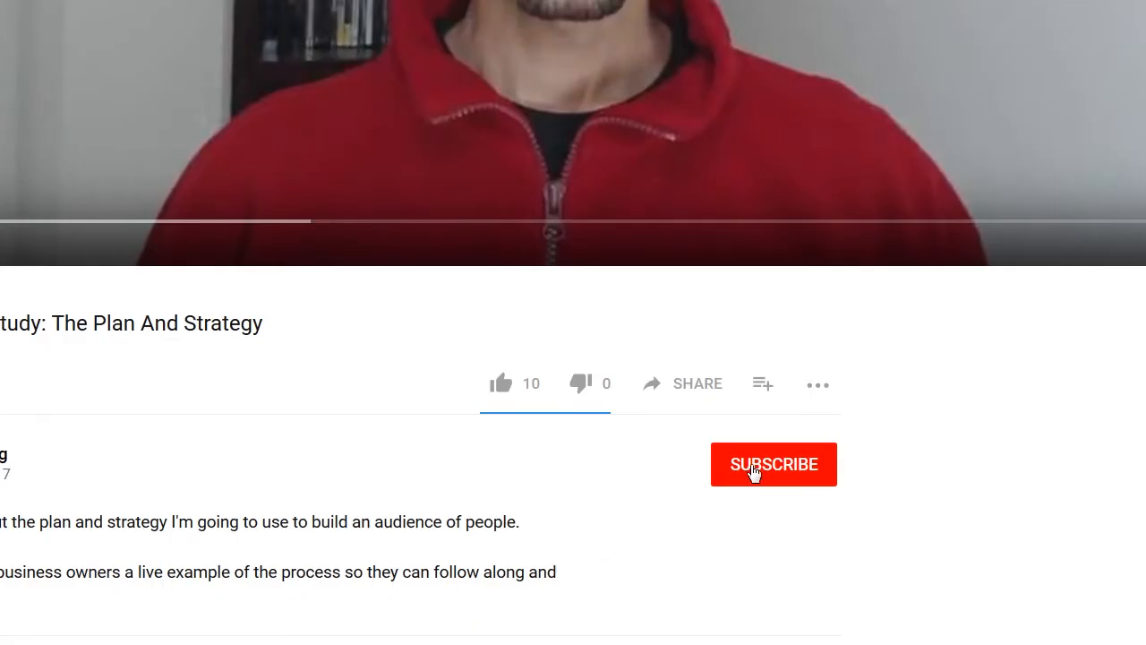
- Subscribe to the channel of the open video and turn on its notifications
click(754, 468)
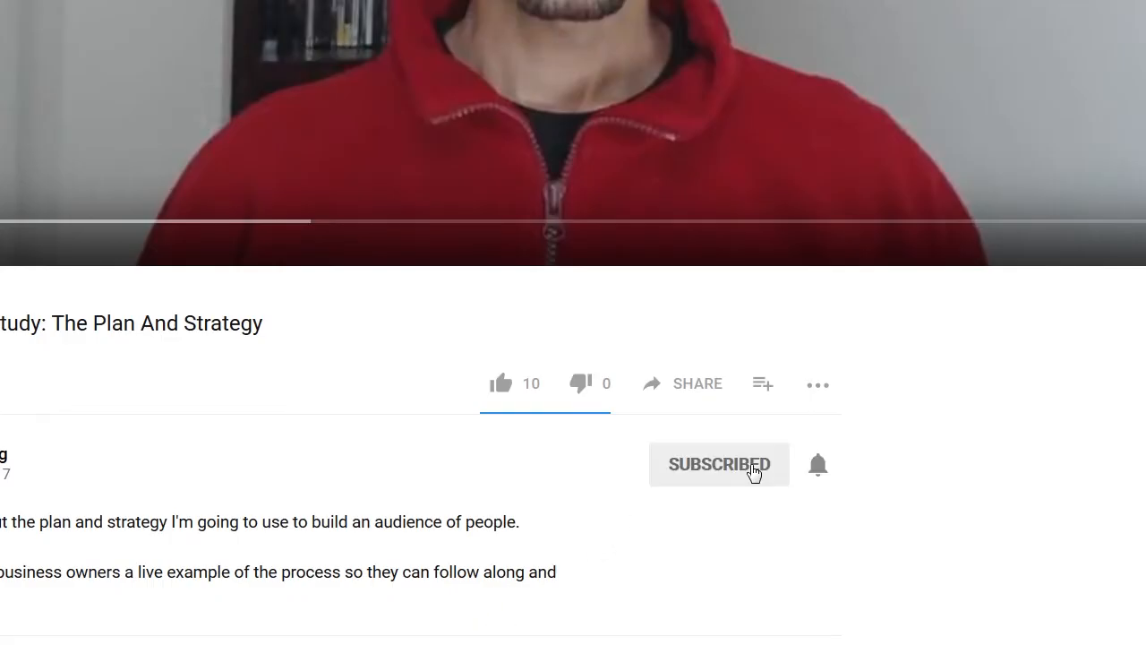
click(817, 464)
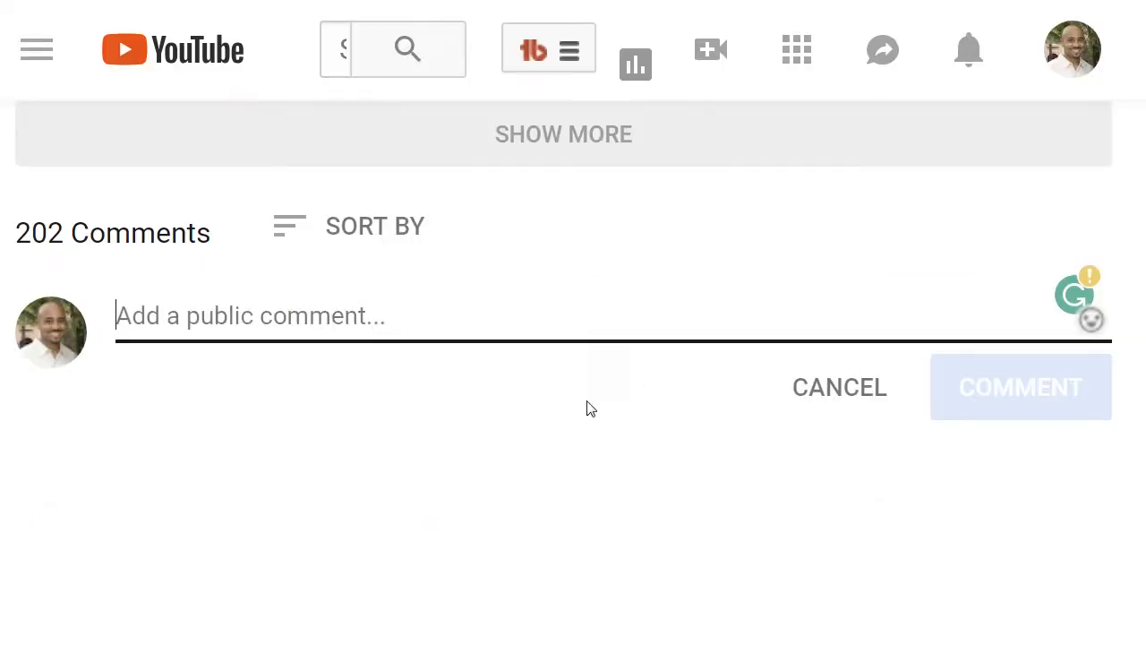
- Write "It would be great if you could talk about" as a public comment under the YouTube video
text(It w)
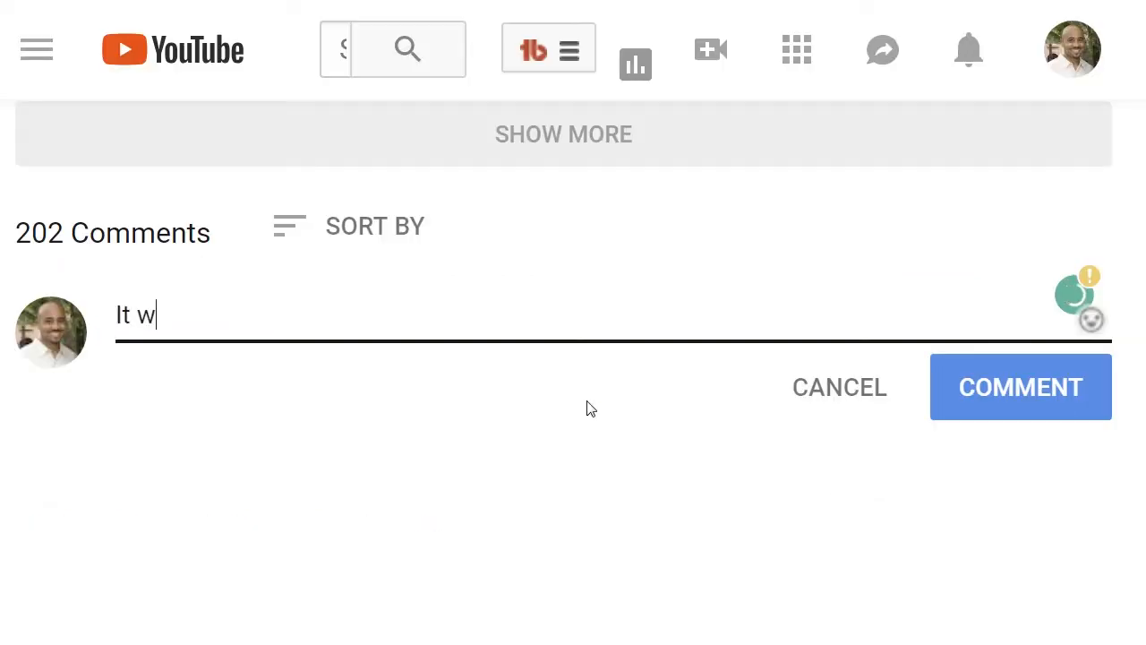
text(ould be great if)
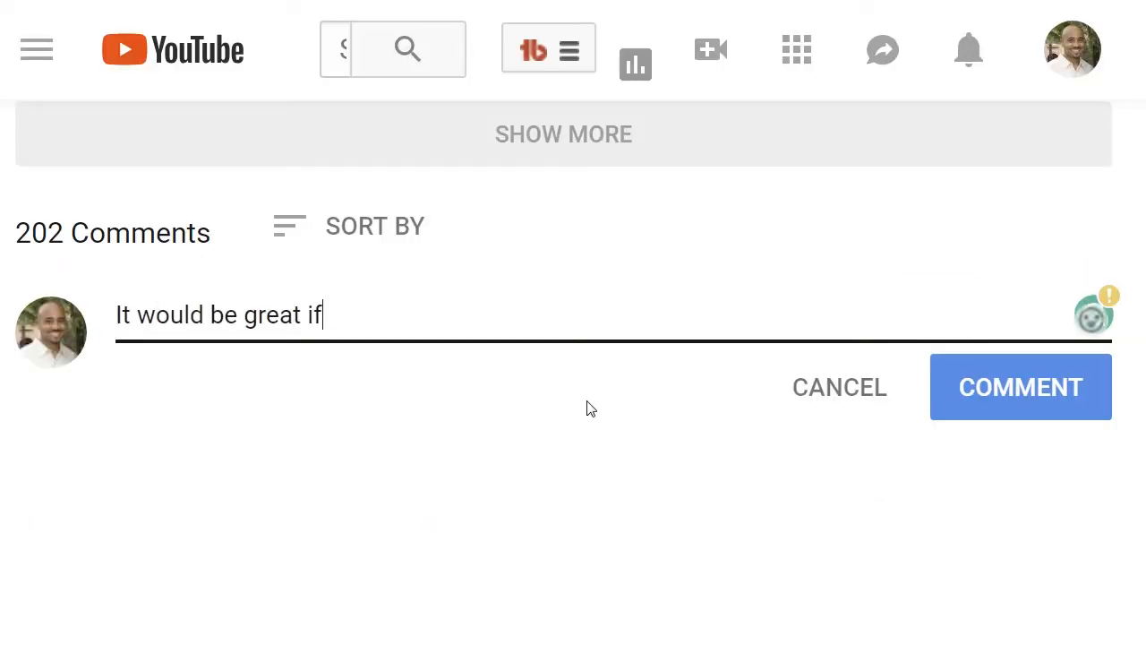
text( you could talk about)
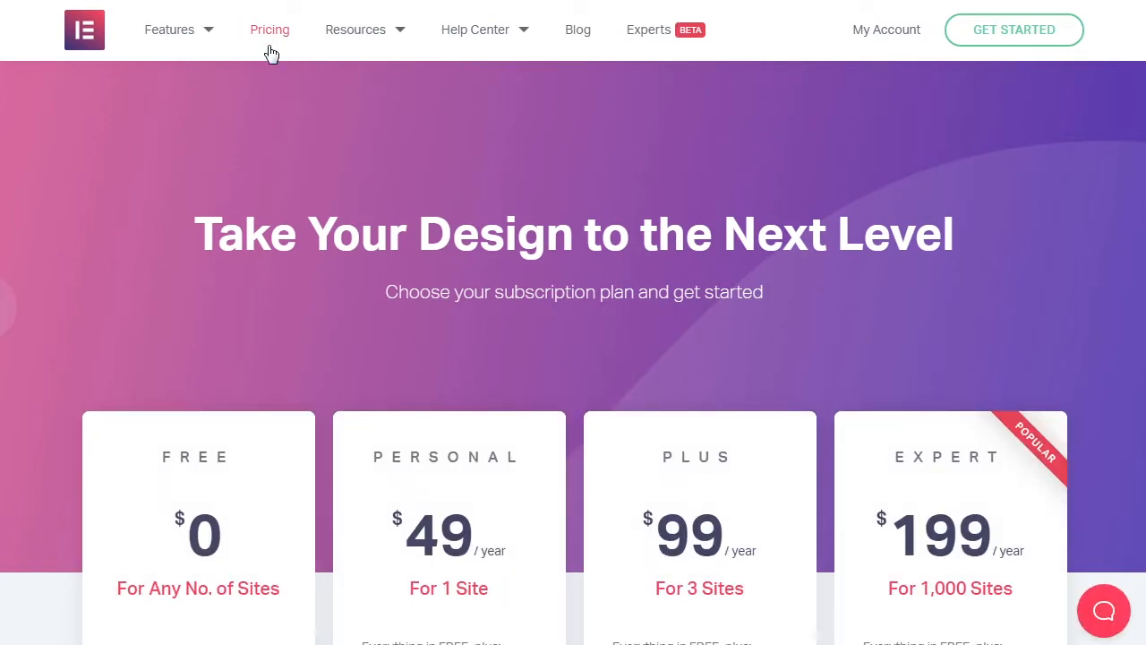
- Examine the Elementor website's pricing page and its Pro versus Free comparison of Essentials, Design and Marketing features
scroll(261, 80, down, 3)
scroll(265, 221, down, 1)
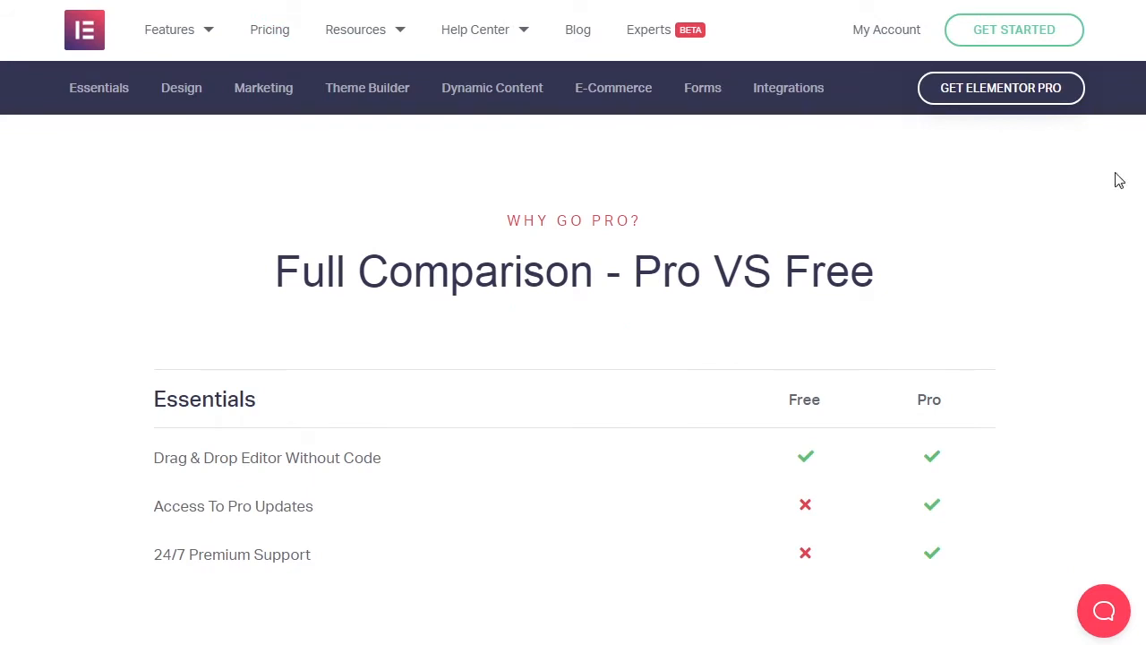
scroll(1093, 181, down, 1)
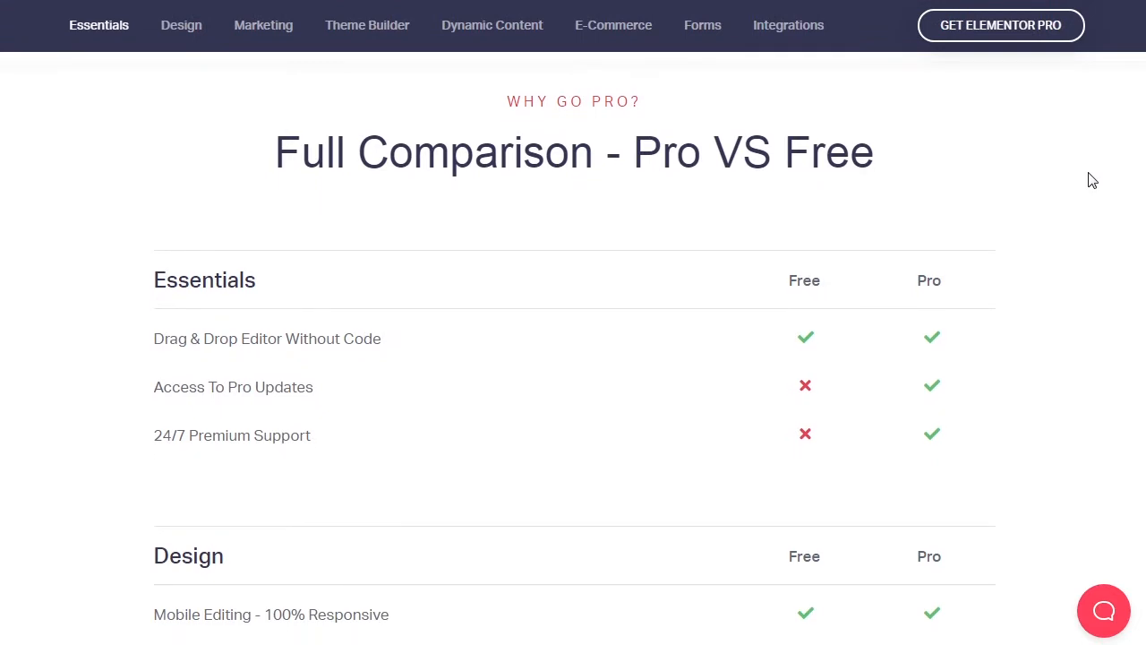
scroll(1089, 265, down, 1)
scroll(1090, 266, down, 2)
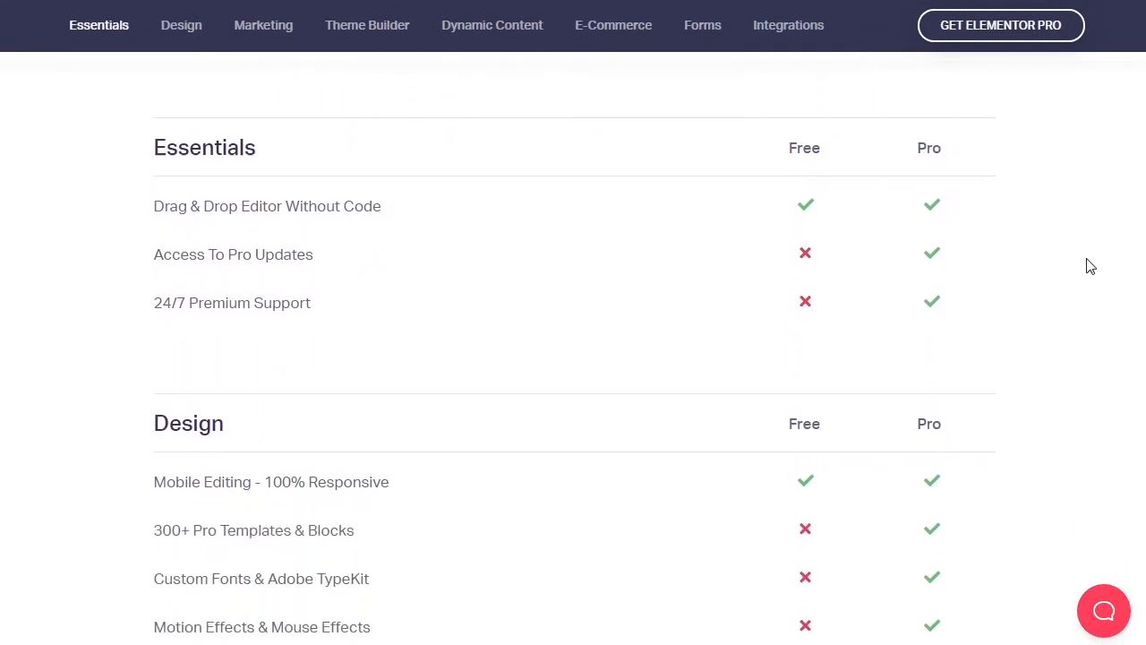
scroll(1090, 266, down, 2)
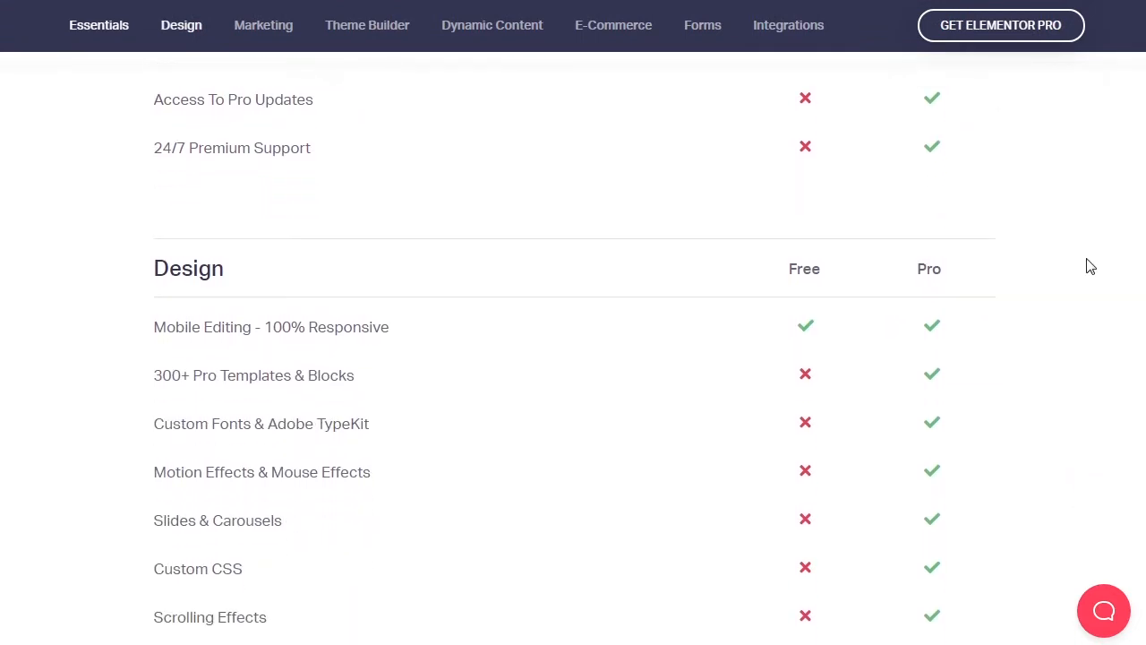
scroll(1090, 266, down, 2)
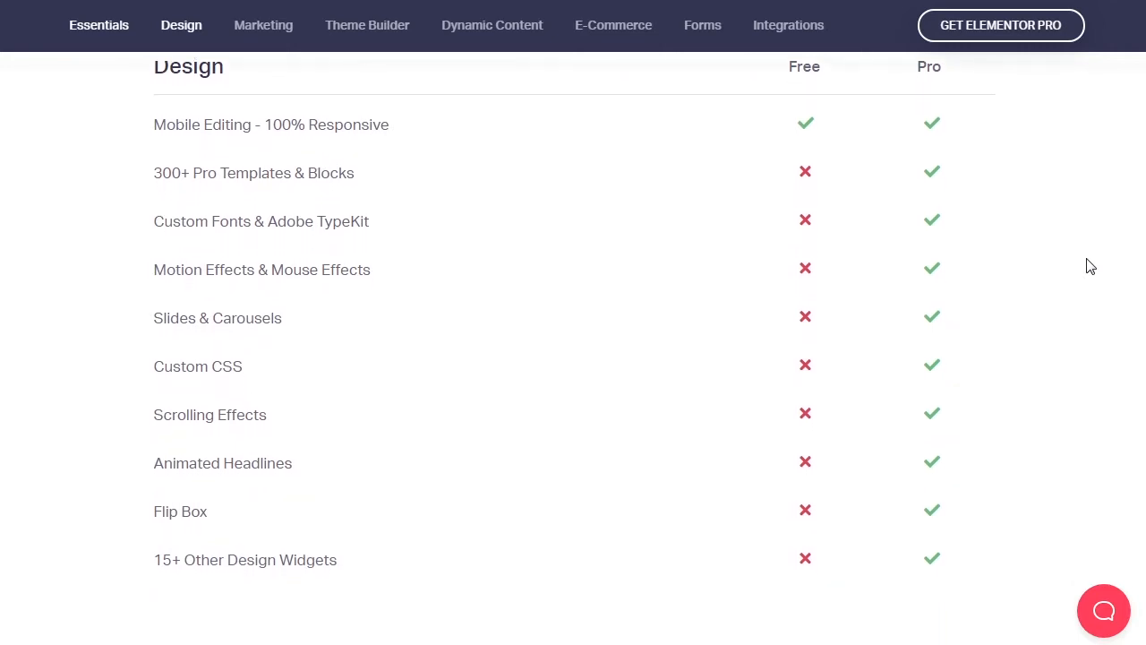
scroll(1090, 266, down, 5)
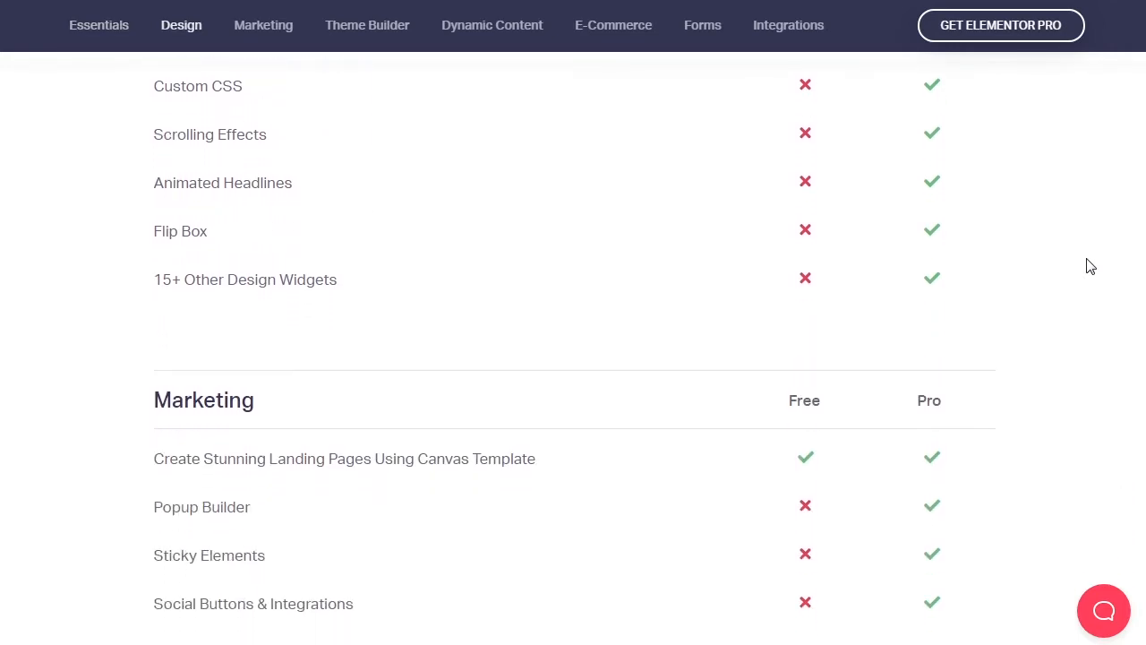
scroll(1090, 266, down, 2)
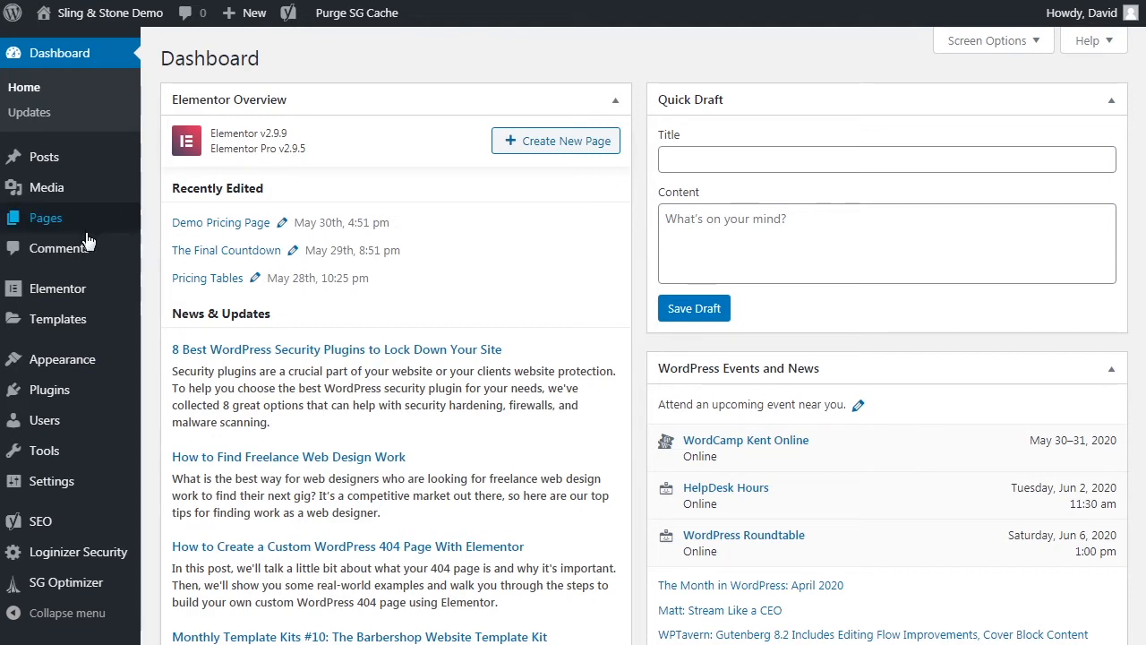
- From the WordPress dashboard, find Demo Pricing Page in the list of all pages and open it for editing with Elementor
mouse_move(85, 235)
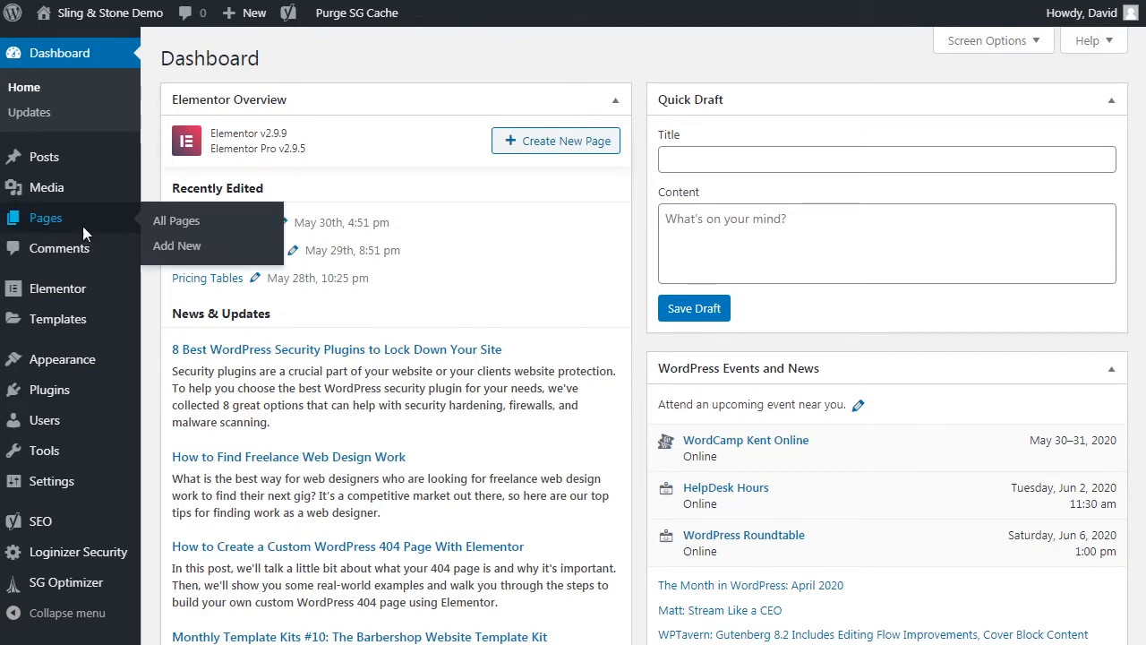
click(83, 228)
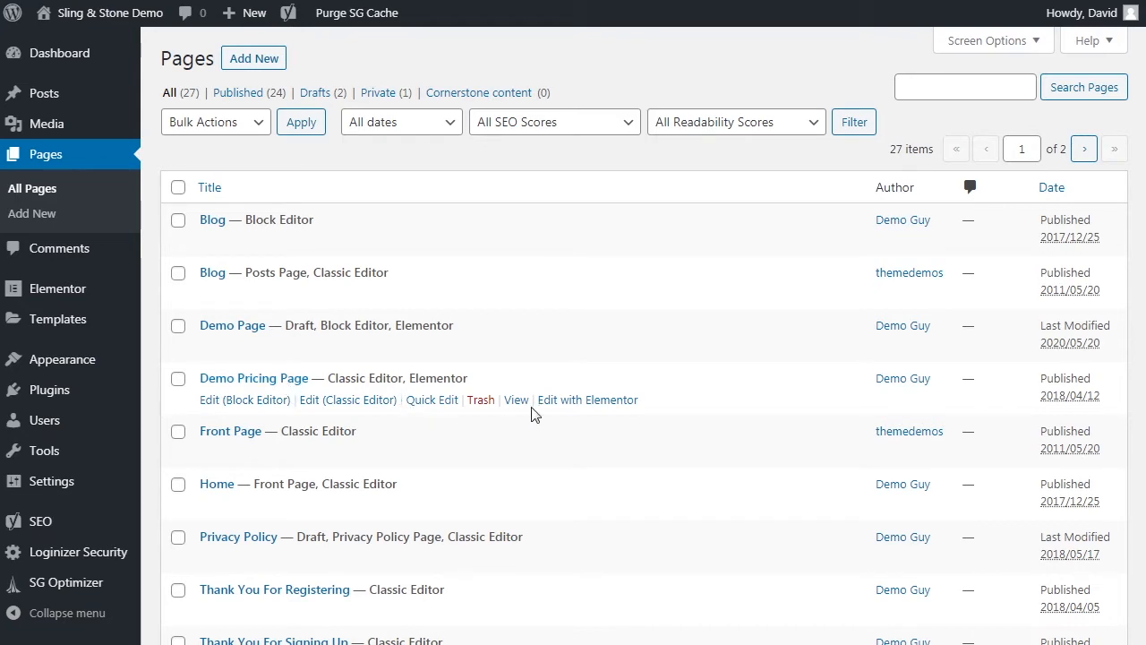
click(569, 404)
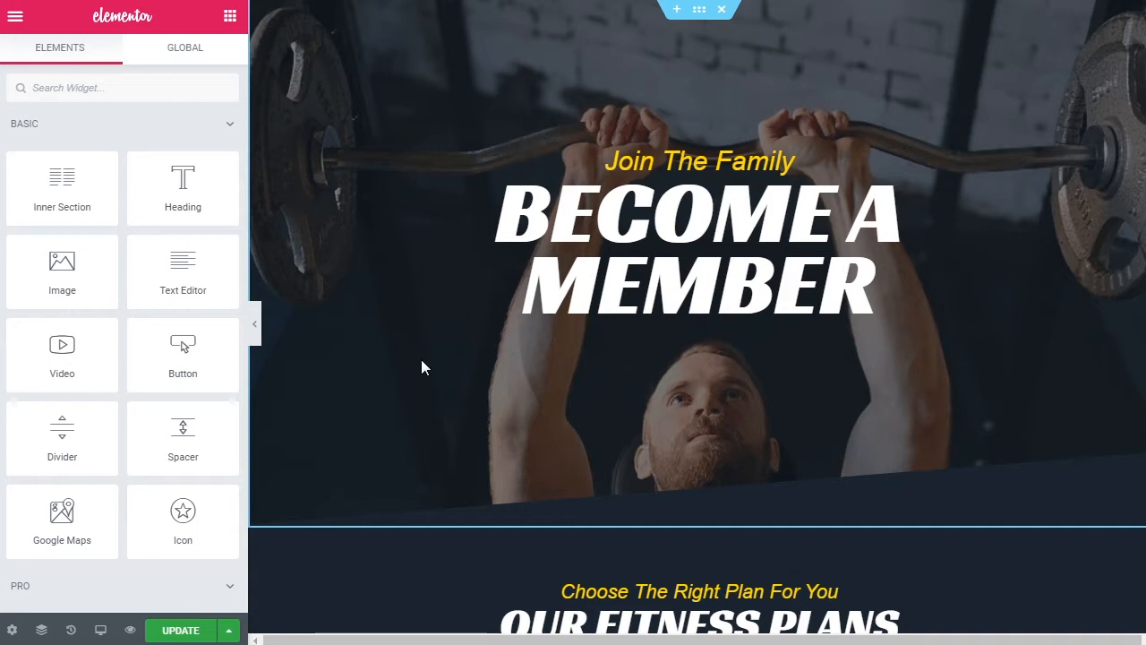
- Add an Inner Section below the "Our Fitness Plans" heading and delete its second column
scroll(421, 362, down, 2)
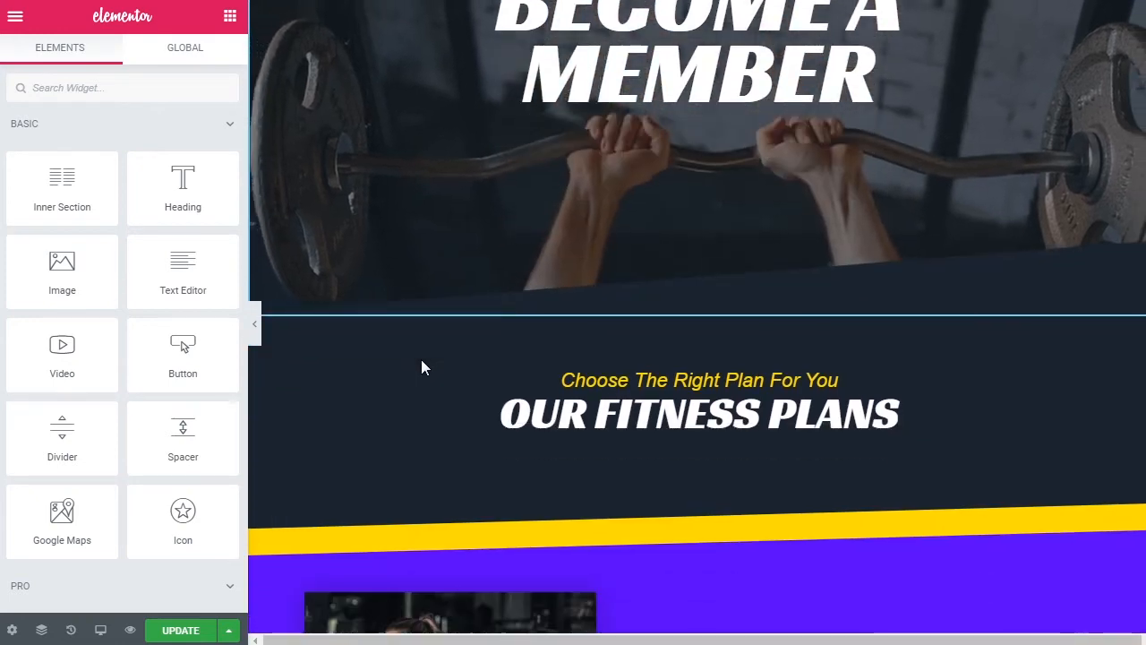
scroll(422, 362, down, 1)
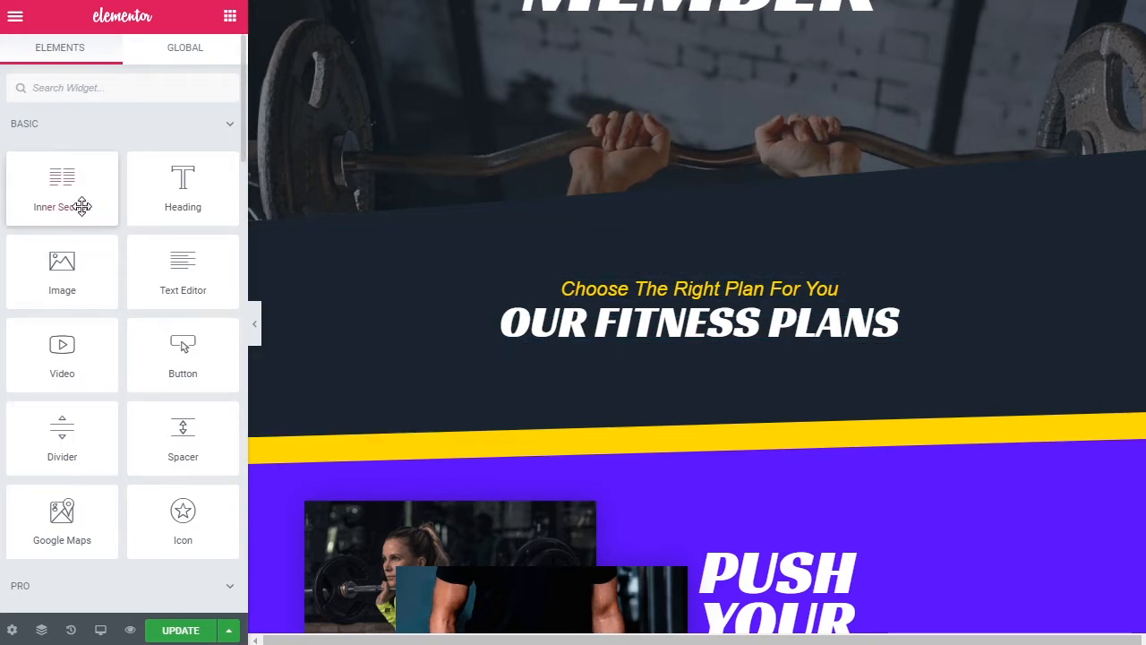
drag(38, 189, 653, 345)
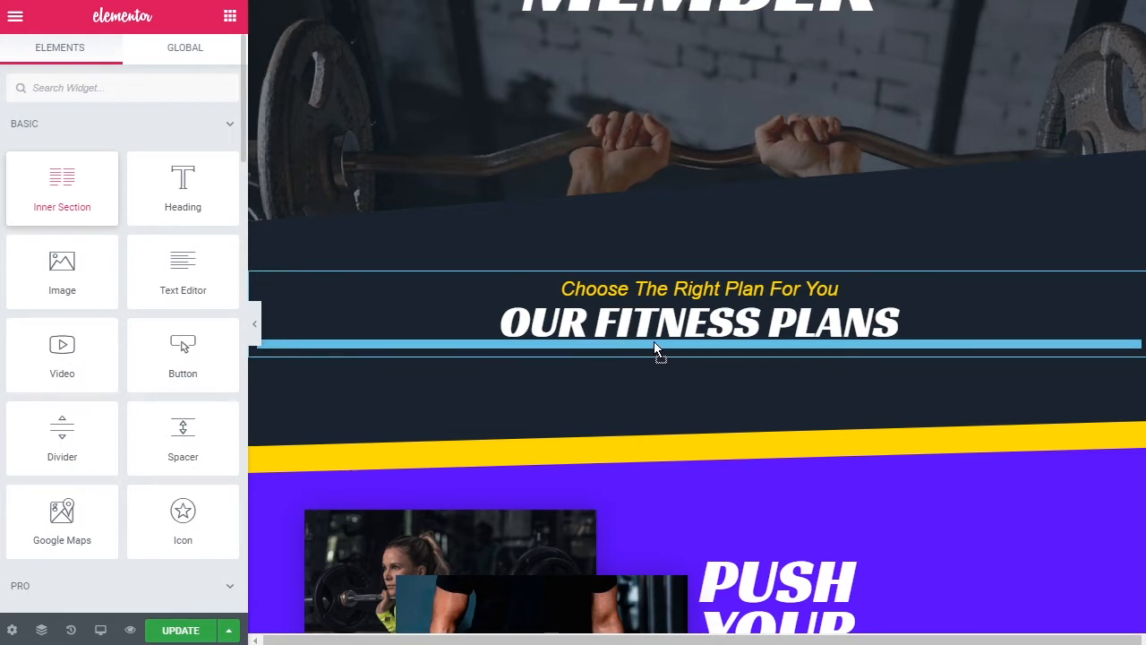
drag(654, 341, 656, 348)
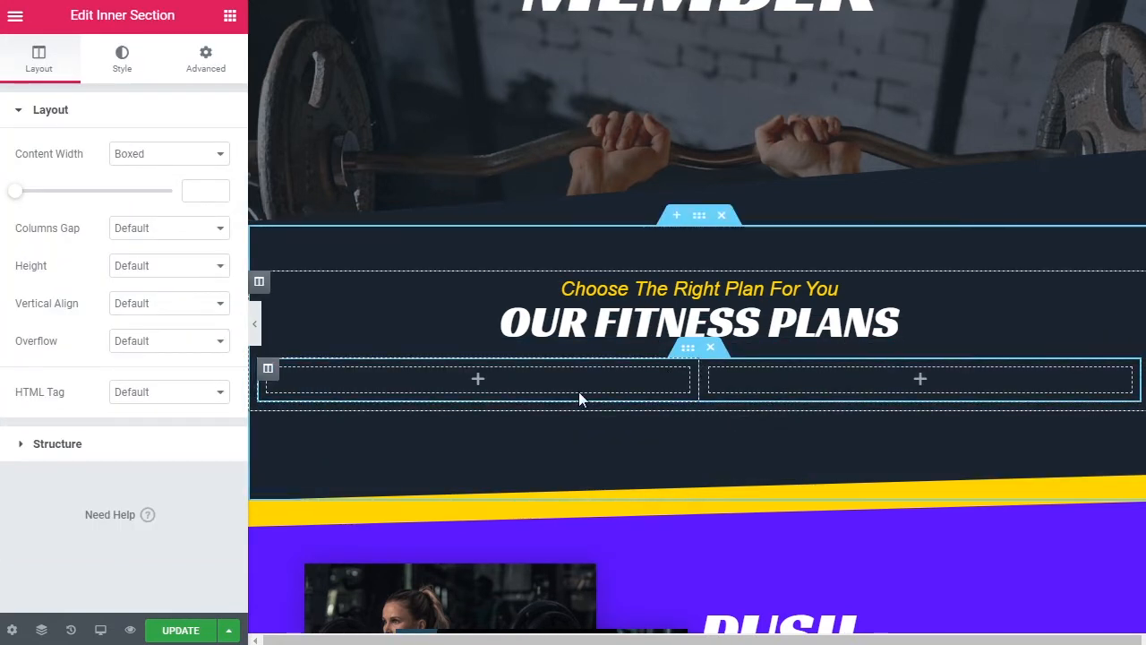
right_click(712, 374)
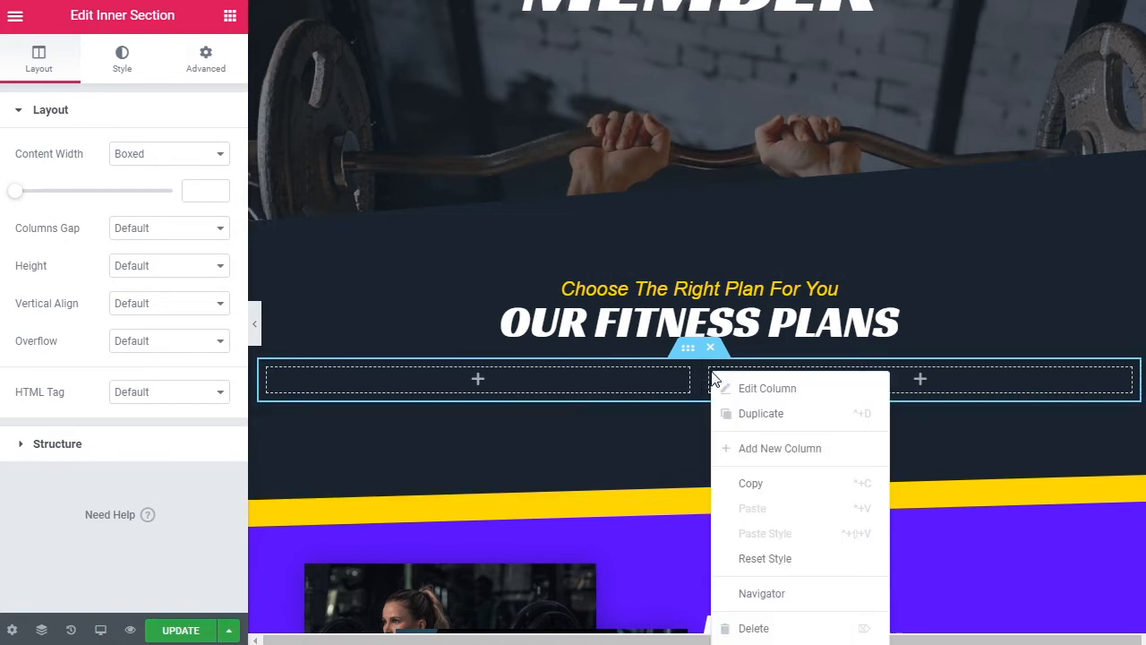
click(754, 628)
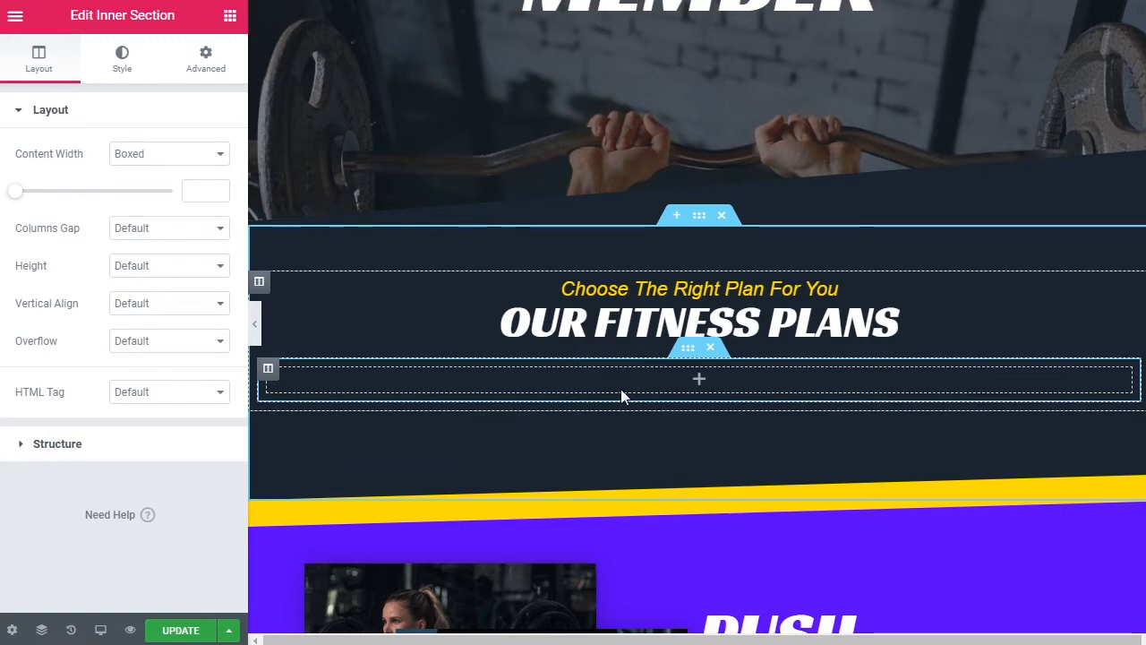
- Add a Price Table widget to the remaining column of the inner section
click(269, 370)
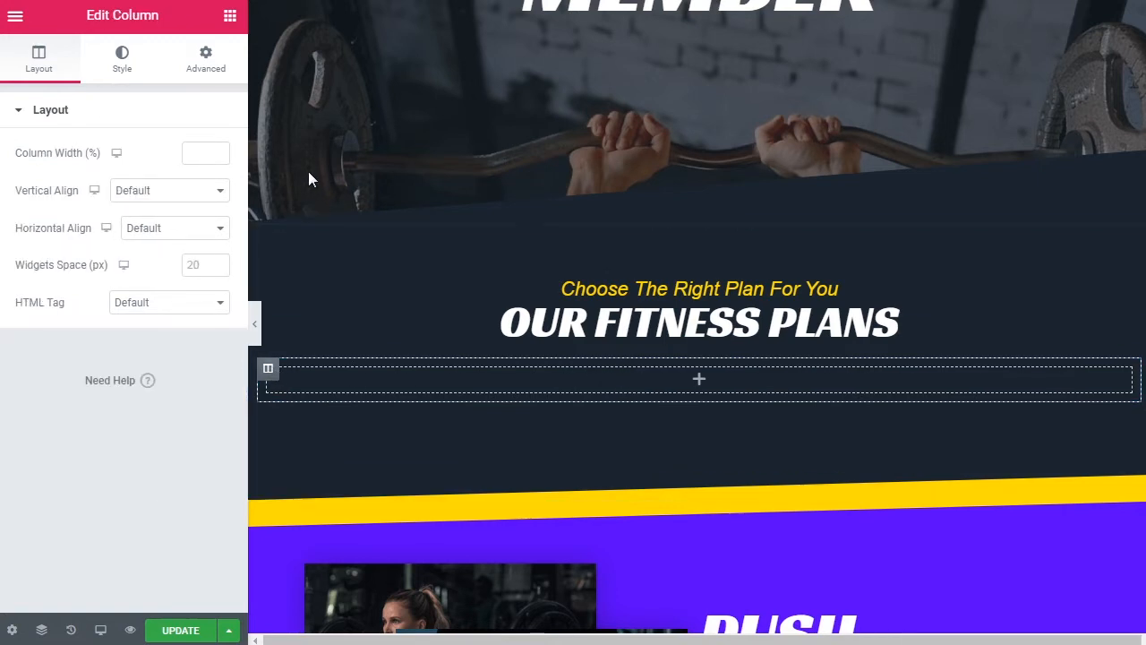
click(229, 20)
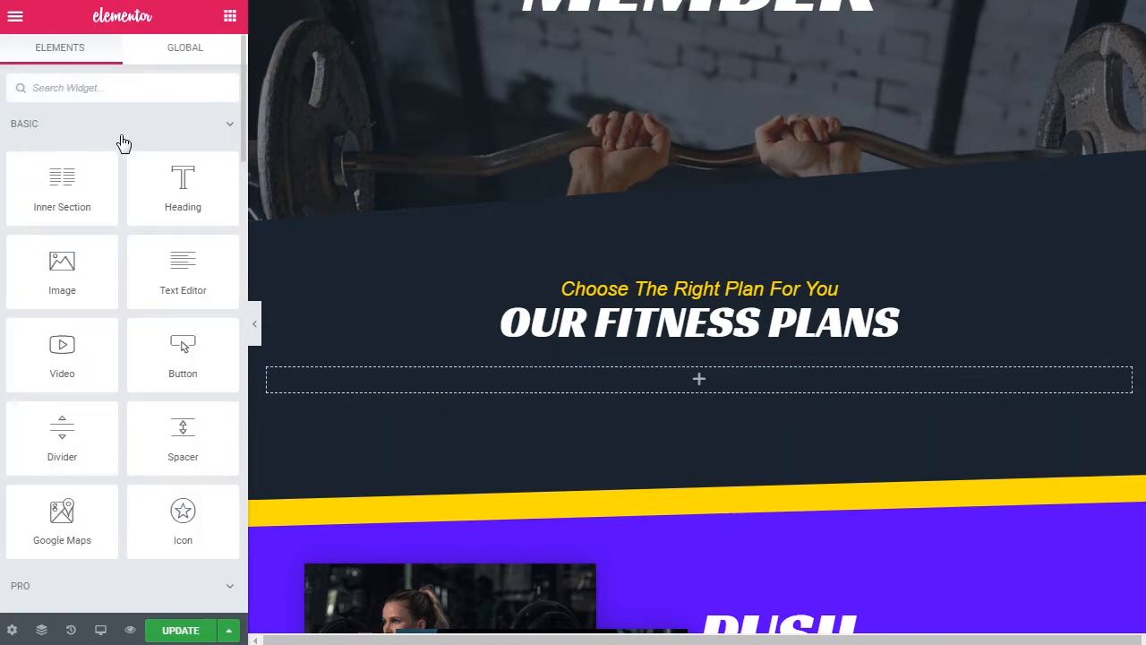
scroll(124, 143, down, 5)
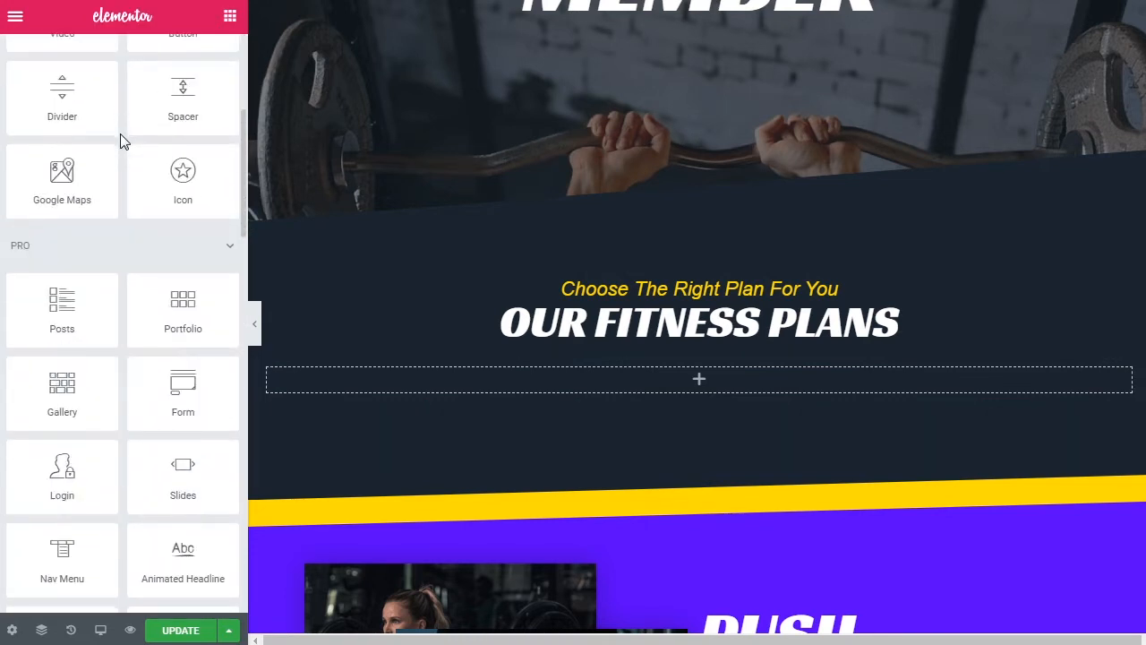
scroll(124, 142, down, 2)
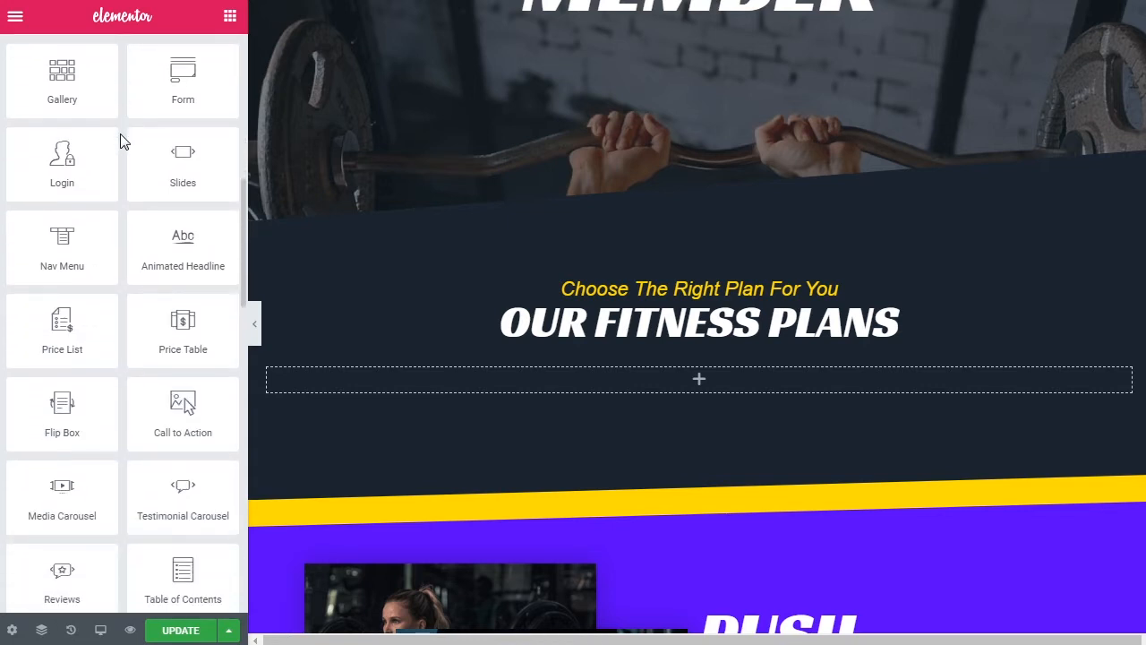
drag(181, 347, 706, 375)
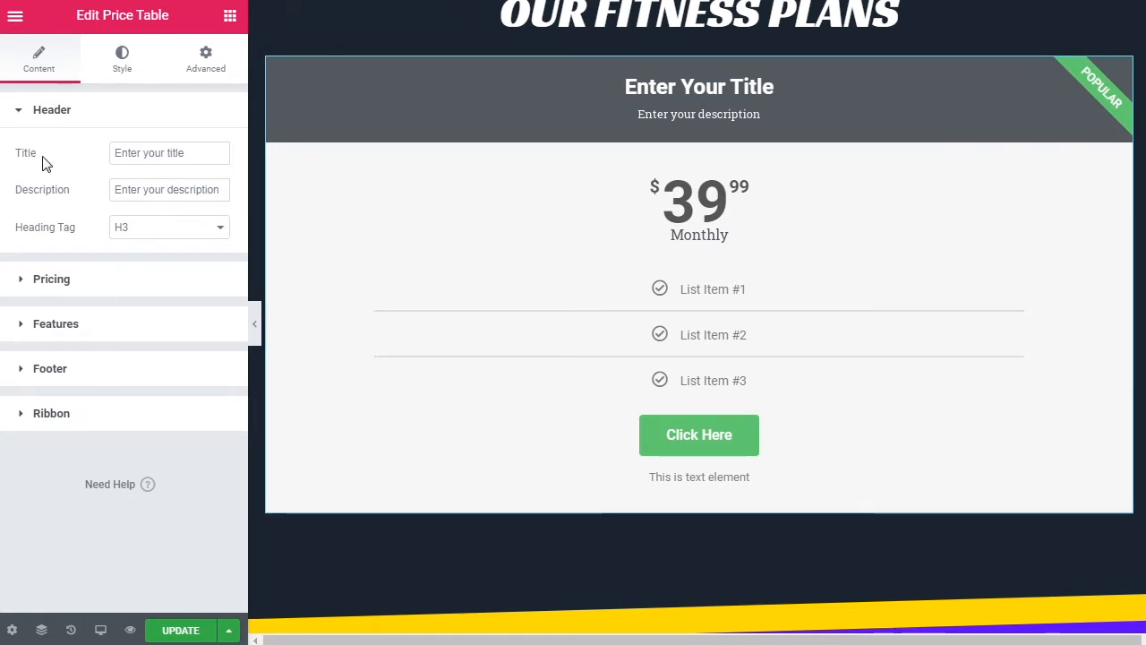
- Set the price table's header title to "Newbees" and clear its description
click(150, 153)
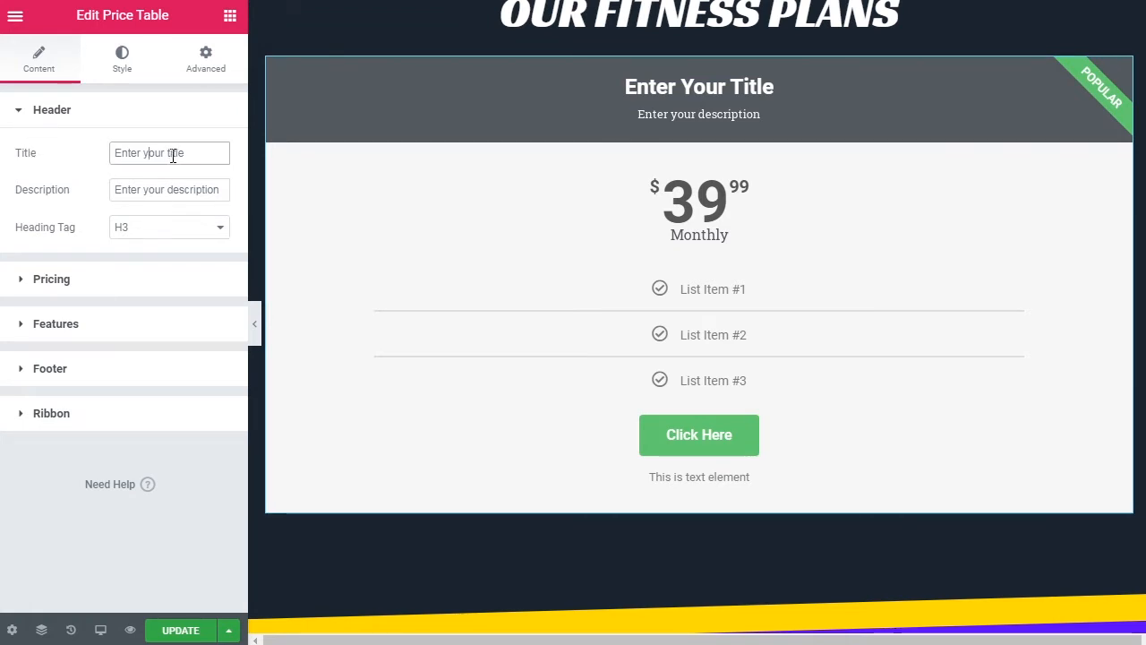
triple_click(173, 155)
key(BackSpace)
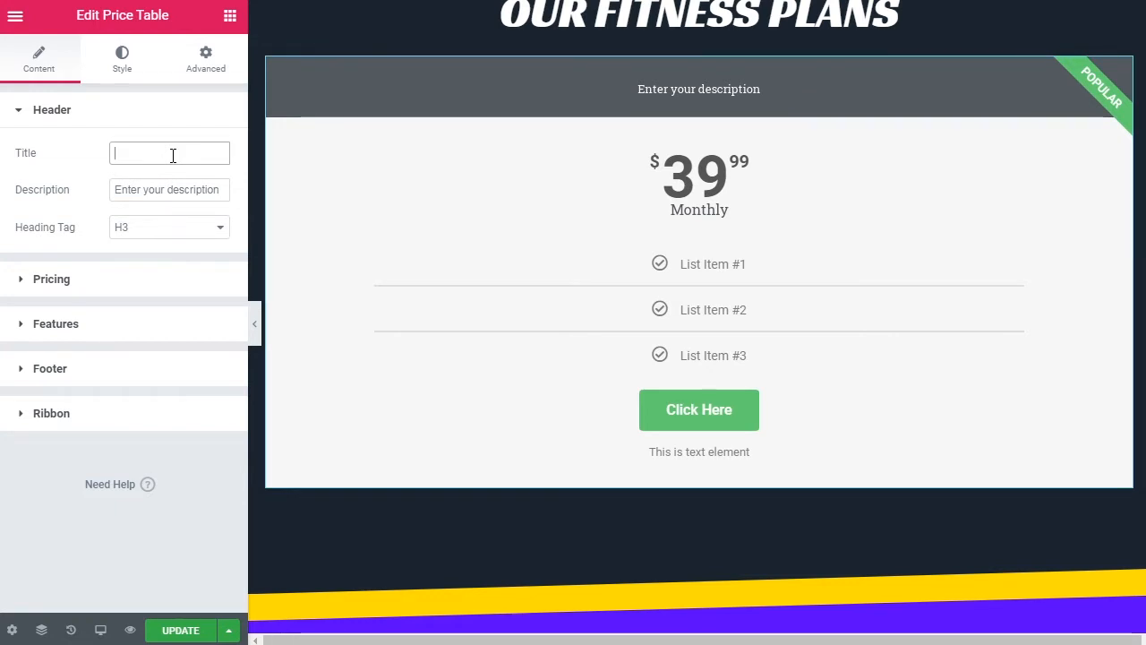
text(Newbees)
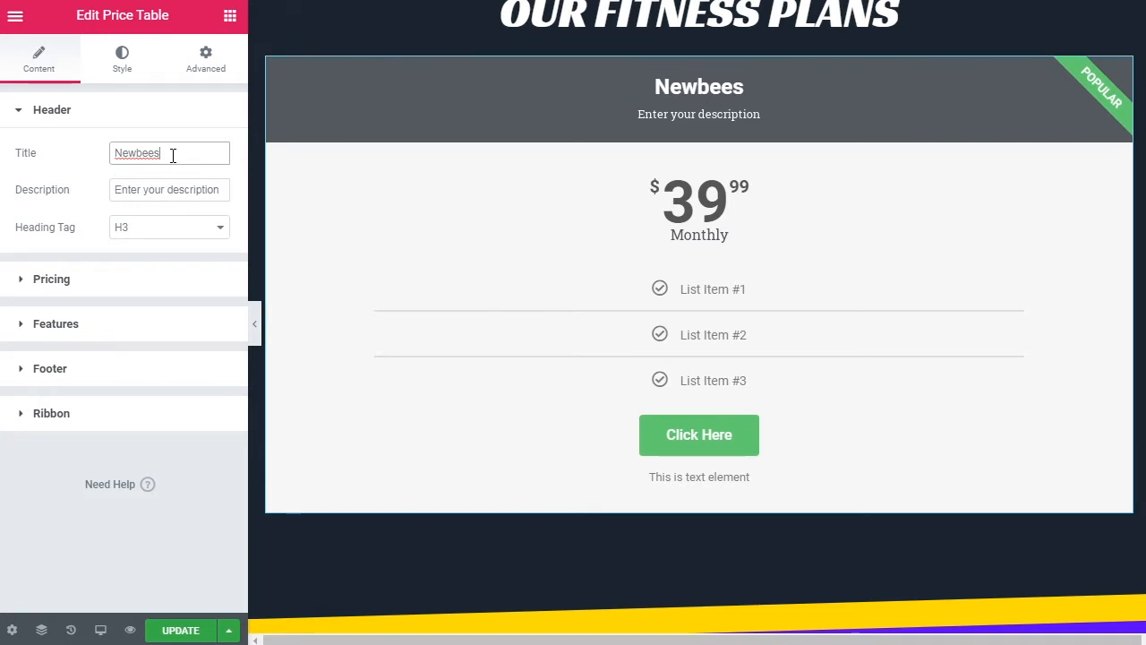
click(211, 189)
key(ctrl+a)
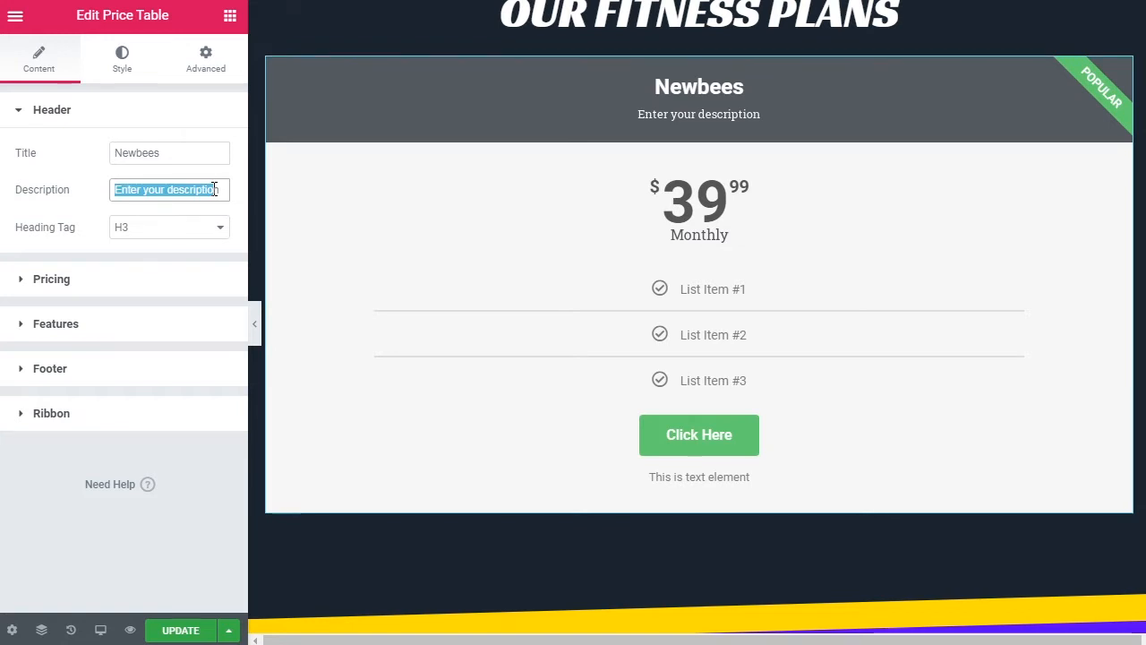
text(n)
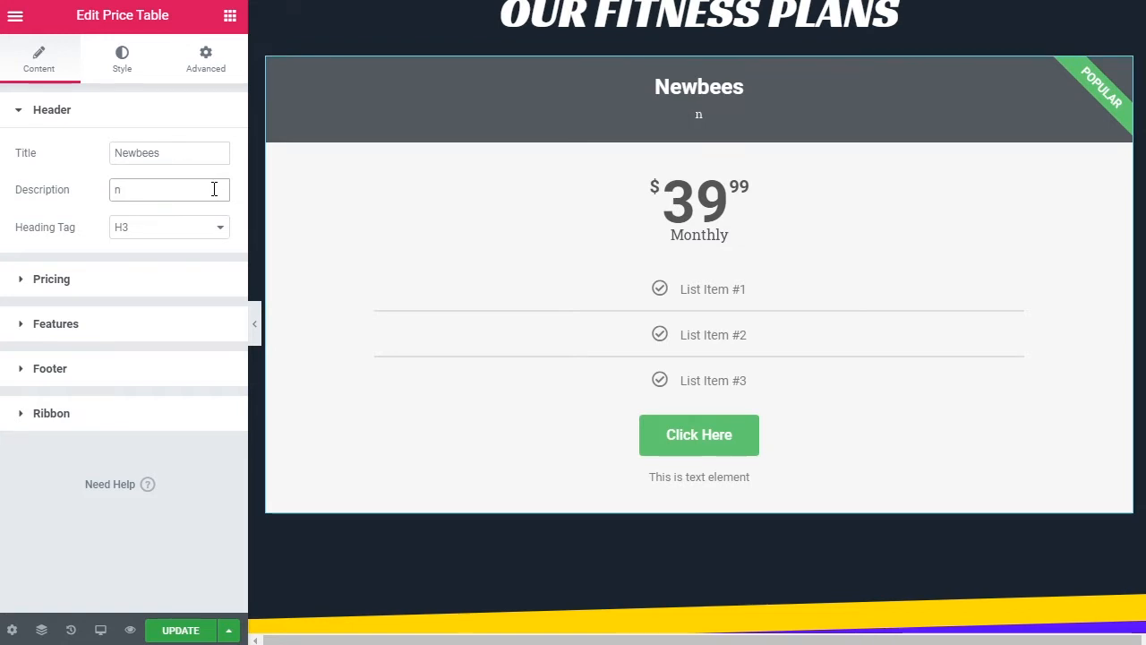
key(BackSpace)
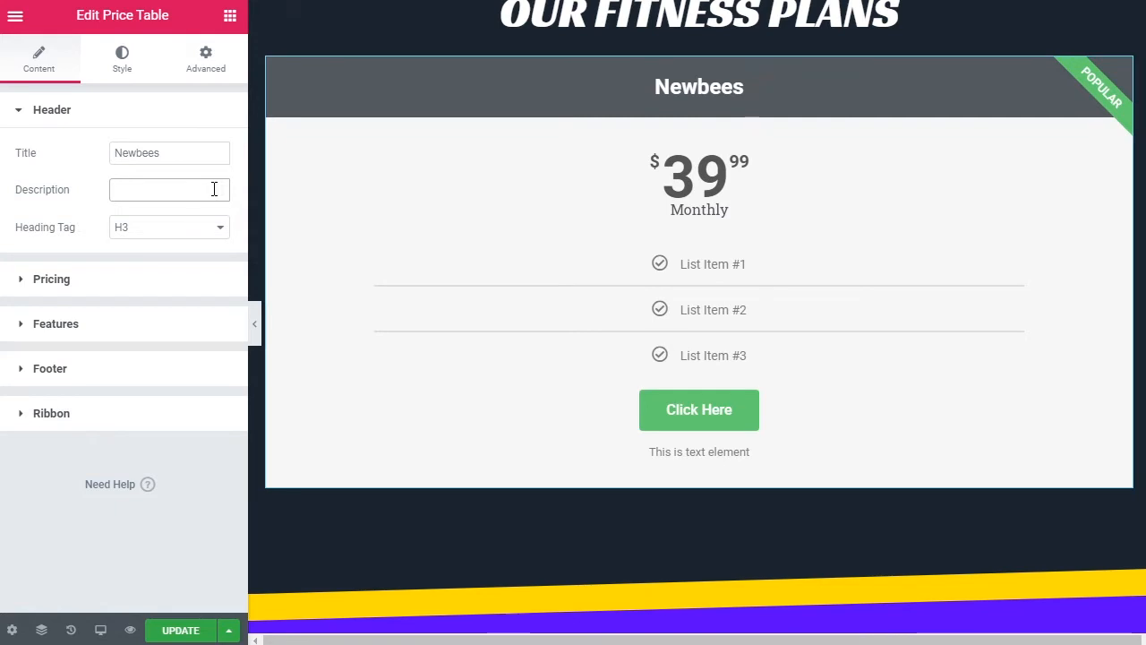
- Set the heading tag of the price table's header to H2
click(158, 230)
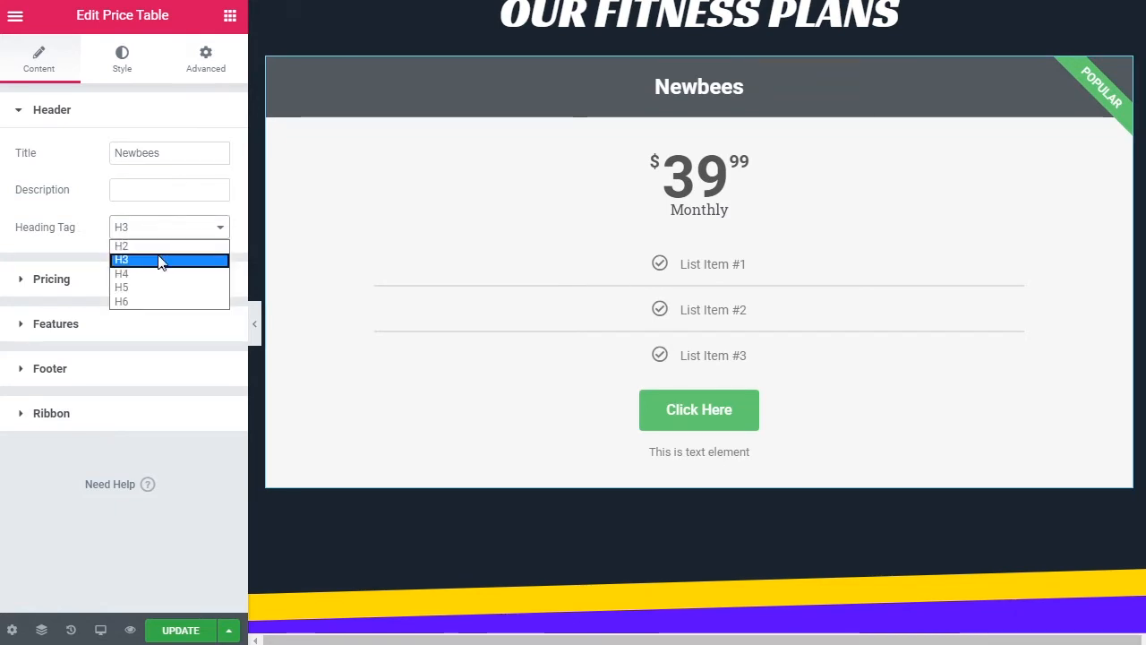
click(156, 247)
click(162, 237)
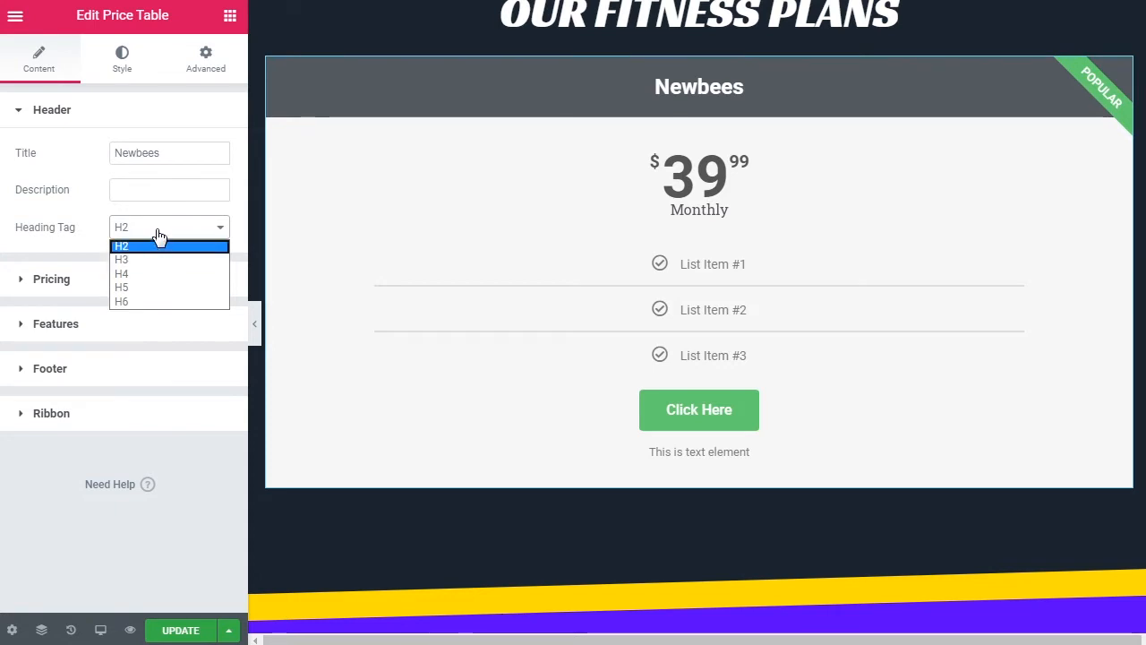
click(157, 235)
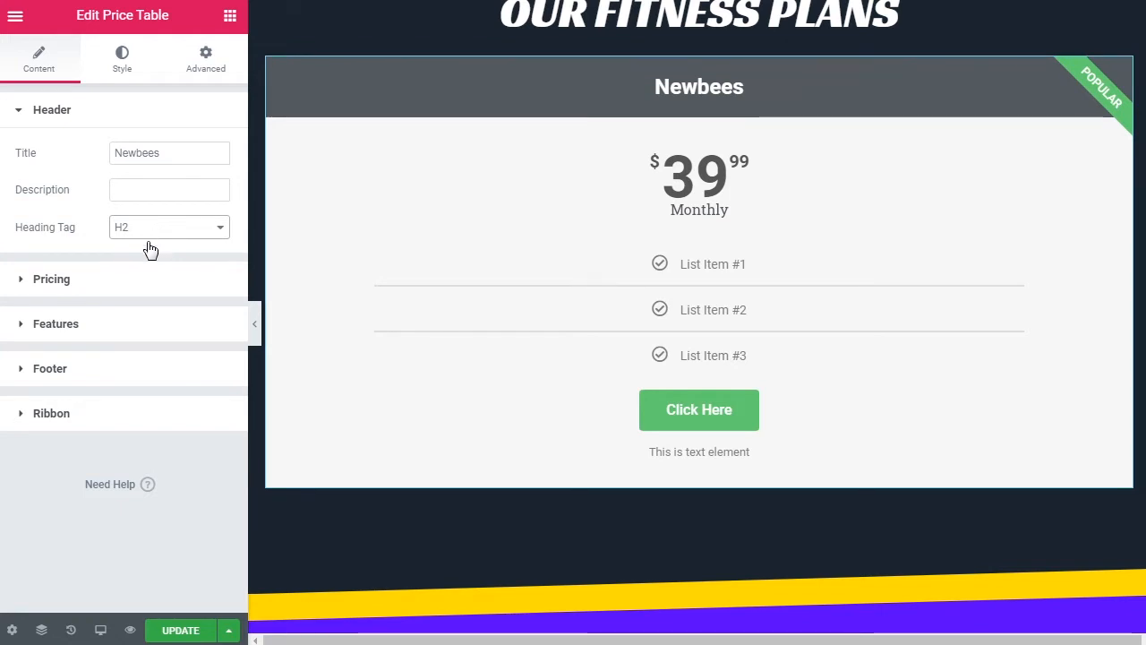
- Set the price table's price to 29, keeping the Dollar currency symbol and the default 1,234.56 currency format
click(86, 285)
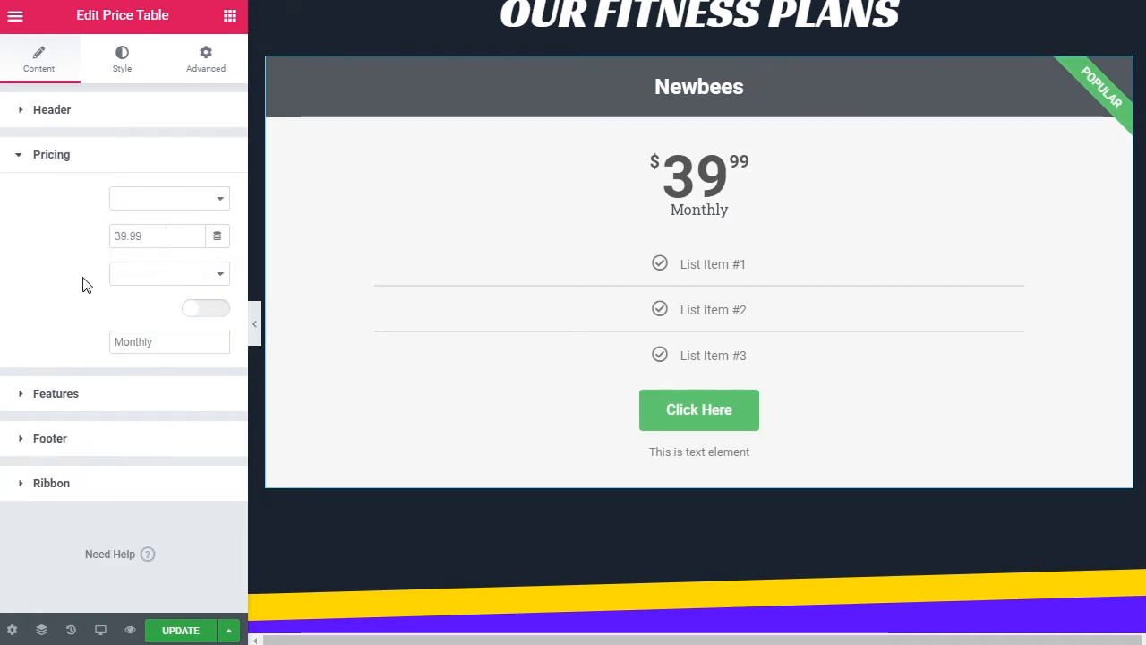
click(170, 204)
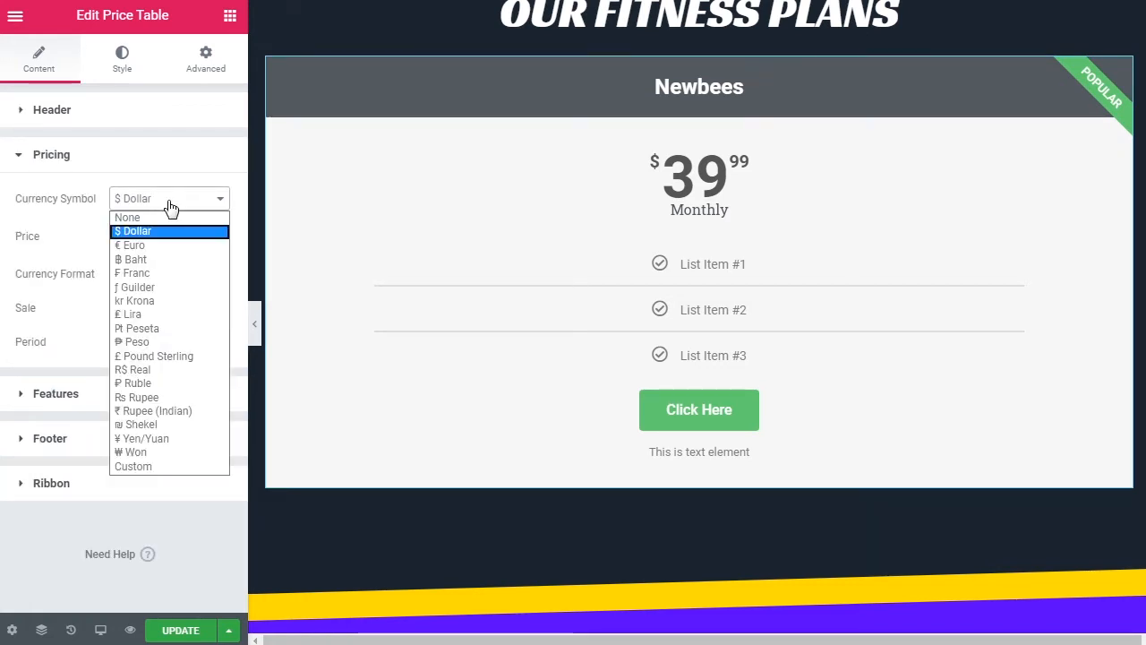
click(171, 204)
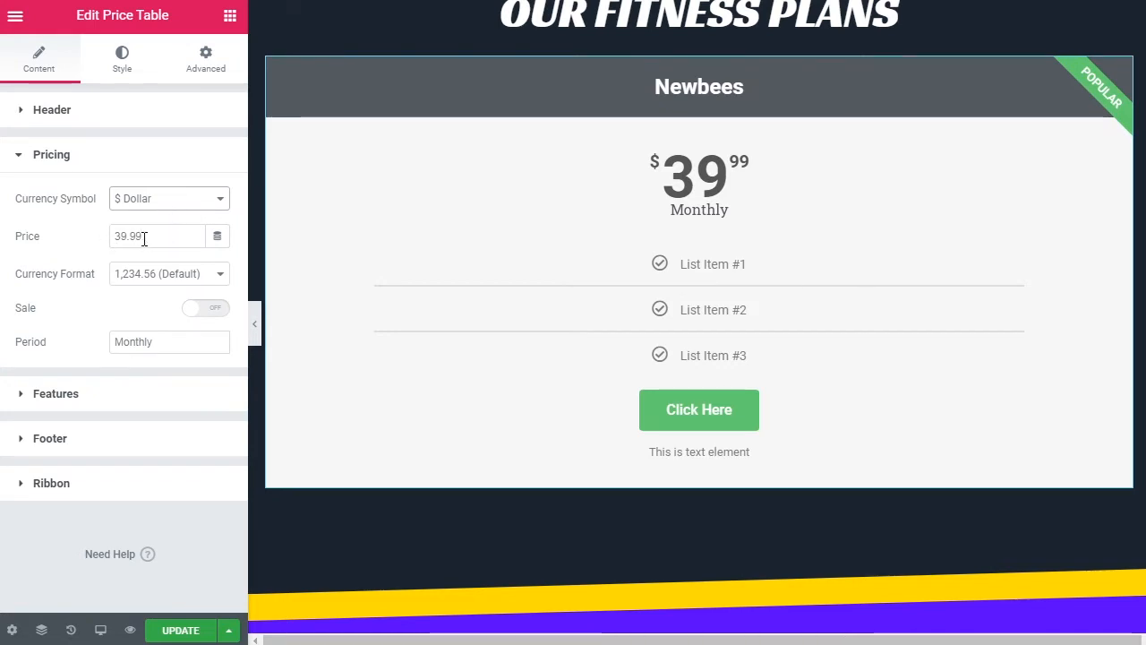
drag(143, 238, 101, 249)
text(29)
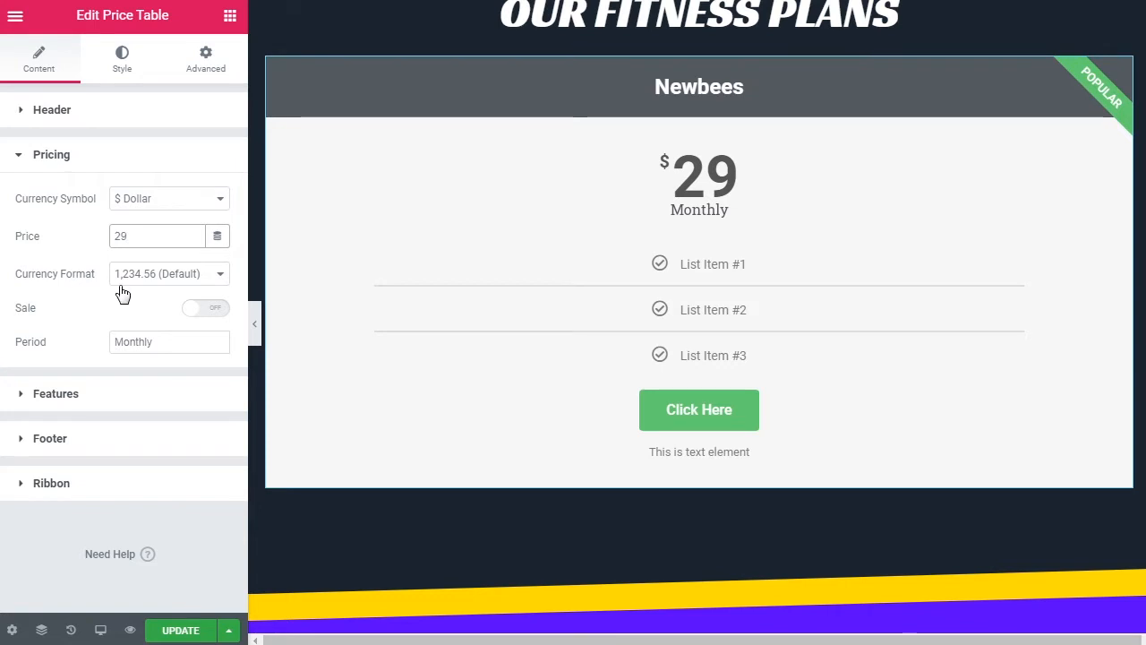
click(185, 284)
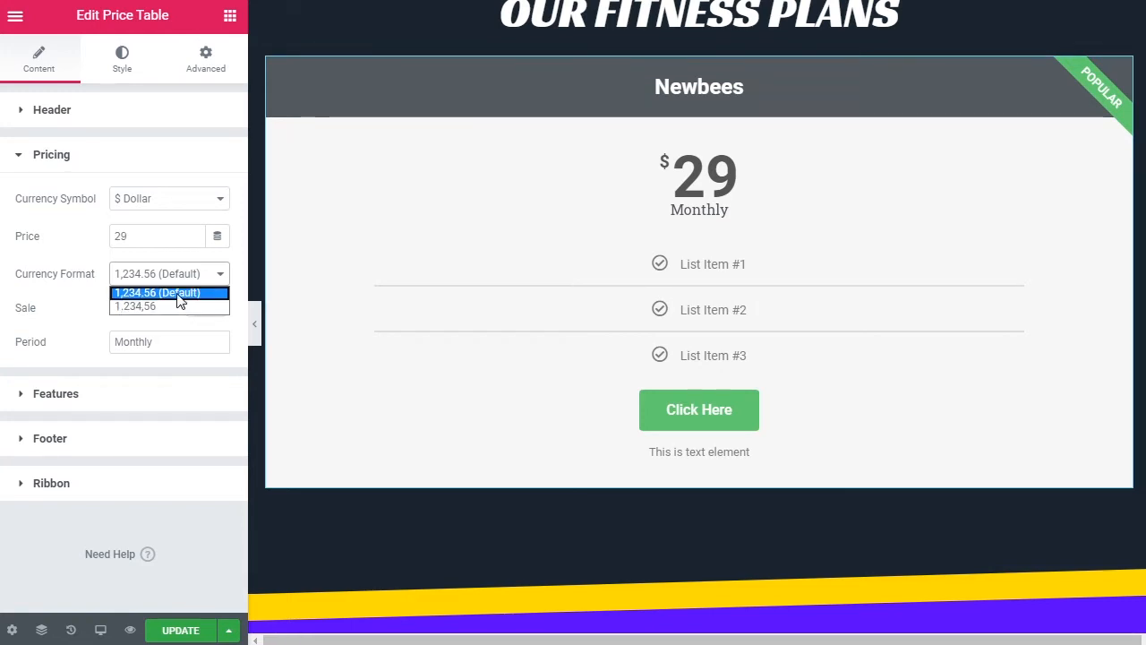
click(178, 301)
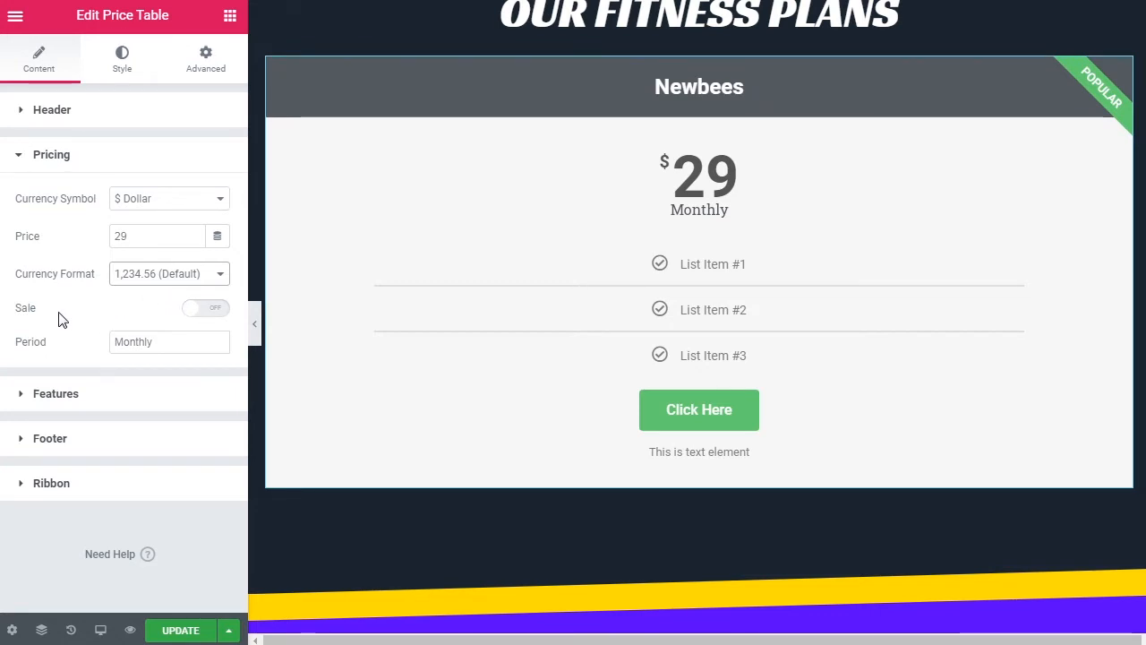
- Enable the sale option in the price table's pricing and set the original price to 39
click(196, 310)
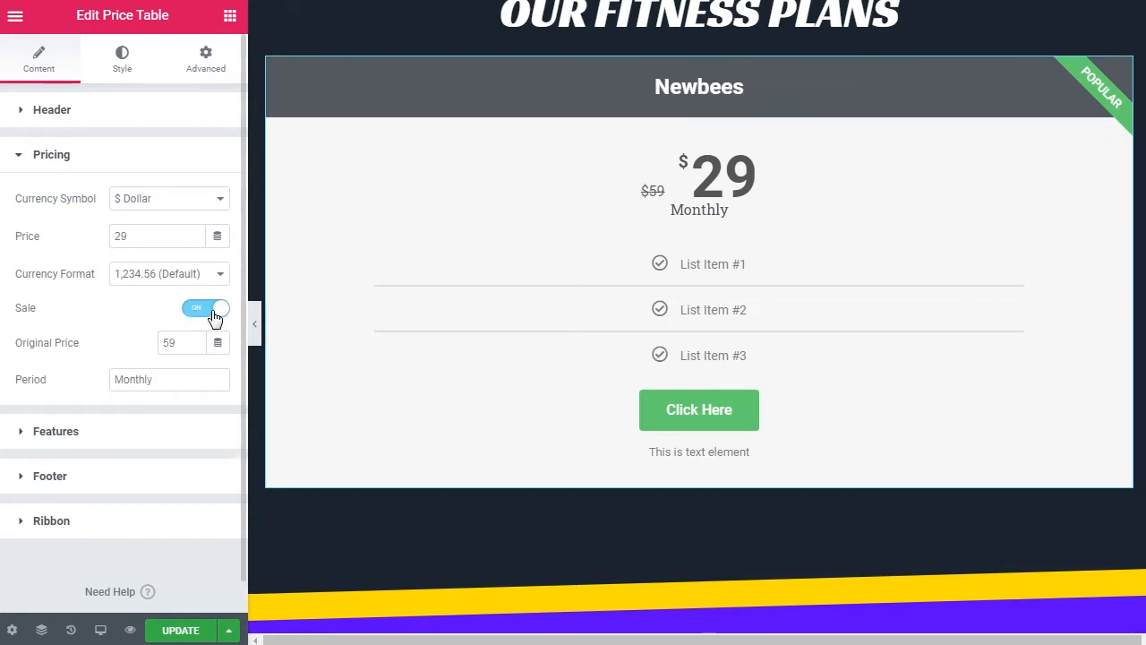
drag(175, 344, 150, 348)
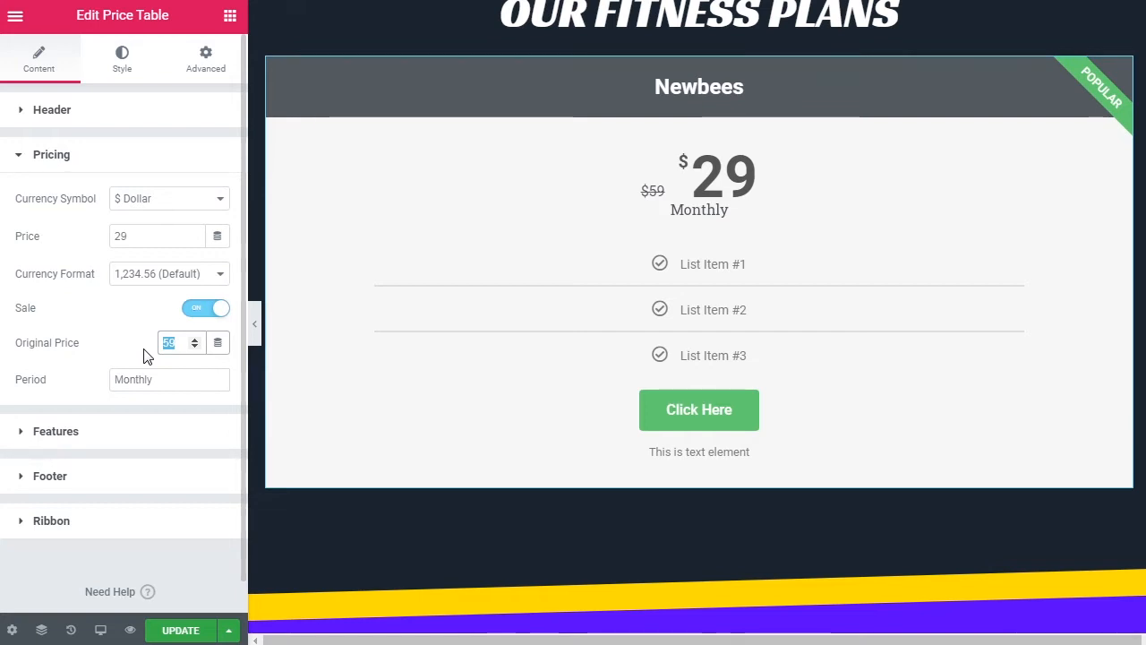
text(39)
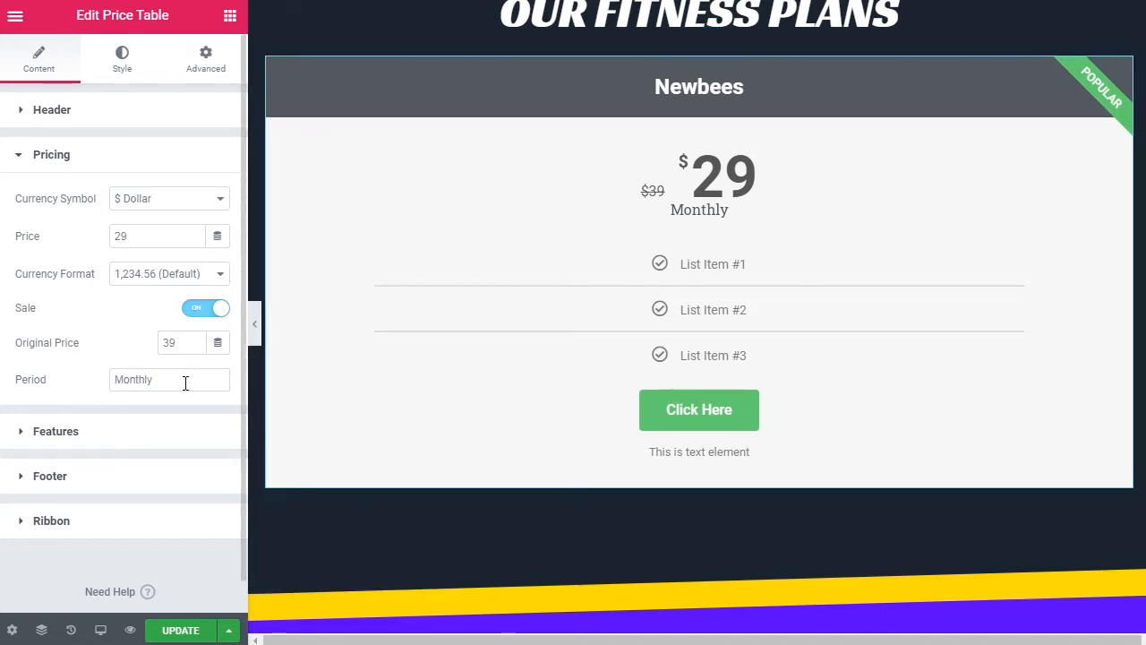
- Set the price table's billing period text to "Per Month"
drag(191, 382, 66, 379)
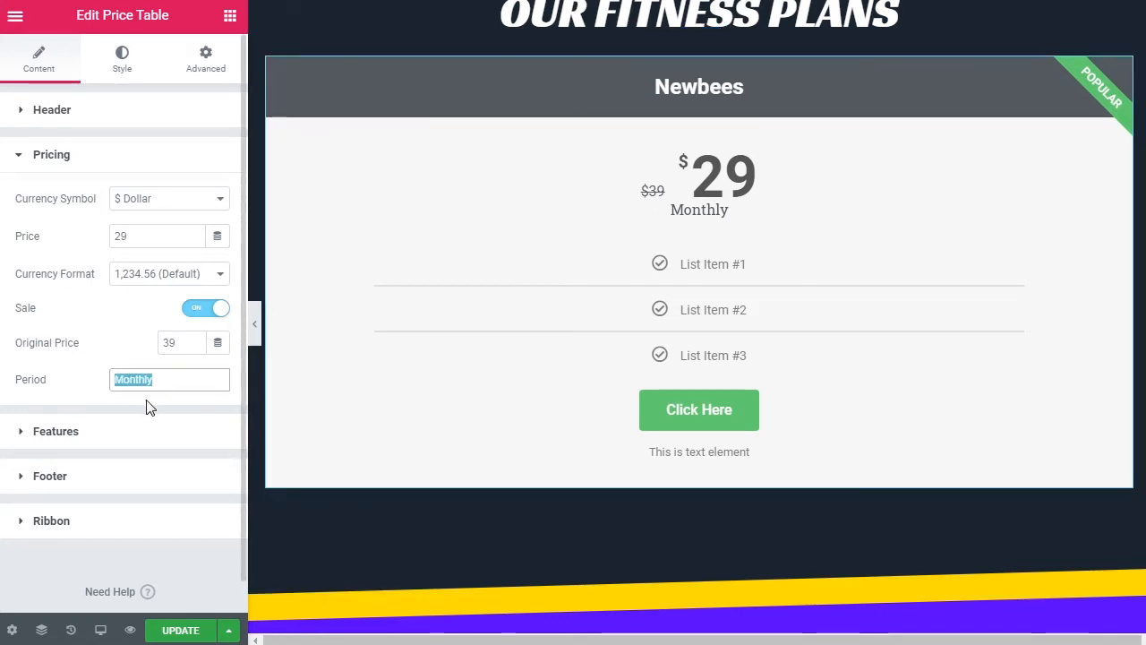
text(Weekly)
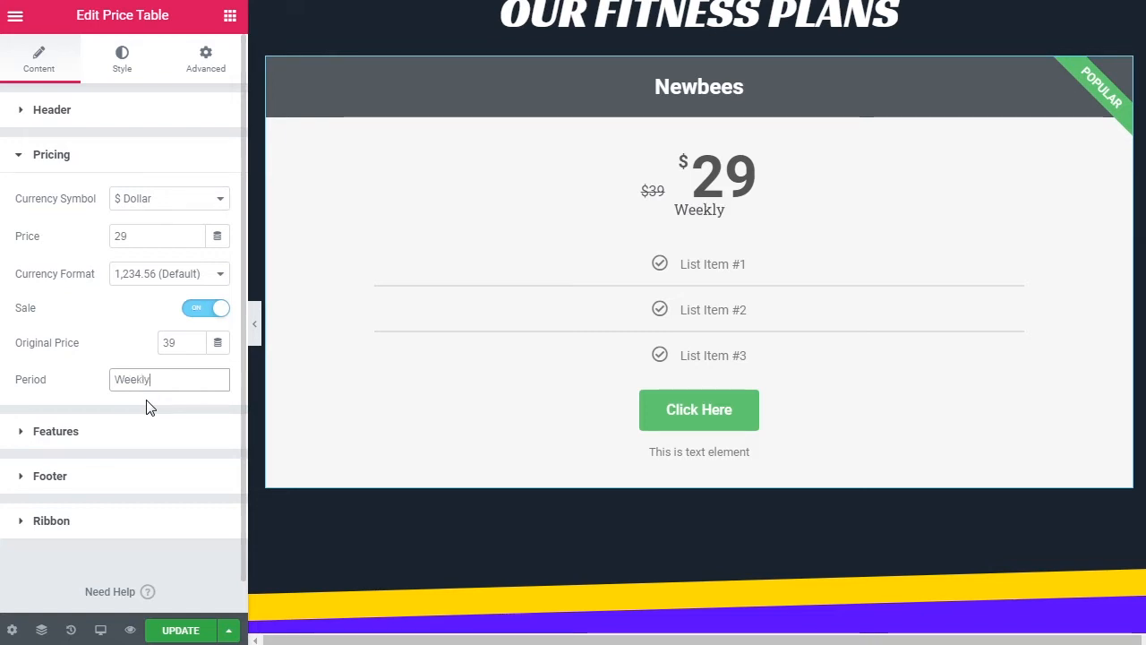
key(ctrl+a)
text(Monthly)
key(BackSpace)
key(BackSpace)
key(Home)
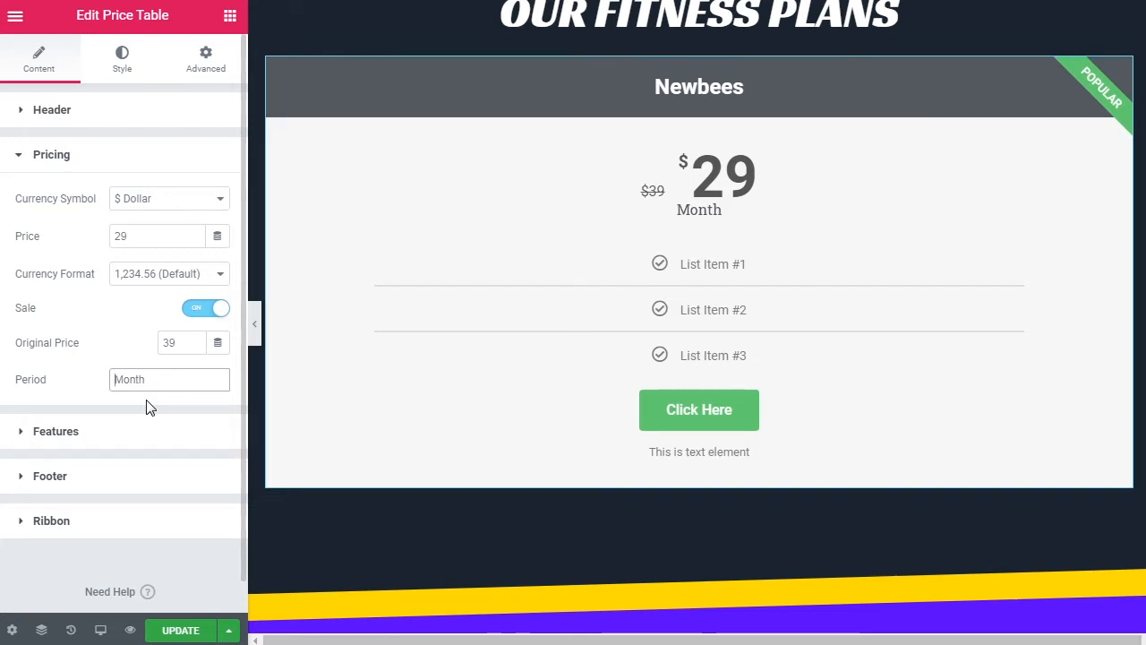
text(Per)
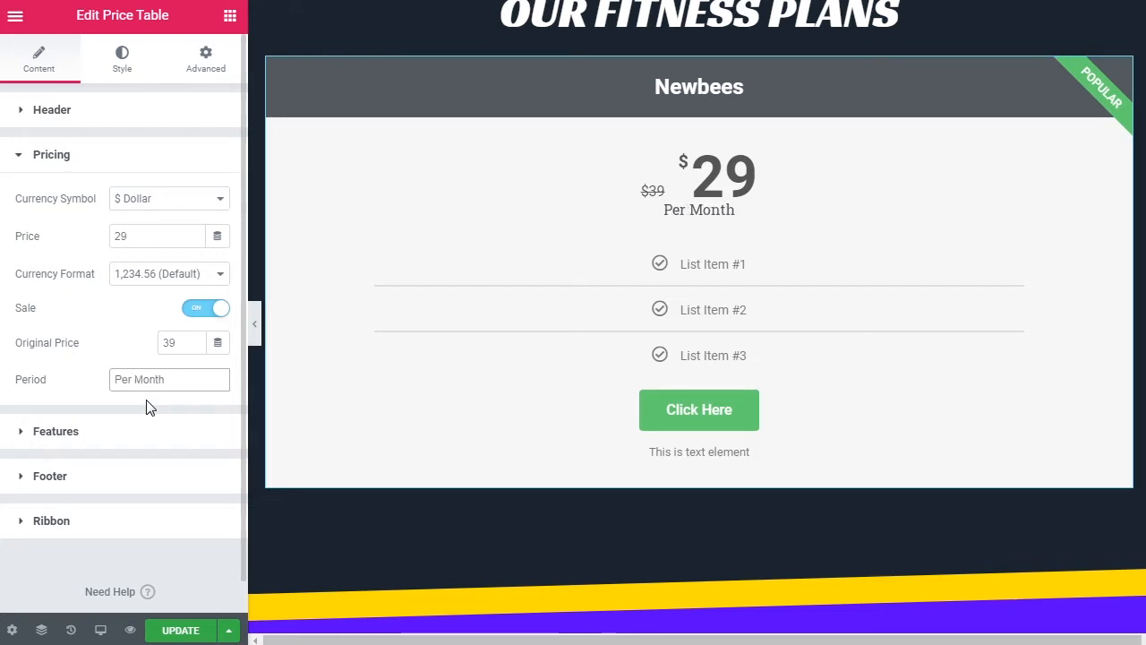
- Change the text of the first item in the price table's features list to "Full Gym Access"
click(107, 434)
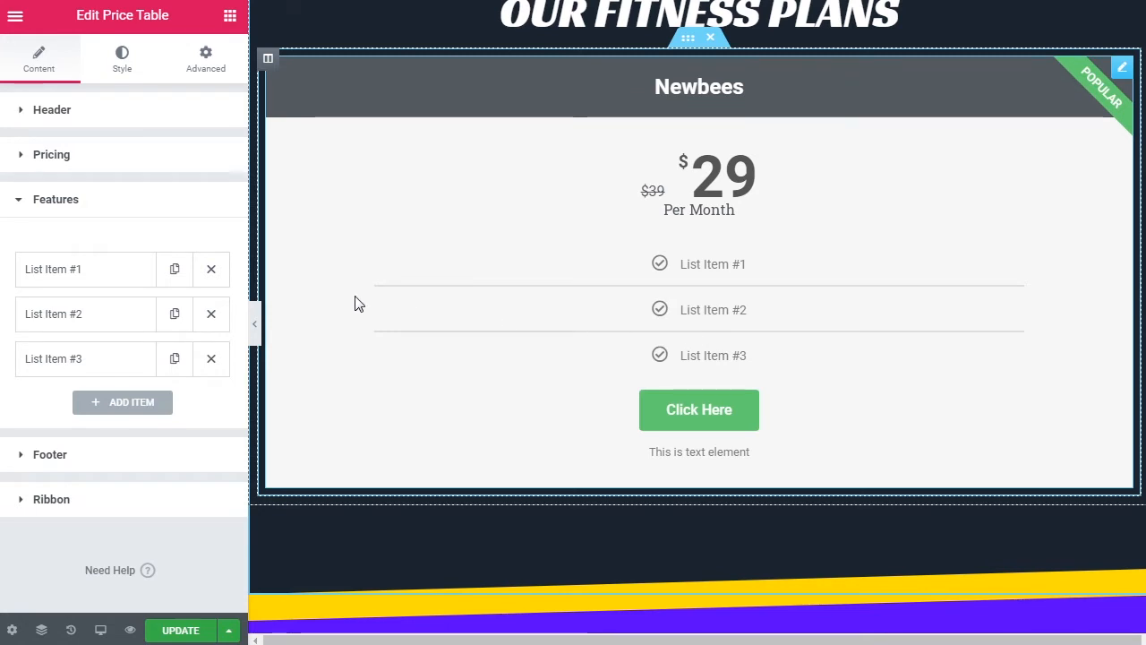
click(135, 276)
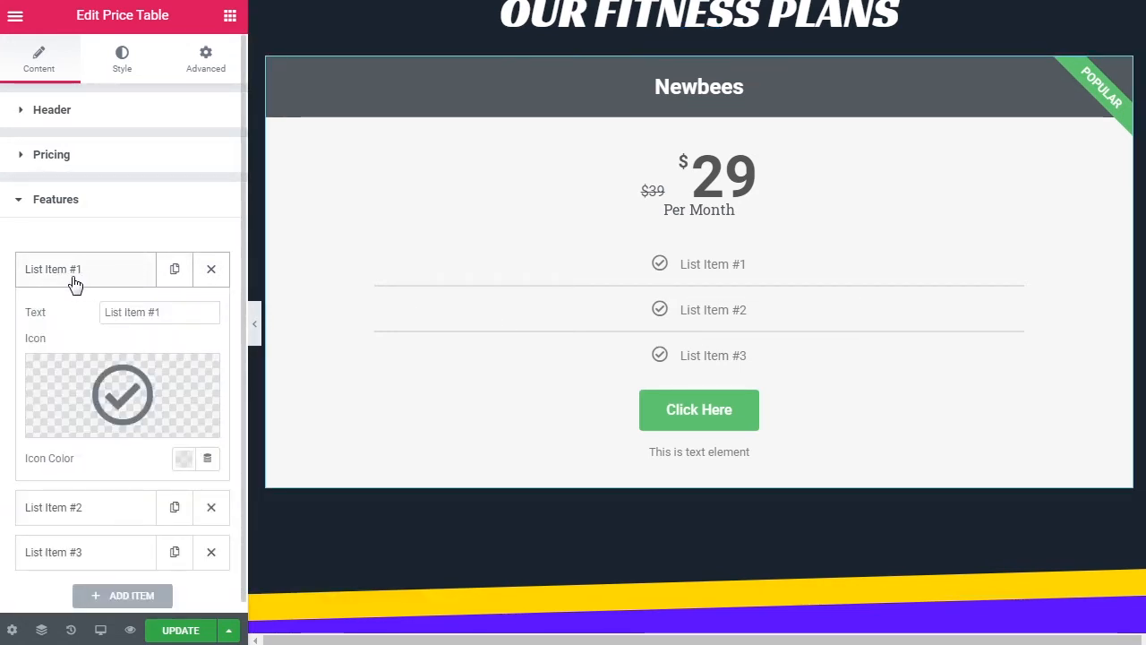
drag(171, 312, 87, 315)
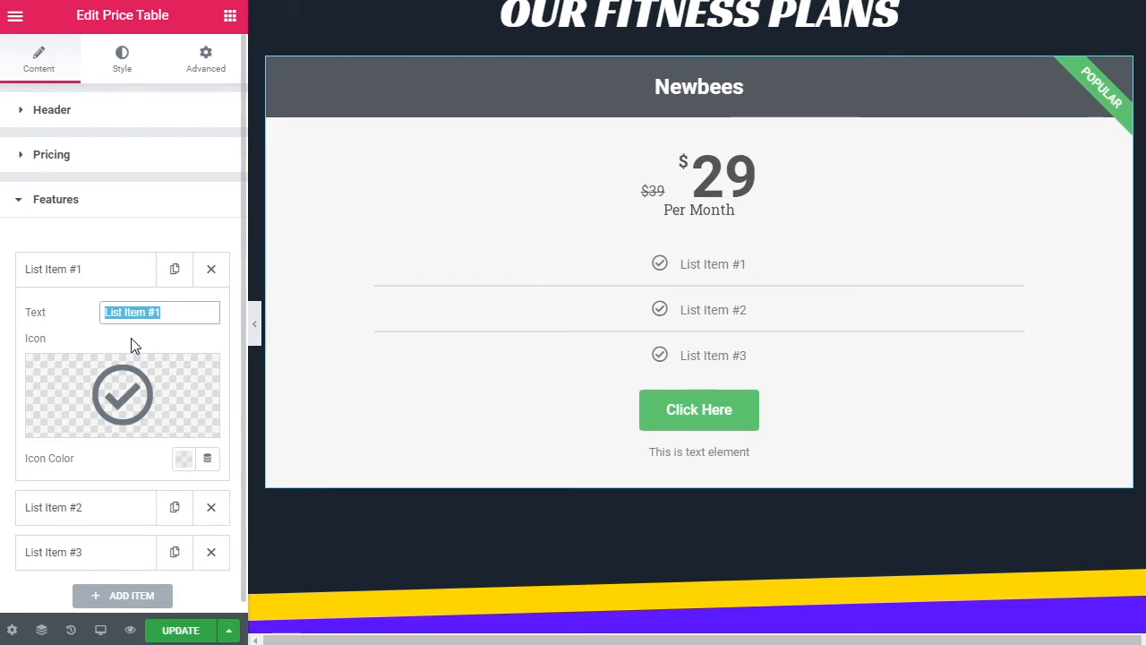
text(Full )
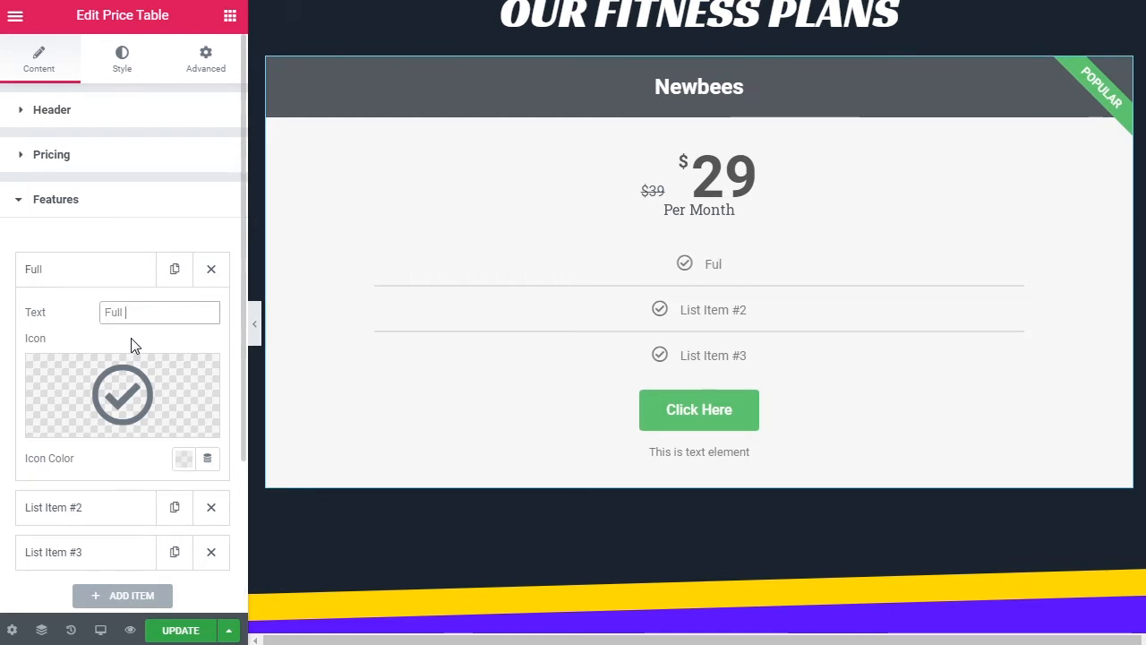
text(Gym Access)
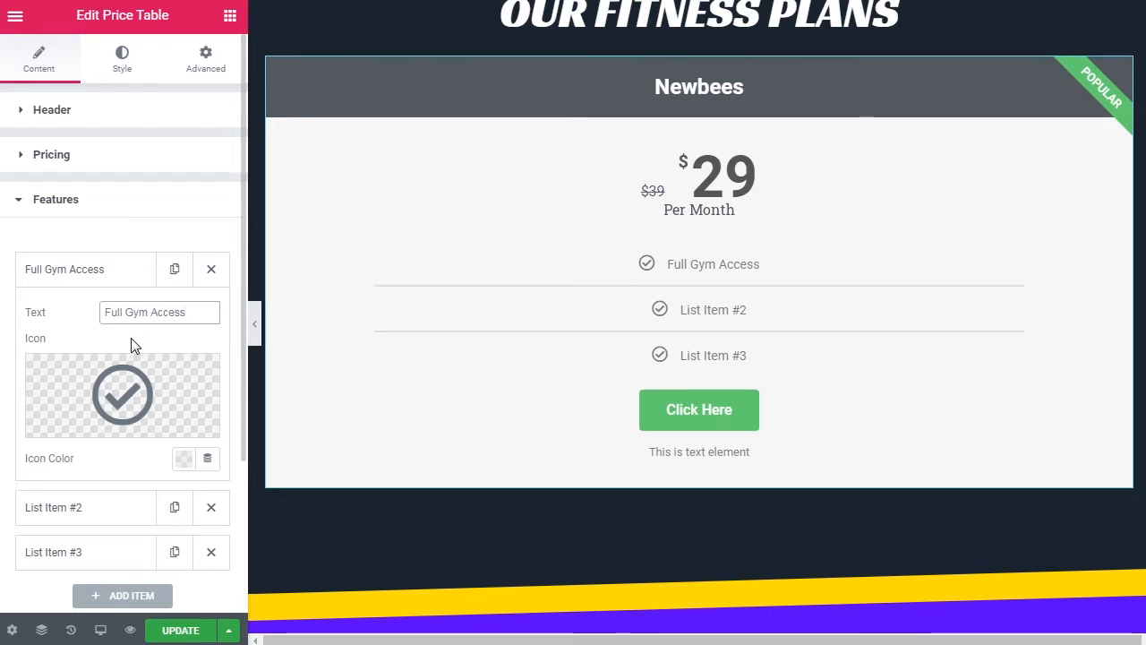
- Replace the Full Gym Access item's icon with the Dumbbell icon from the Icon Library
mouse_move(72, 376)
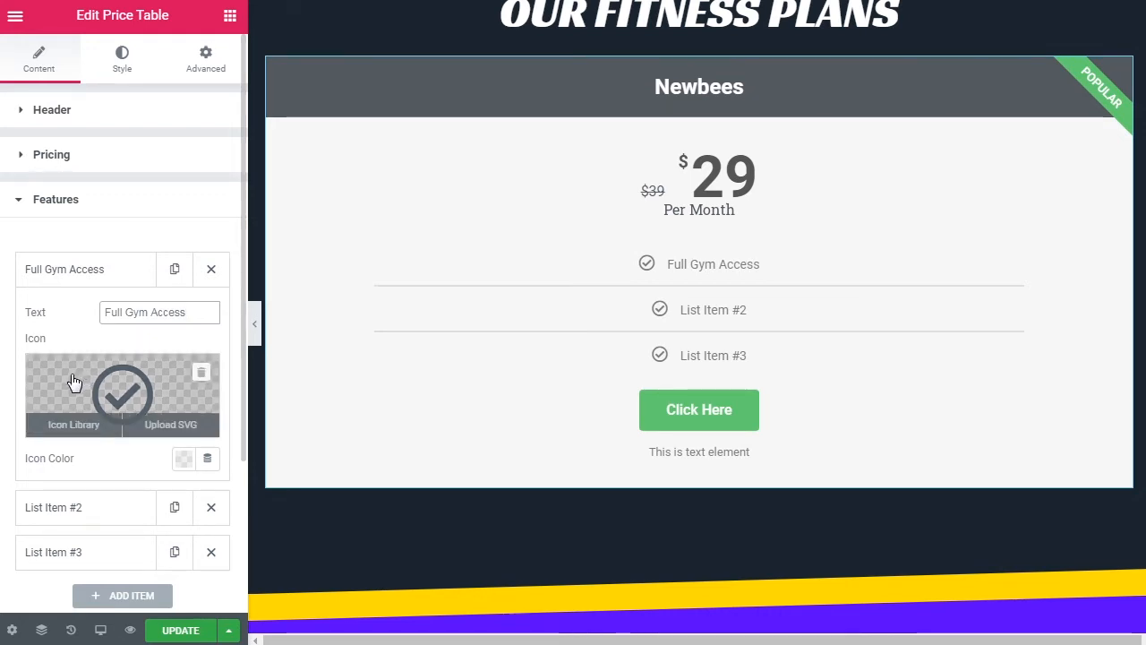
click(125, 397)
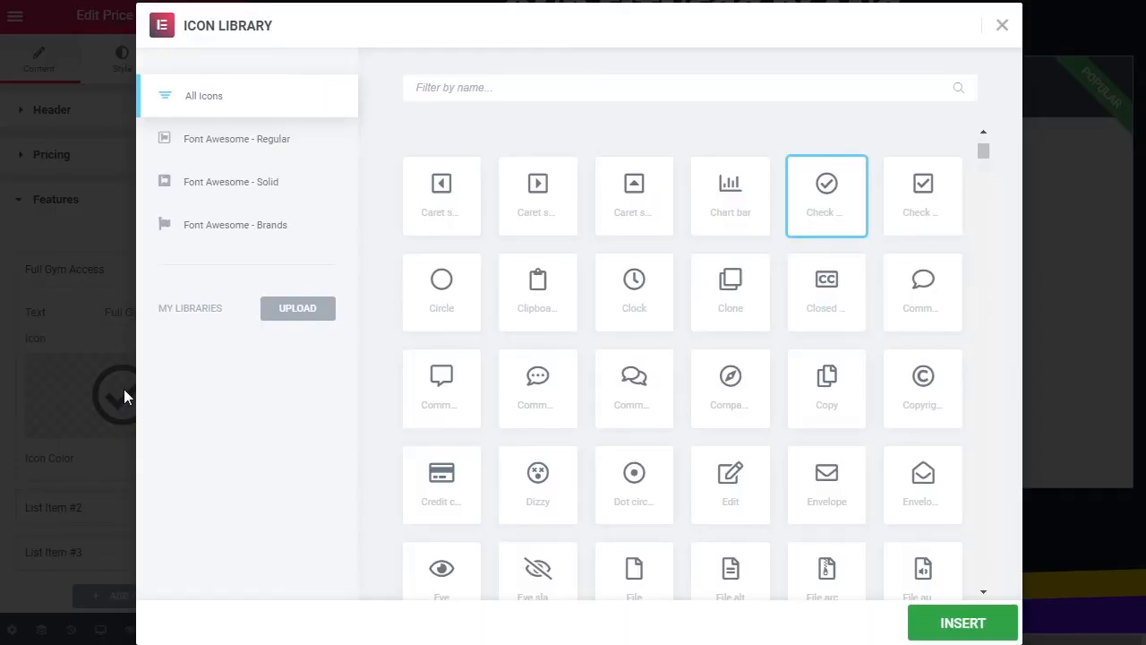
click(739, 79)
text(dum)
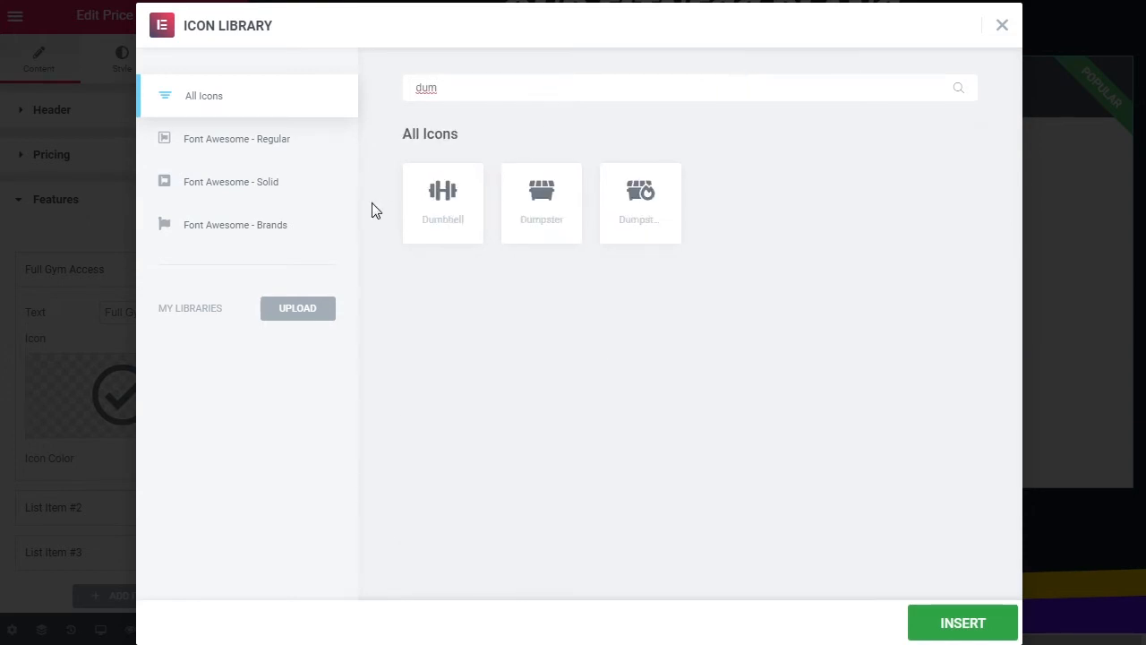
click(446, 219)
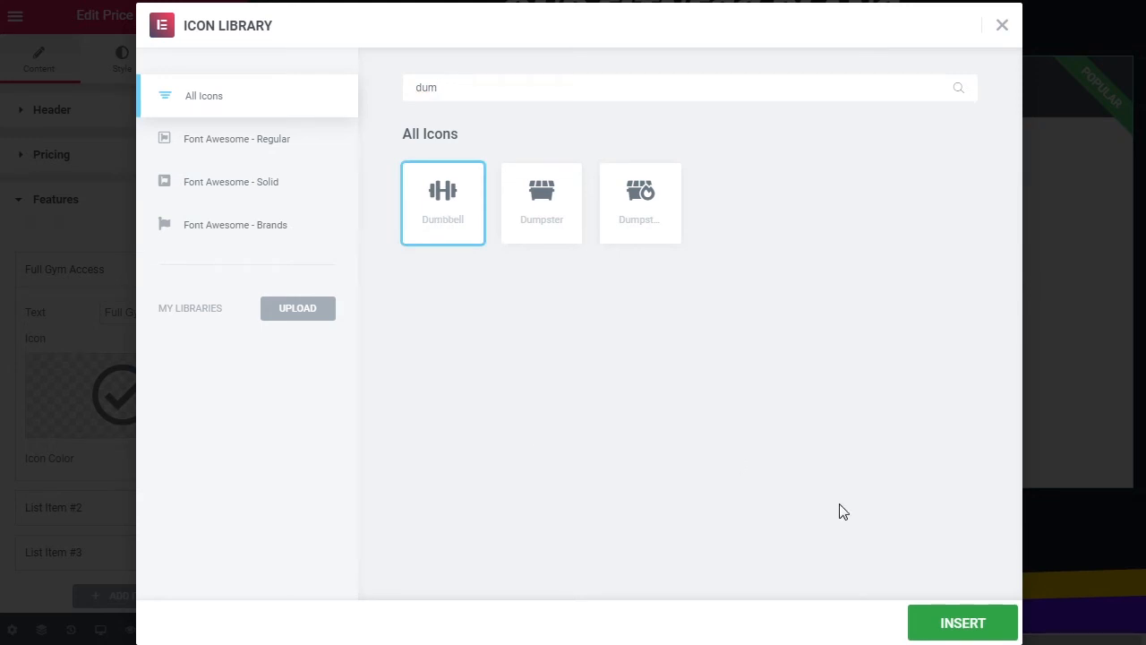
click(957, 631)
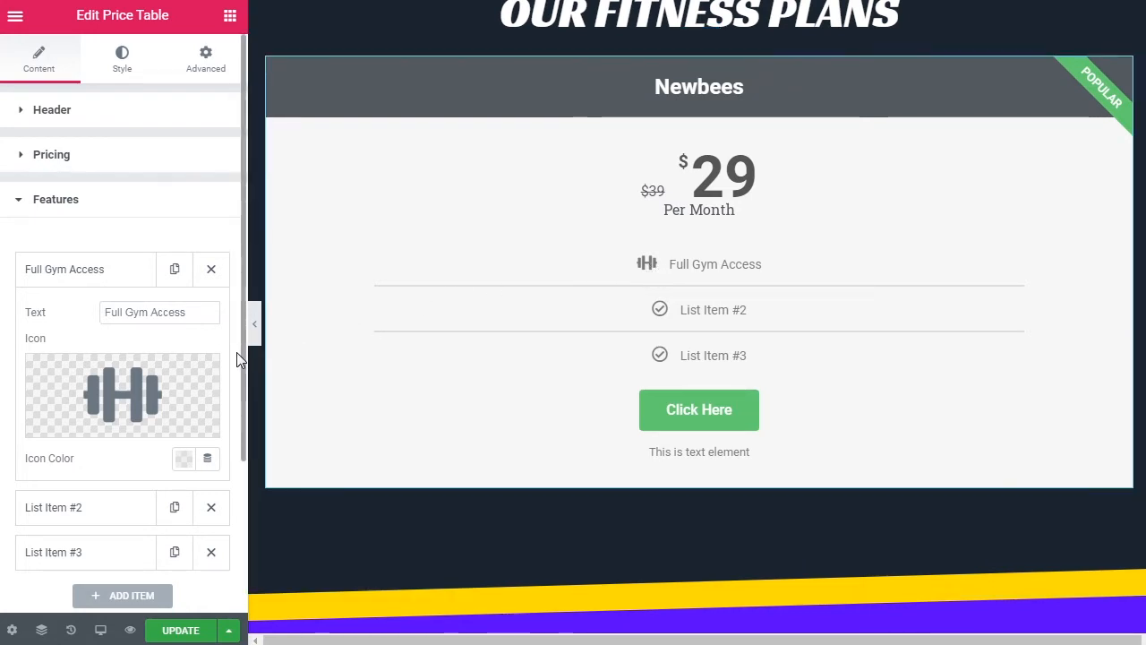
- Try a dark red icon color on the Full Gym Access item, then clear it
click(184, 459)
mouse_move(241, 287)
mouse_down()
mouse_move(251, 276)
mouse_move(229, 220)
mouse_move(250, 295)
mouse_up()
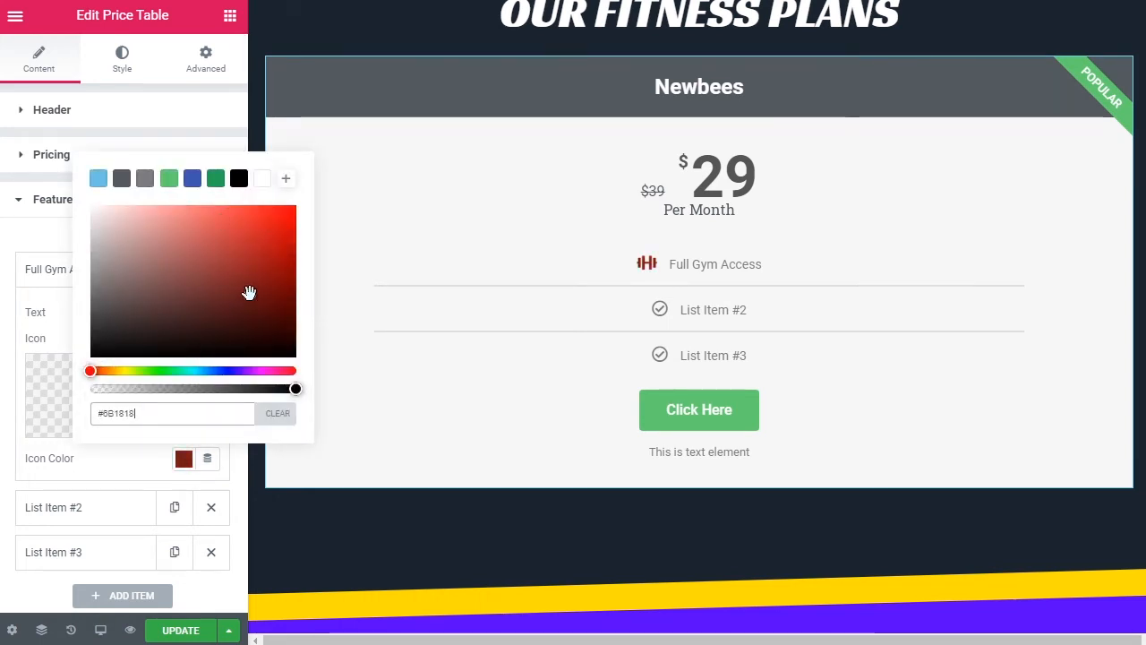
click(275, 416)
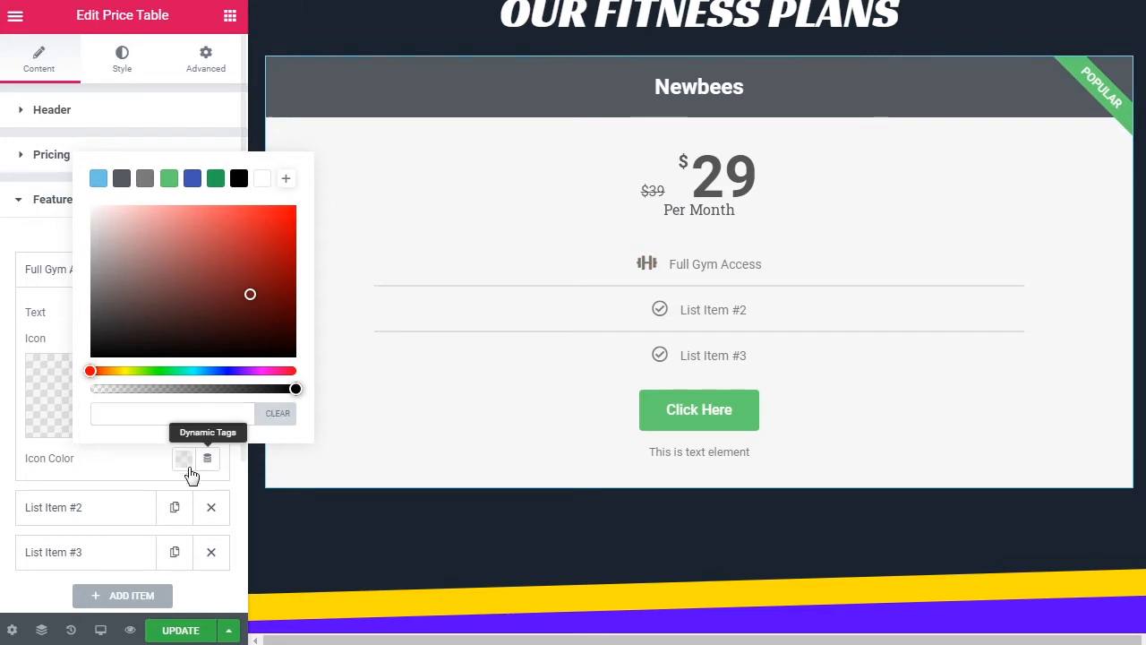
click(106, 473)
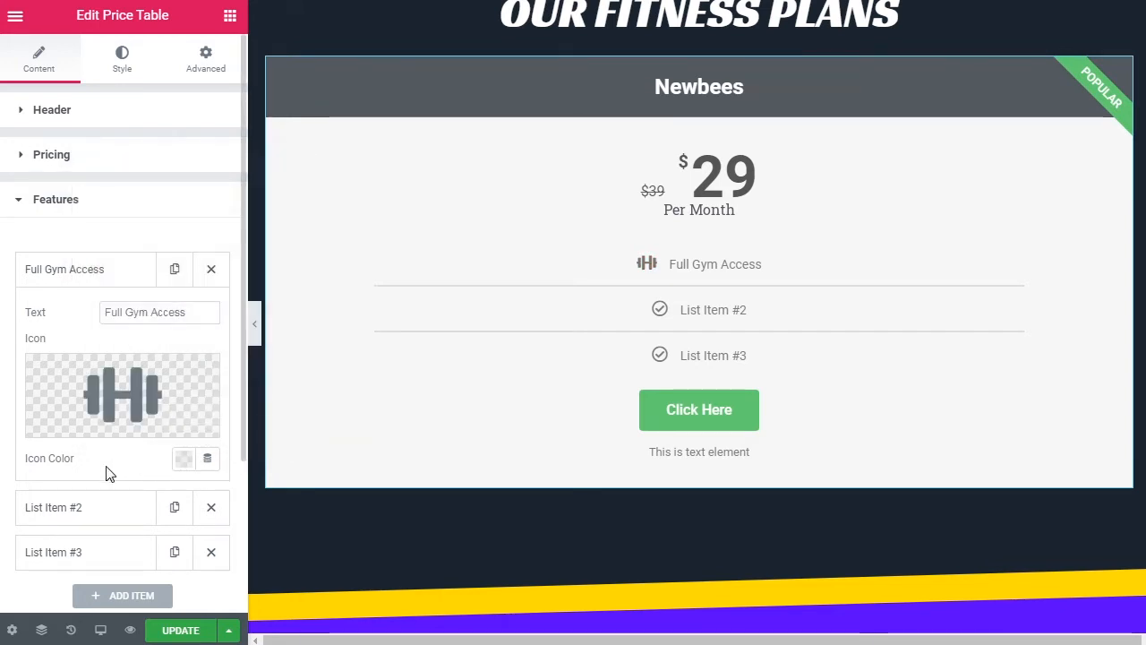
- Duplicate the Full Gym Access feature and add two new default items at the end of the features list
click(79, 272)
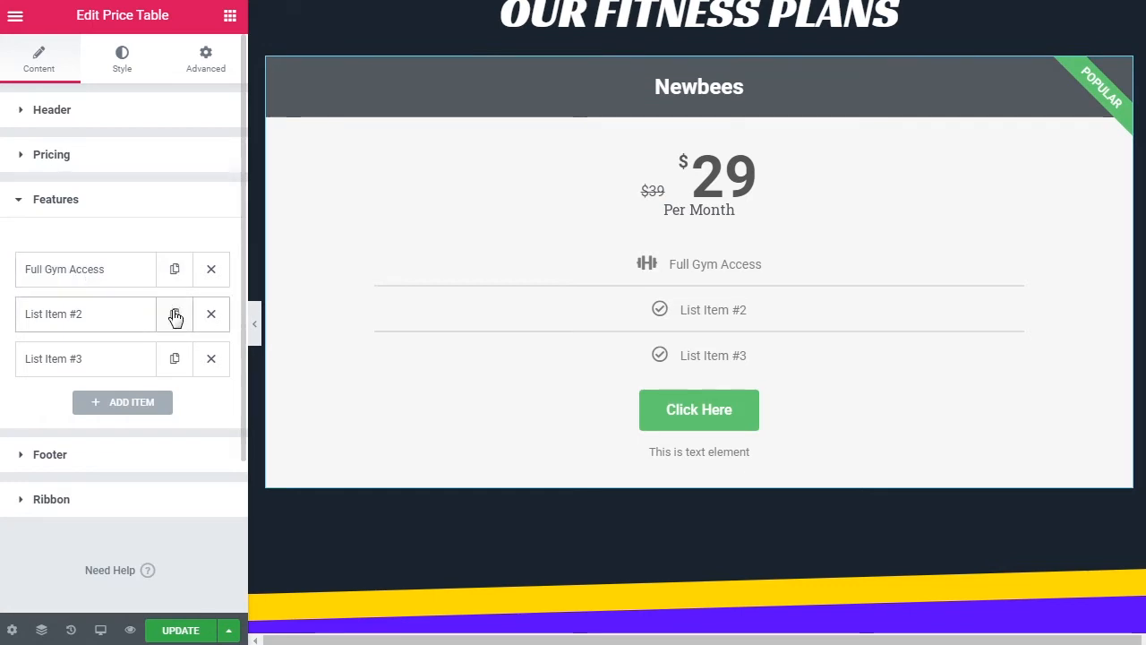
click(176, 278)
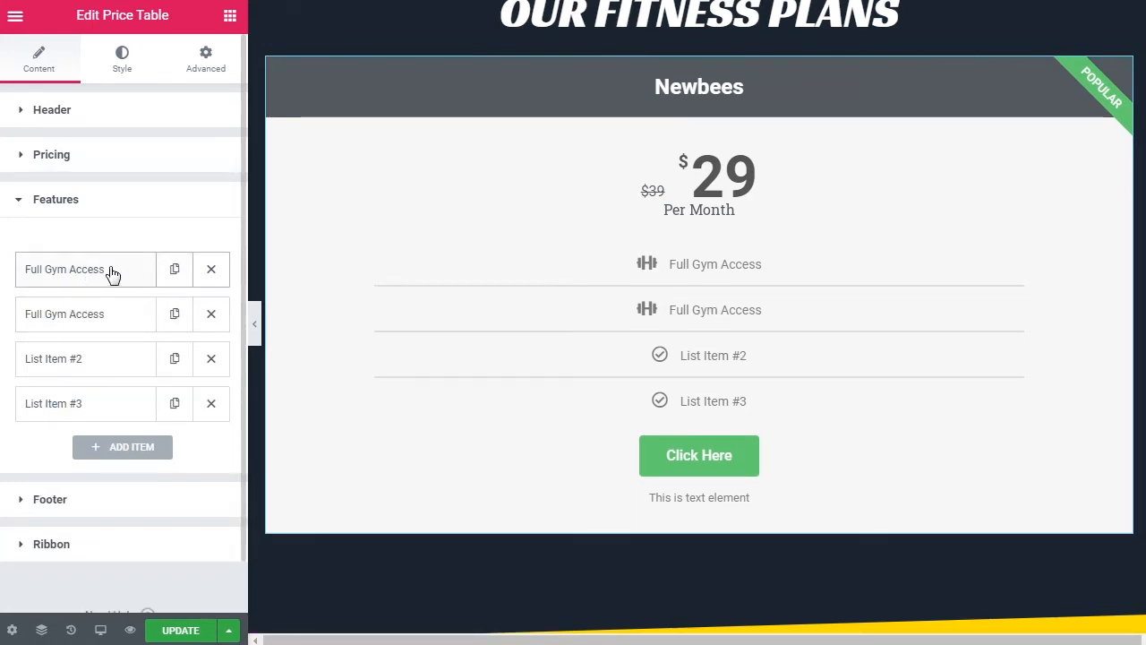
click(118, 450)
scroll(114, 500, down, 3)
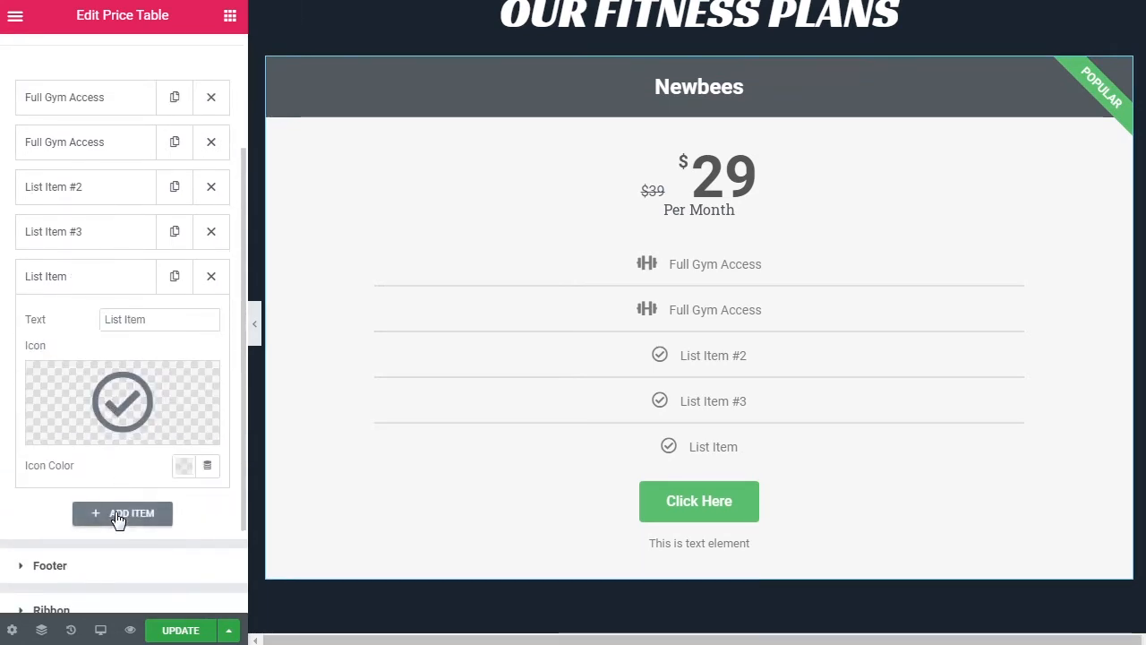
click(119, 517)
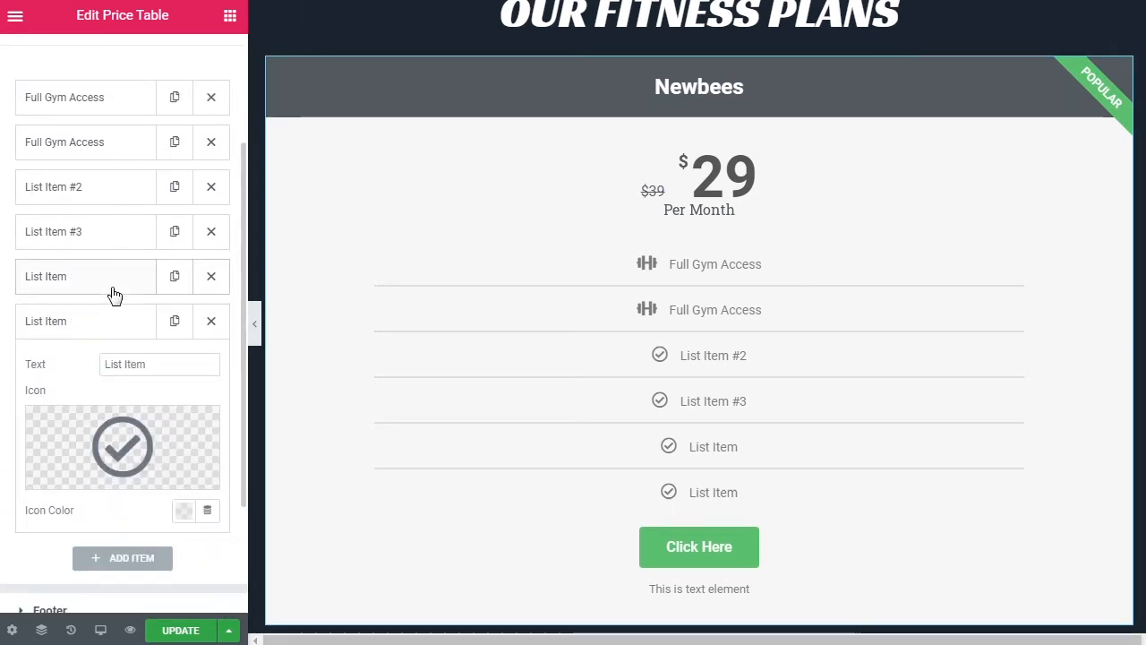
click(95, 322)
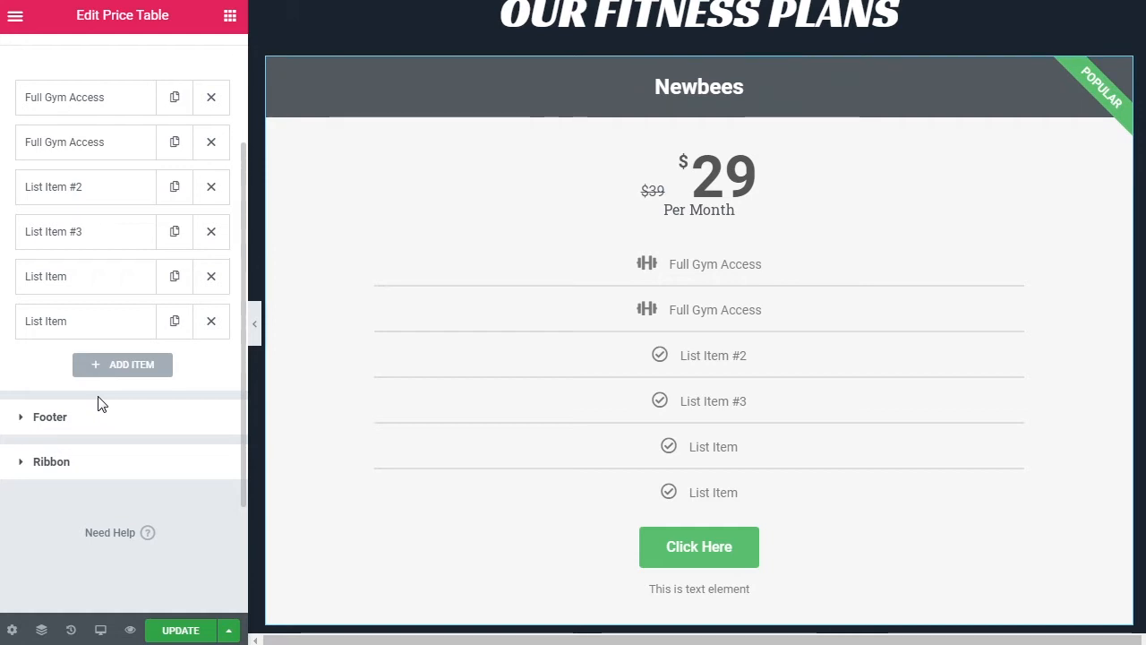
- Set the button text in the price table's footer to "Sign Up"
click(108, 418)
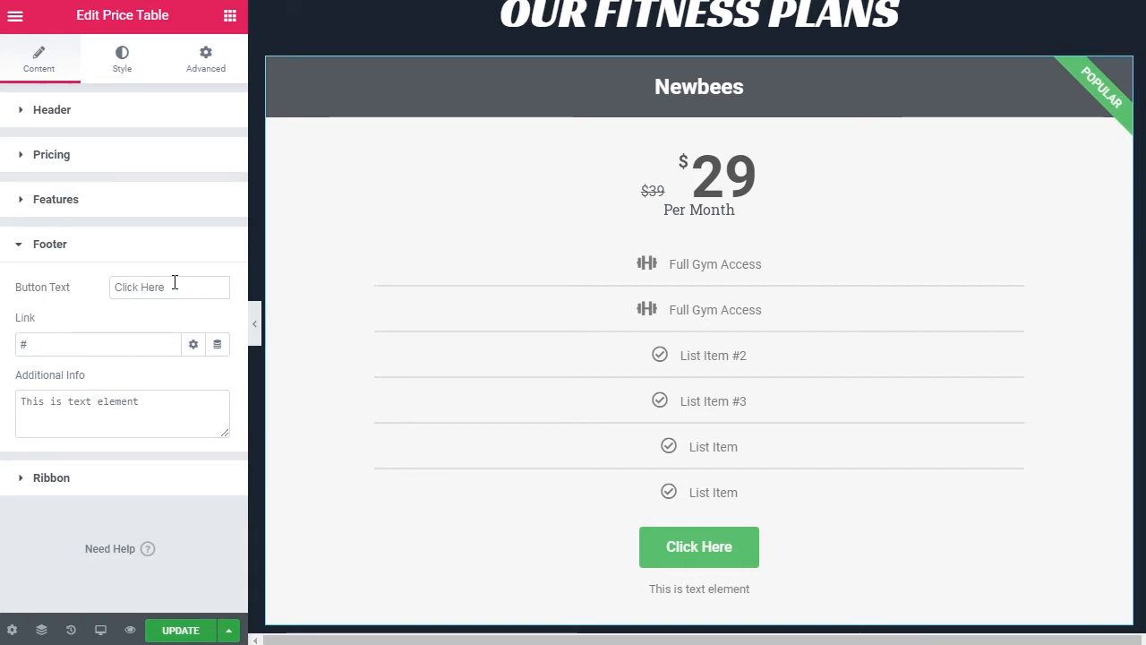
drag(184, 285, 110, 285)
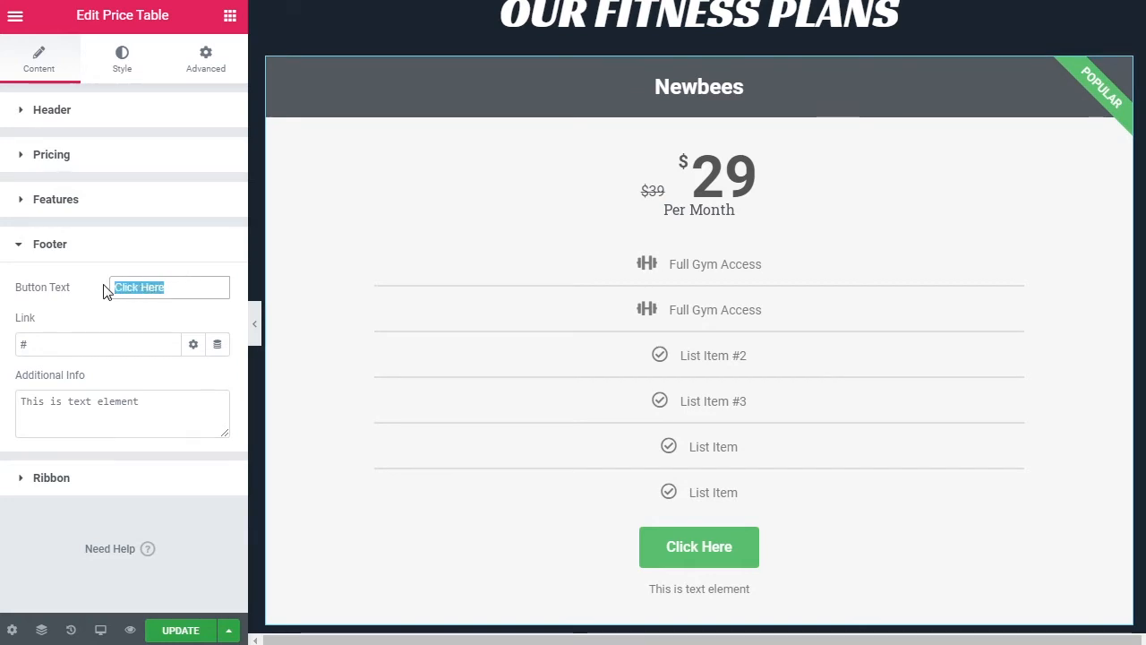
text(S)
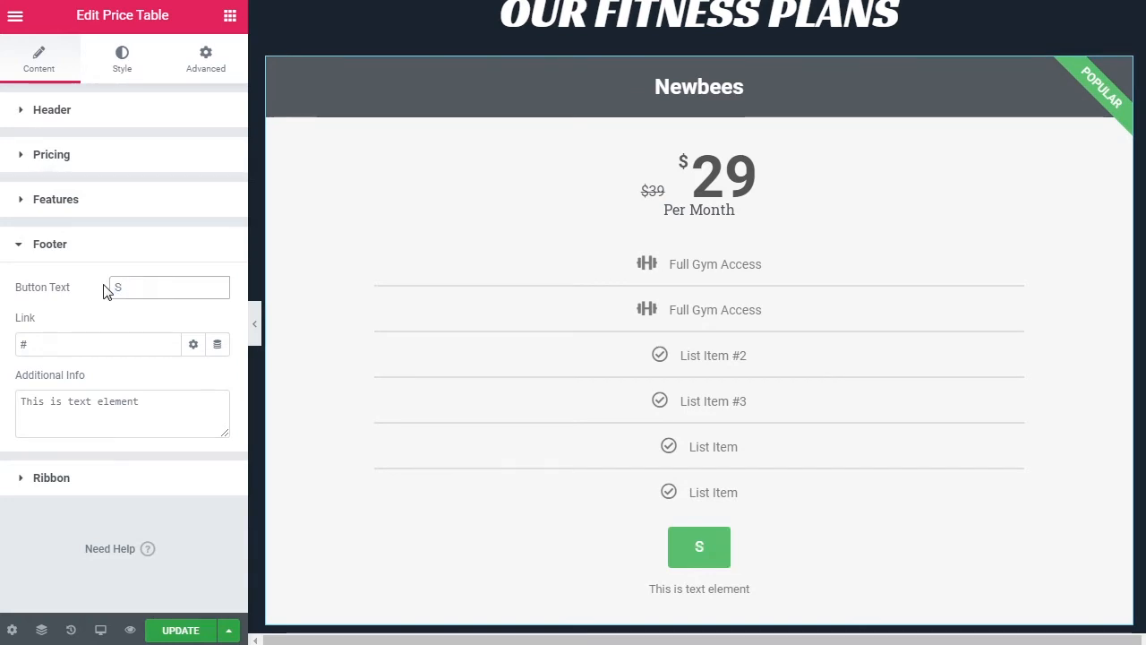
text(ign Up)
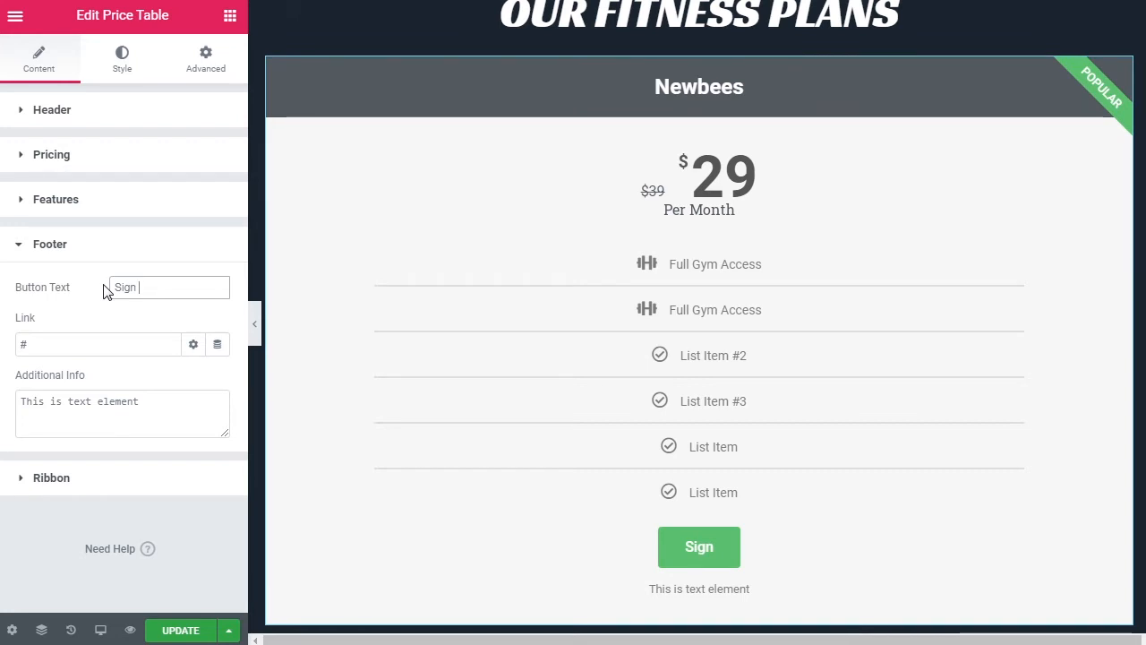
- Replace the additional info text in the price table's footer with "Fine print goes here."
click(92, 314)
drag(55, 340, 21, 341)
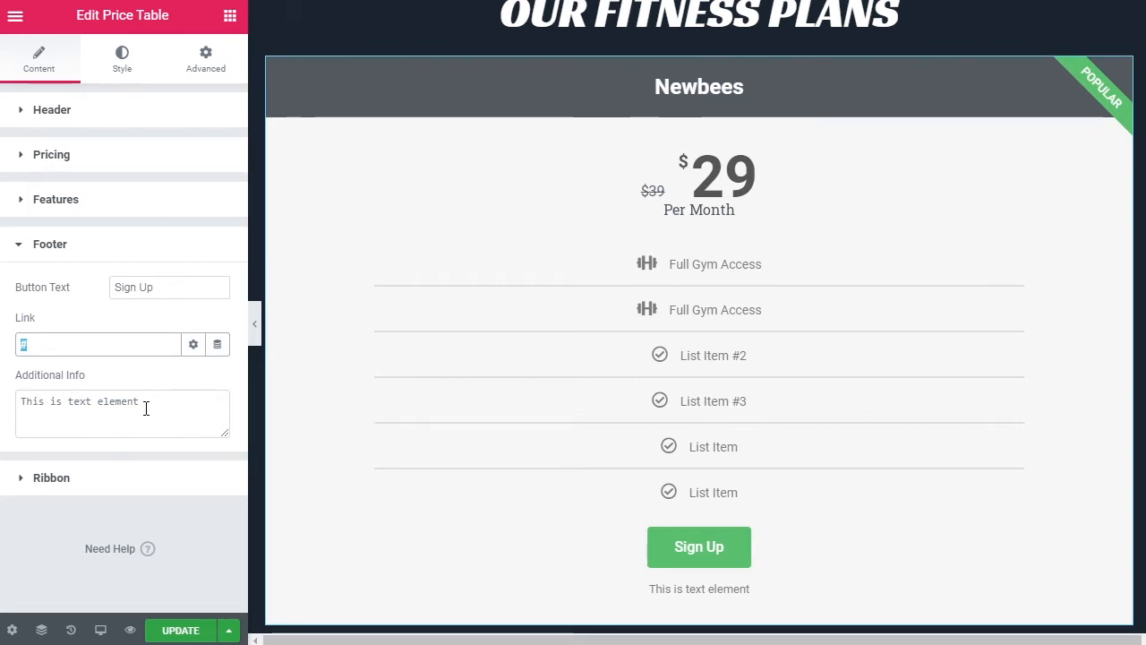
drag(152, 402, 6, 405)
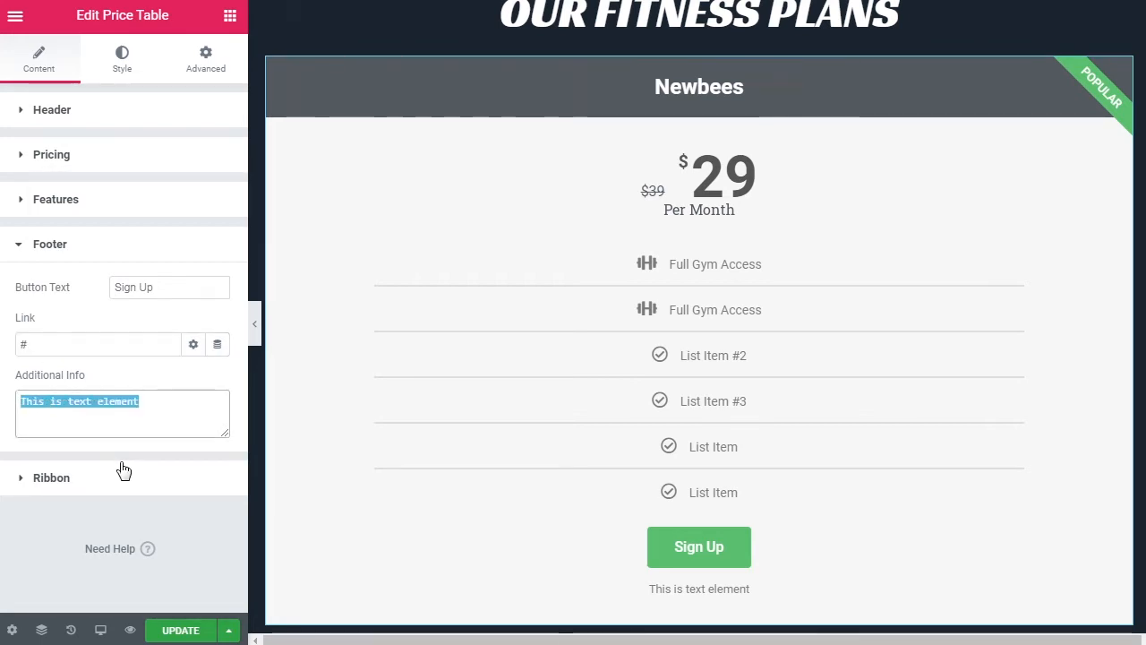
text(Fine pr)
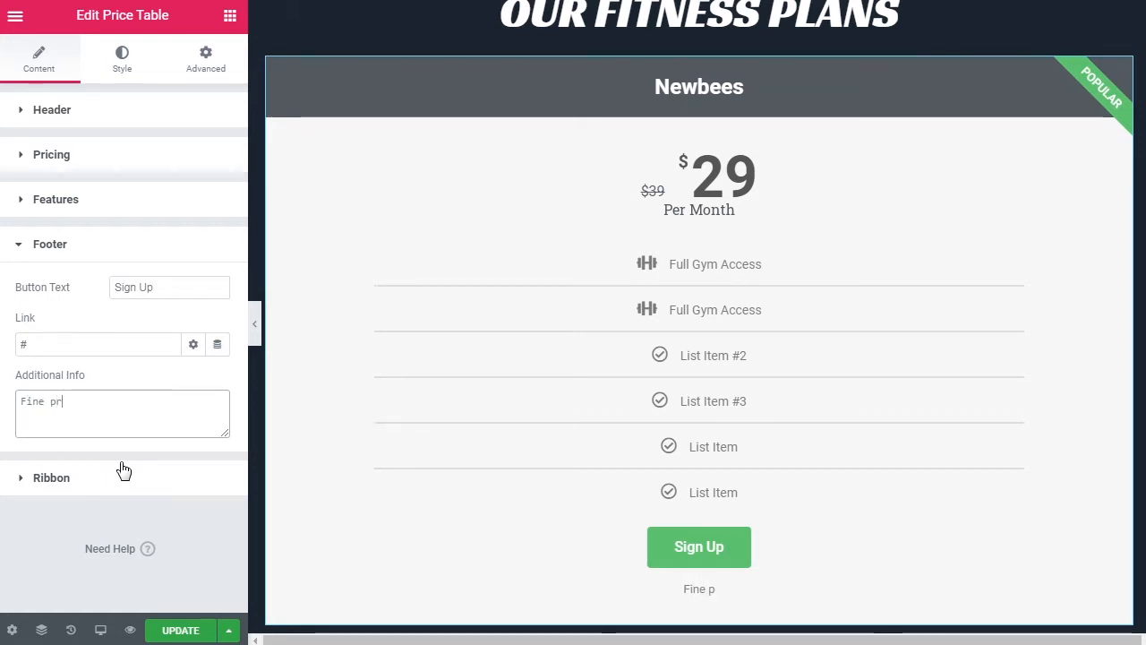
text(int goes here.)
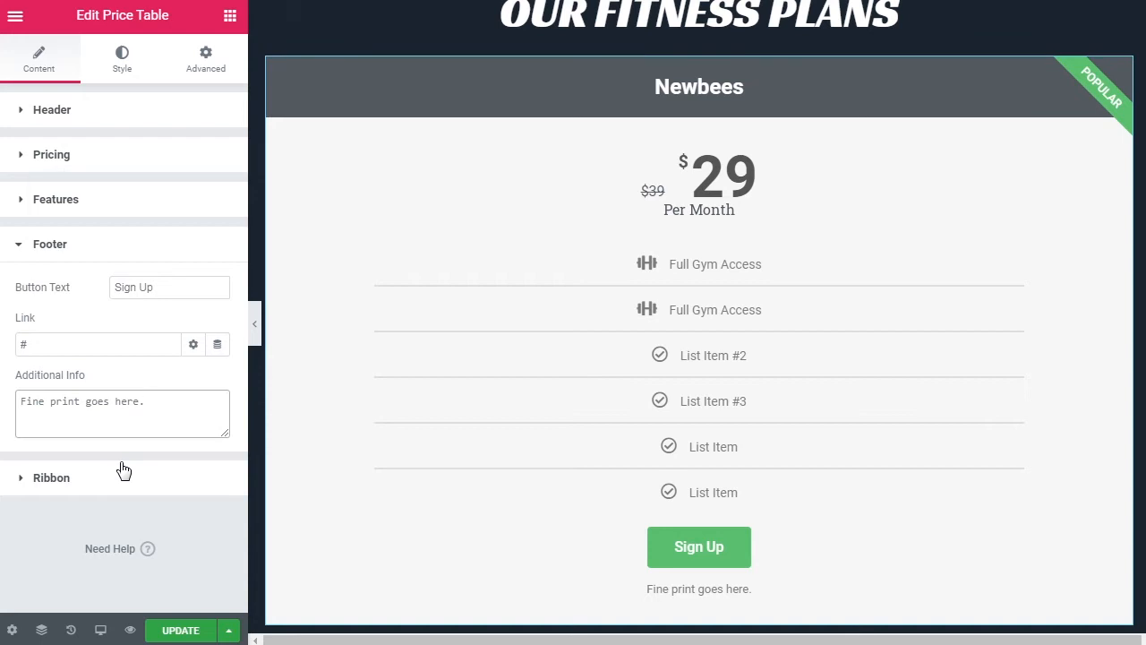
- Try hiding the Popular ribbon and placing it on the left, and leave it shown with its position set to Right
click(115, 475)
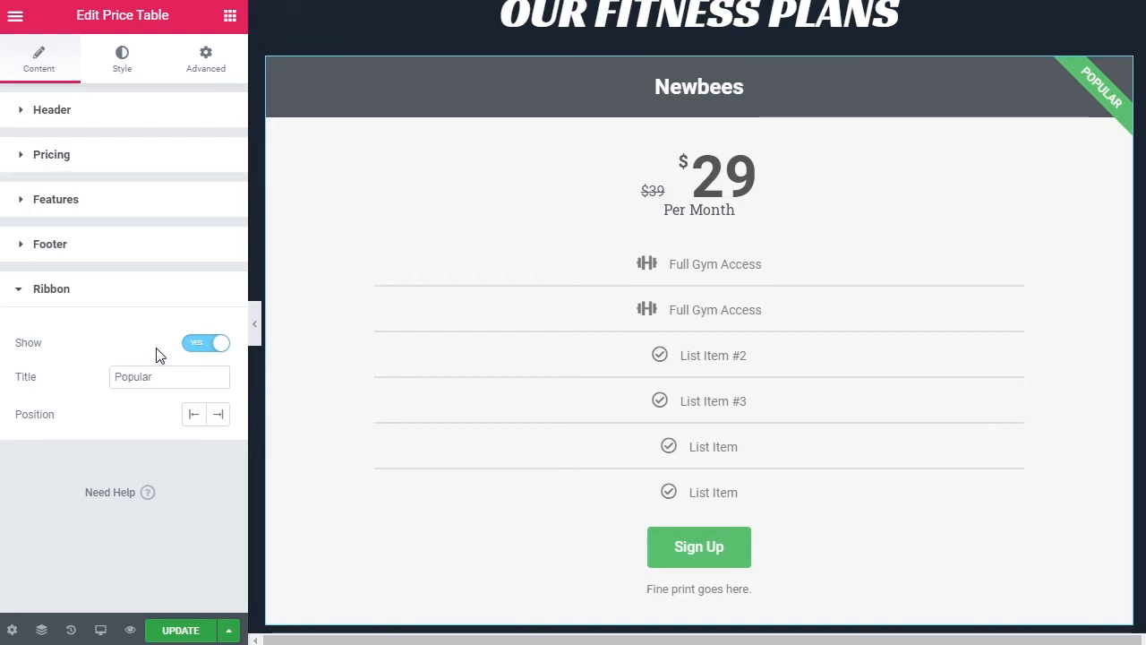
click(203, 352)
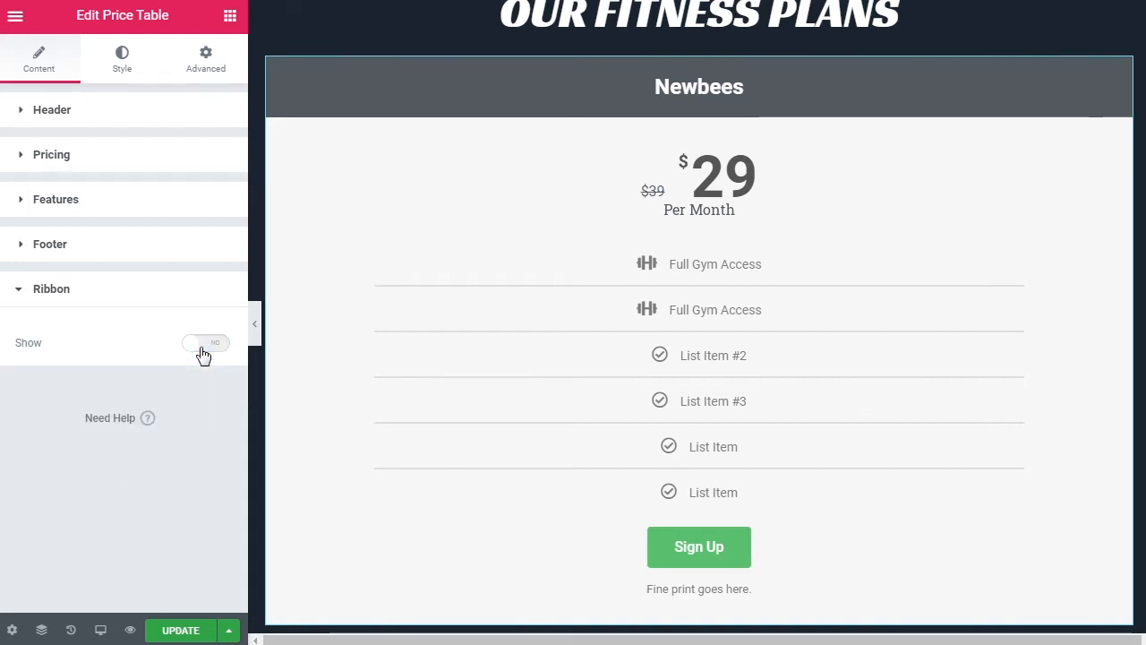
click(204, 352)
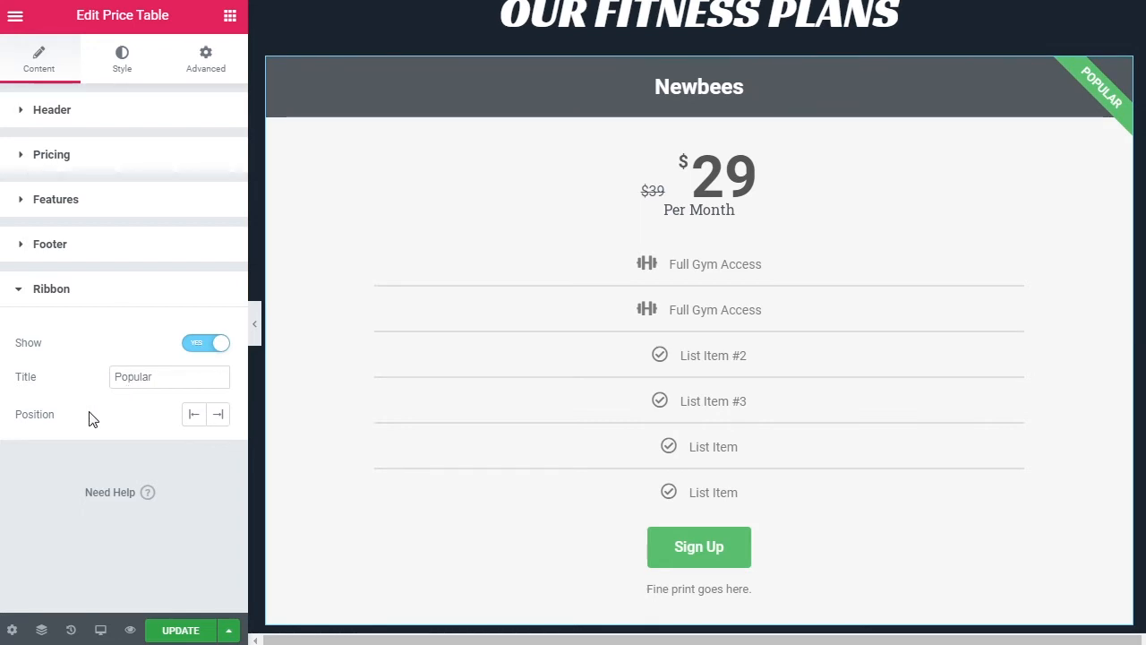
click(218, 421)
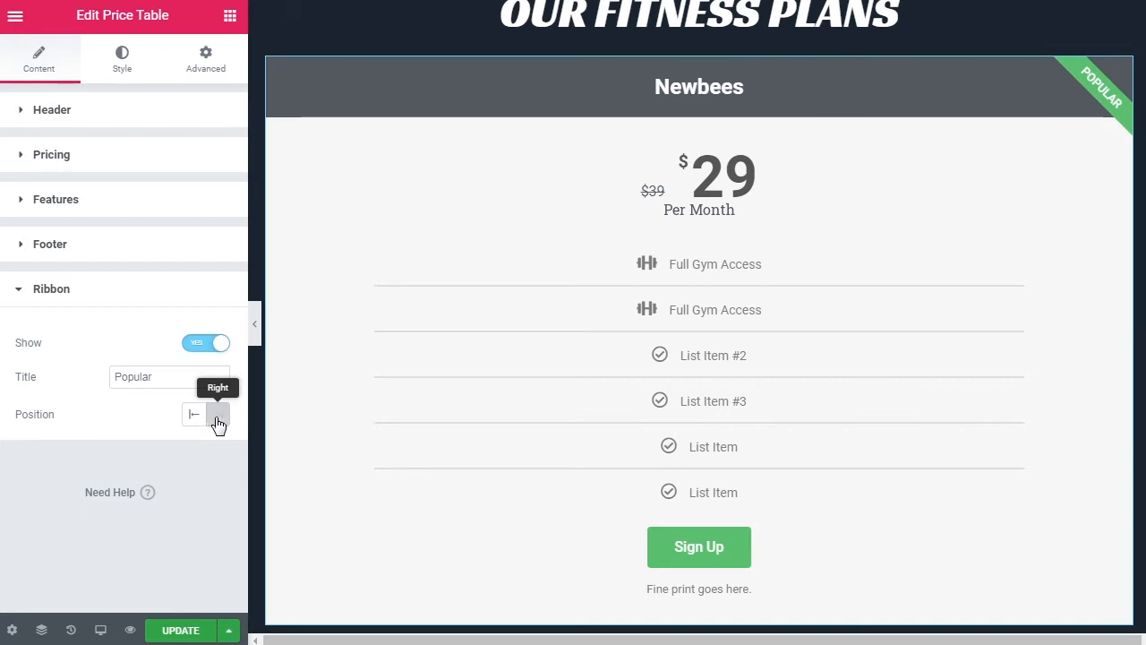
click(197, 421)
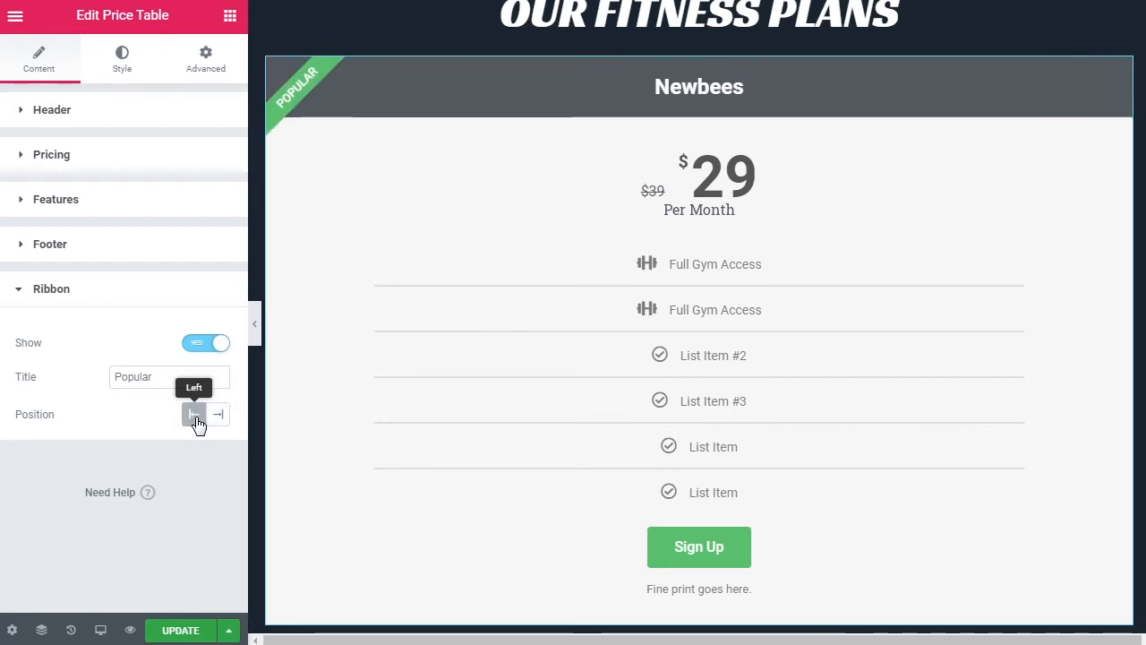
click(218, 417)
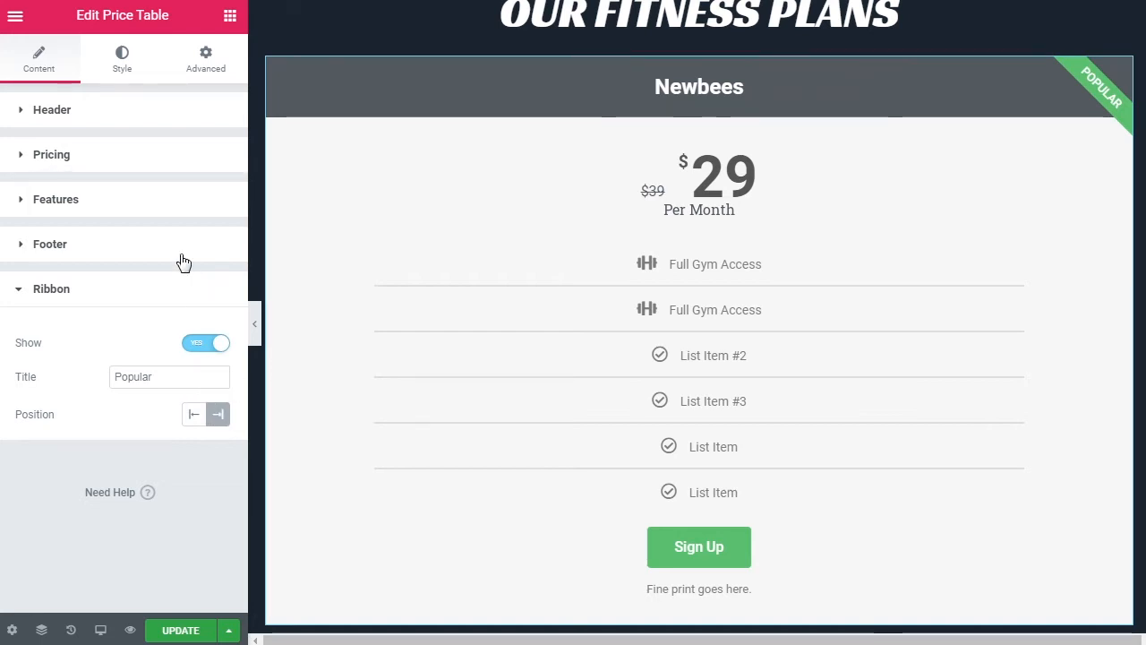
- Set the price table header's background color to the bright blue #2809F0
click(122, 72)
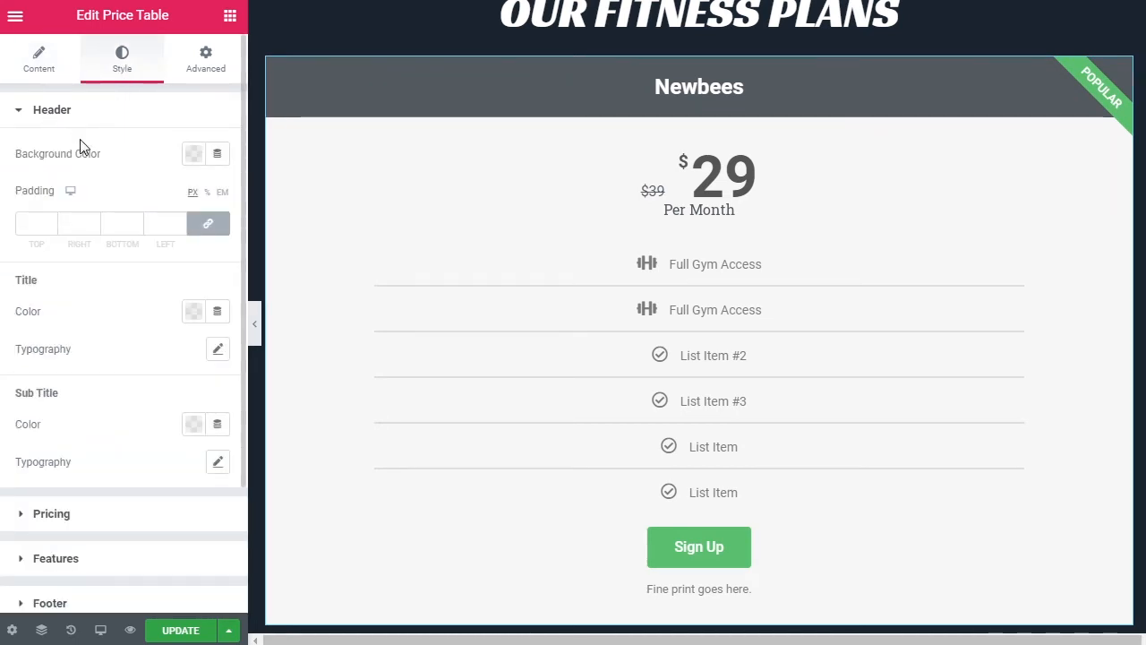
click(193, 163)
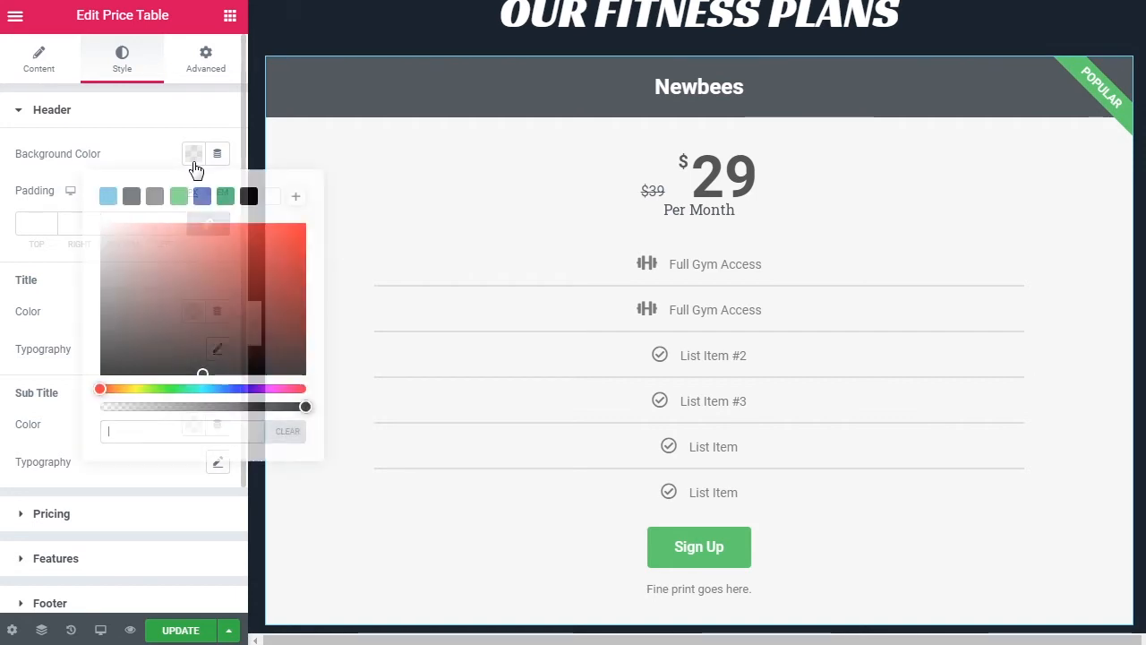
click(202, 197)
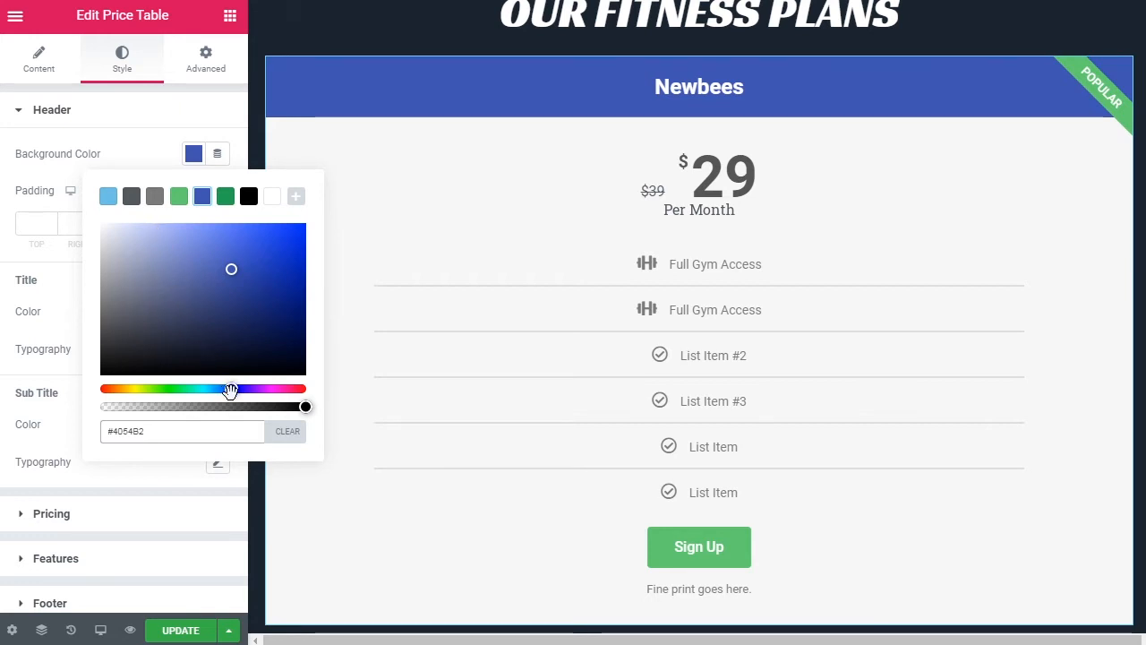
drag(231, 389, 242, 388)
drag(265, 257, 298, 233)
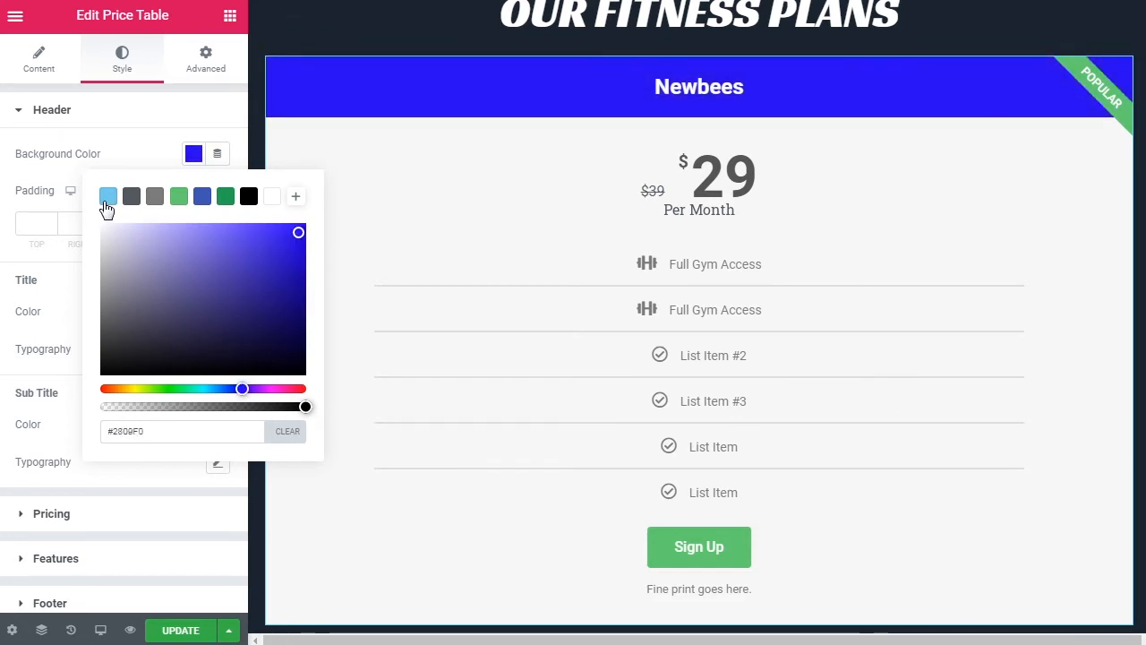
click(104, 158)
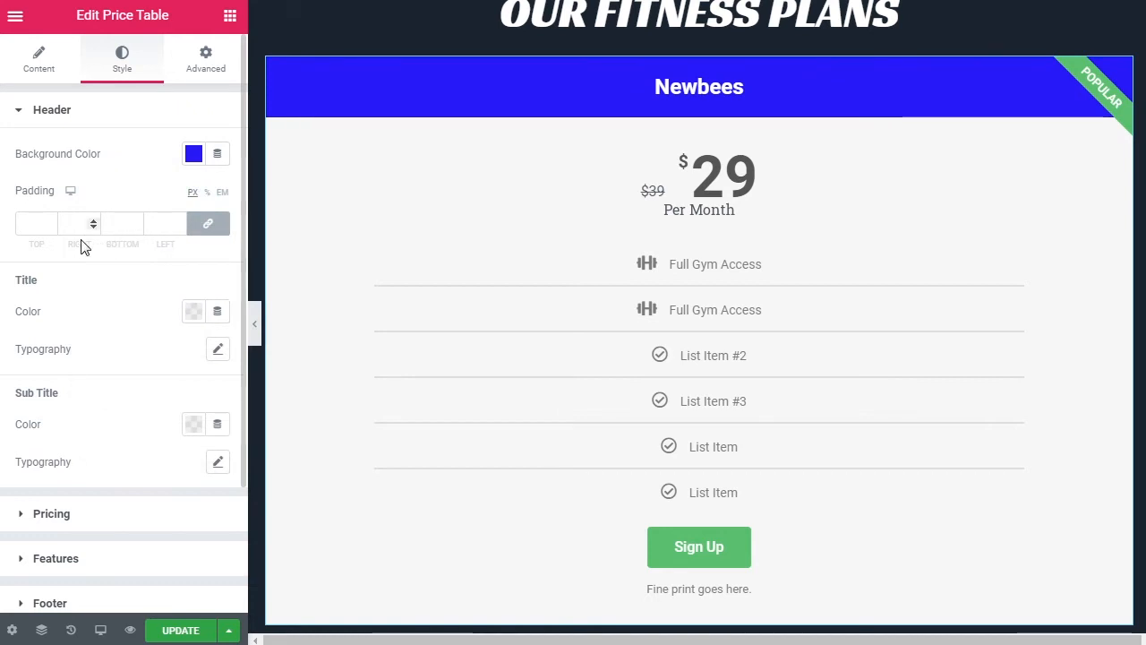
- Unlink the header's padding values and set the top and bottom padding to 25 px
click(207, 224)
double_click(37, 224)
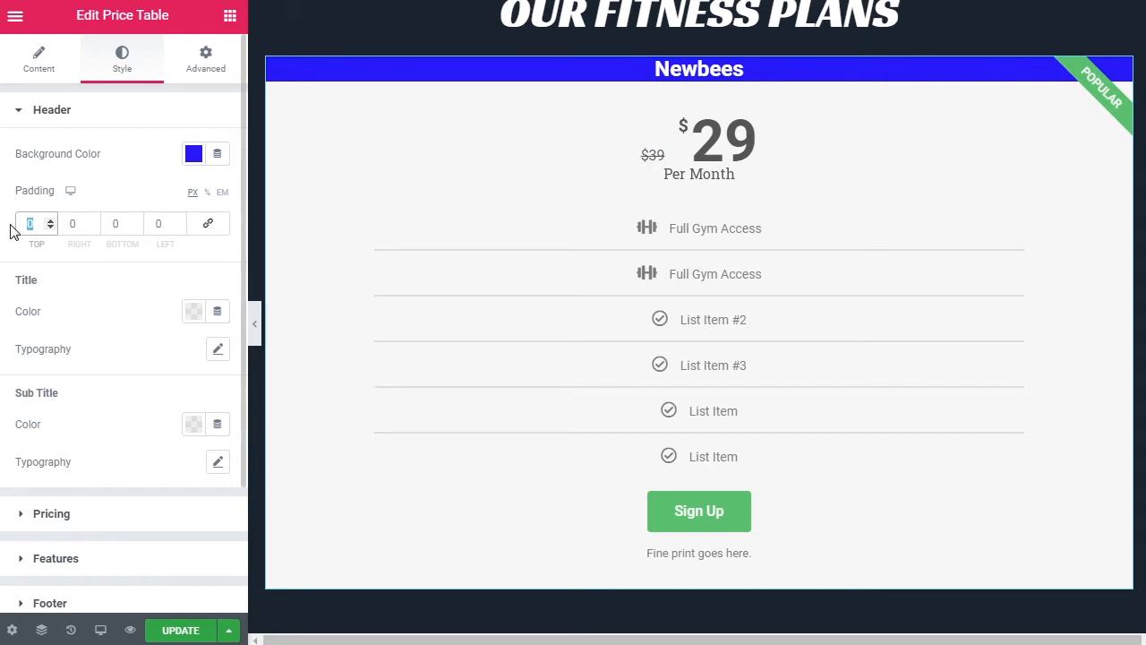
text(25)
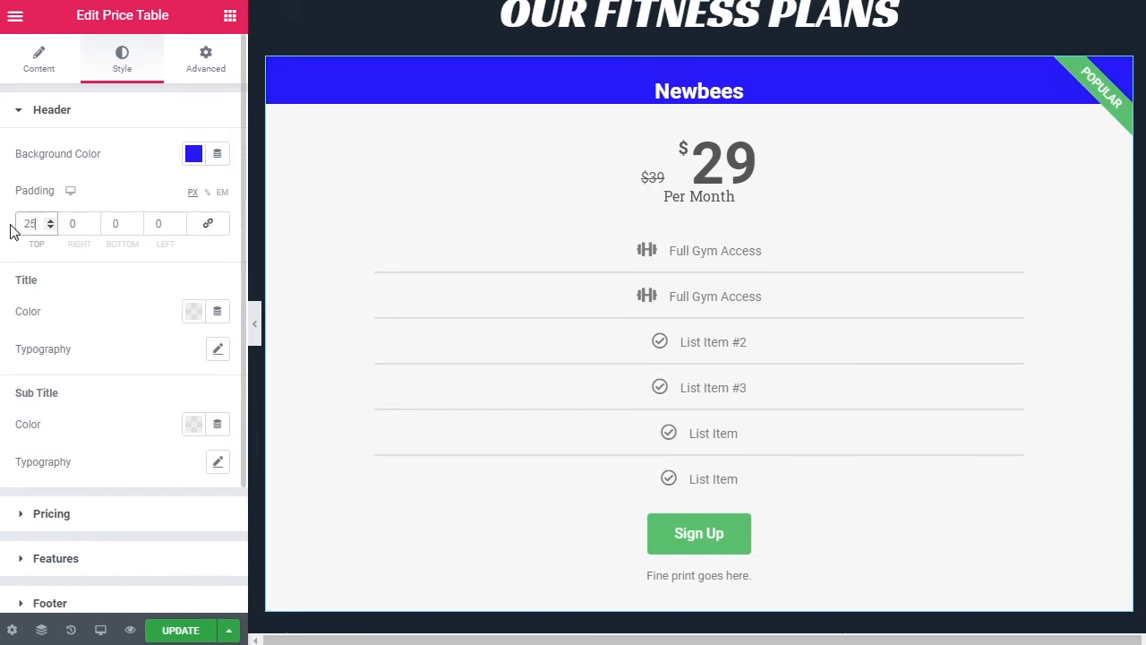
key(Tab)
key(Tab)
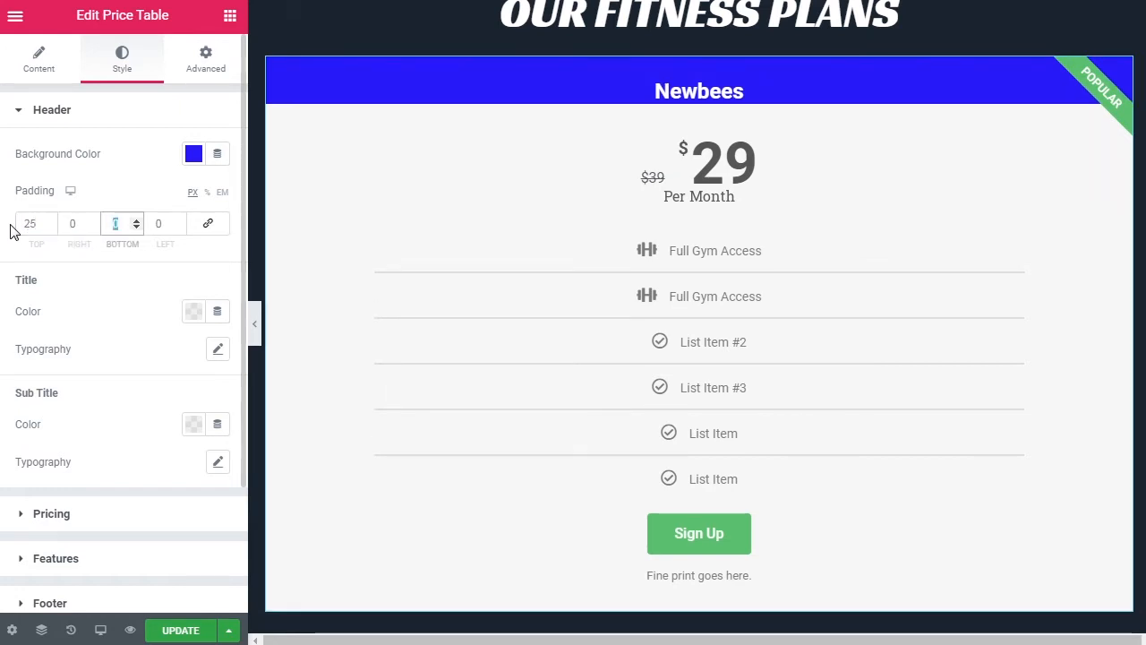
text(25)
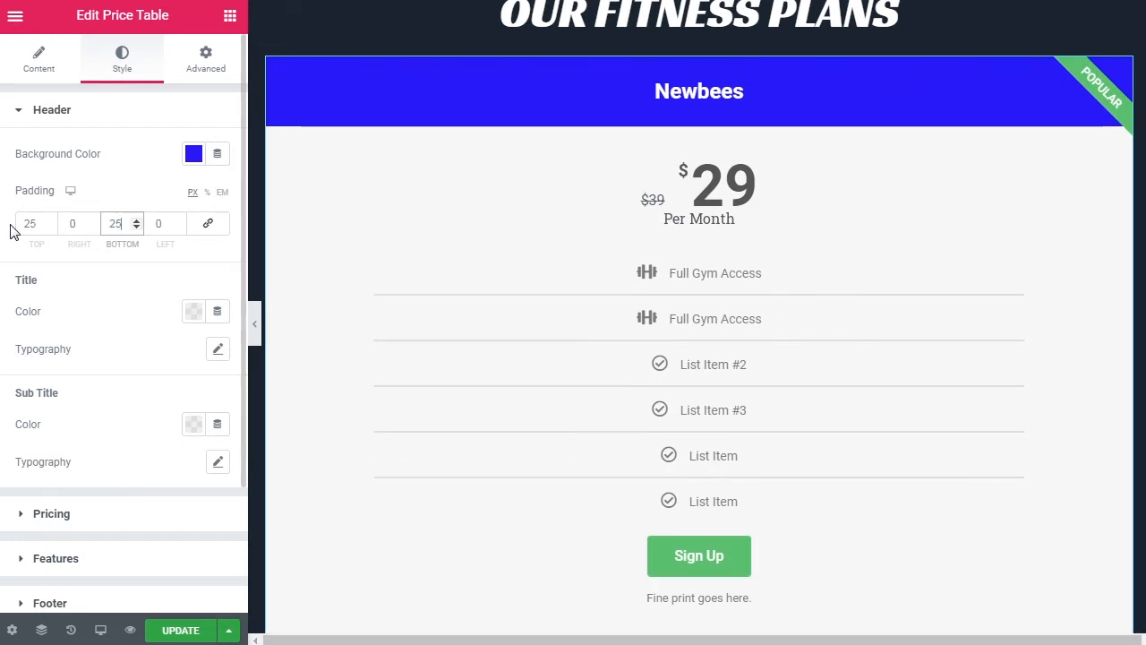
- Increase the header's top and bottom padding to 40 px each
key(shift+Tab)
key(shift+Tab)
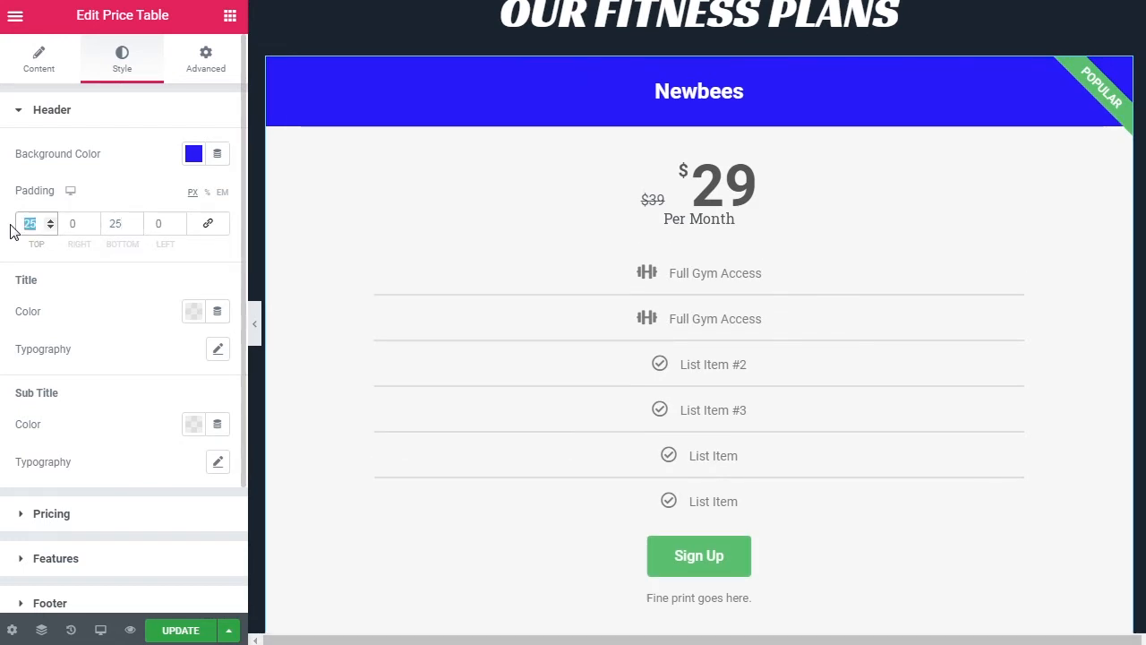
text(40)
key(Tab)
key(Tab)
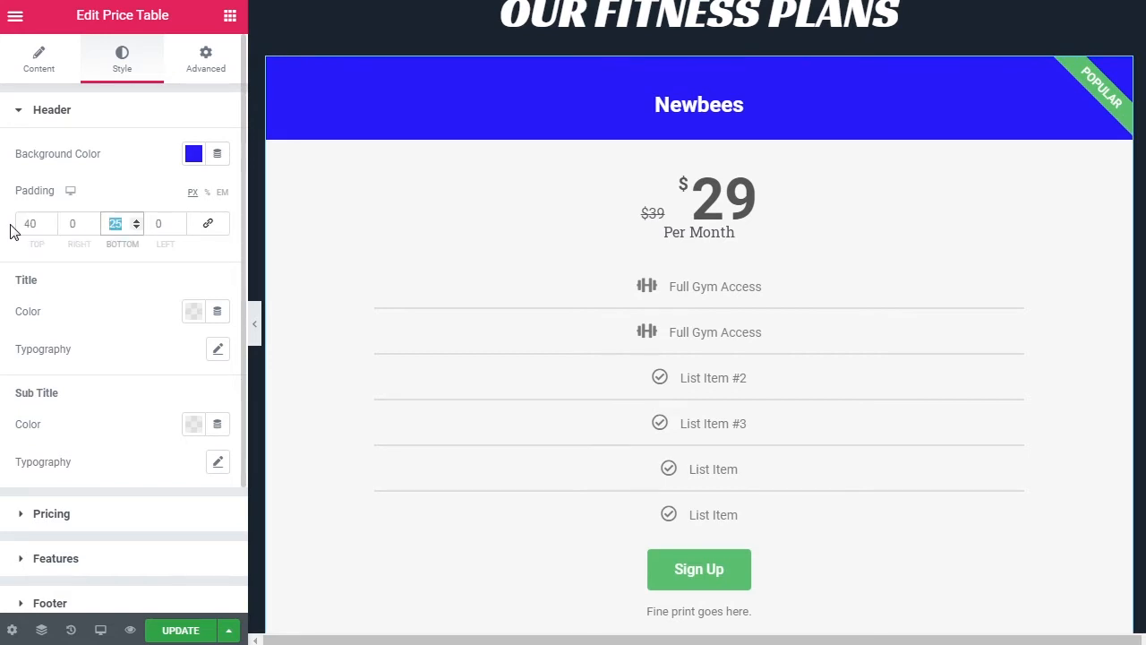
text(40)
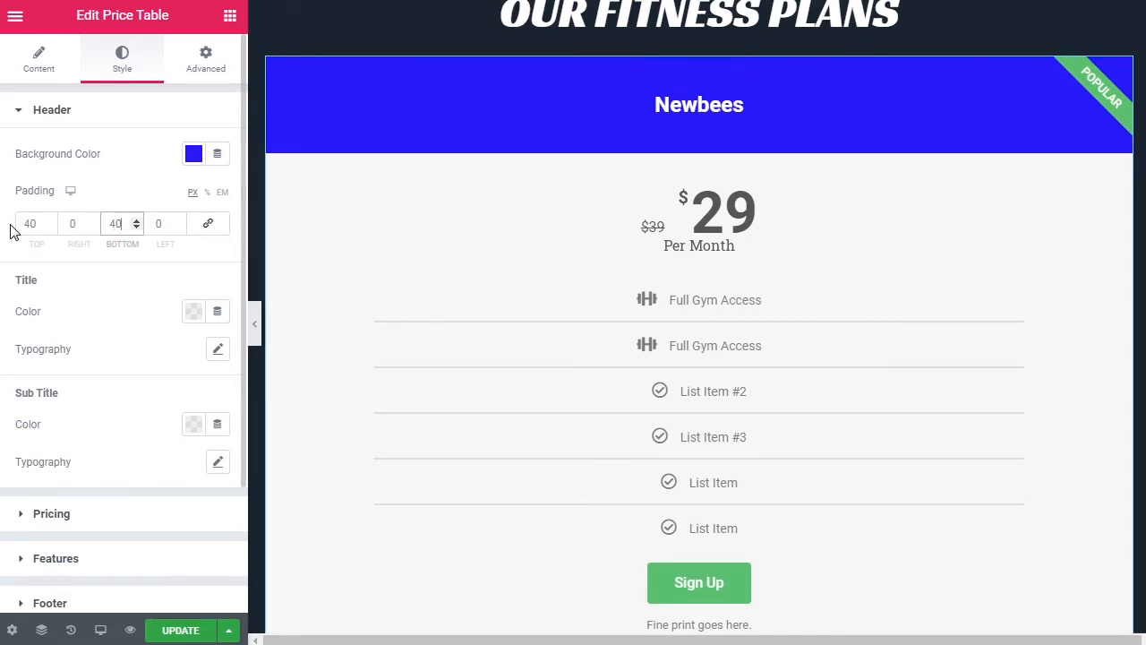
click(93, 283)
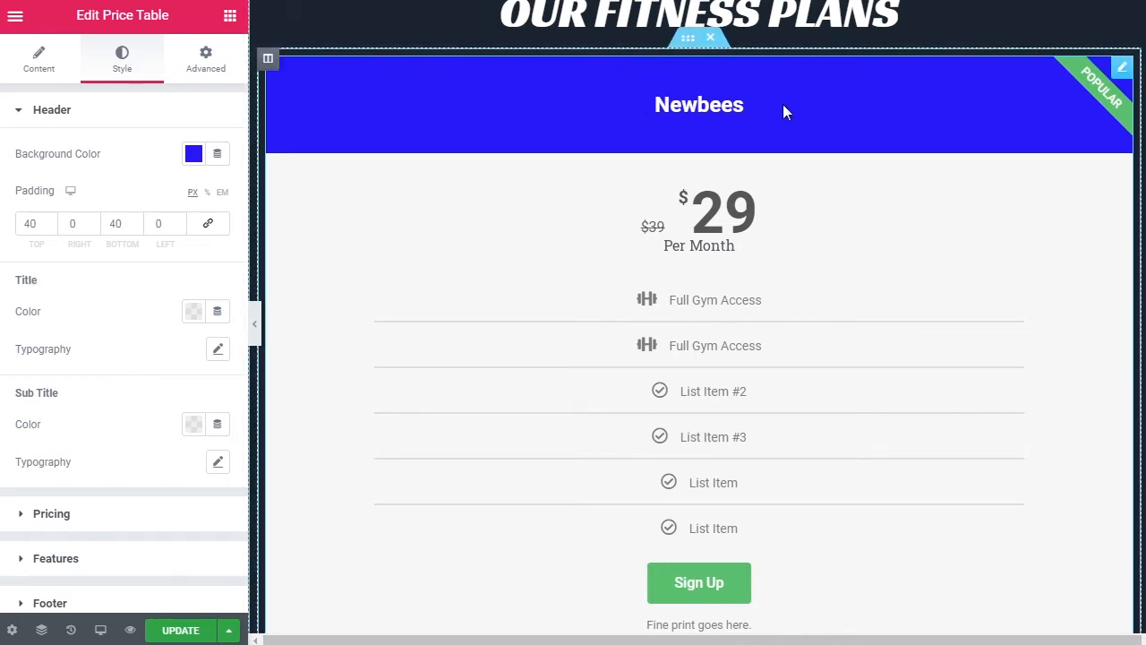
- Try a light red color on the header title and clear it
click(192, 312)
click(287, 391)
click(229, 404)
click(287, 588)
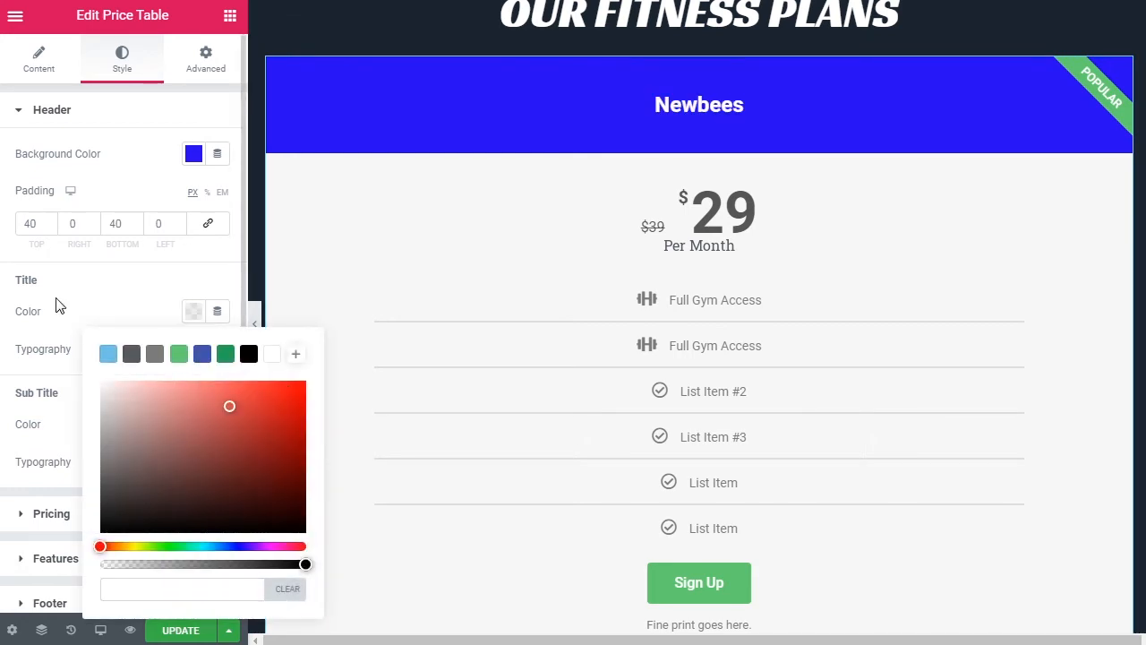
click(58, 304)
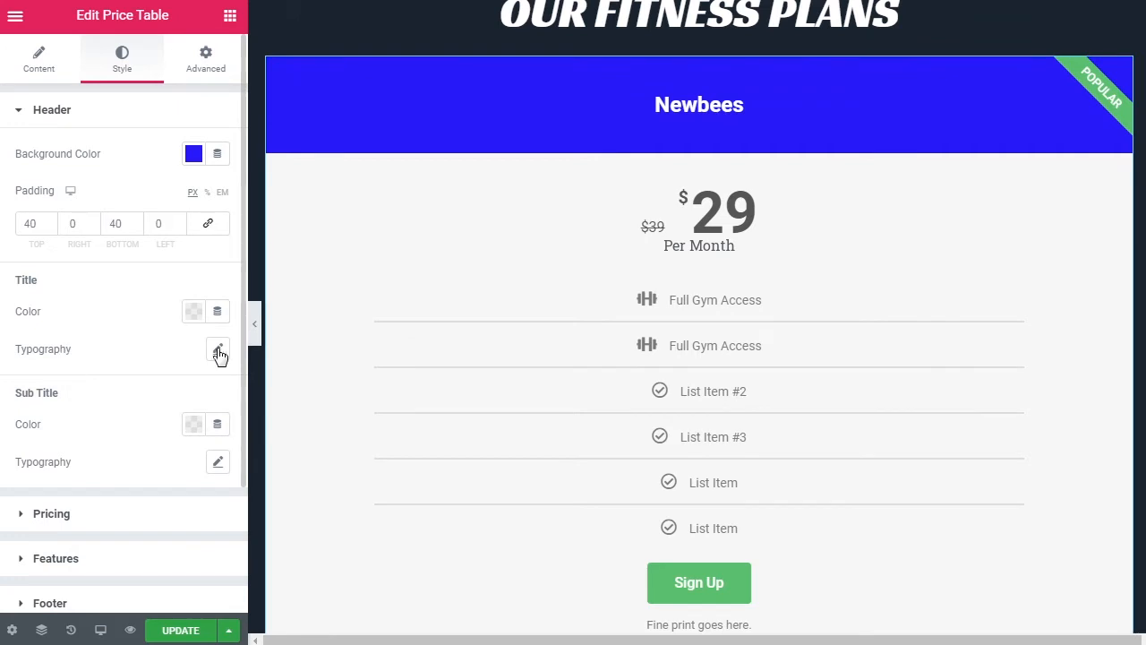
- Set the header title's font size to 50 px in its typography settings, keeping the Default font family
click(220, 351)
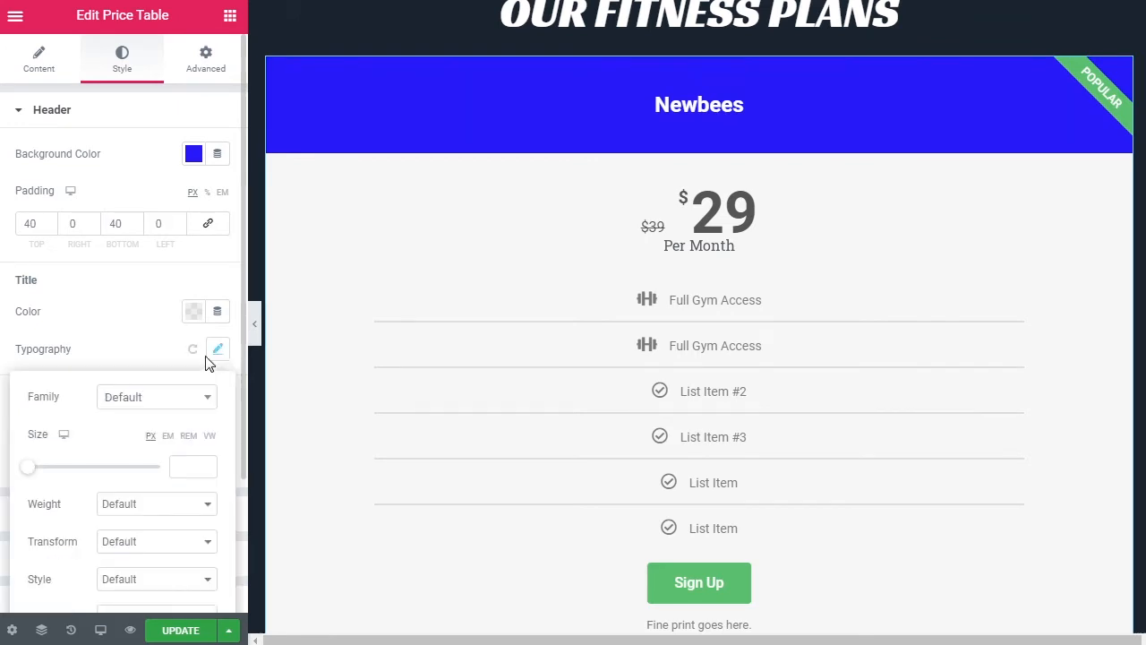
click(179, 403)
click(179, 403)
drag(30, 469, 61, 475)
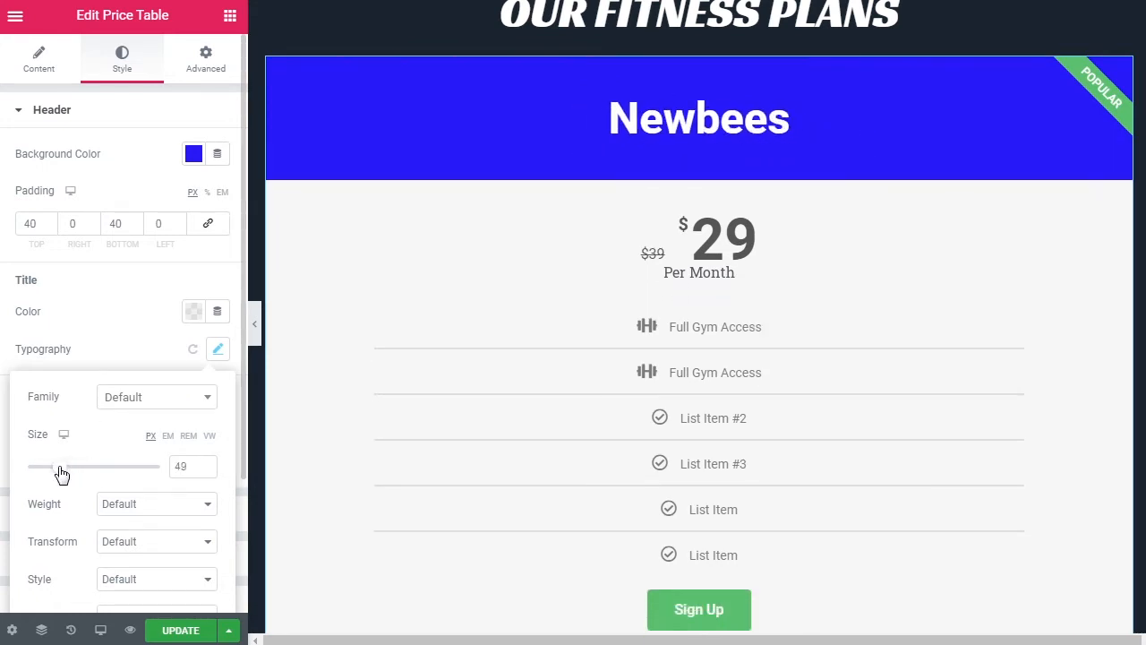
double_click(182, 466)
text(50)
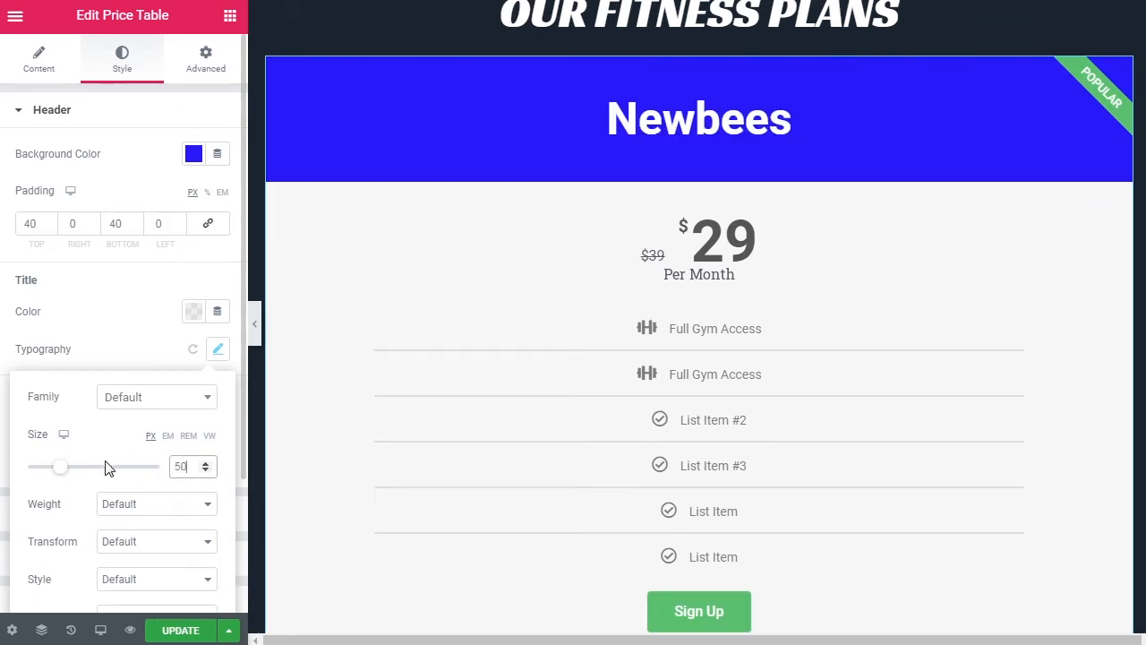
click(199, 506)
click(200, 510)
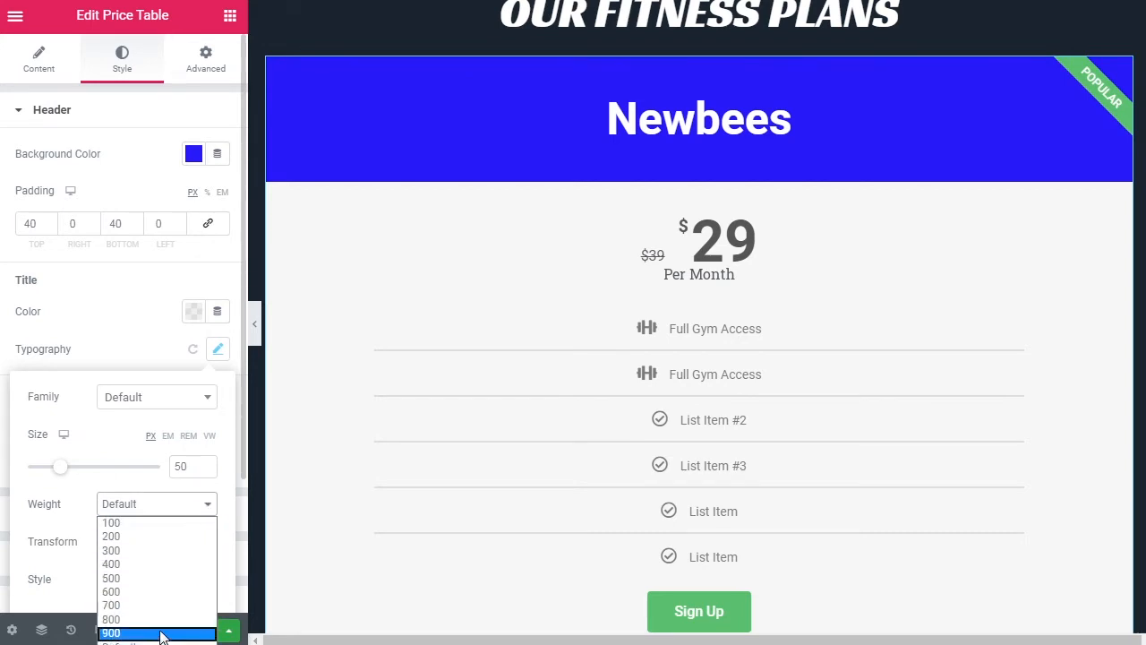
click(194, 507)
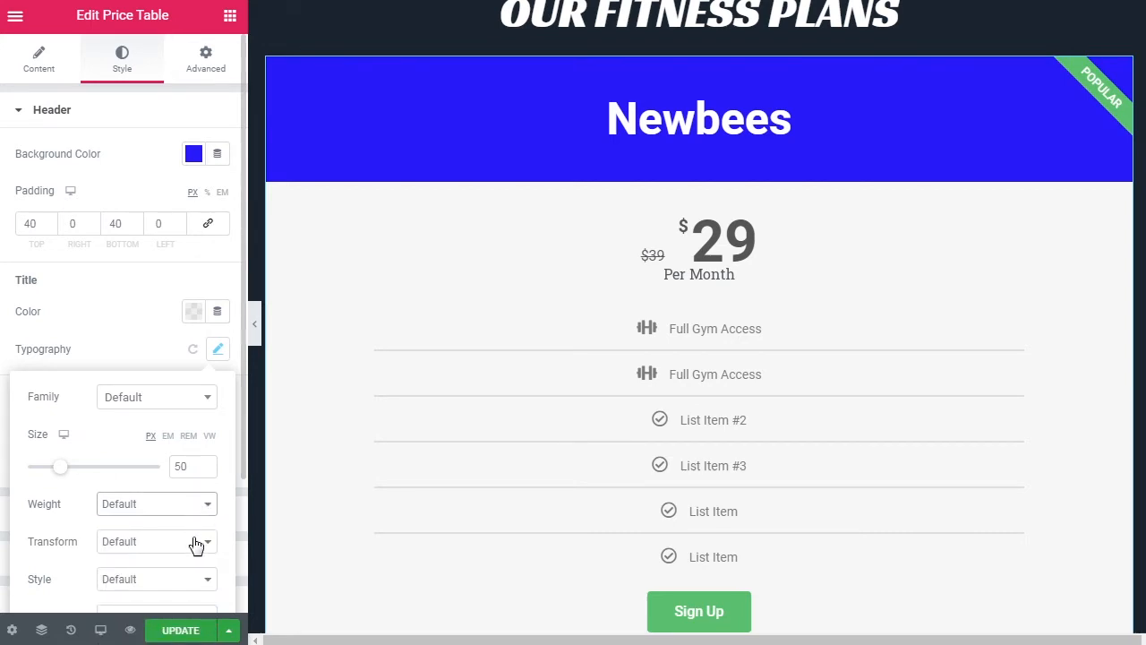
- Try the Uppercase and Lowercase transforms on the header title, and set its transform to Normal
scroll(223, 540, down, 3)
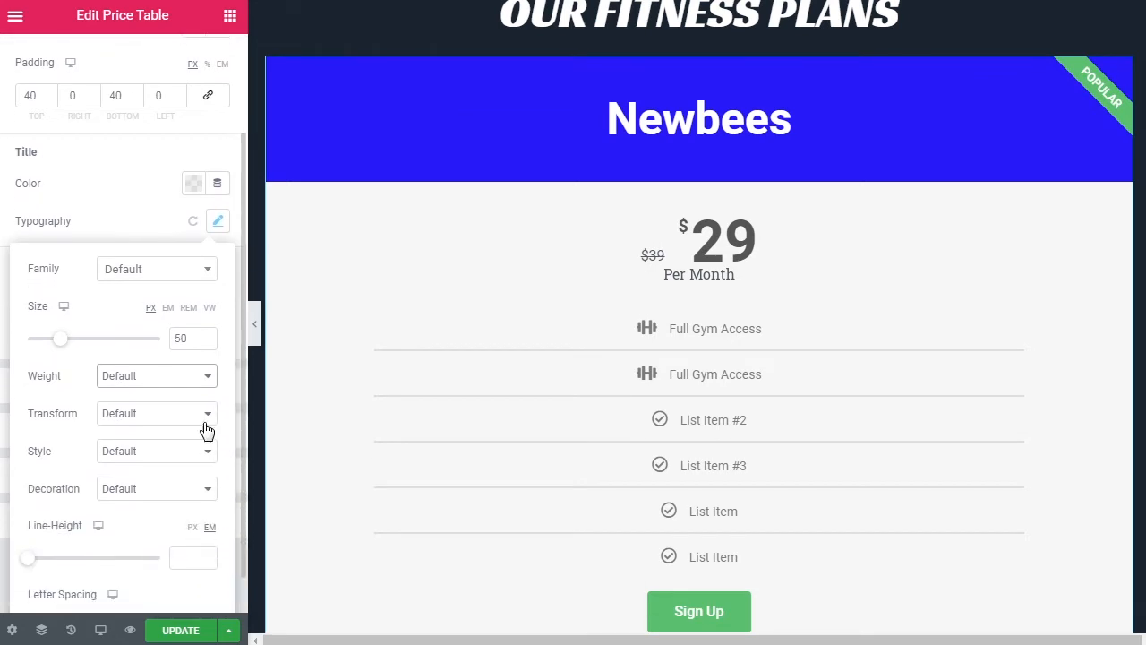
click(204, 415)
click(186, 446)
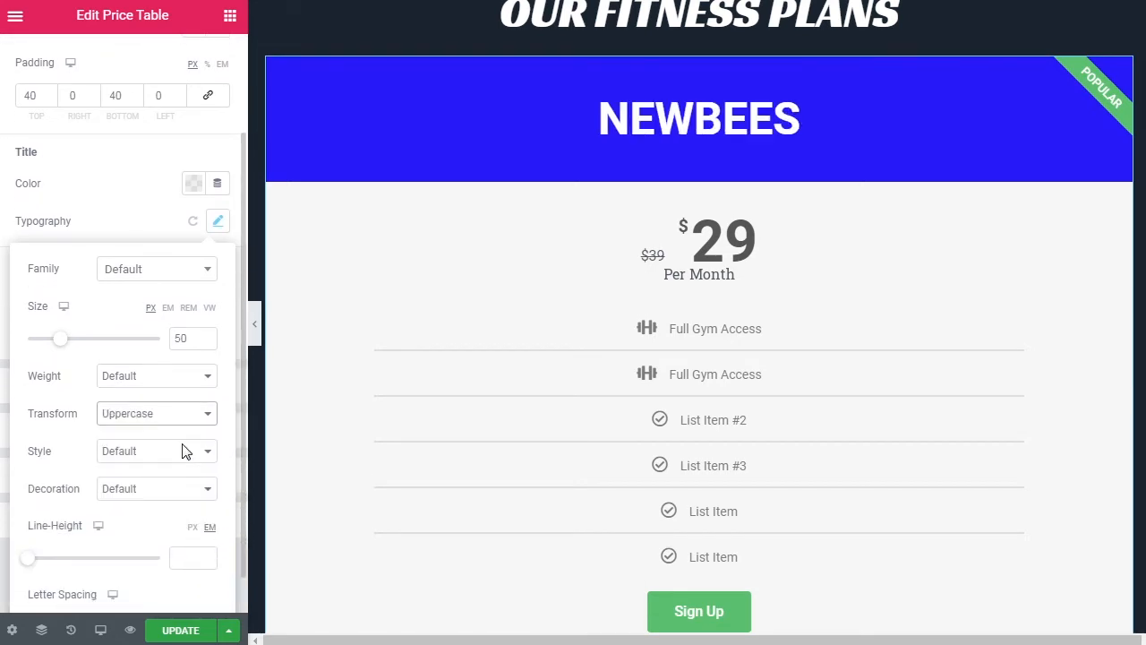
click(174, 421)
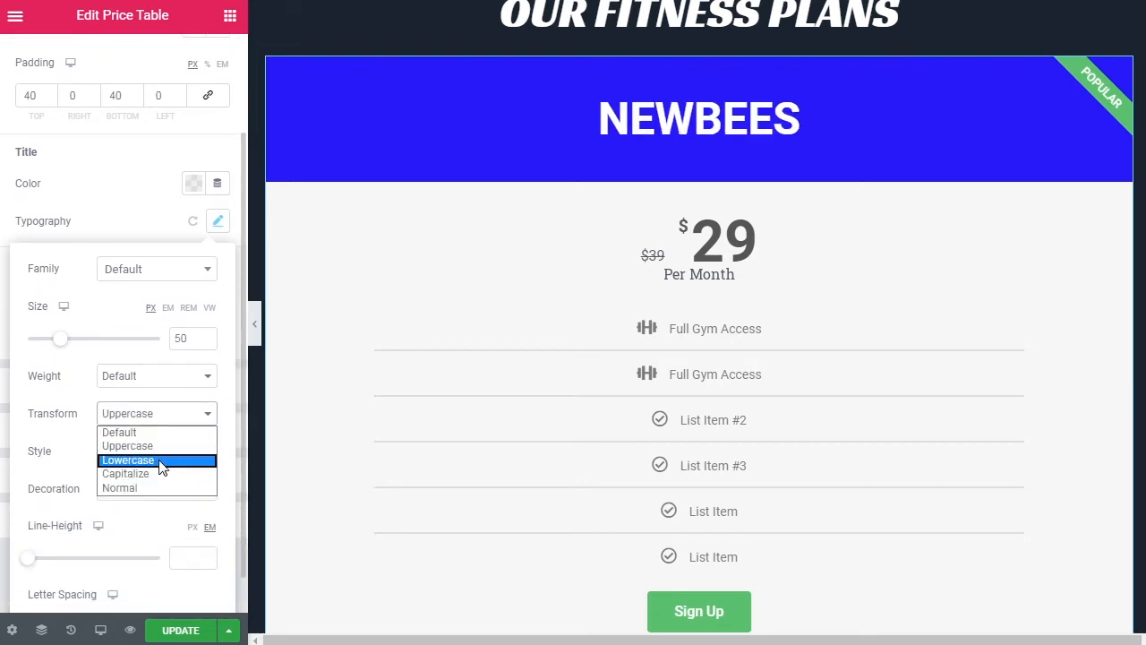
click(163, 459)
click(165, 414)
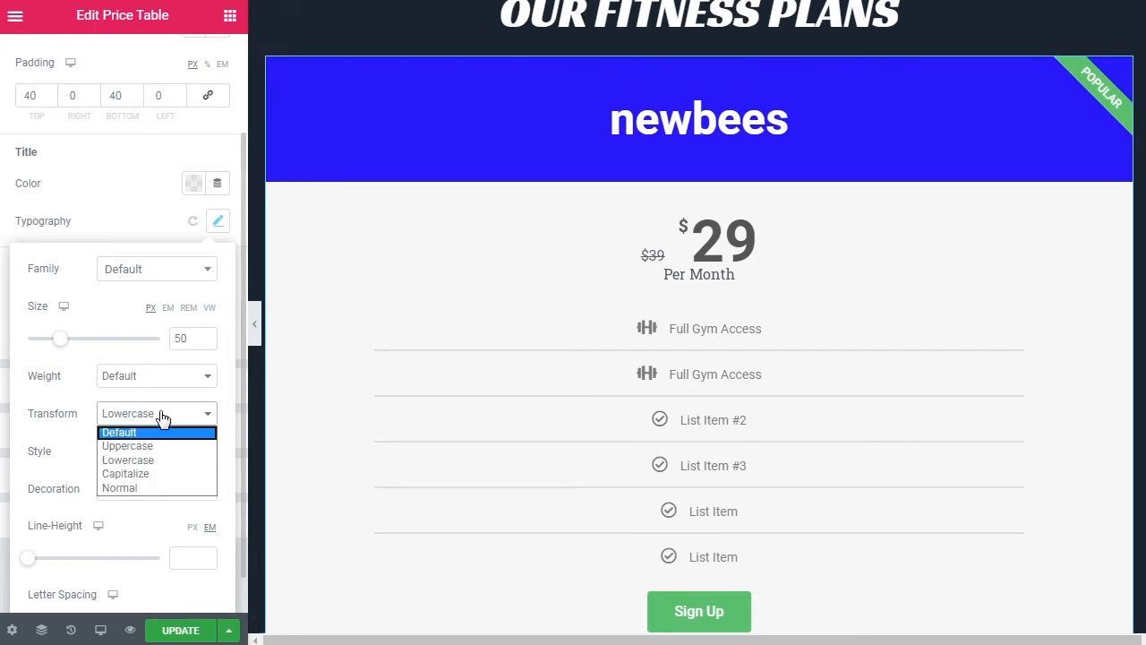
click(147, 487)
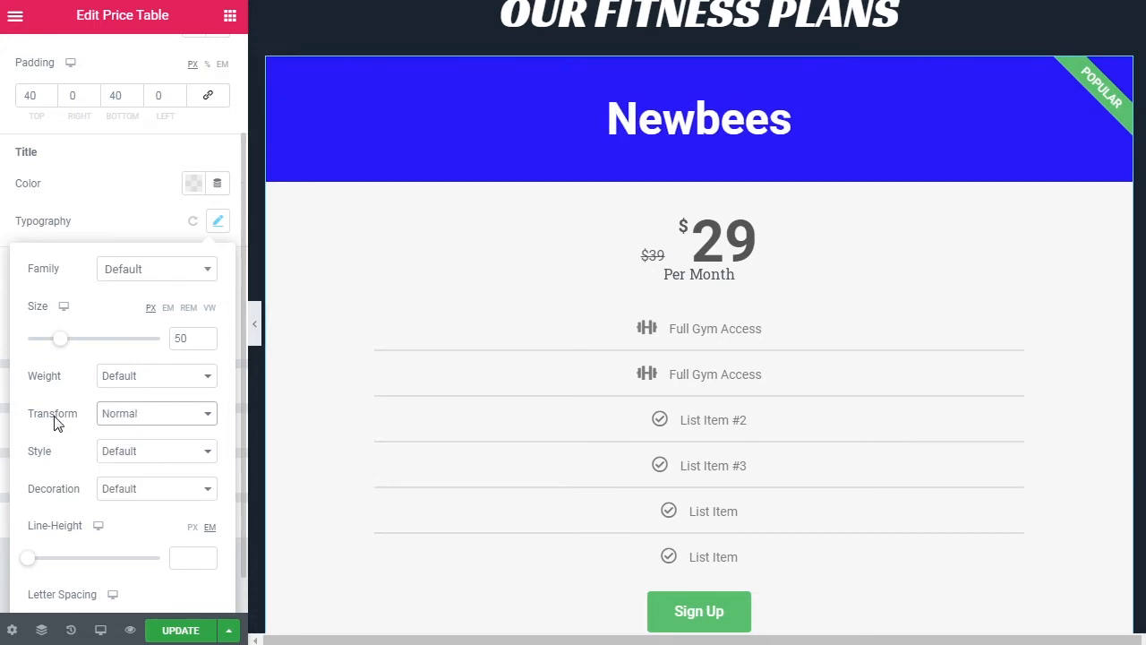
- Try the Underline decoration on the header title and set its decoration back to Default
click(132, 452)
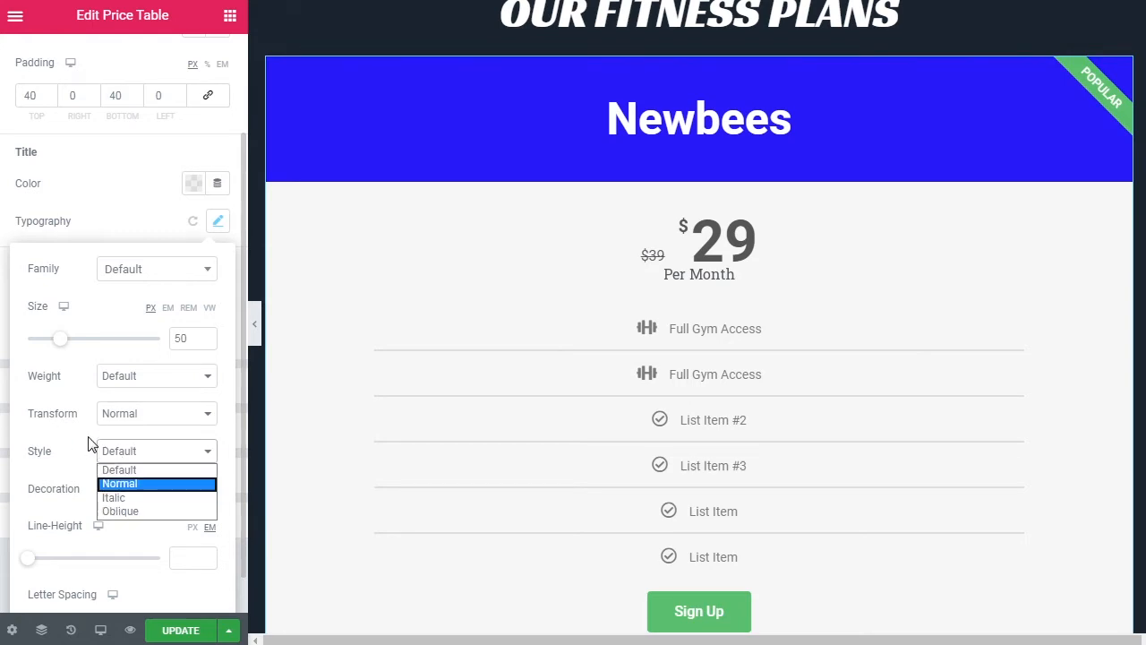
click(110, 447)
click(154, 492)
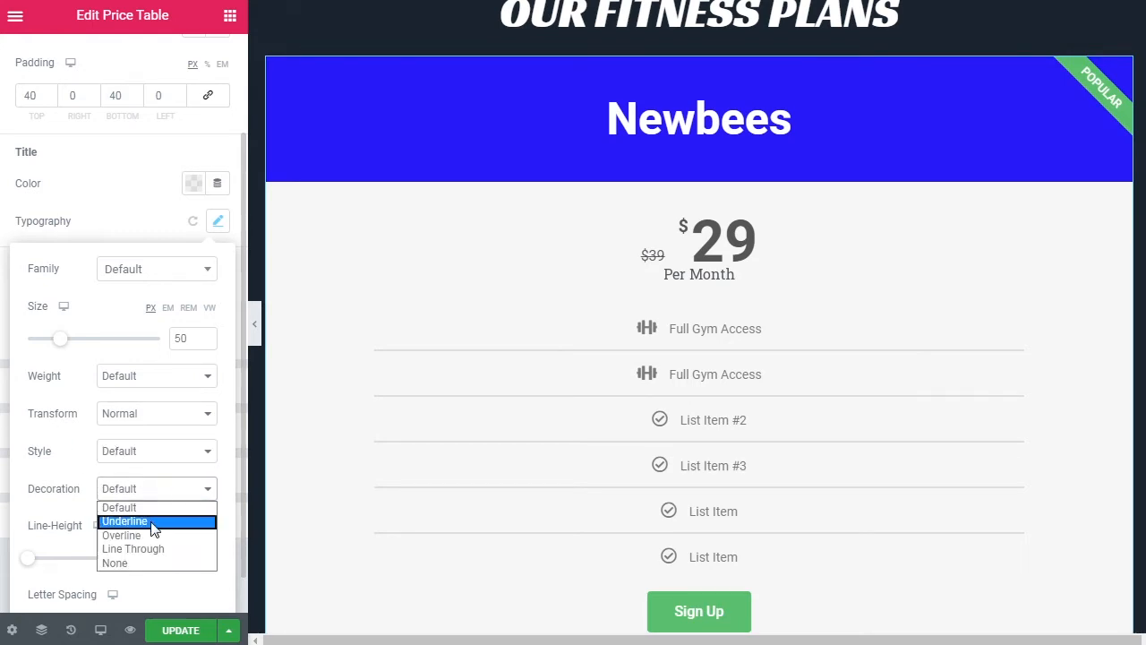
click(150, 526)
click(146, 491)
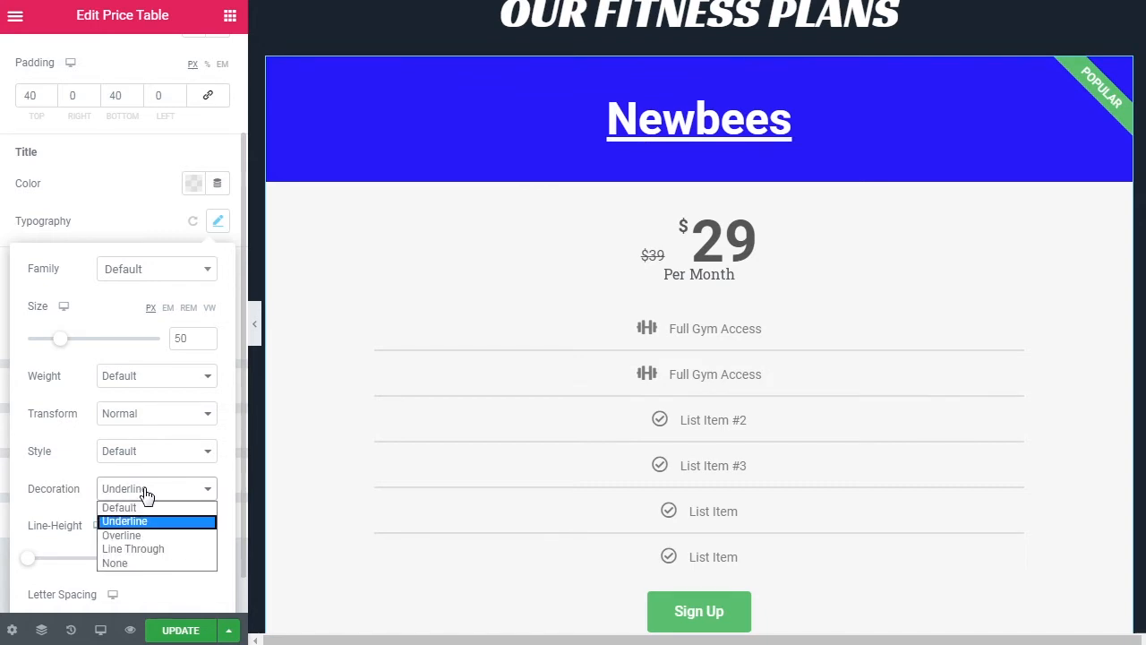
click(137, 508)
- Try a 0.5 em line height and wider letter spacing on the header title, clearing each value
scroll(139, 511, down, 1)
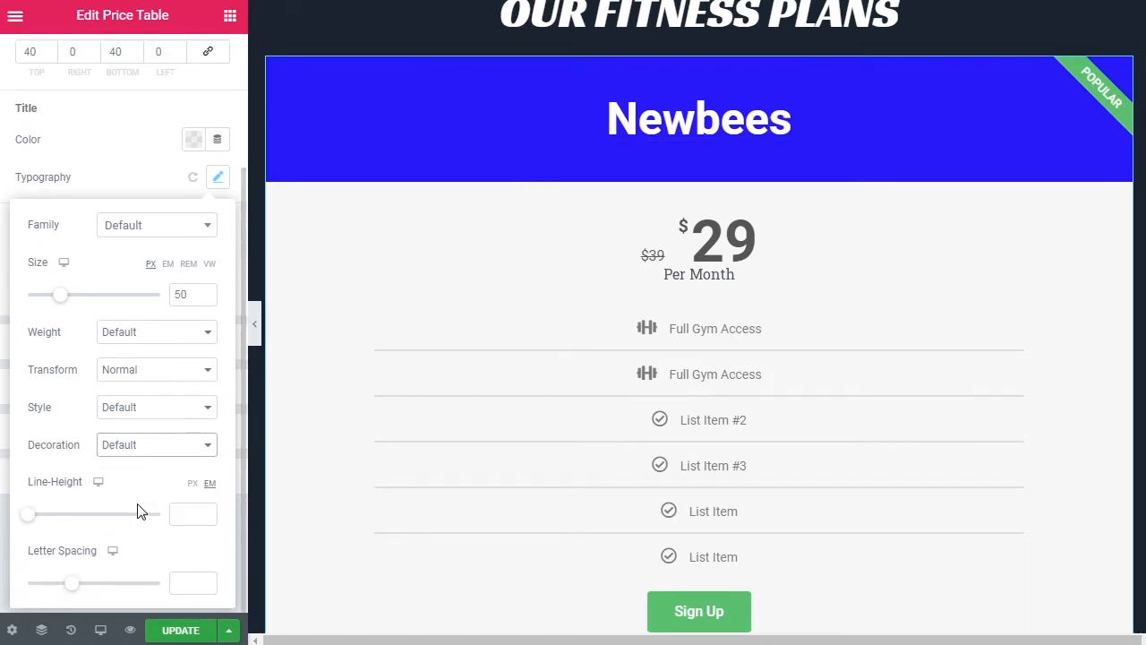
mouse_move(31, 522)
mouse_down()
mouse_move(49, 524)
mouse_move(32, 524)
mouse_up()
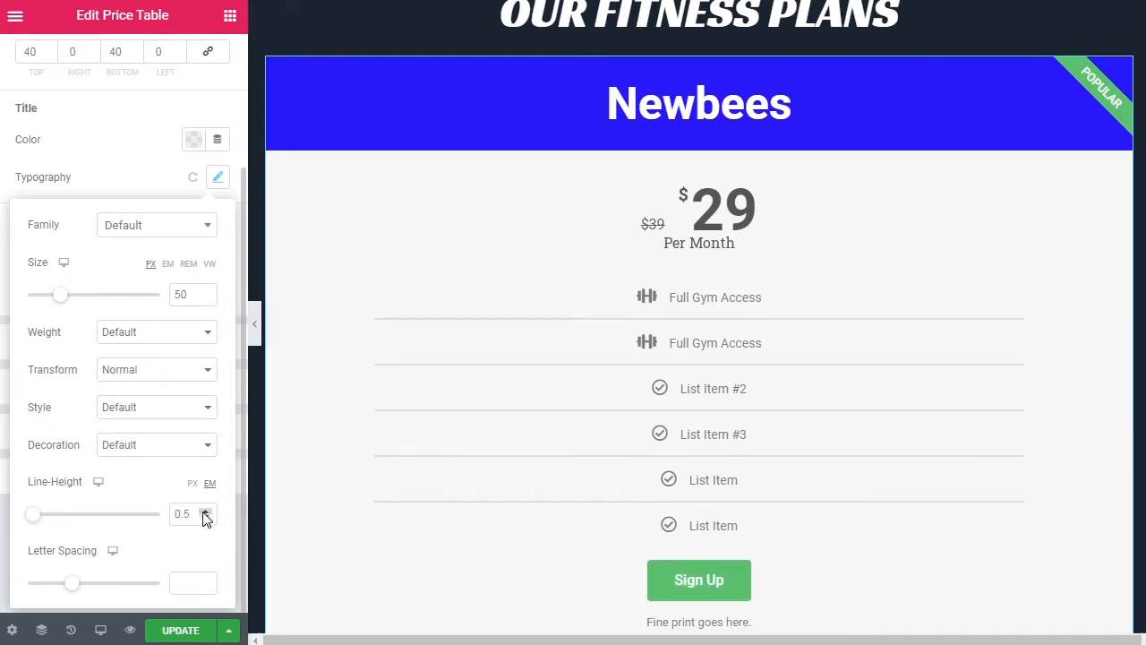
double_click(196, 513)
key(BackSpace)
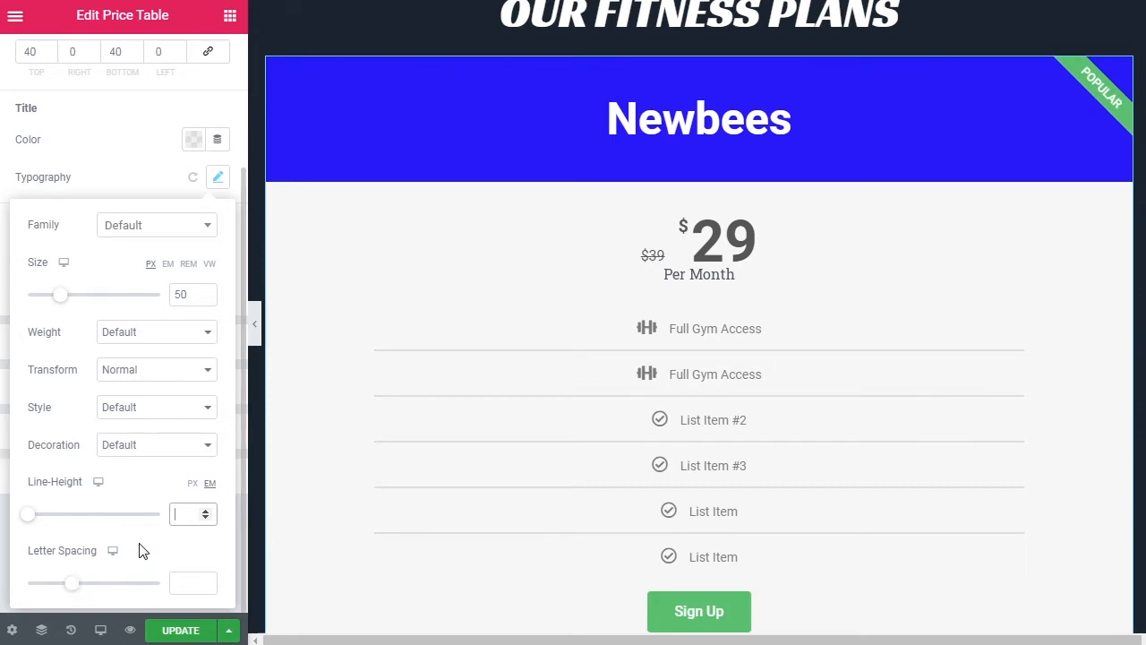
drag(72, 583, 119, 586)
double_click(196, 582)
key(BackSpace)
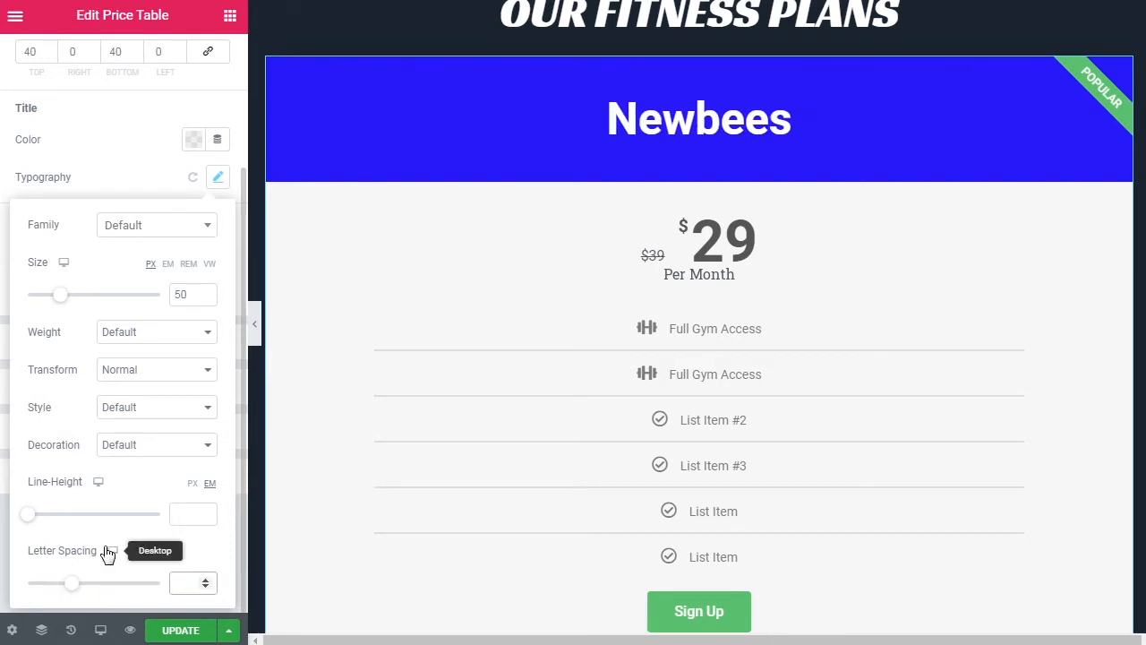
click(81, 178)
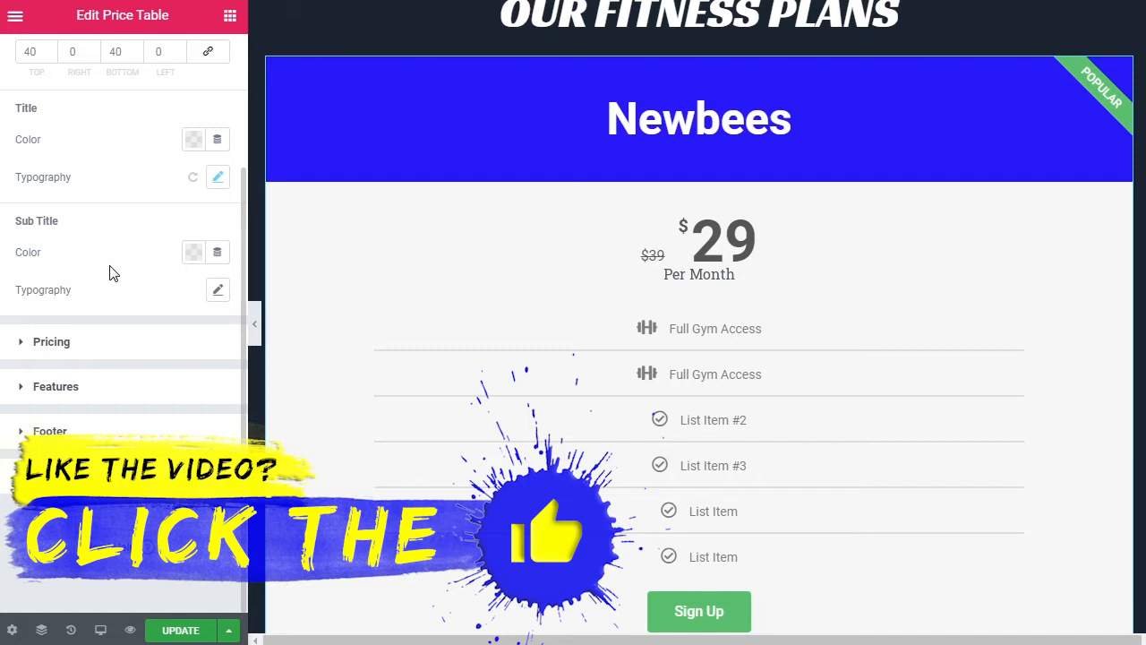
- Add the description "For Beginners" to the price table's header
scroll(110, 273, up, 3)
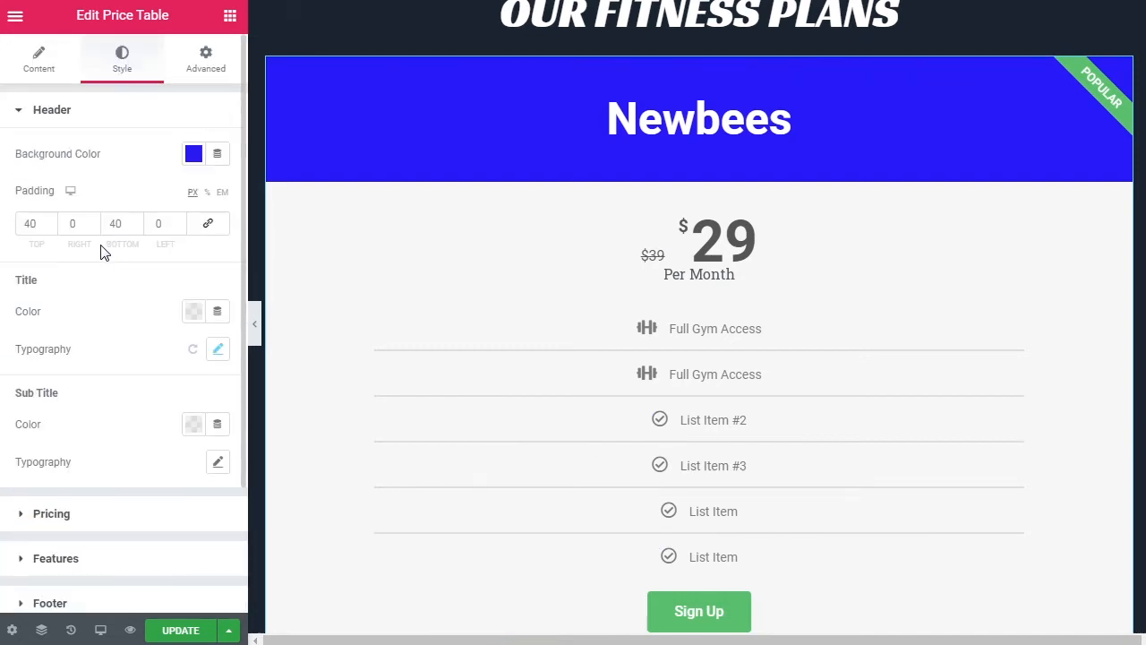
click(41, 63)
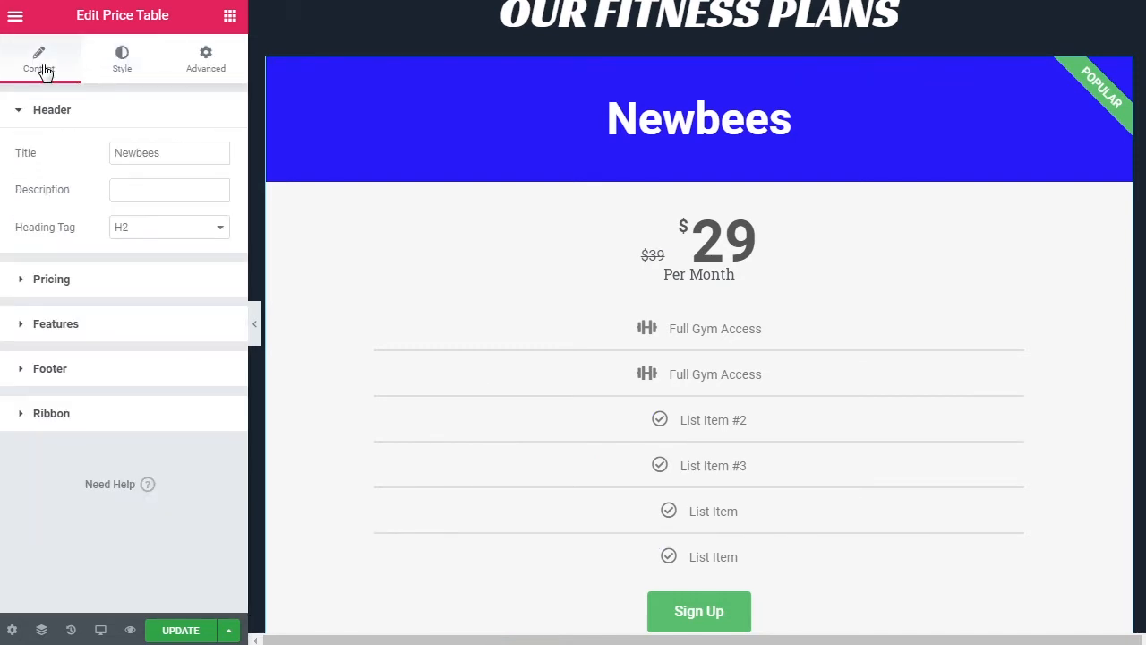
click(140, 189)
text(For Begi)
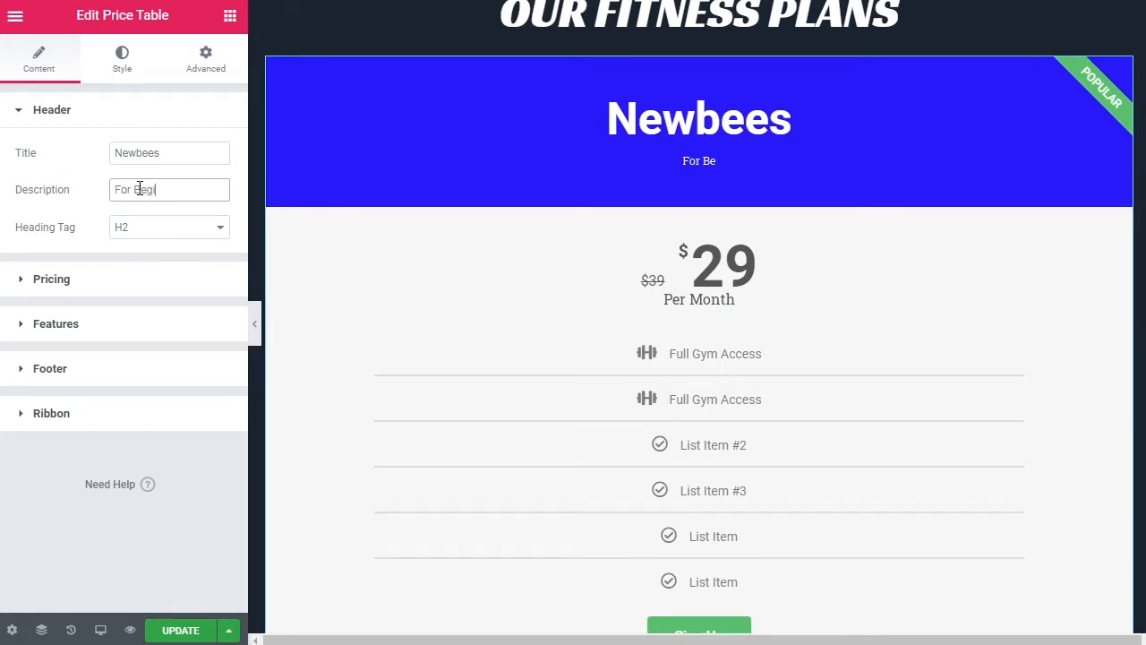
text(nners)
- Set the header sub title's font size to 20 px in its typography settings
click(117, 67)
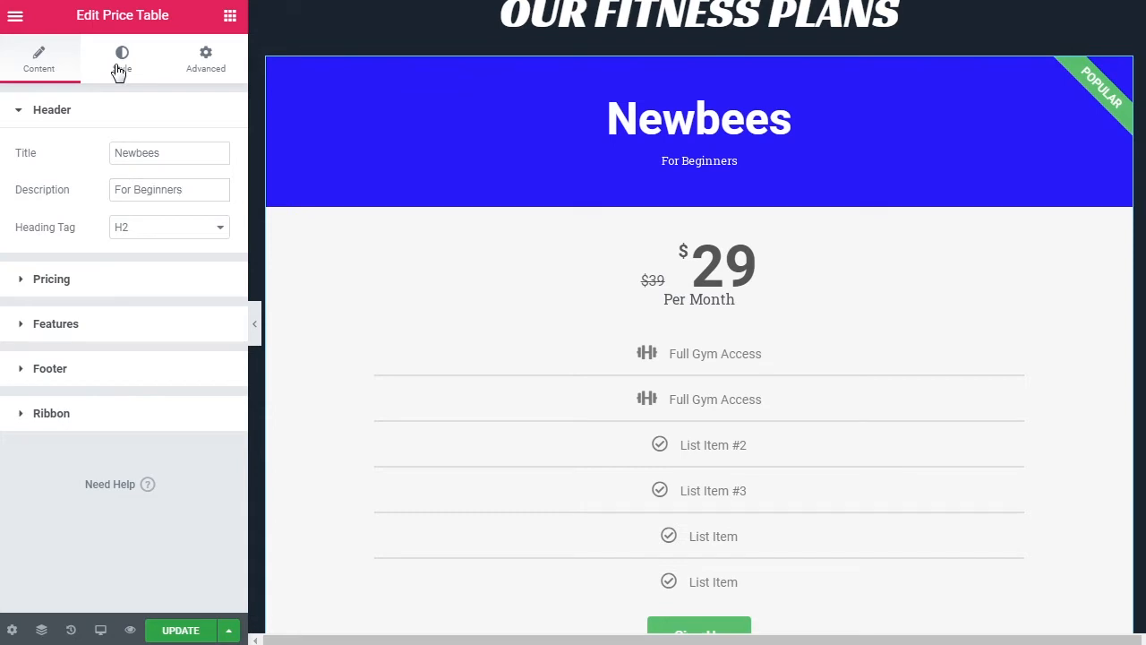
click(120, 71)
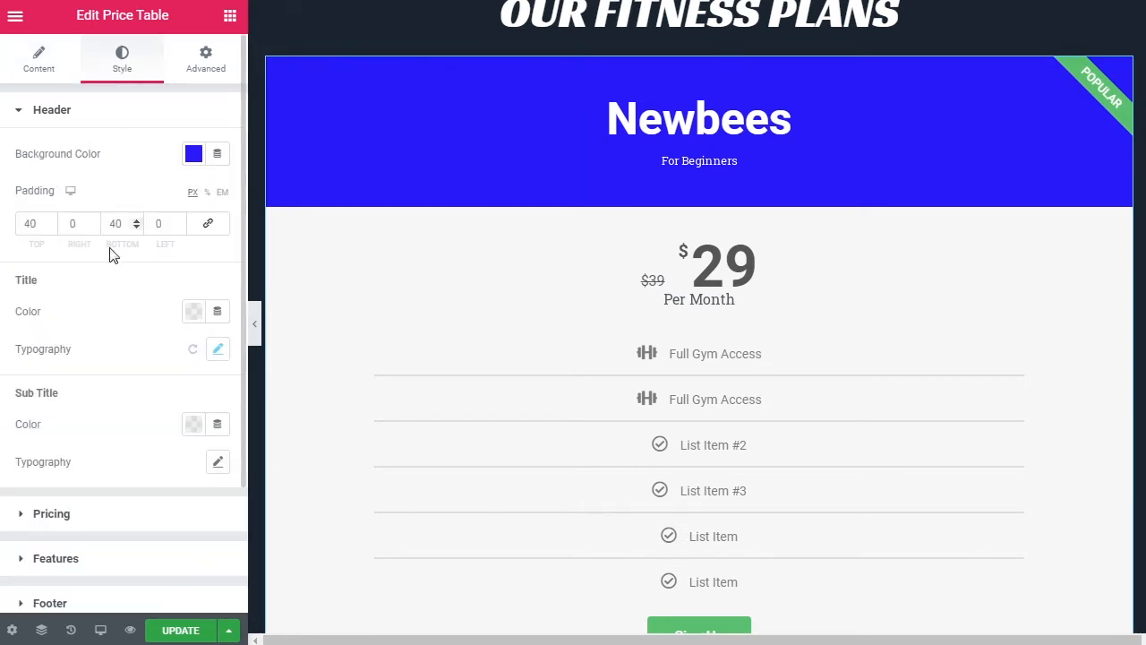
scroll(51, 408, down, 2)
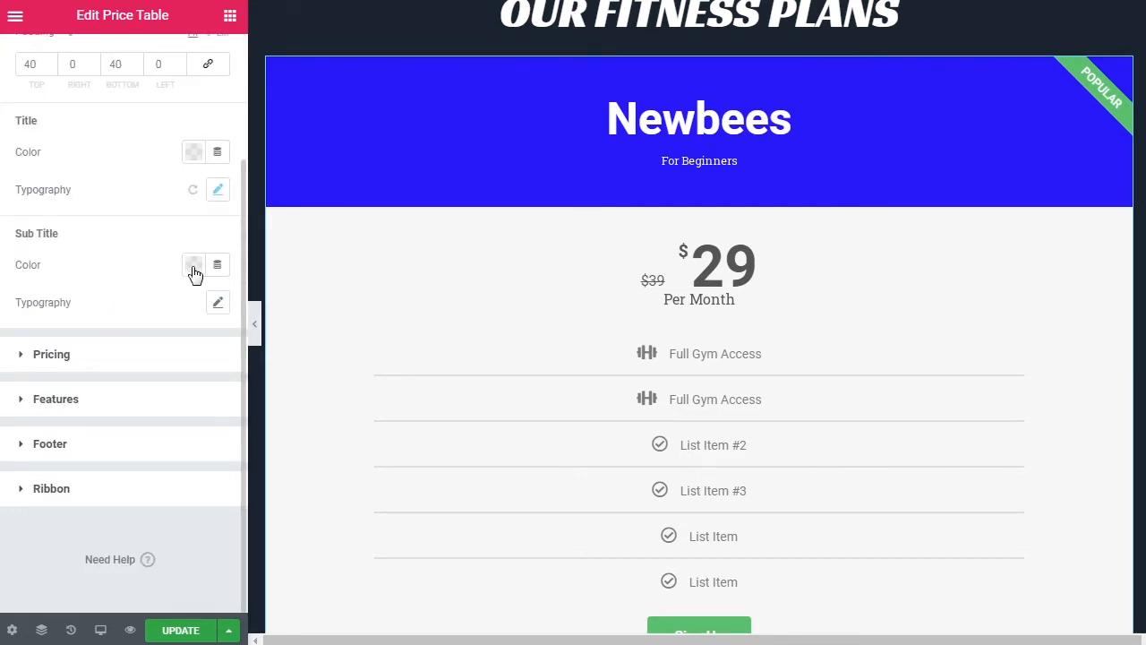
click(220, 304)
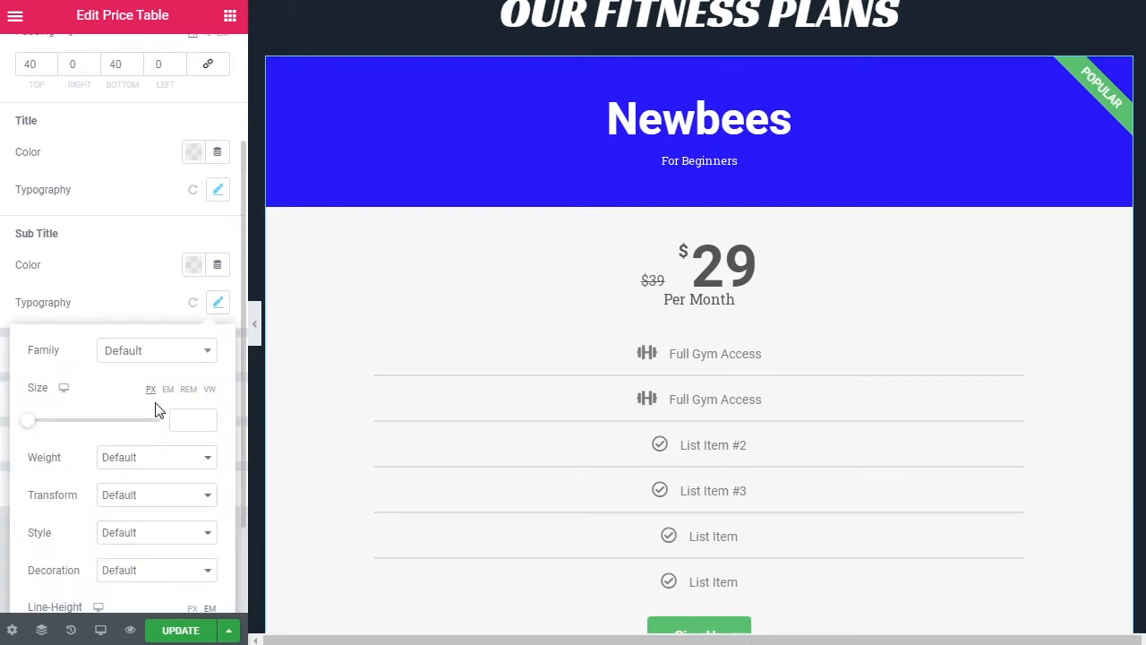
drag(26, 425, 40, 427)
double_click(190, 420)
text(20)
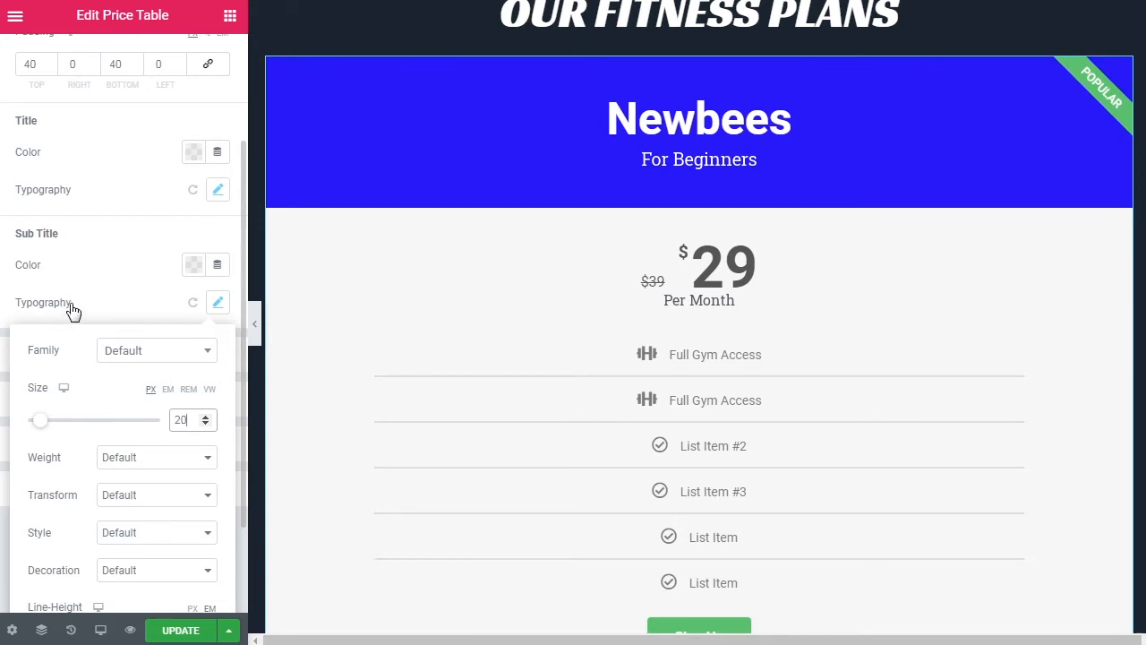
scroll(90, 465, down, 1)
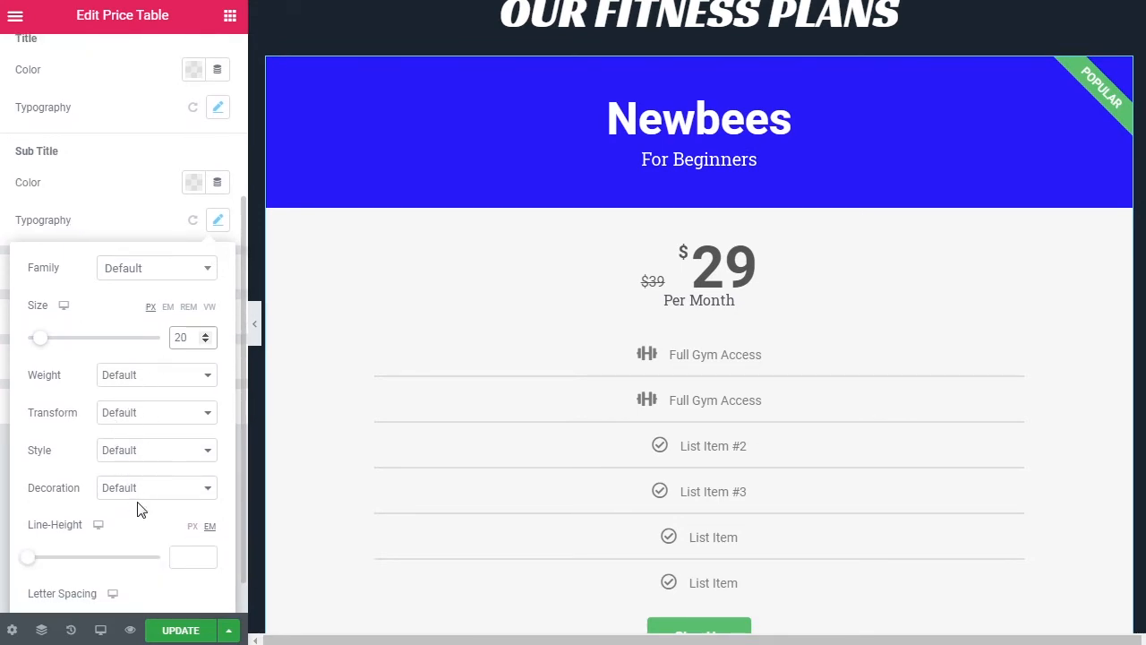
click(97, 234)
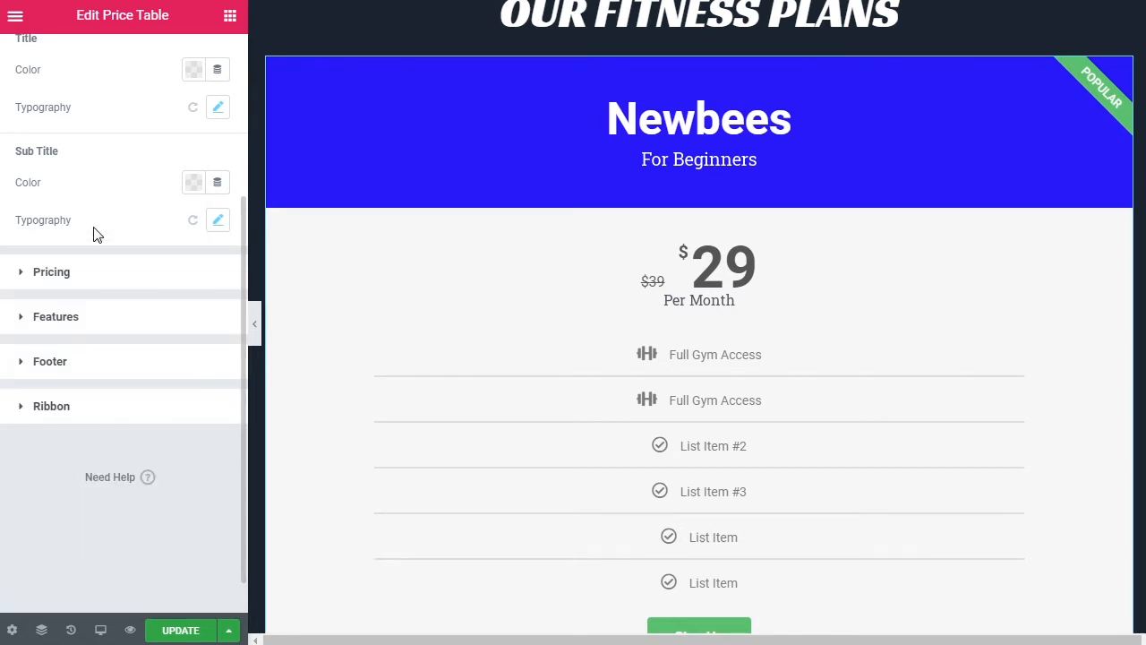
- Try a red background color on the pricing section and clear it
click(67, 278)
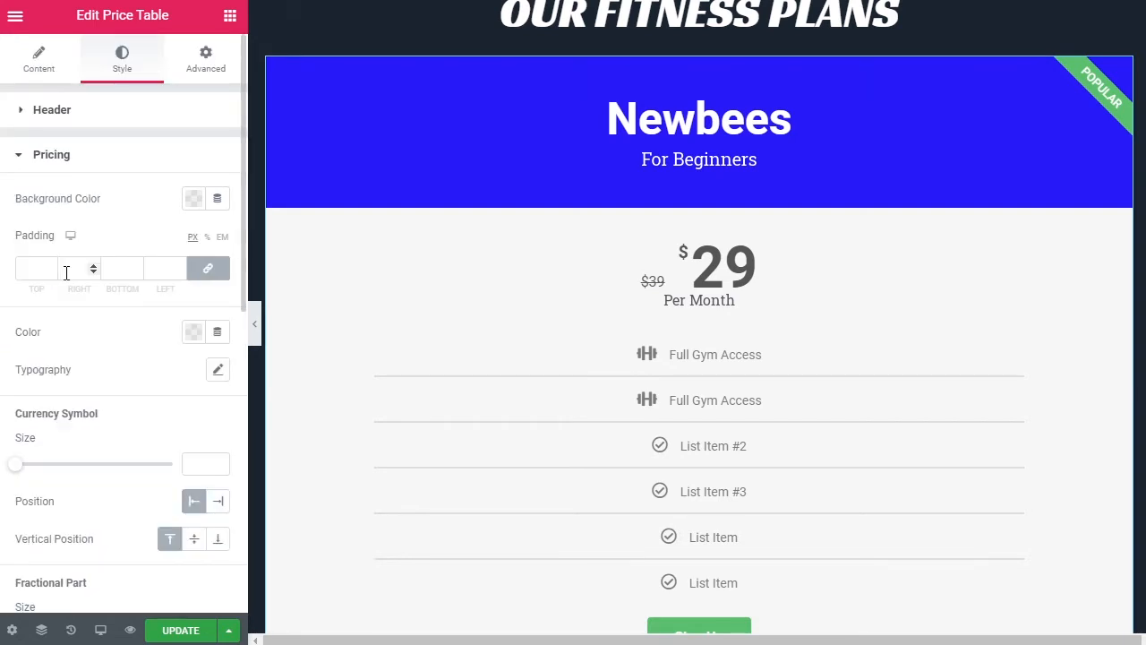
click(193, 198)
mouse_move(223, 295)
mouse_down()
mouse_move(295, 280)
mouse_move(276, 300)
mouse_up()
click(286, 474)
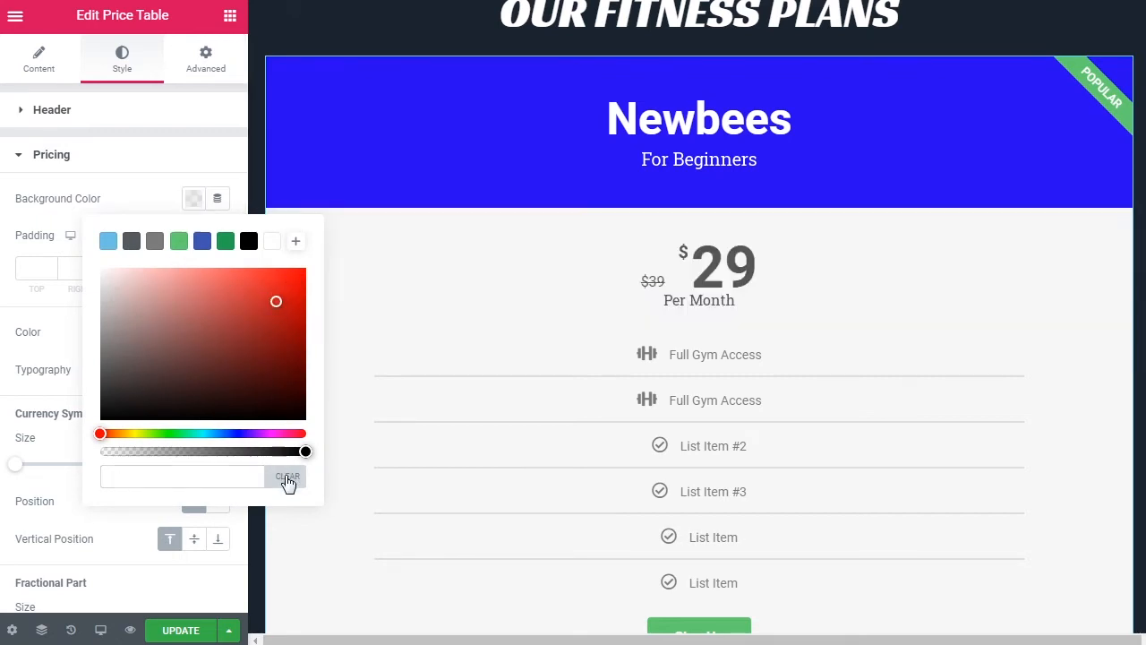
click(76, 211)
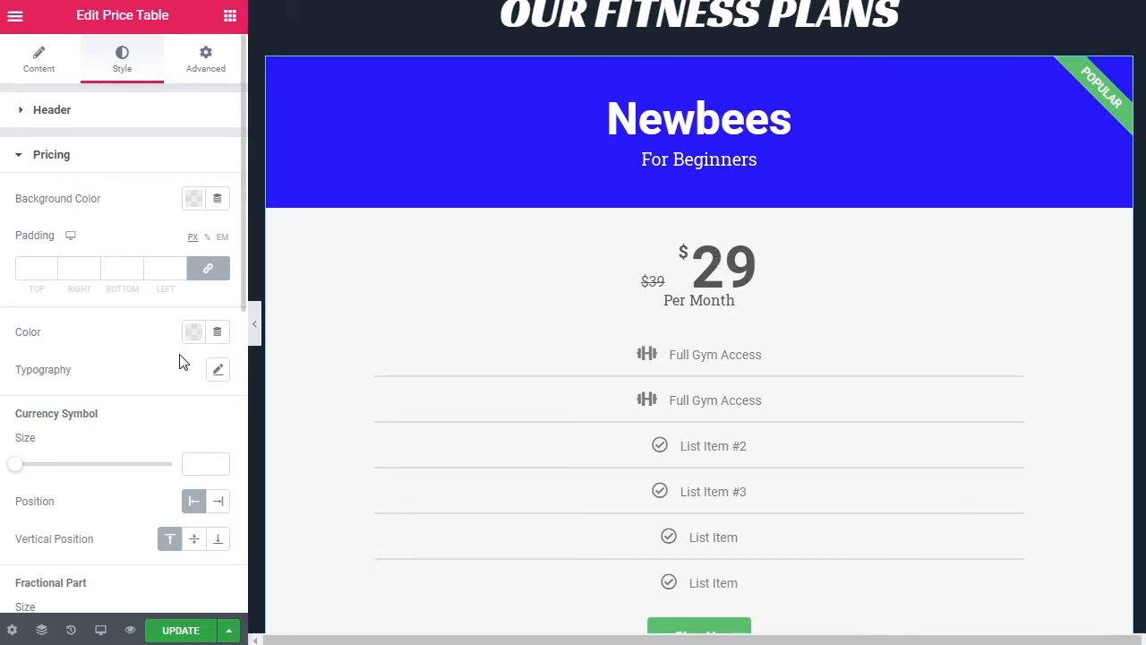
- Set the price's font size to 70 px in the pricing typography settings
click(217, 373)
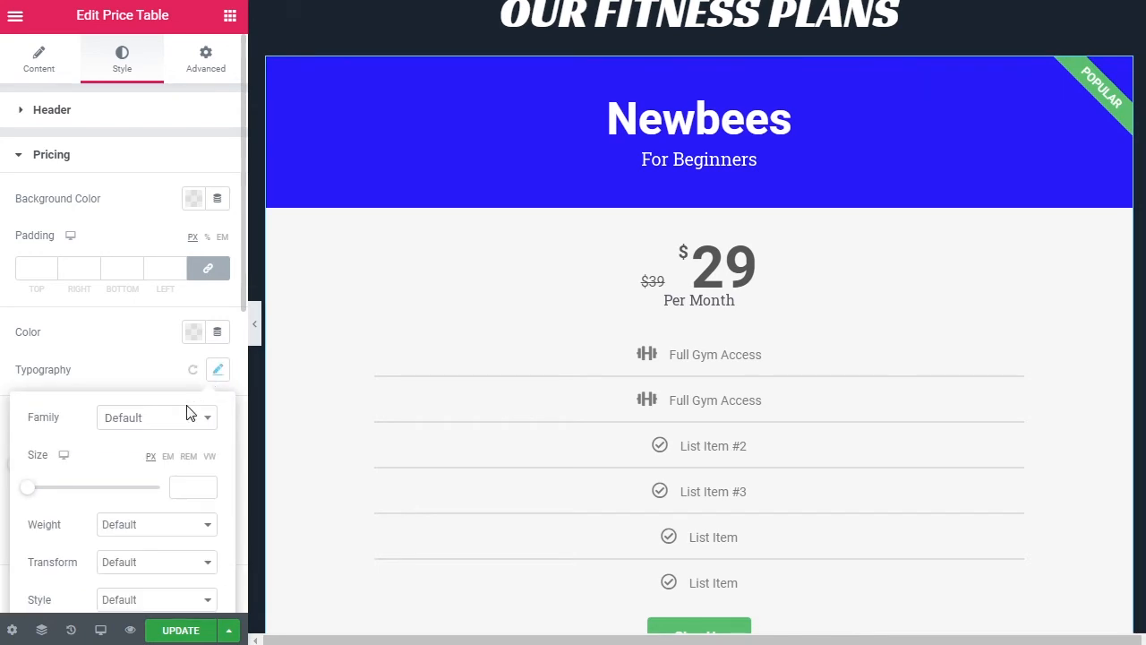
drag(28, 493, 77, 494)
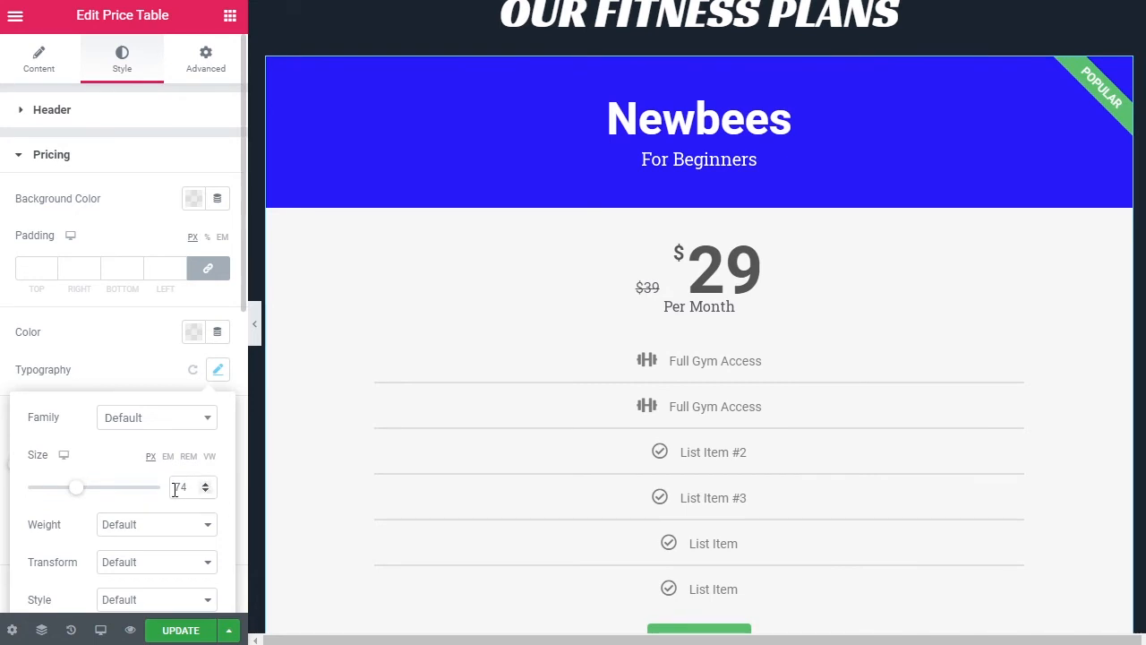
drag(194, 486, 132, 486)
text(70)
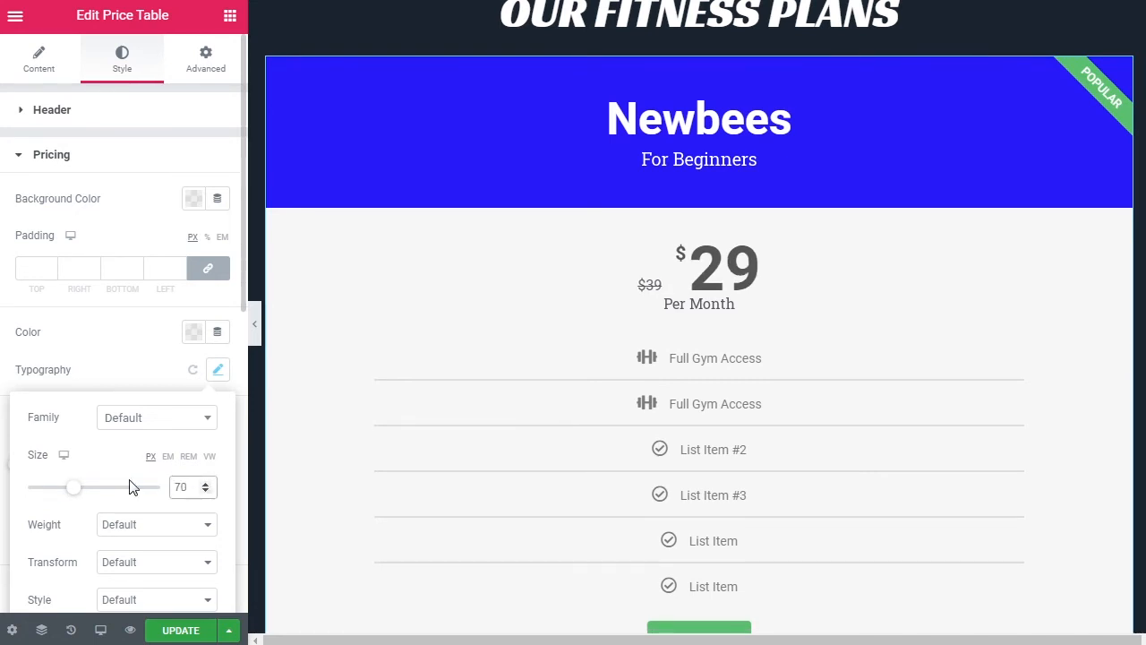
click(84, 372)
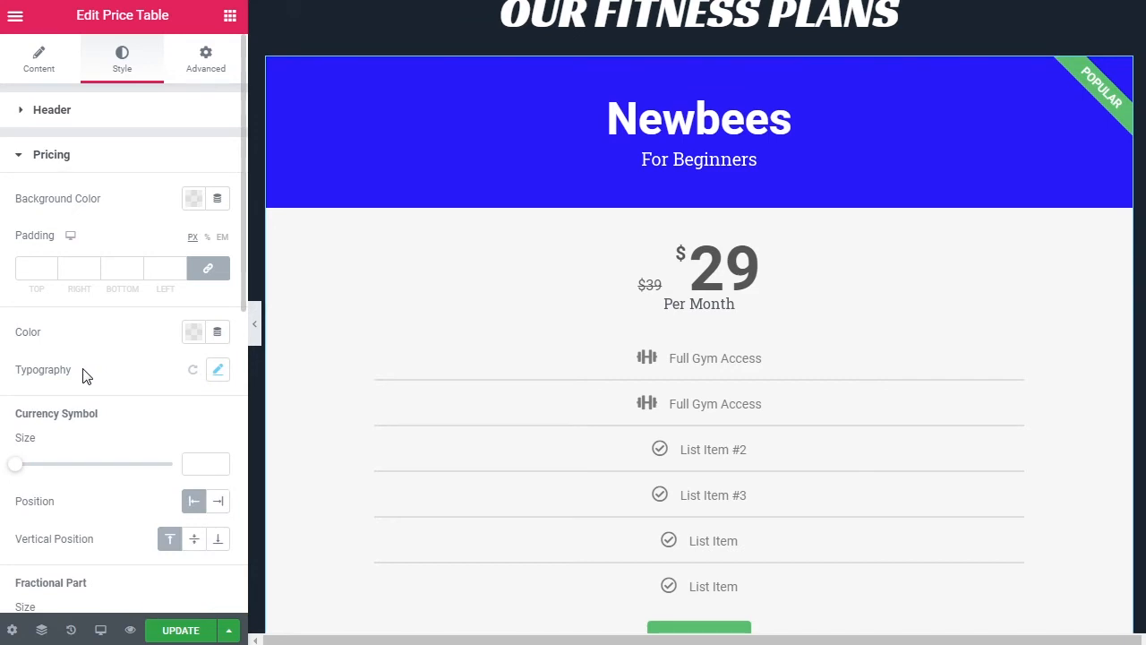
- Set the currency symbol's size to 50
scroll(83, 372, down, 1)
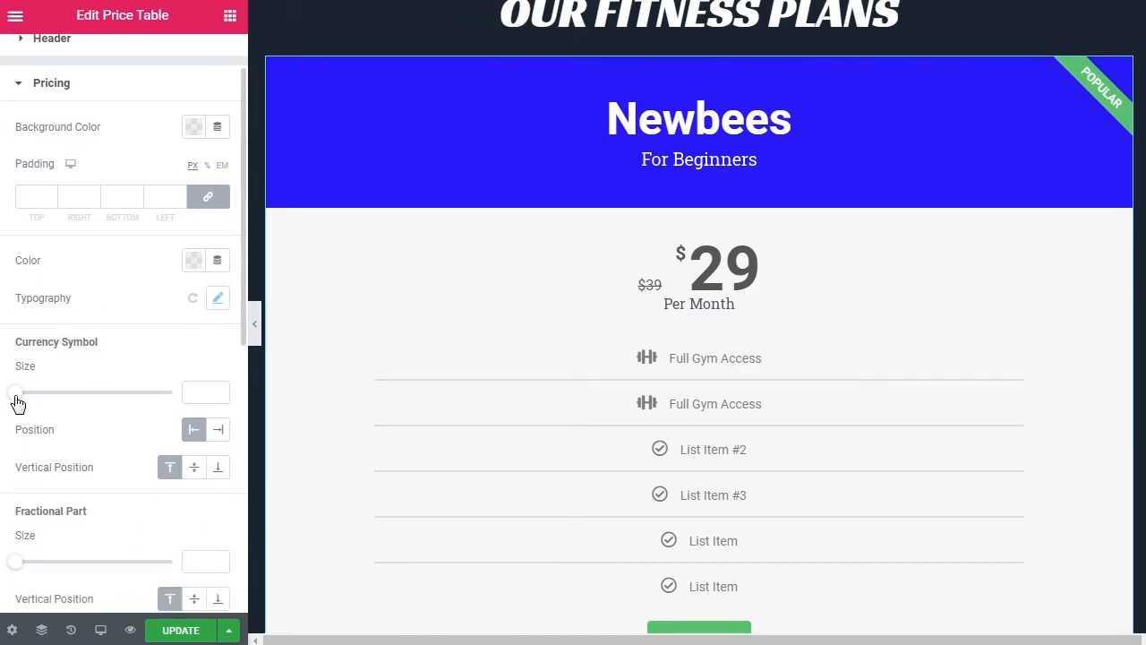
drag(18, 401, 93, 410)
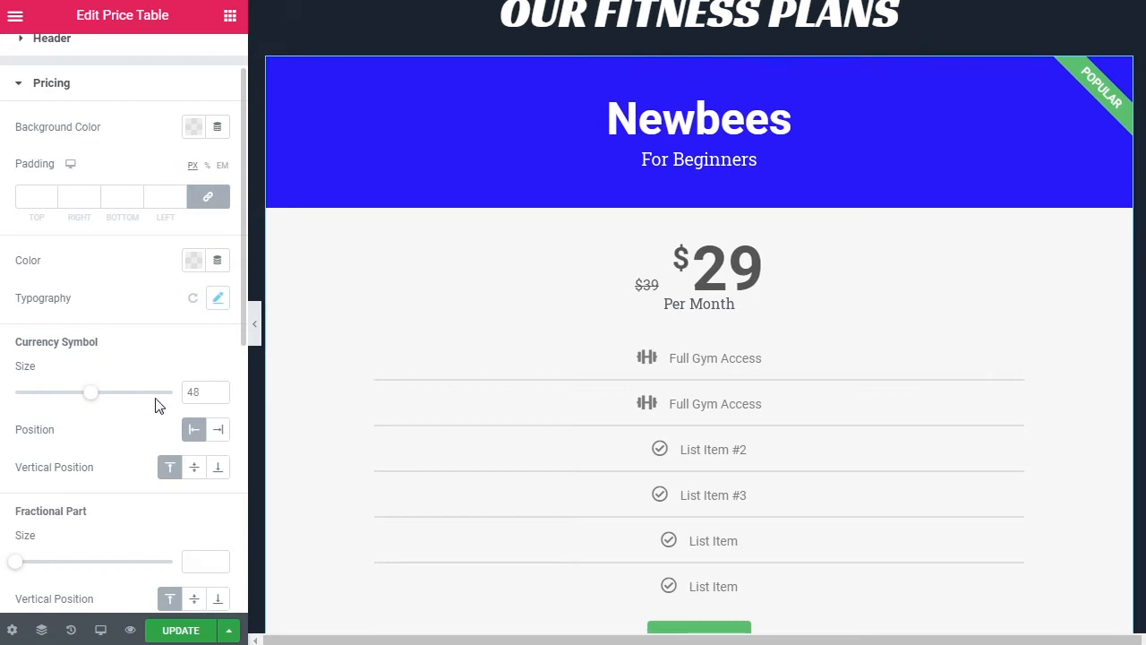
double_click(196, 392)
text(50)
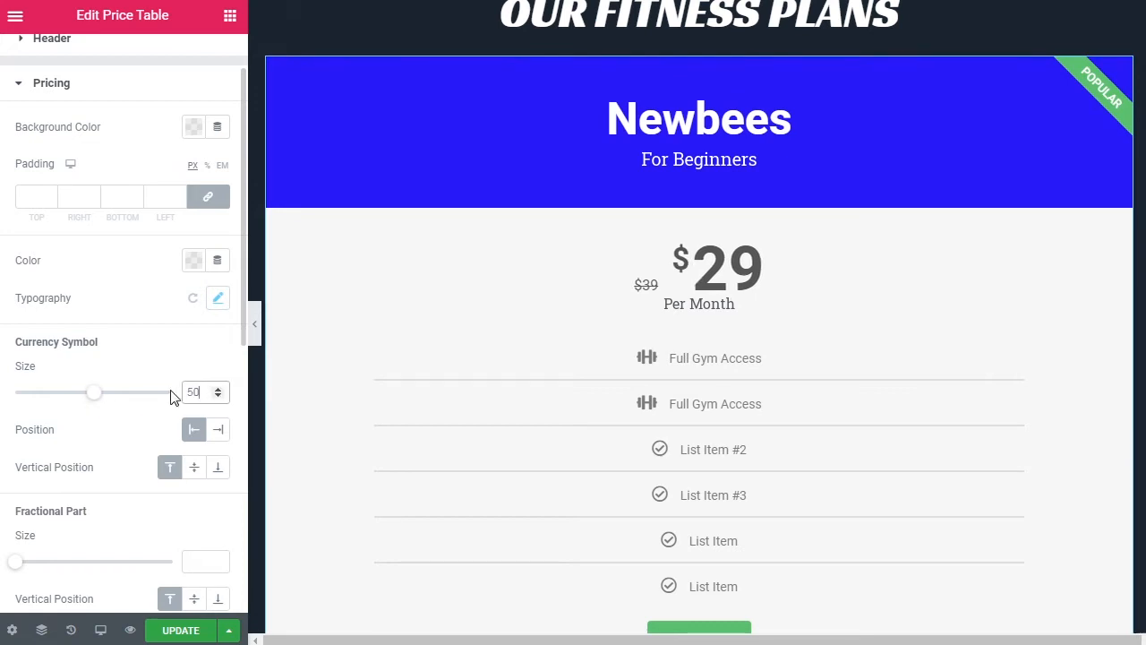
- Try the currency symbol after the price and at Middle and Bottom vertical positions, restoring it to Before and Top
click(221, 437)
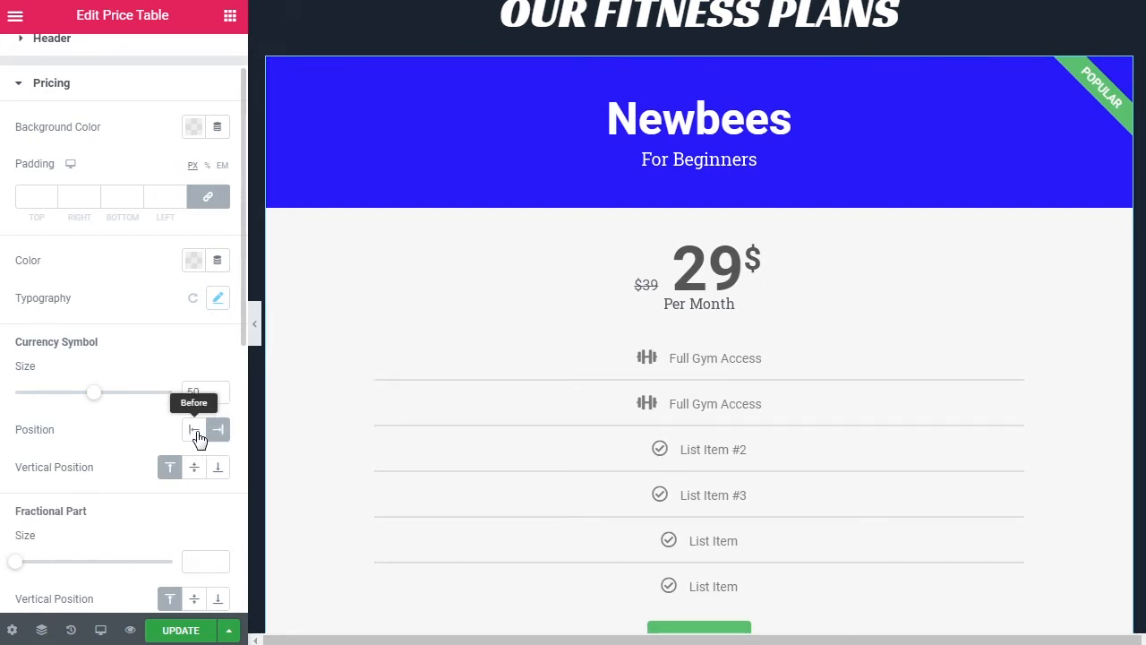
click(196, 433)
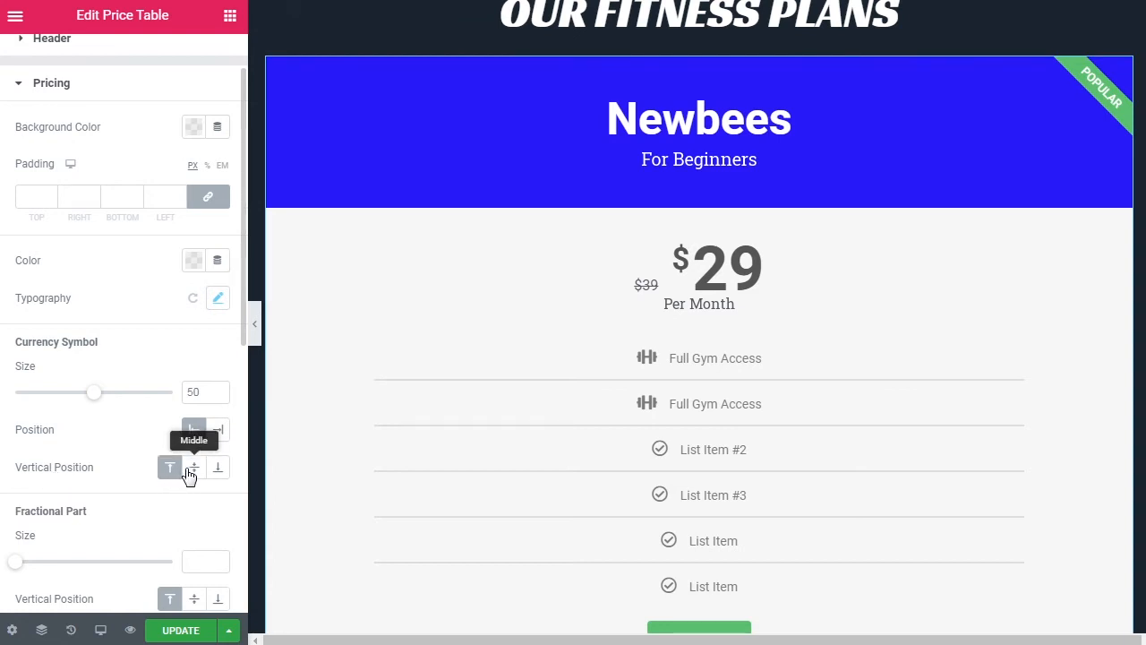
click(192, 472)
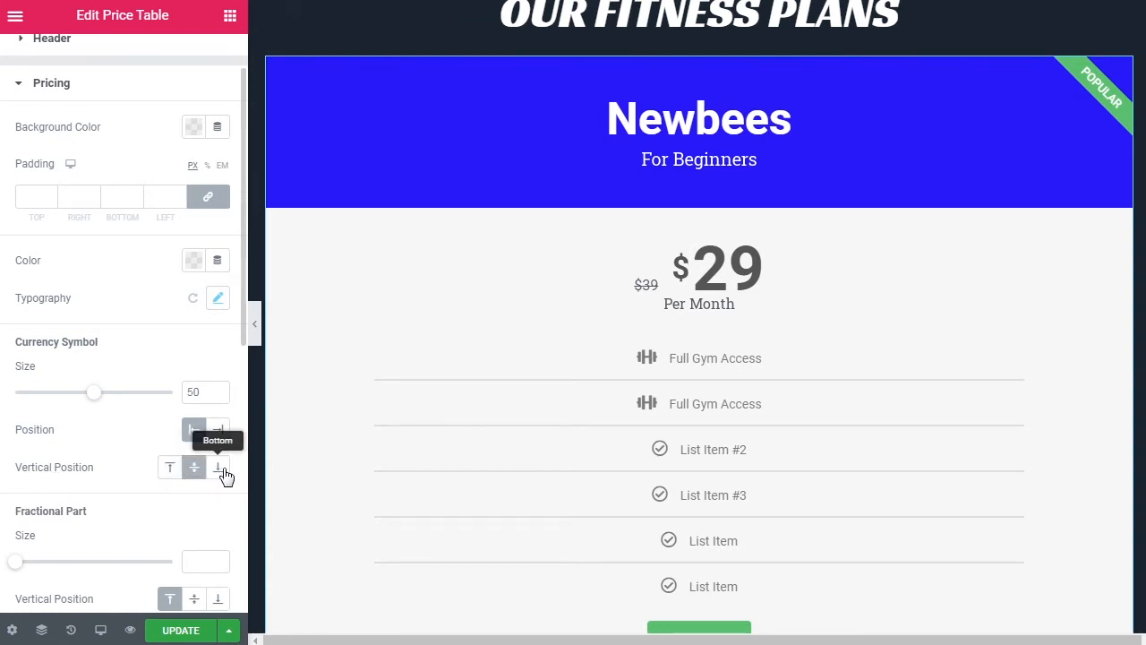
click(222, 472)
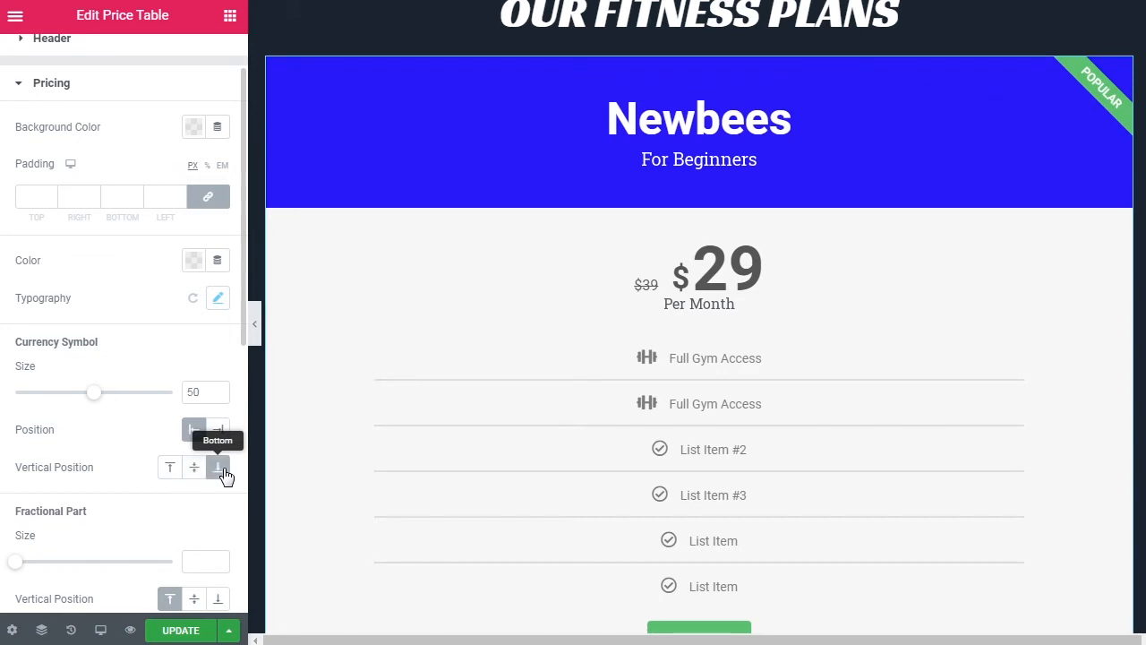
click(171, 472)
- Change the plan's price to 29.99 in the pricing content settings
scroll(103, 479, down, 4)
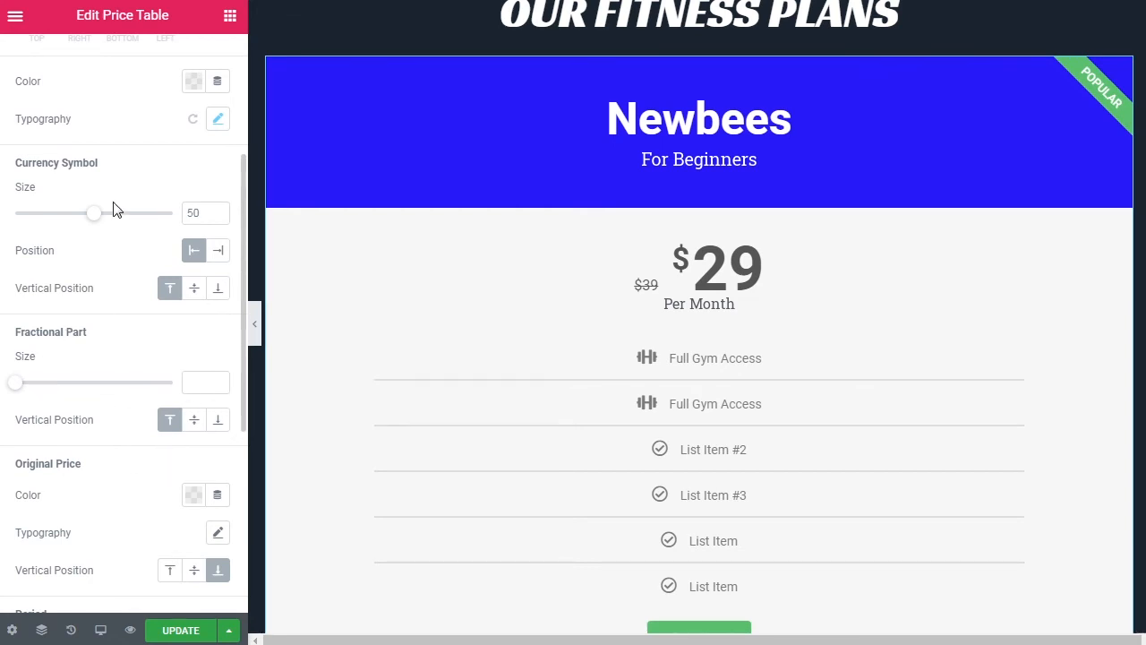
scroll(115, 208, up, 5)
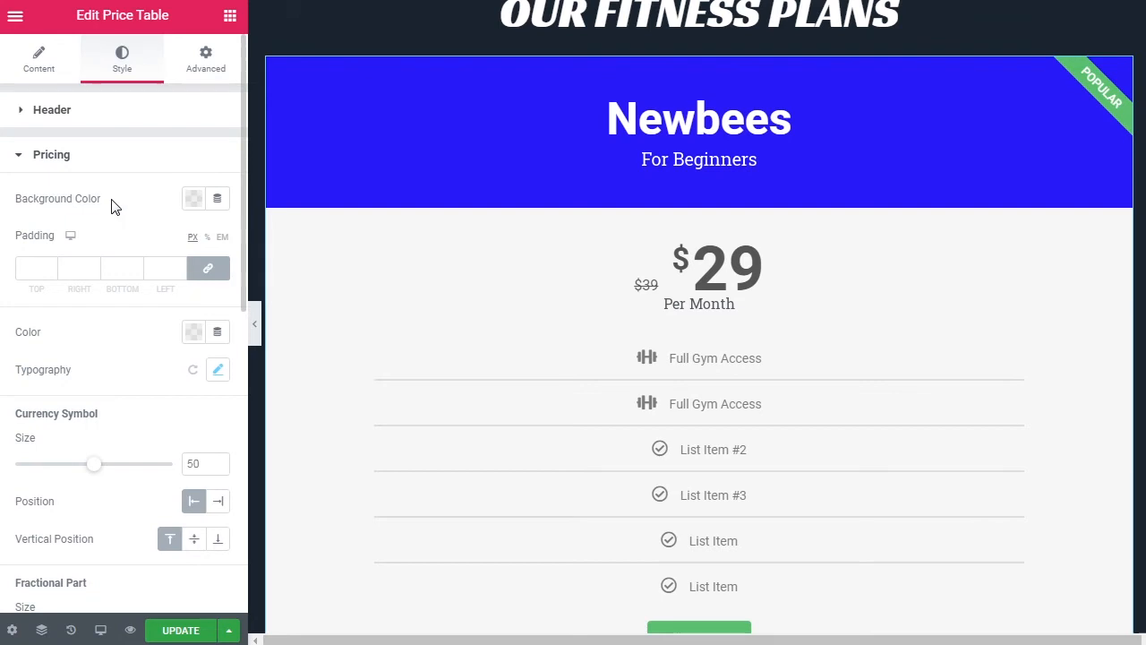
click(36, 62)
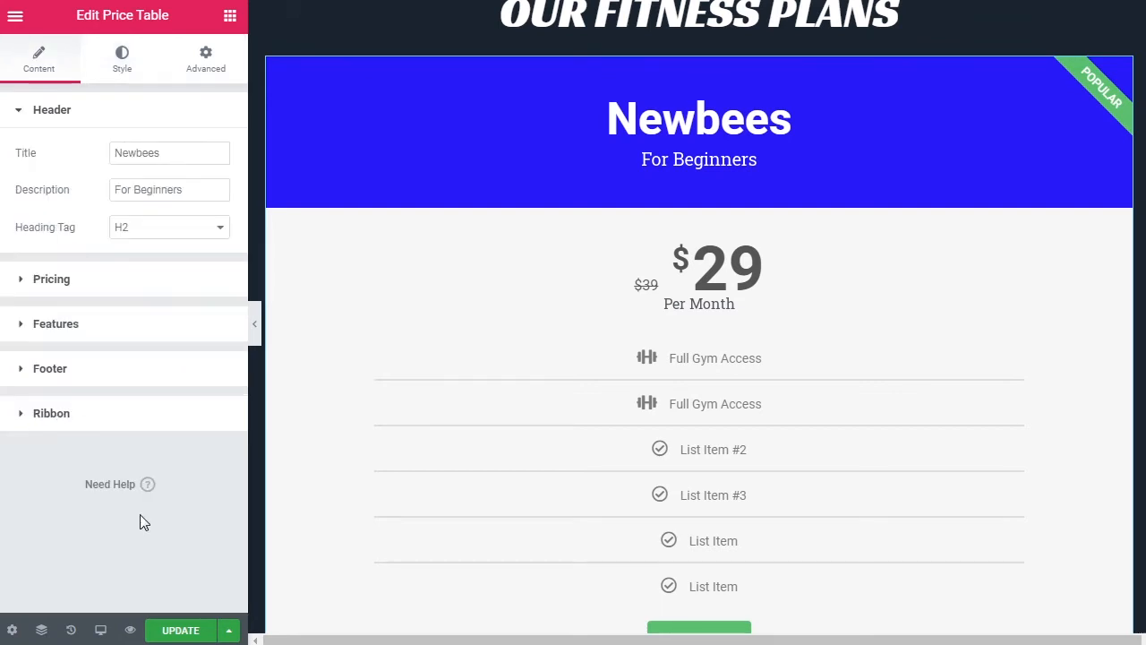
click(70, 281)
click(156, 238)
text(.99)
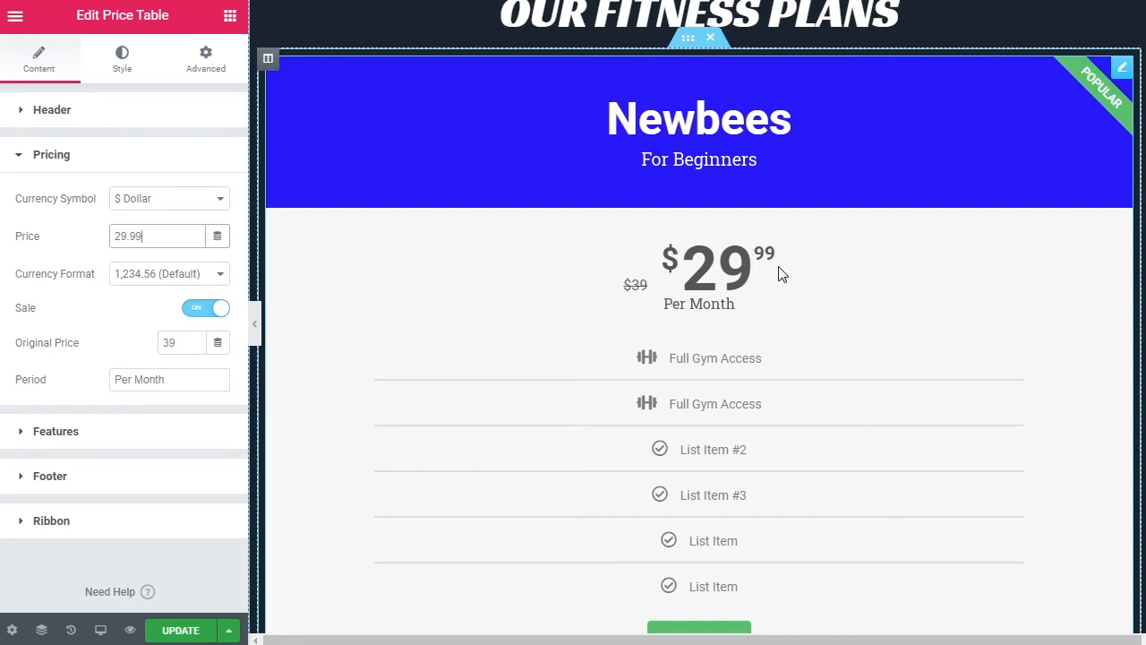
- Try a size of 42 for the price's fractional part in the pricing style settings and clear it
click(123, 79)
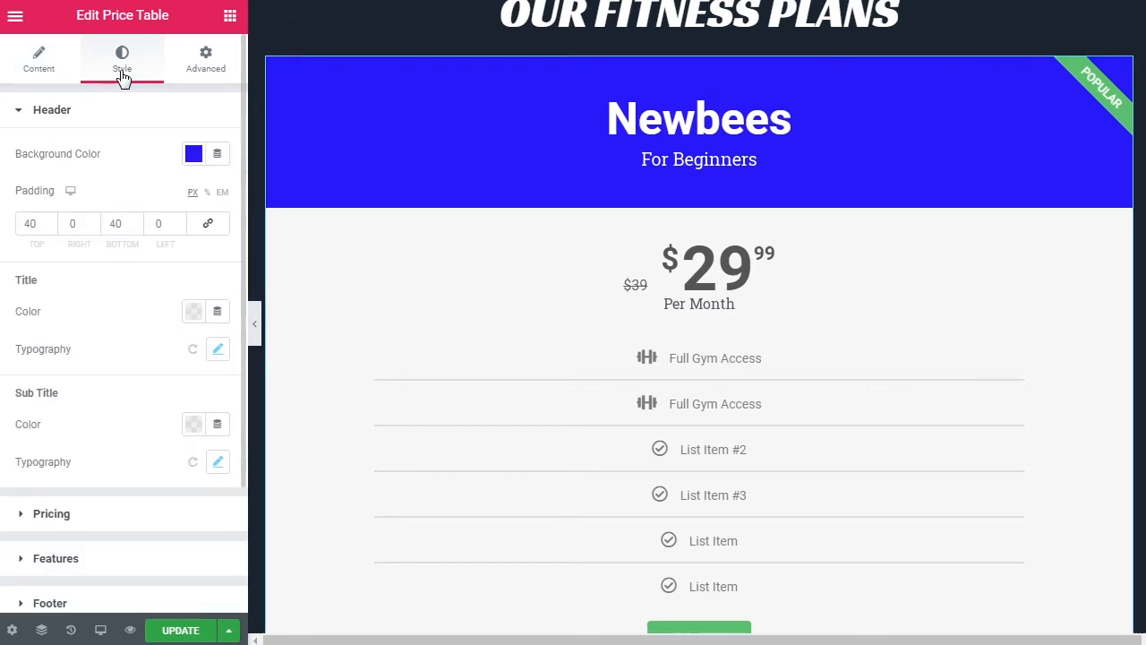
scroll(108, 197, down, 3)
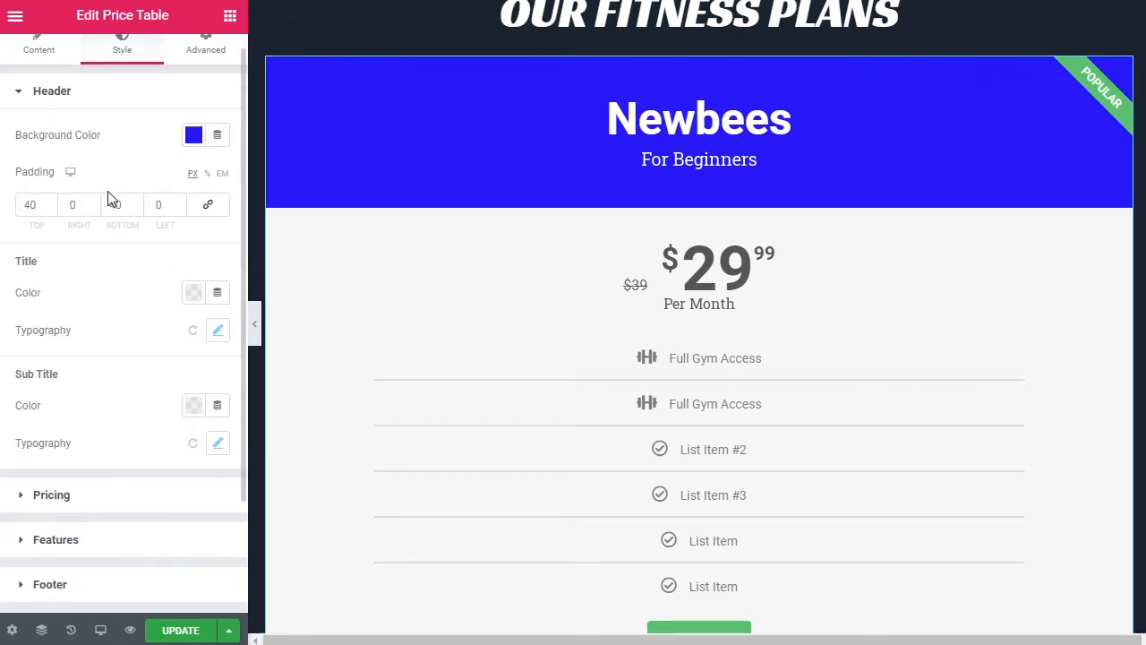
scroll(108, 197, down, 1)
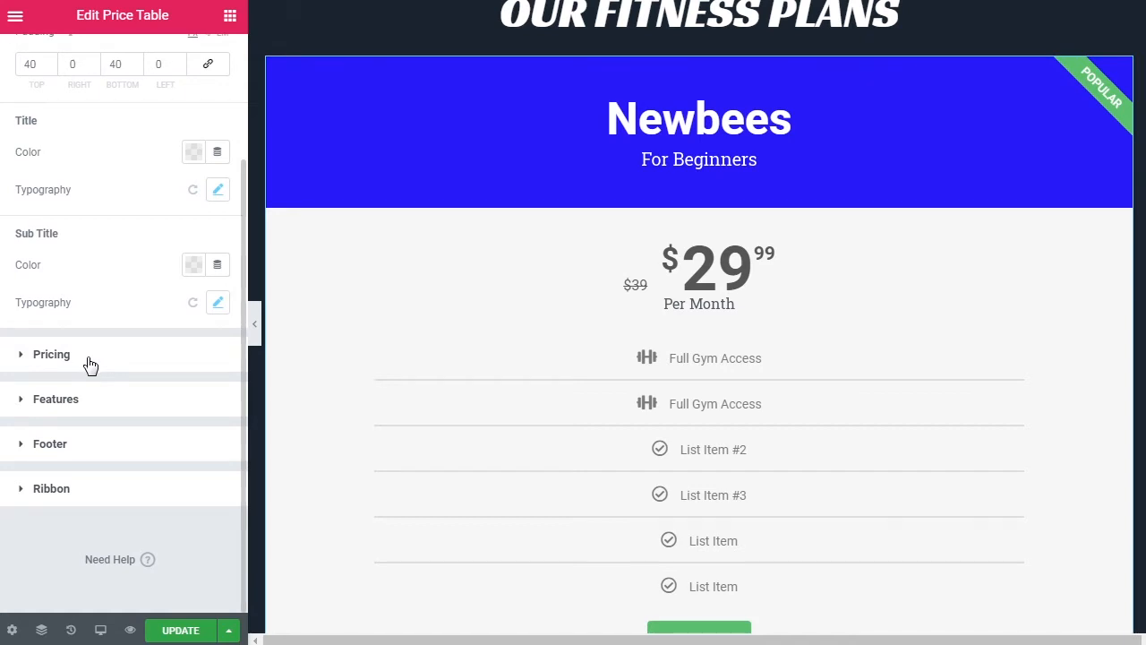
click(54, 354)
scroll(88, 364, down, 4)
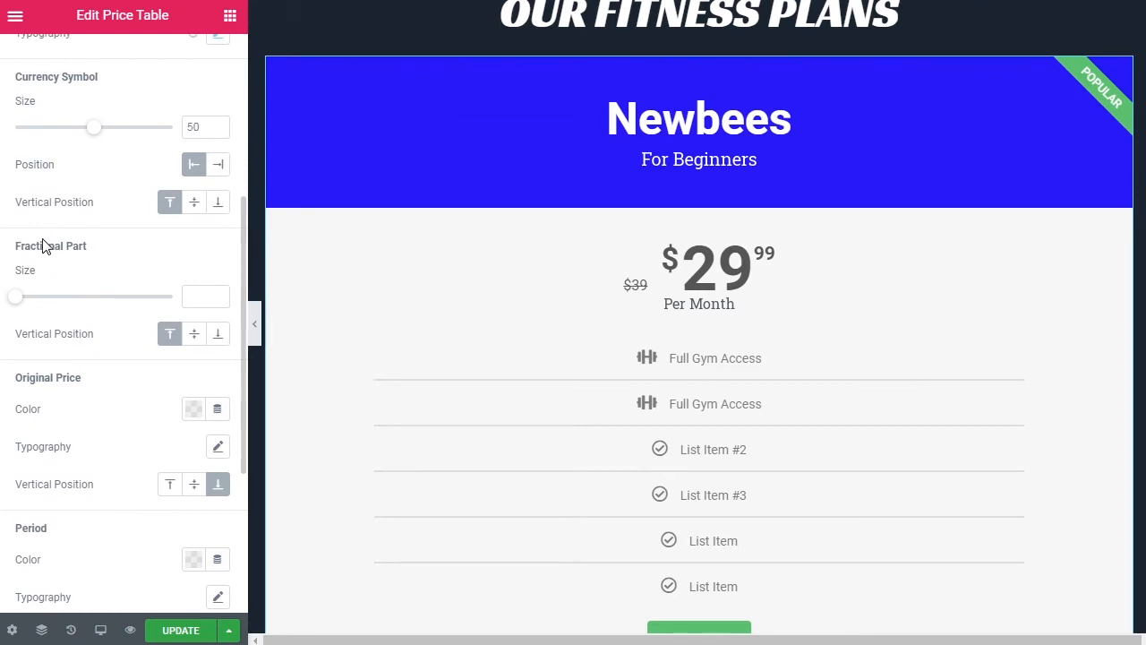
drag(19, 308, 85, 309)
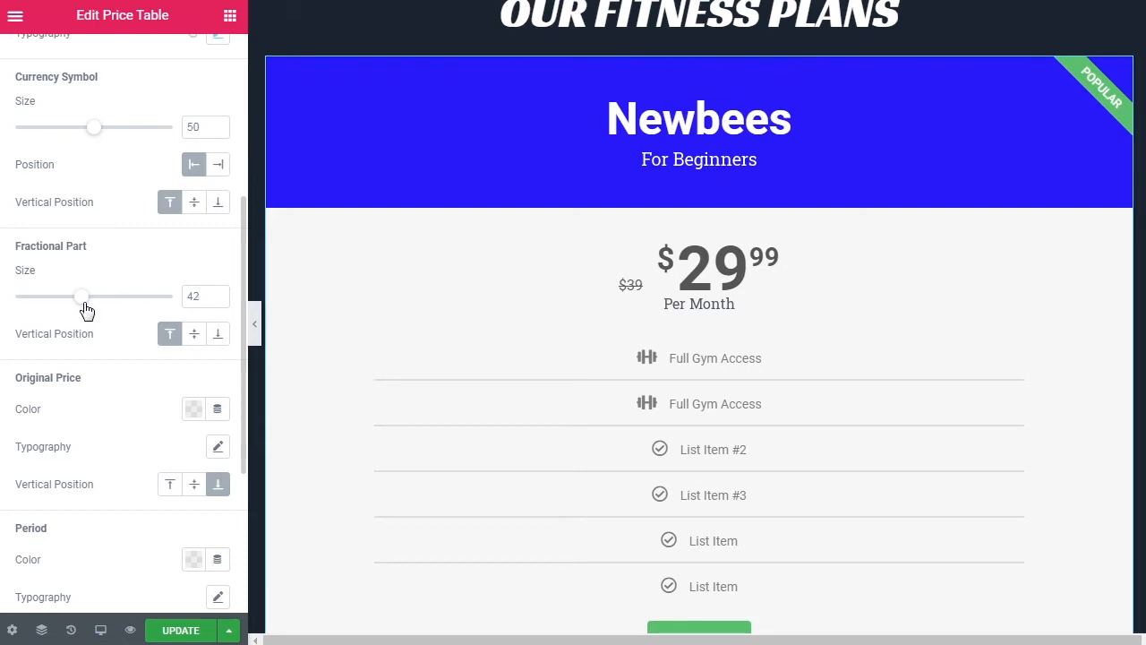
double_click(190, 297)
key(BackSpace)
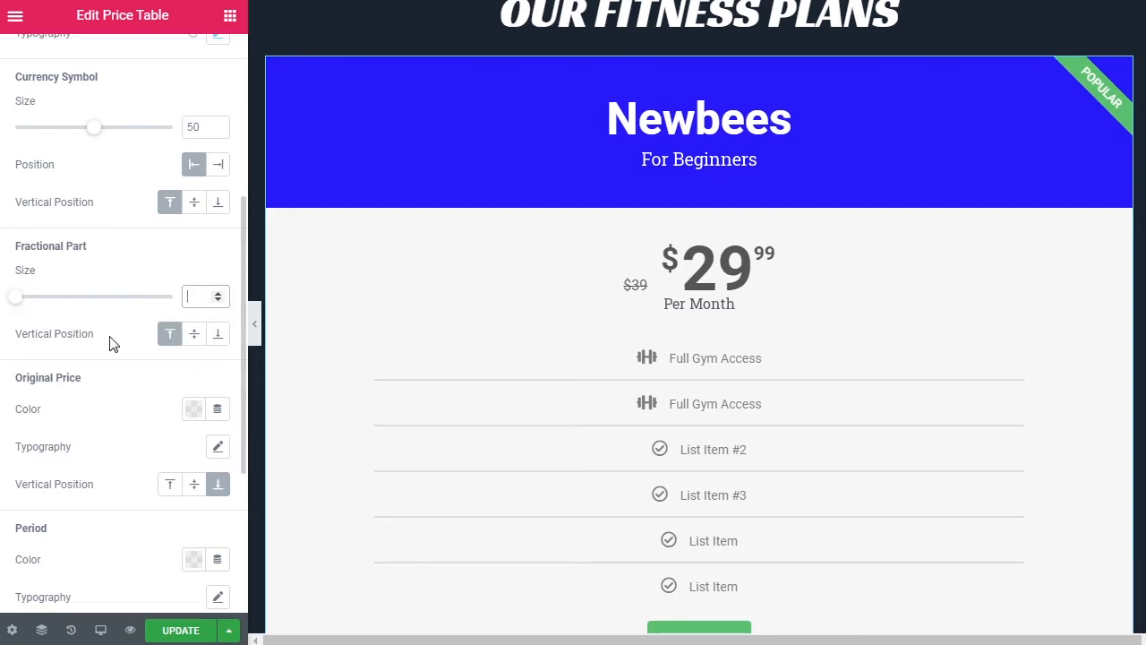
- Try the fractional part at the Middle and Bottom vertical positions, restoring it to Top
click(194, 338)
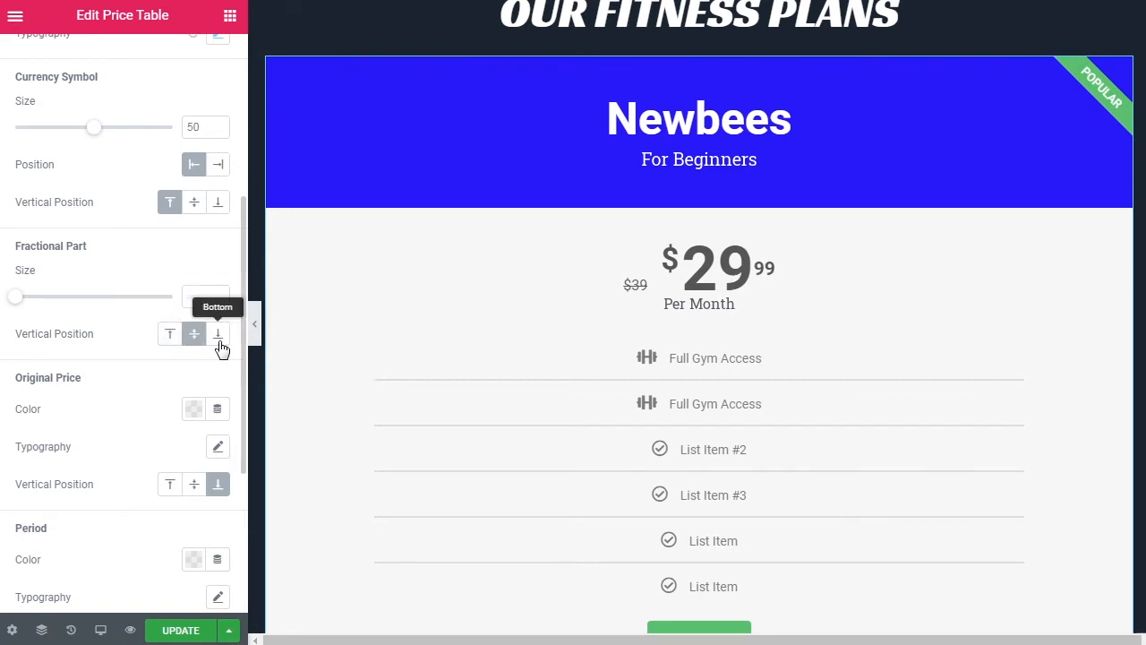
click(221, 342)
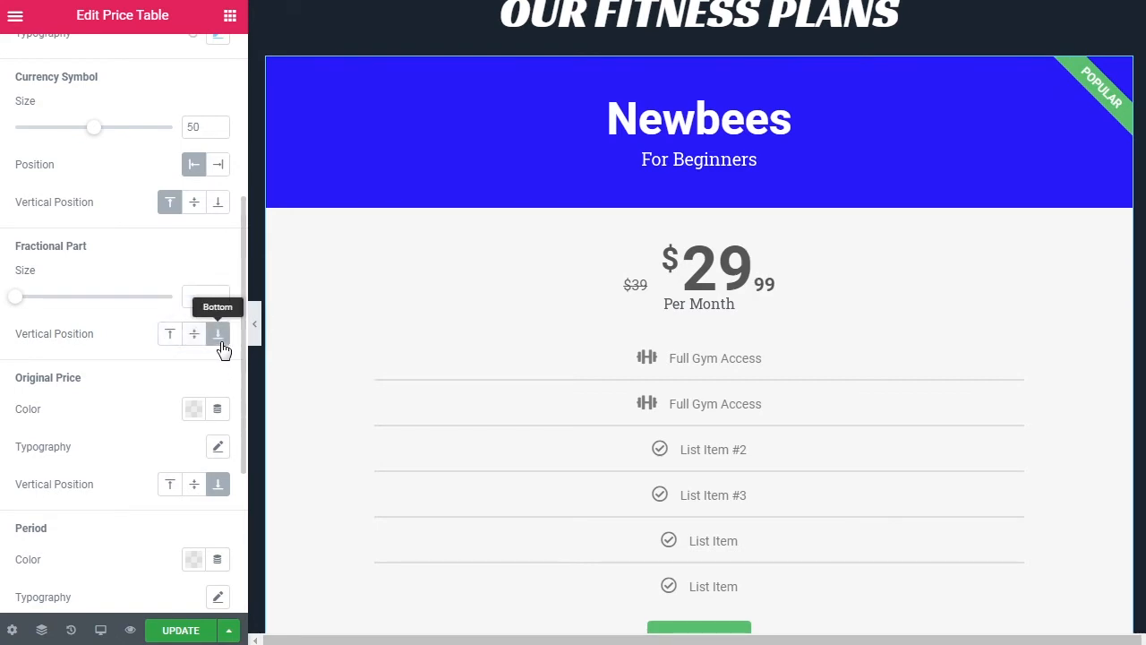
click(172, 340)
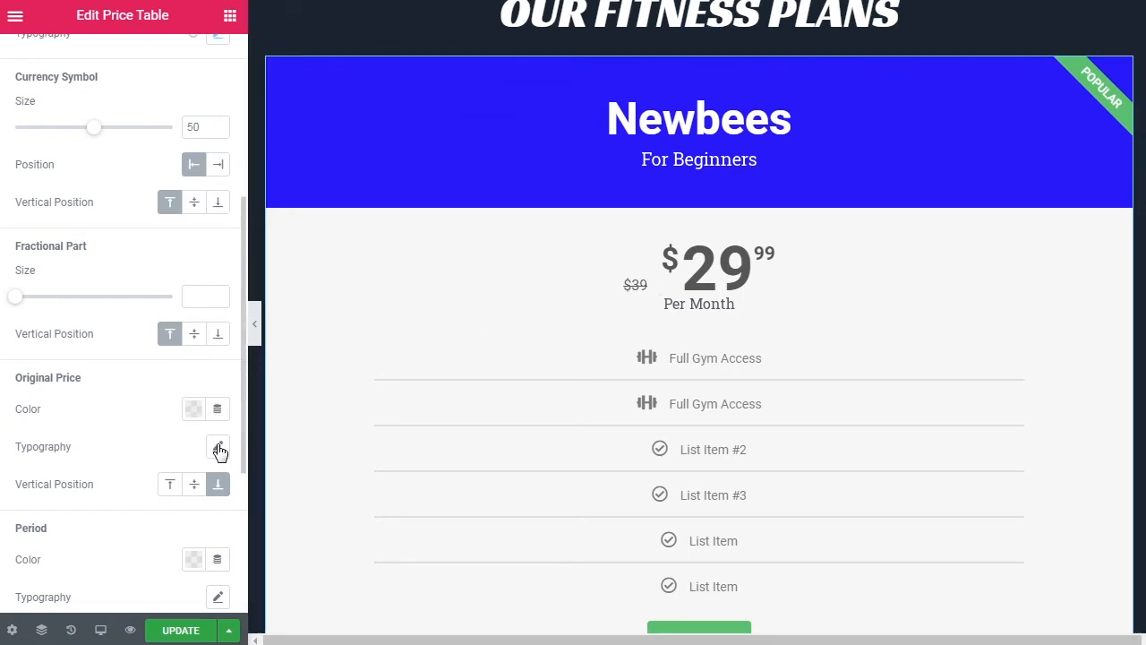
- Try the original price at the Top and Middle vertical positions, restoring it to Bottom
click(176, 488)
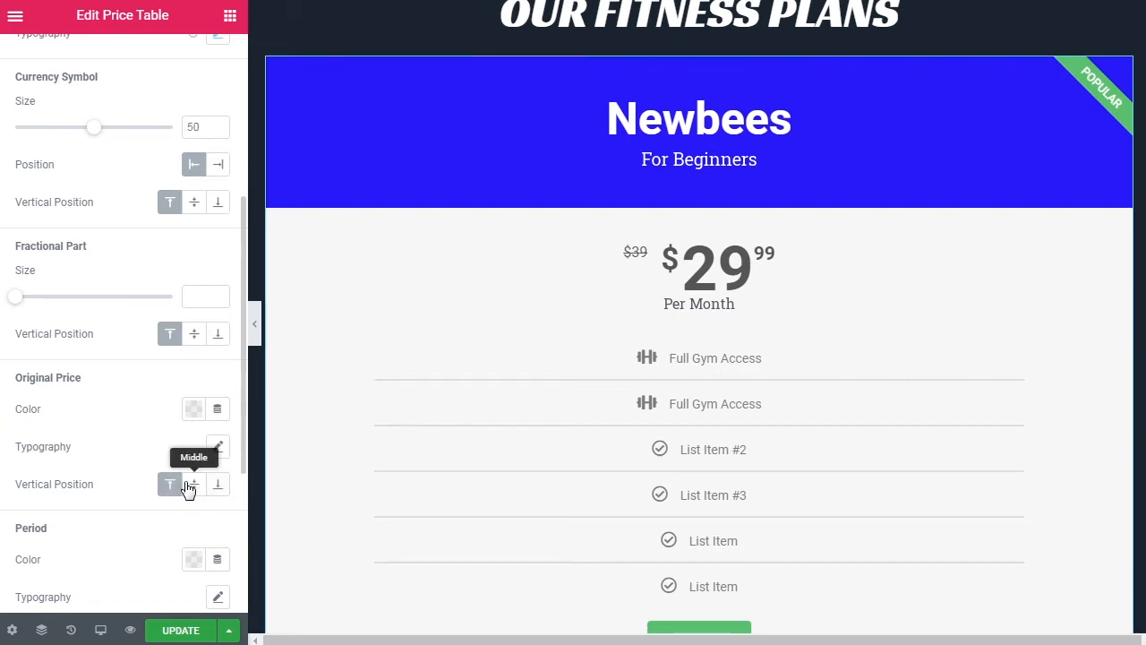
click(192, 488)
click(215, 486)
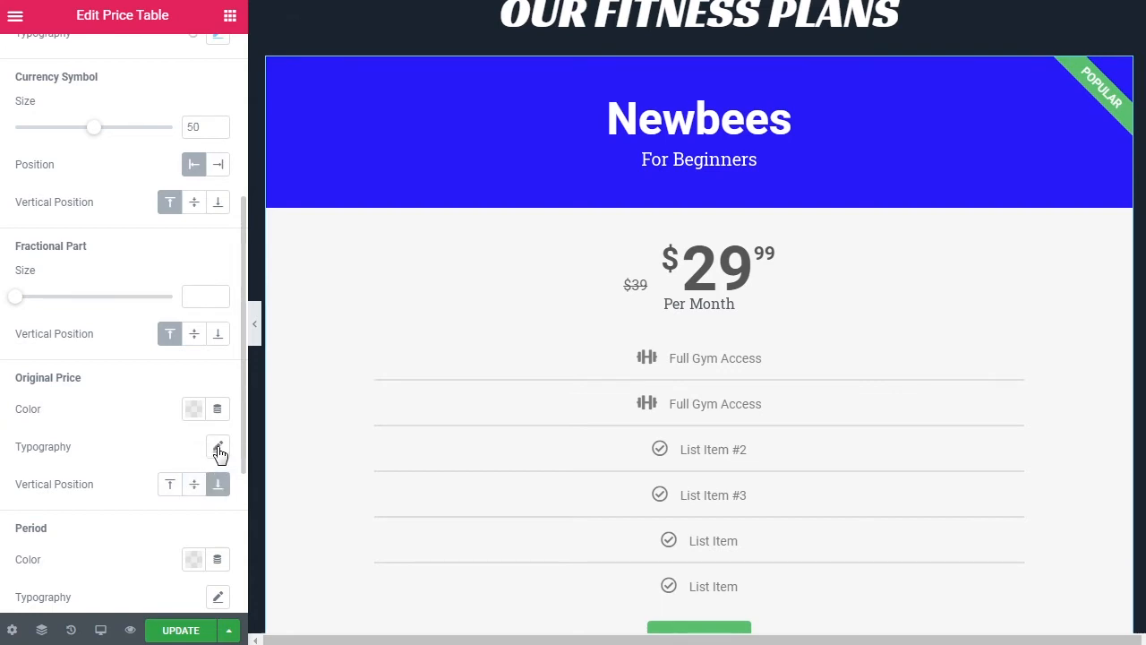
- Set the original price's font size to 30 px in its typography settings
click(218, 448)
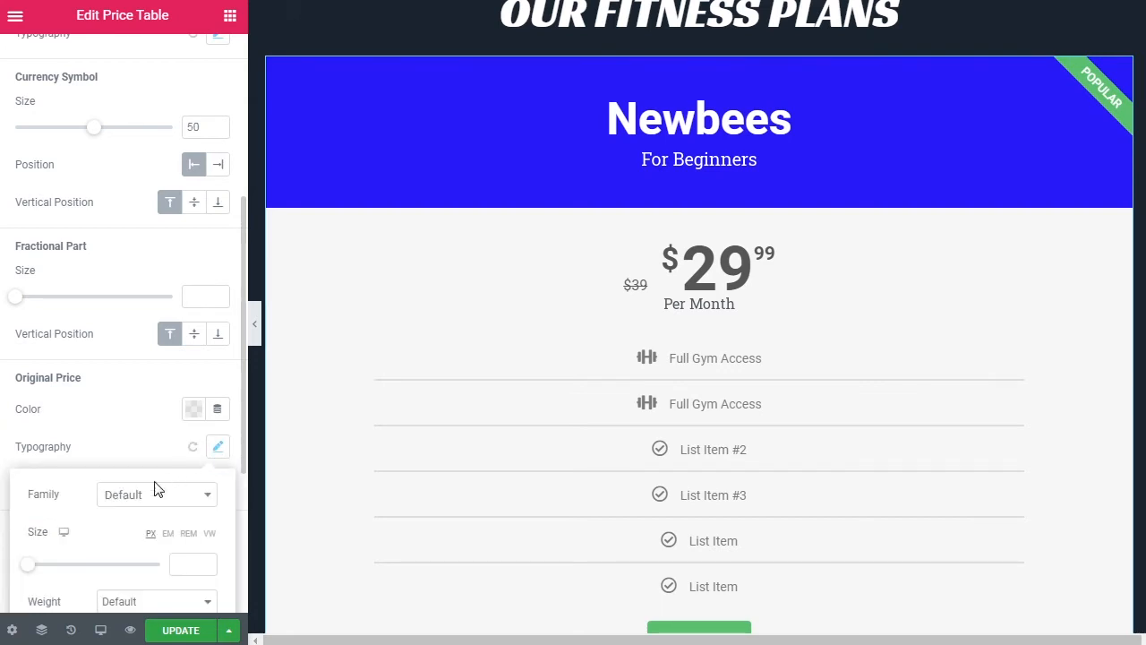
scroll(134, 500, down, 1)
drag(28, 508, 49, 513)
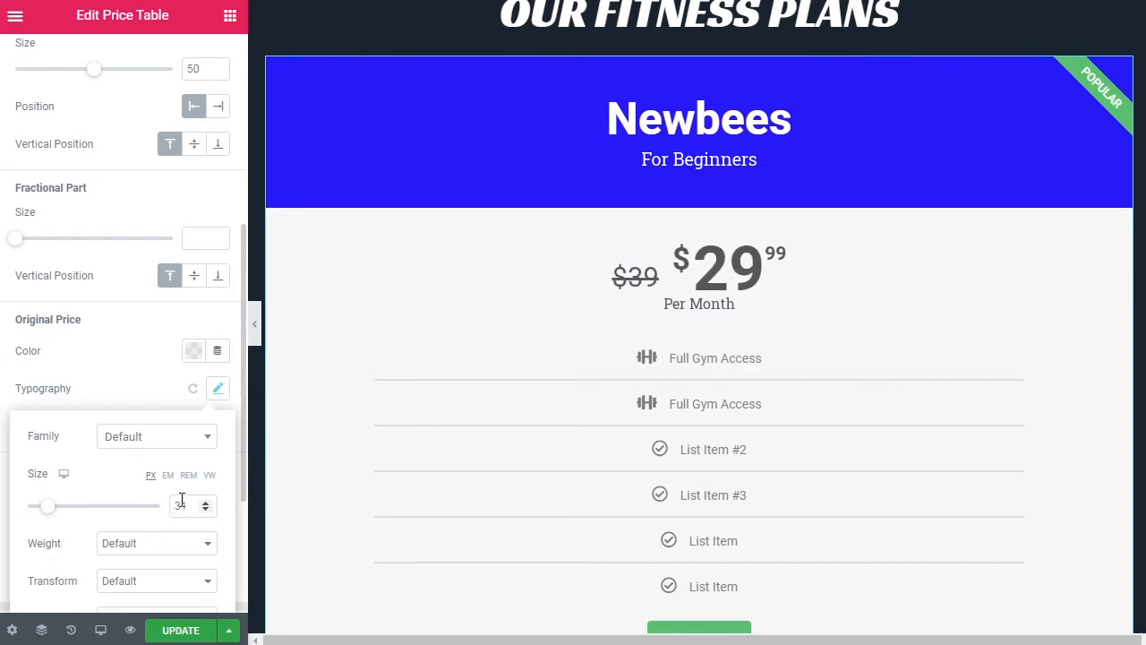
drag(191, 502, 159, 507)
text(30)
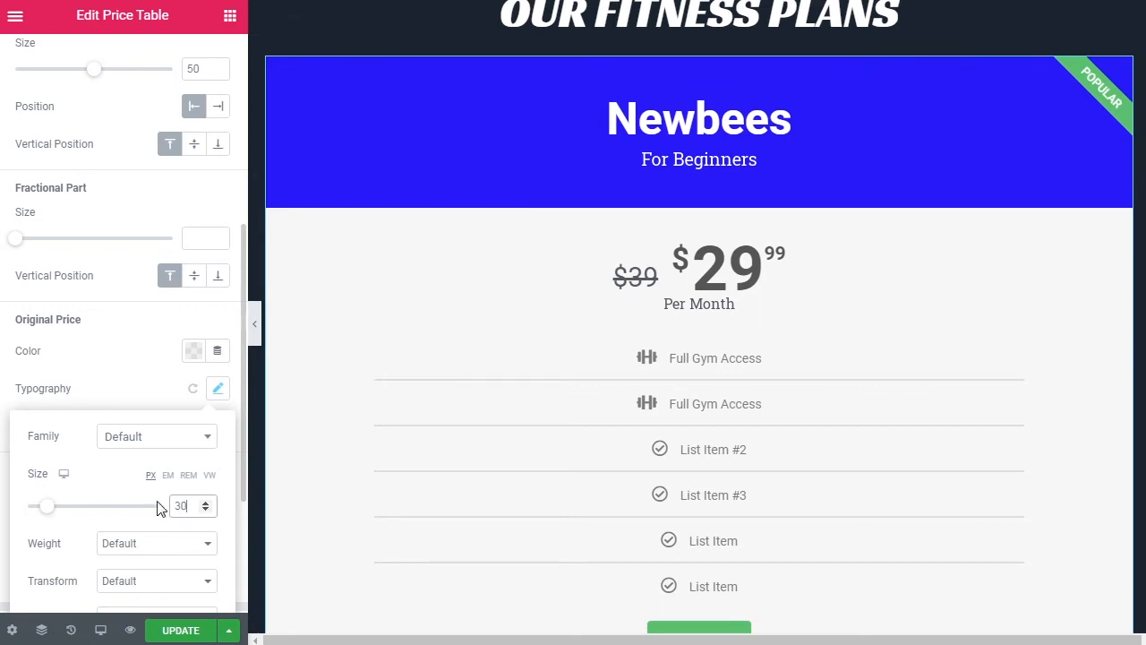
click(79, 398)
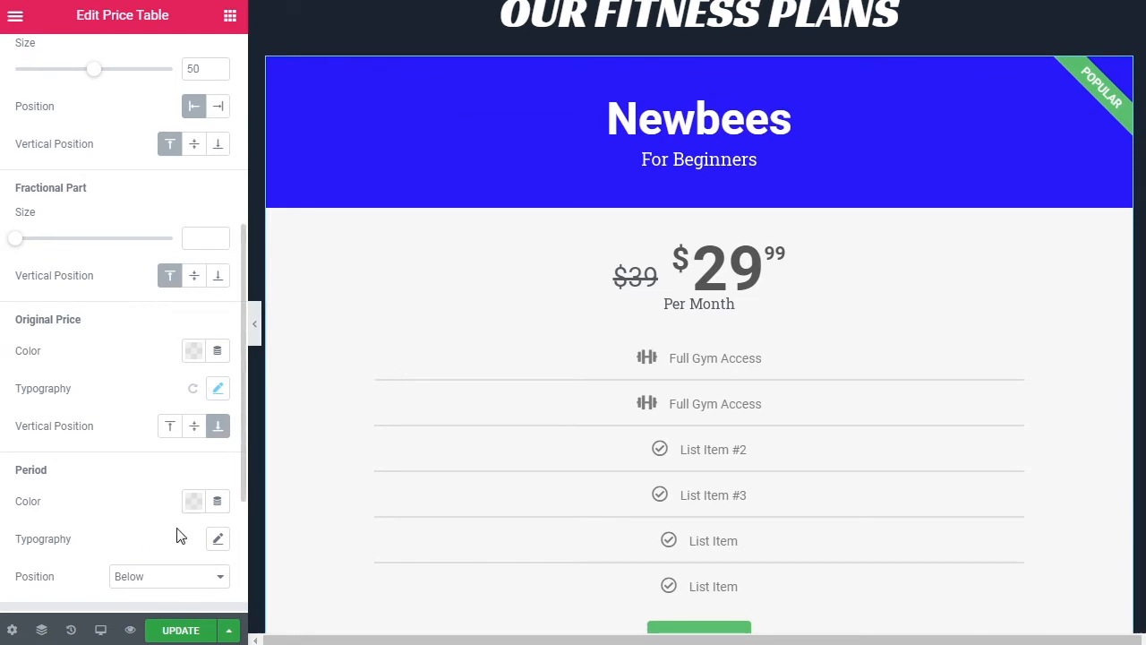
- Try placing the period text Beside the price, restoring its position to Below
scroll(175, 535, down, 2)
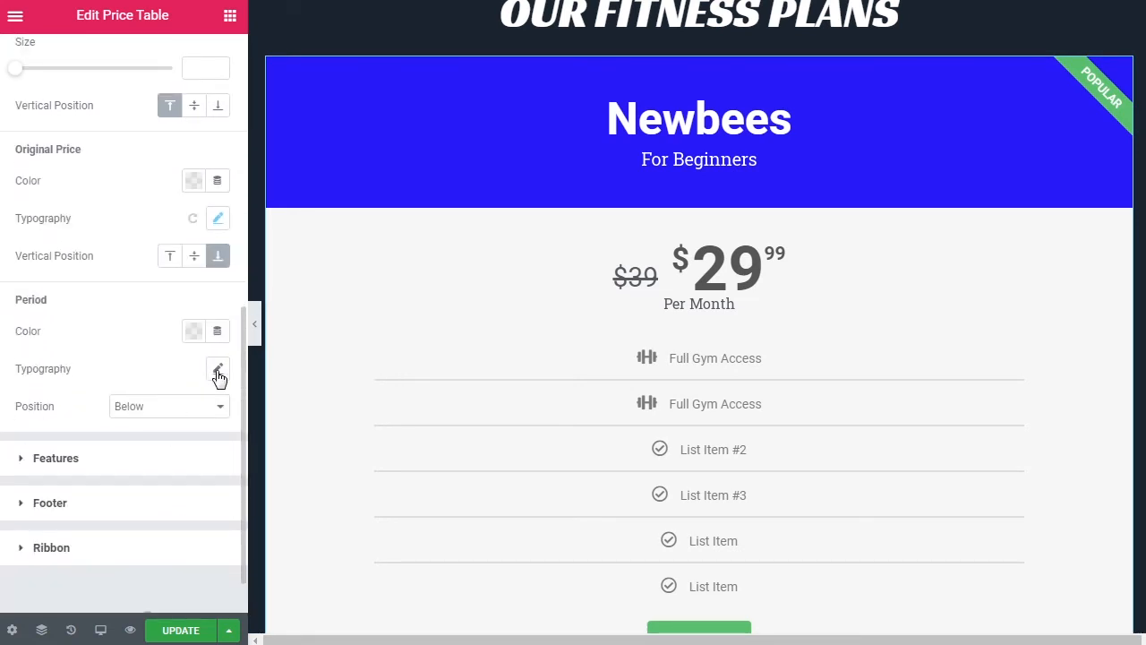
click(166, 412)
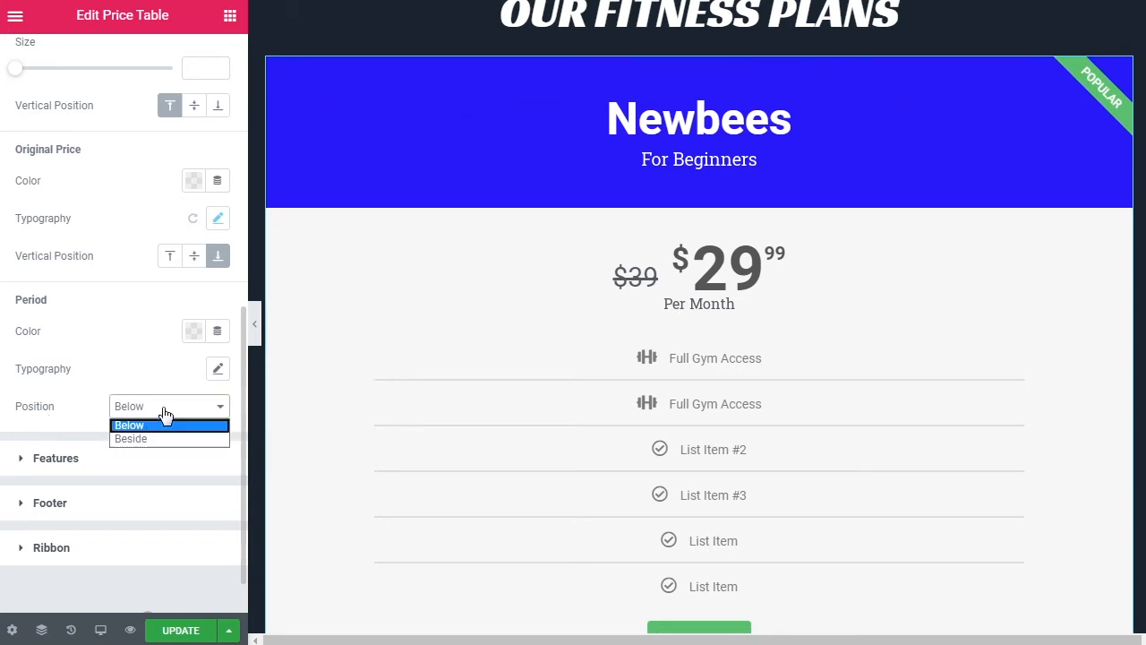
click(162, 439)
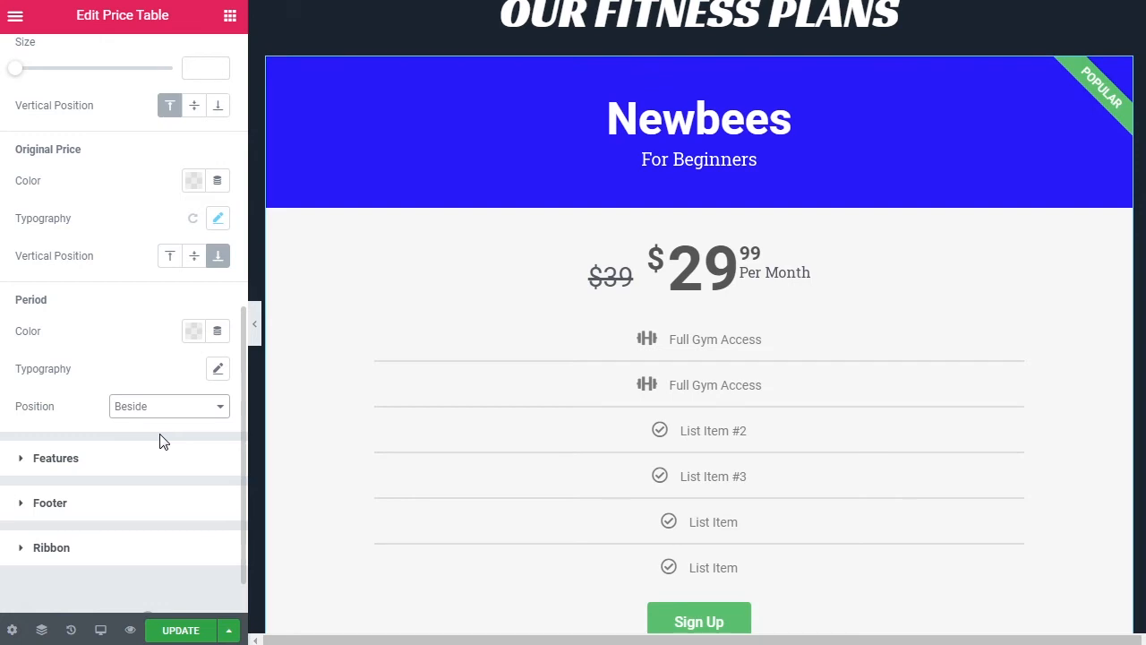
click(168, 410)
click(167, 425)
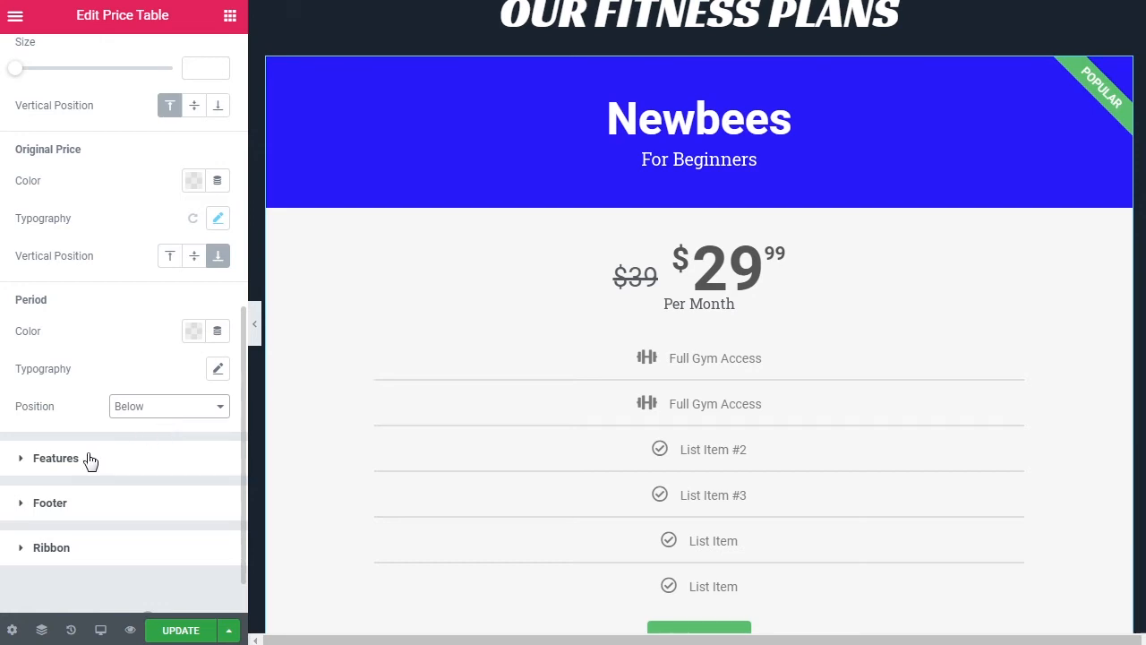
- Try a red background color on the features section and clear it
click(56, 458)
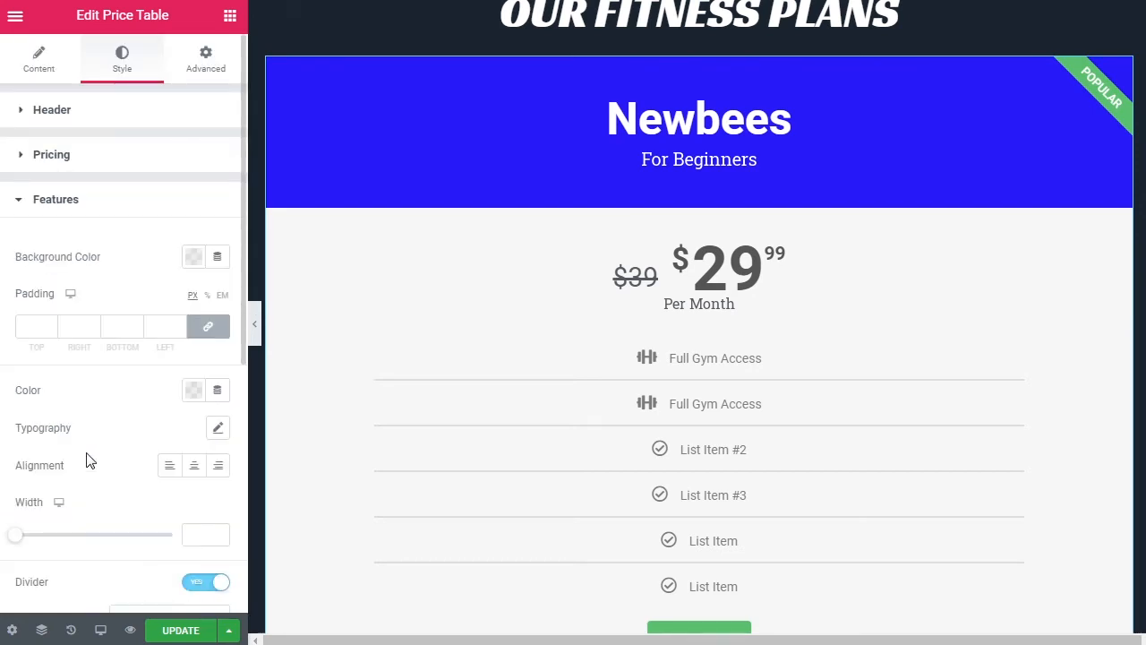
click(194, 261)
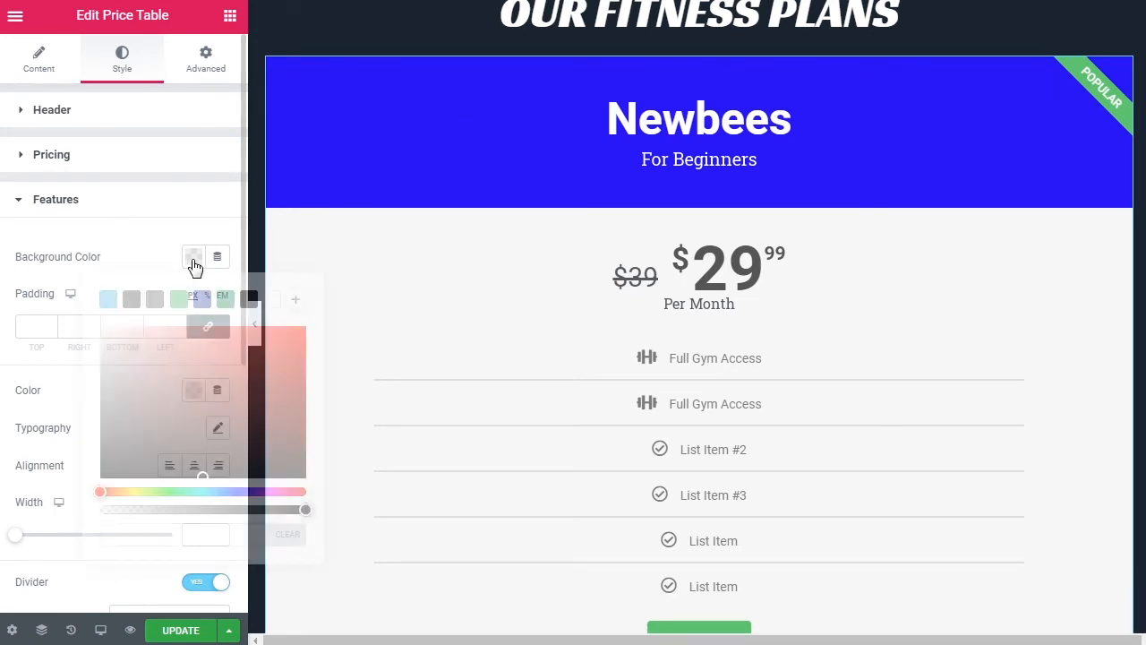
mouse_move(224, 358)
mouse_down()
mouse_move(277, 351)
mouse_move(255, 332)
mouse_move(225, 332)
mouse_move(249, 333)
mouse_up()
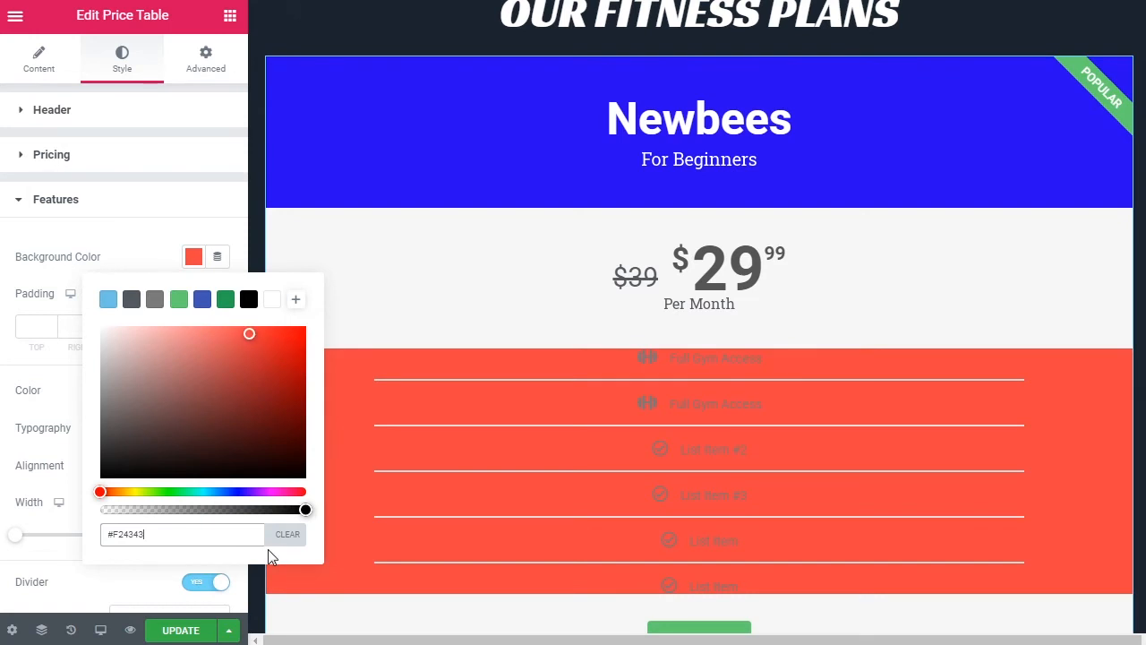
click(283, 535)
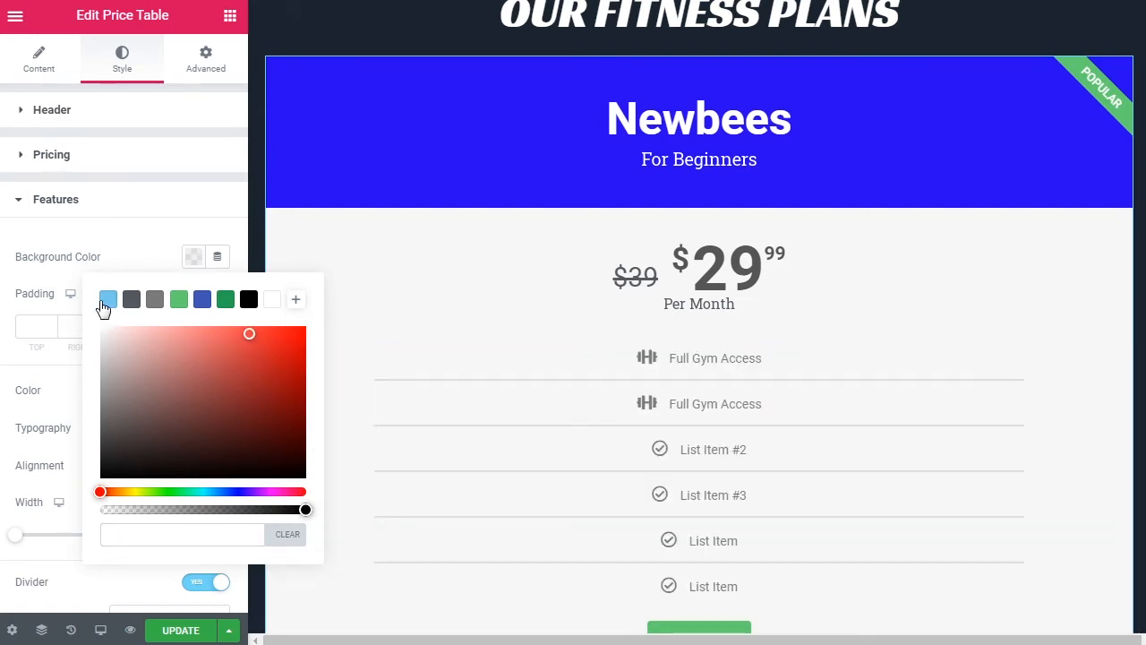
click(56, 259)
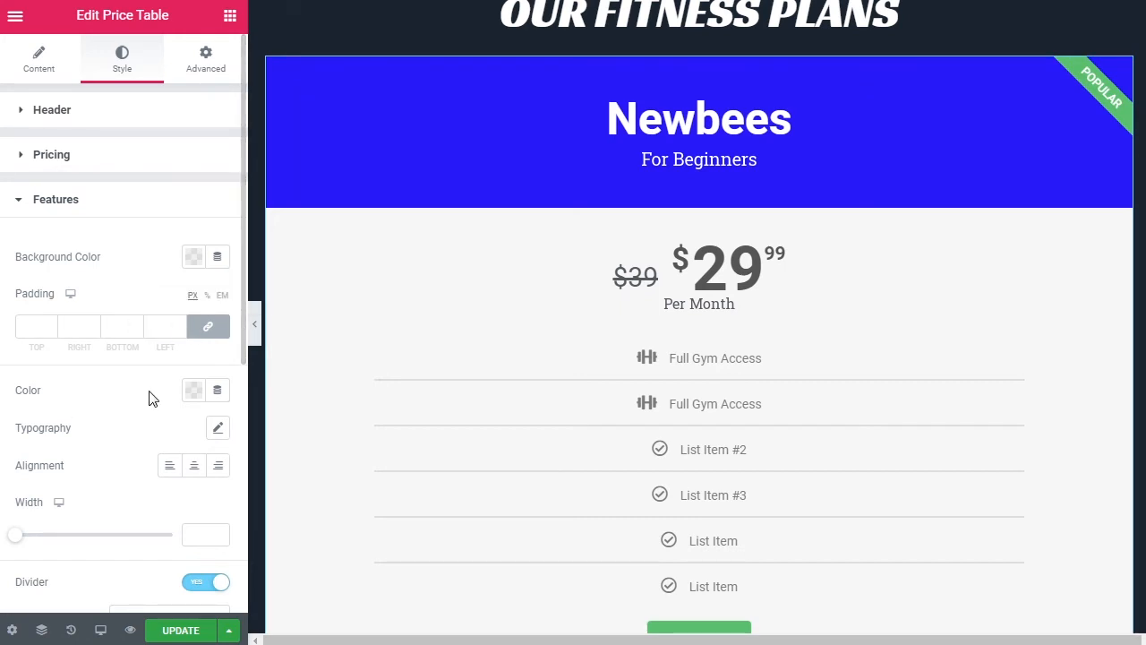
- Try the blue #4054B2 as the features list's text color and clear it
click(193, 391)
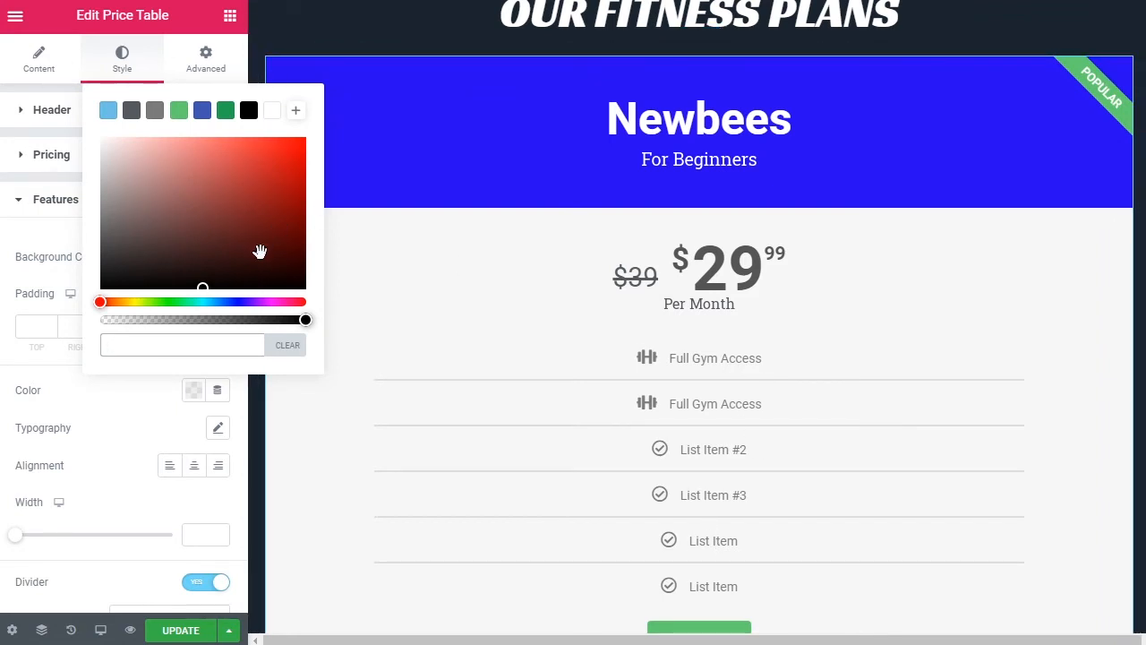
mouse_move(221, 275)
mouse_down()
mouse_move(279, 152)
mouse_move(295, 205)
mouse_move(298, 140)
mouse_up()
click(204, 115)
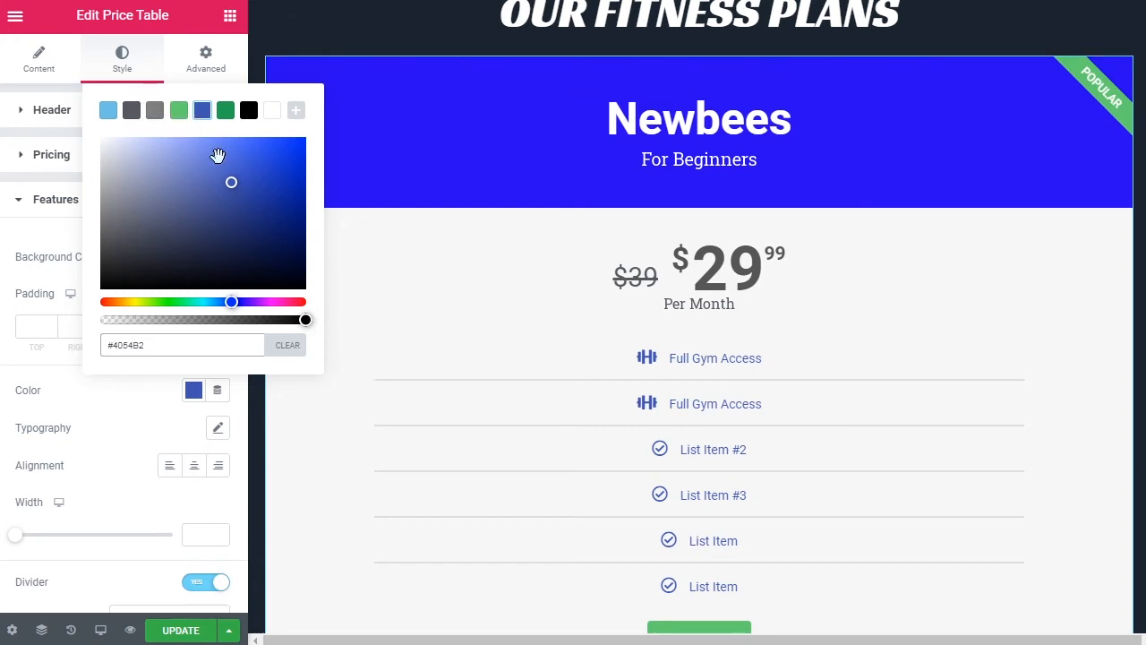
click(278, 348)
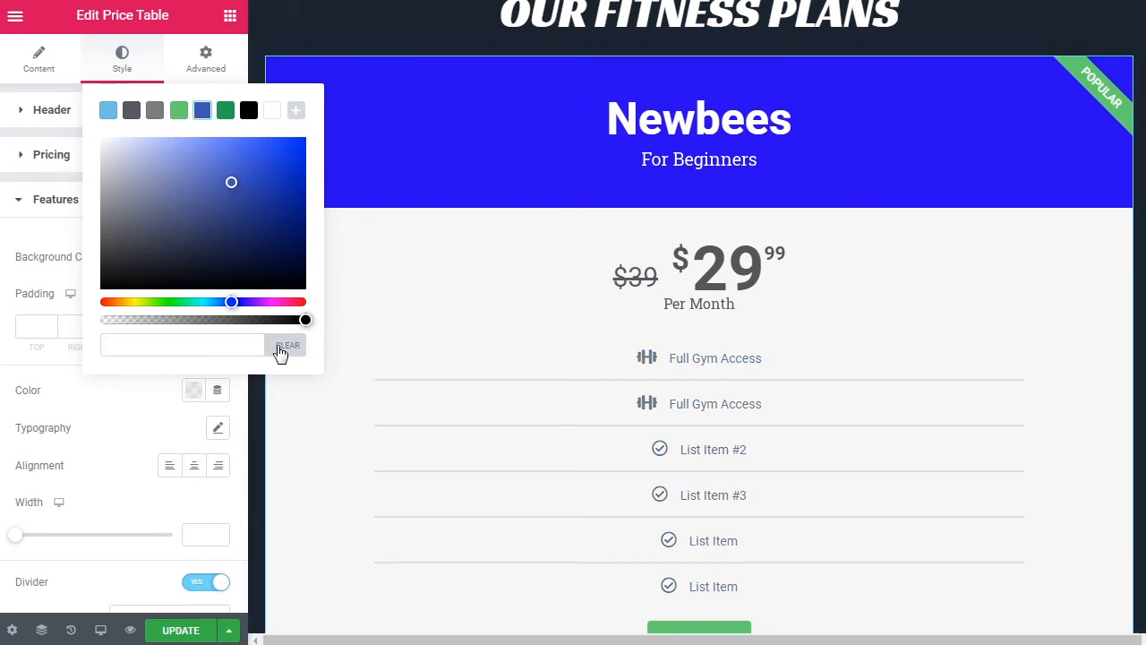
click(75, 405)
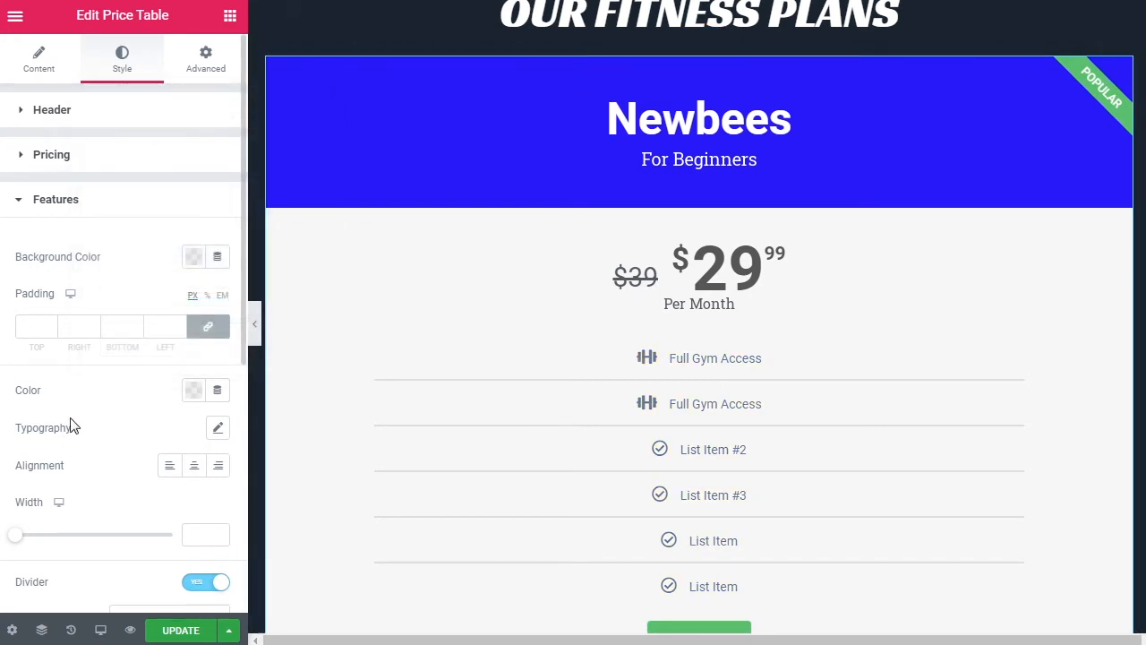
- Review the typography options available for the features list
click(219, 430)
scroll(179, 468, down, 3)
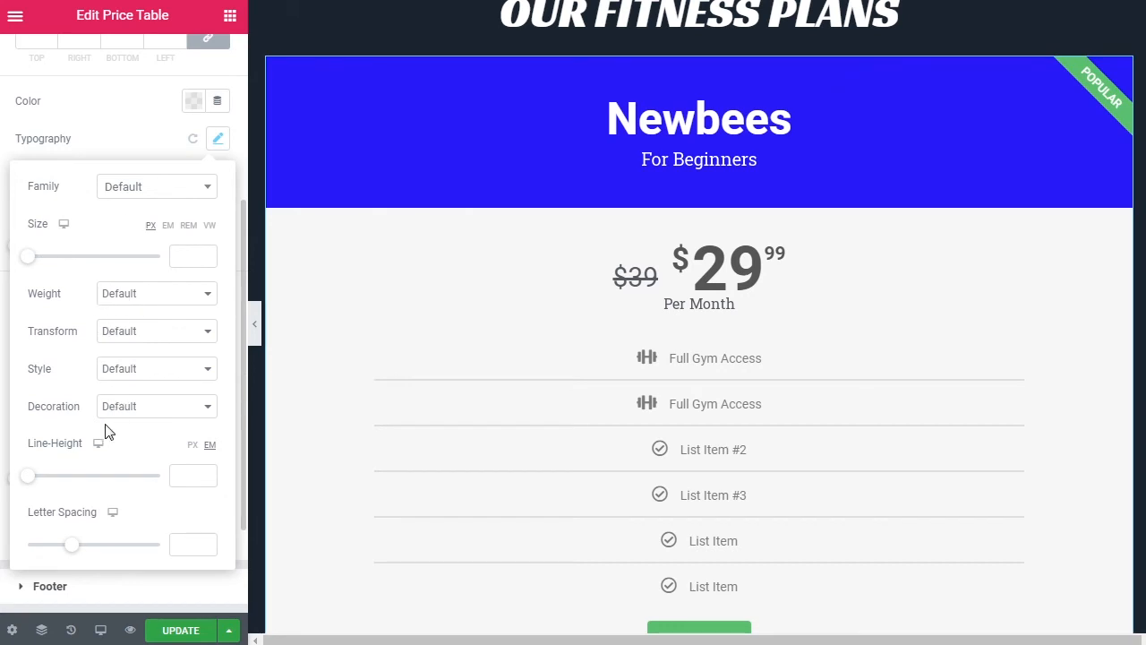
click(76, 143)
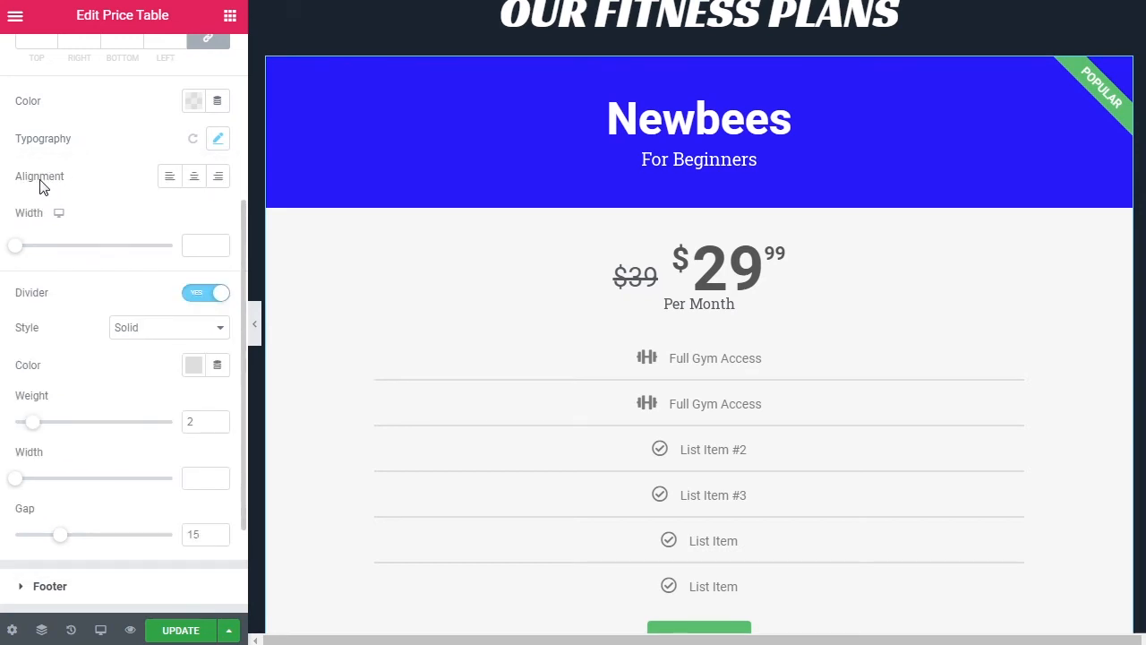
- Center the features list after trying left alignment, and try a list width of 37 and clear it
click(169, 177)
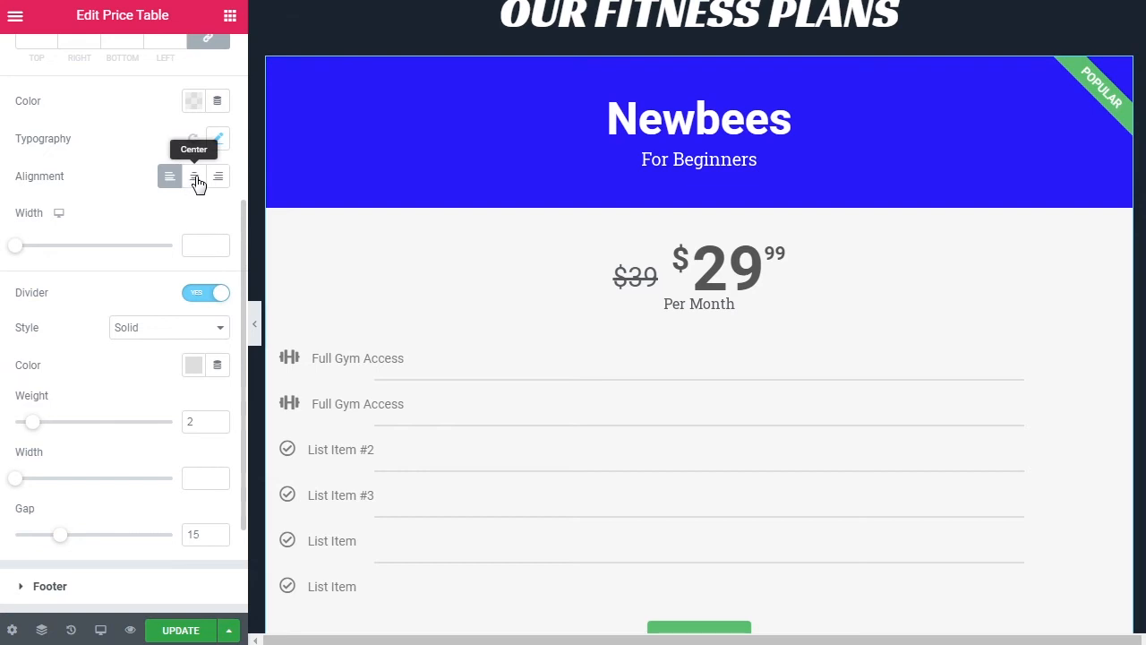
click(196, 177)
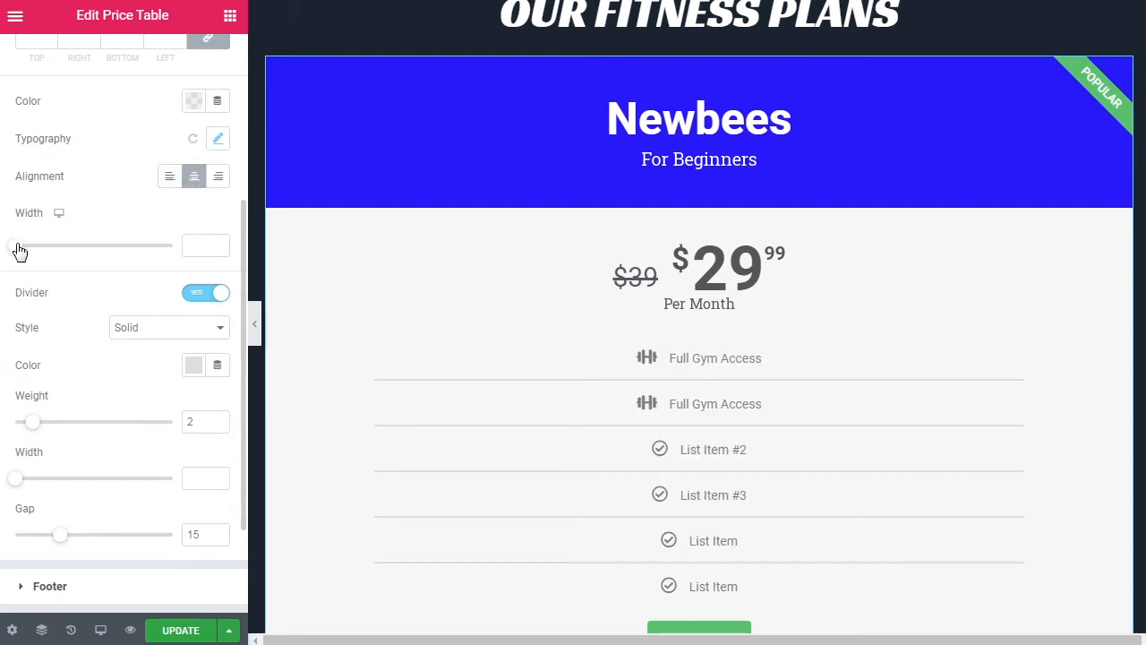
drag(34, 254, 75, 248)
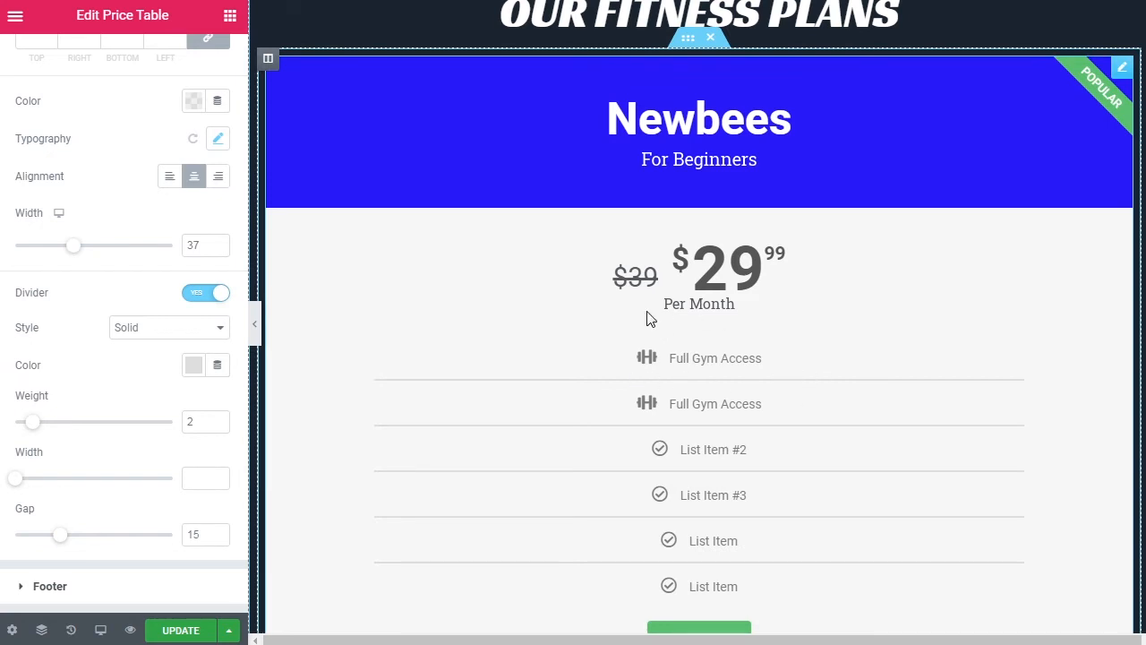
double_click(210, 244)
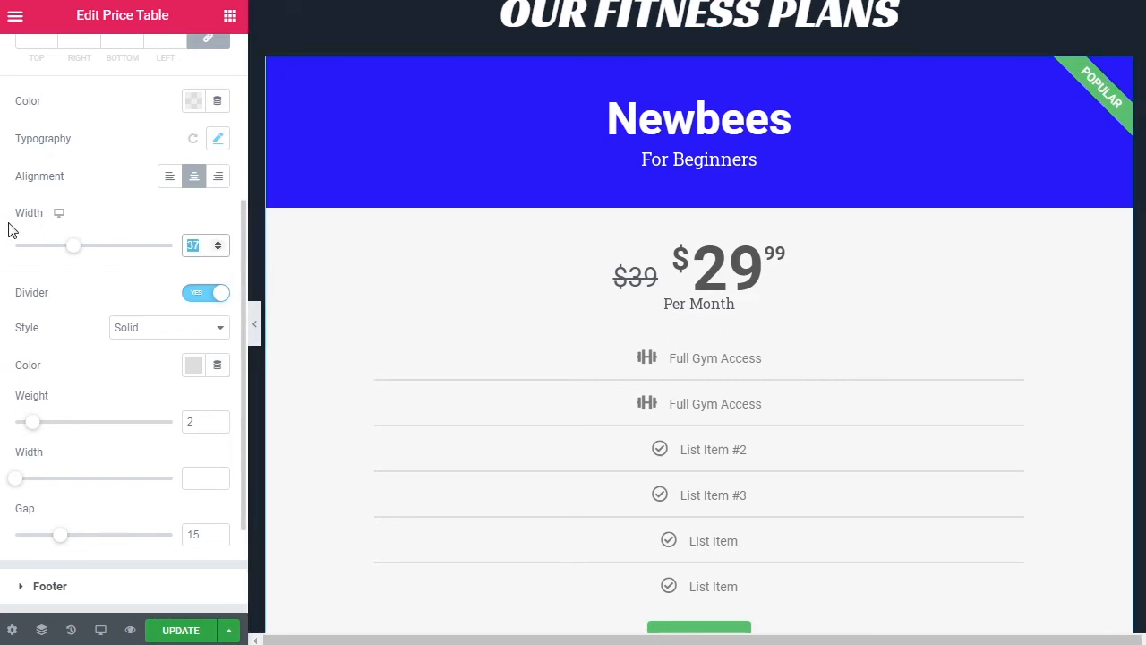
key(BackSpace)
- Try the features list without dividers, and restore them with the Solid style
click(206, 296)
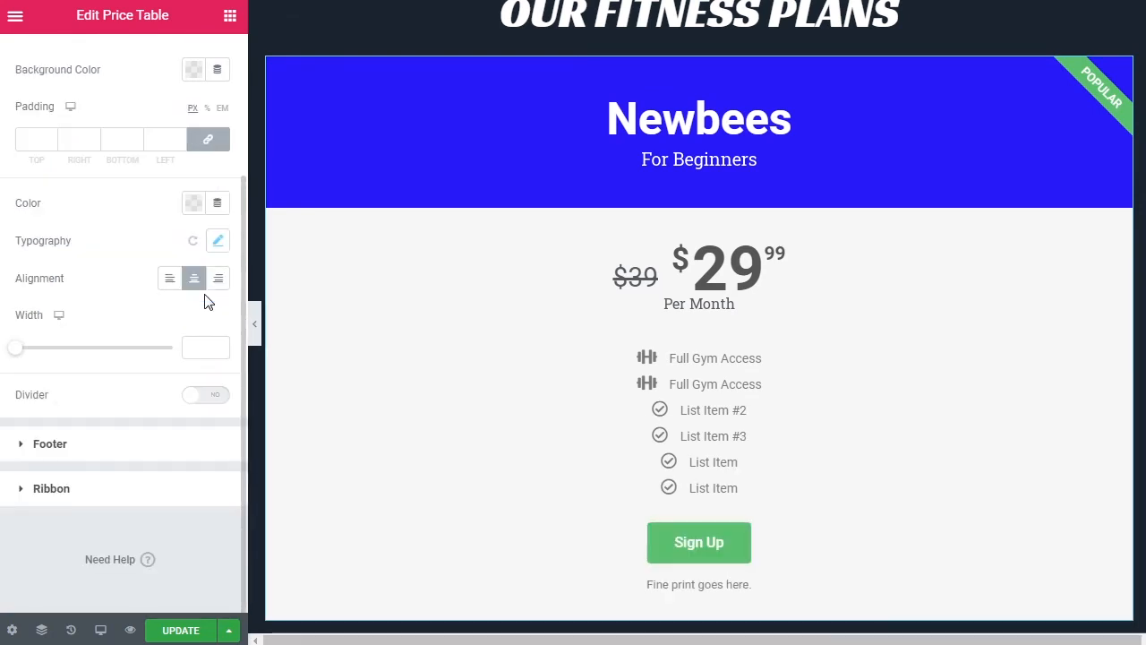
click(200, 400)
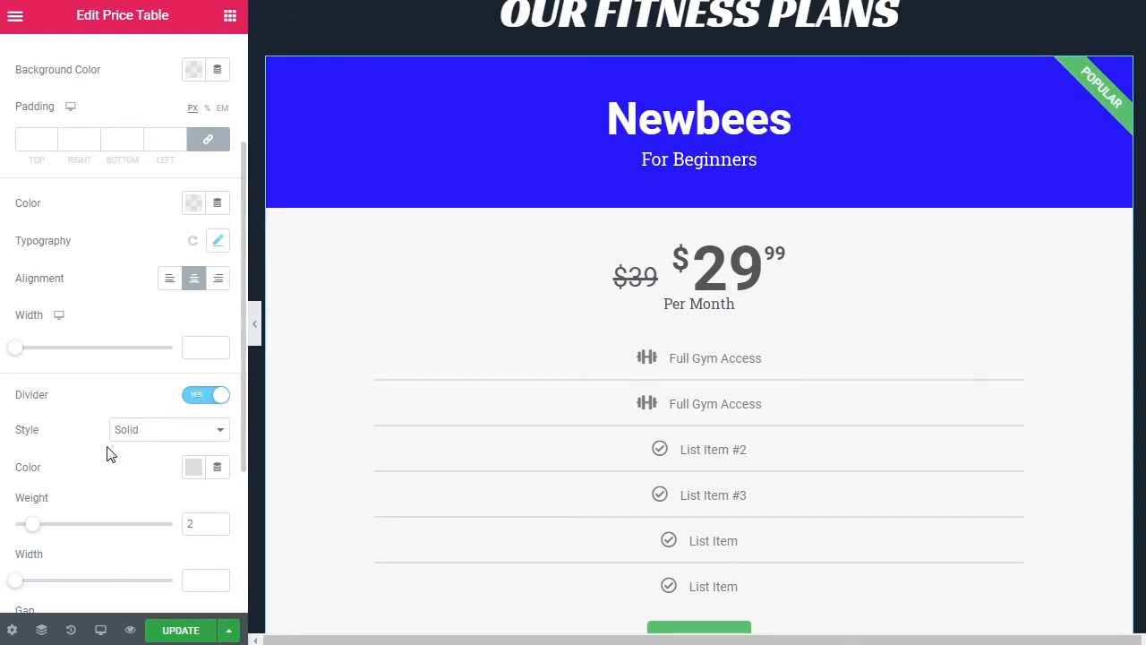
click(161, 437)
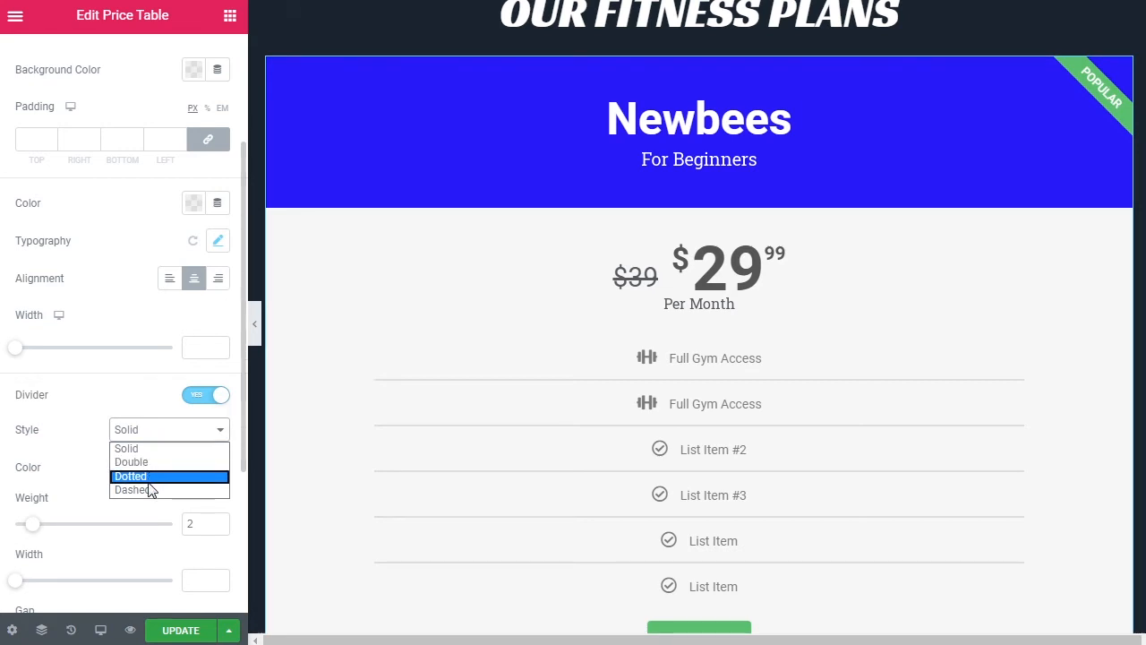
click(126, 450)
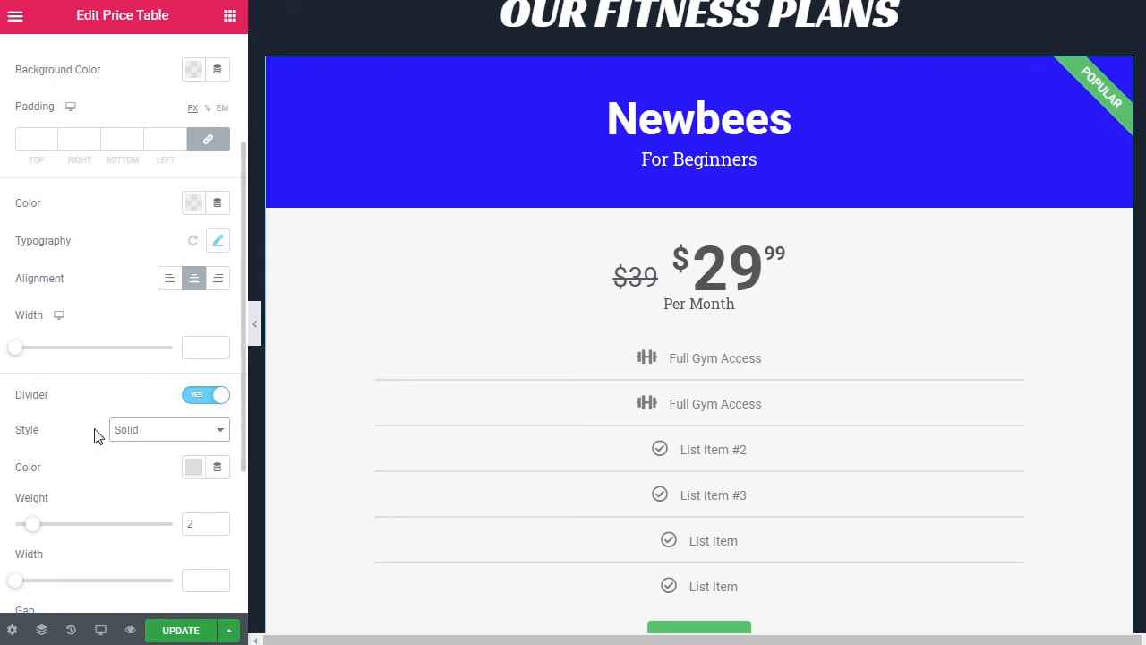
- Check the divider color options and try a heavier divider weight, restoring it to 2
scroll(89, 439, down, 3)
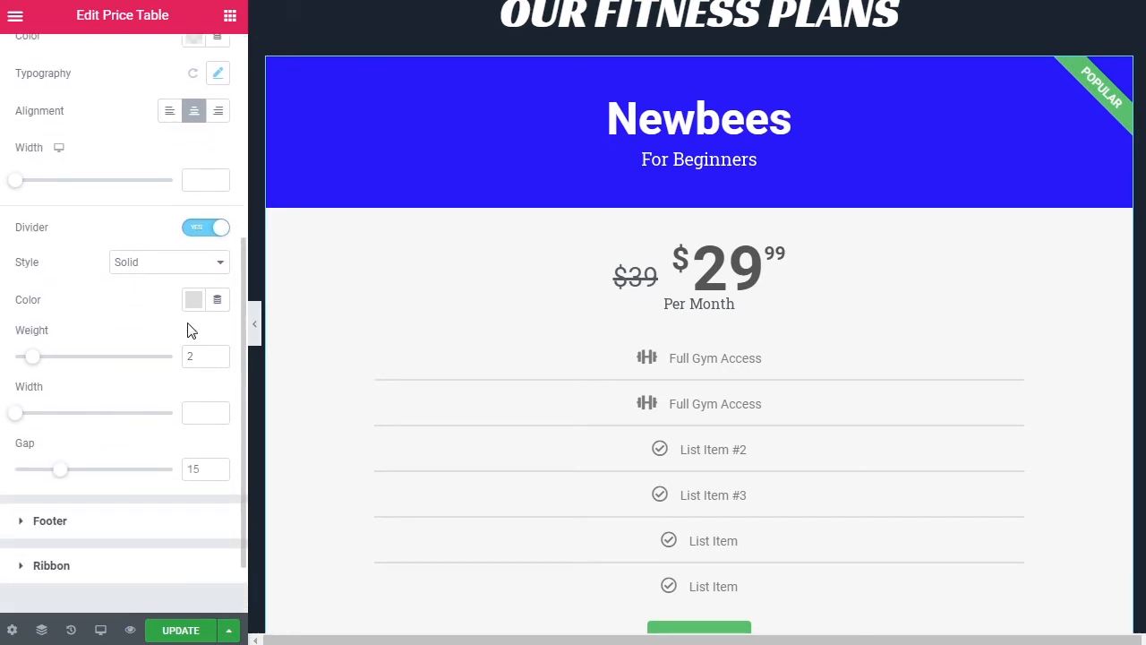
click(194, 301)
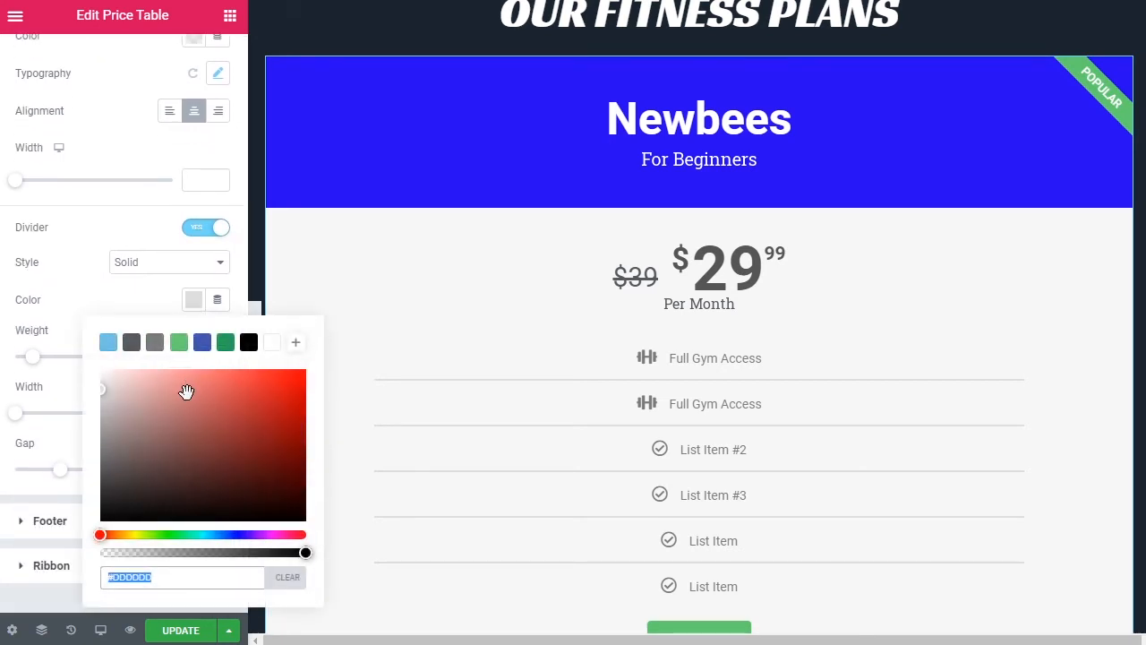
click(73, 303)
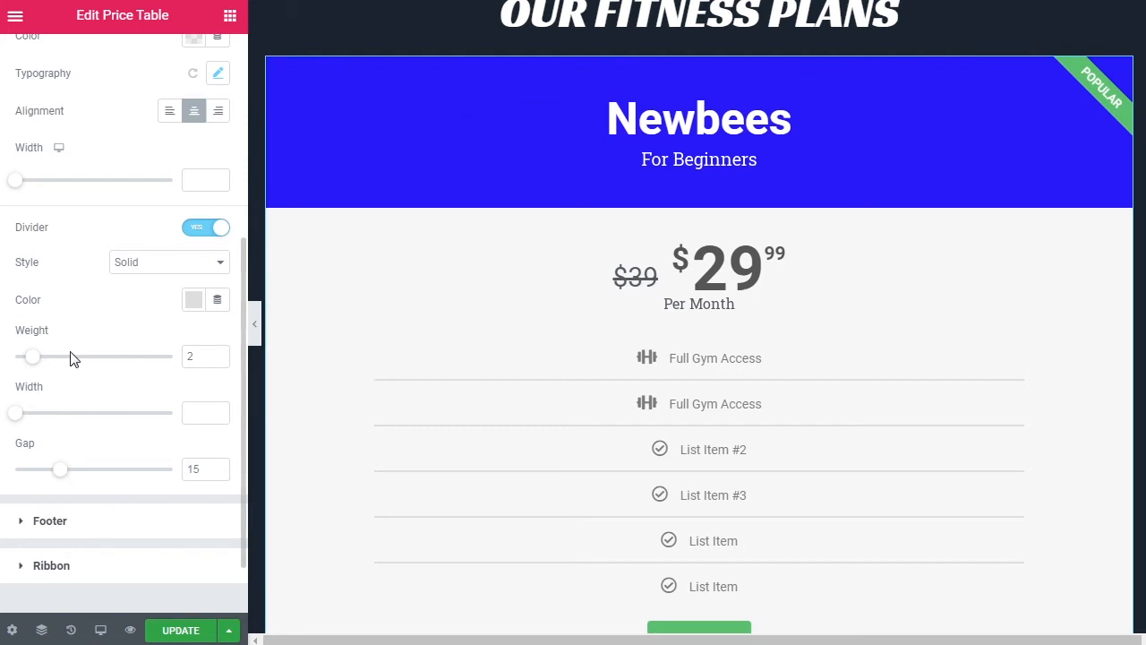
drag(47, 365, 101, 365)
drag(209, 361, 152, 363)
text(2)
- Try a divider width of 43 for the features list and clear it
drag(18, 420, 82, 425)
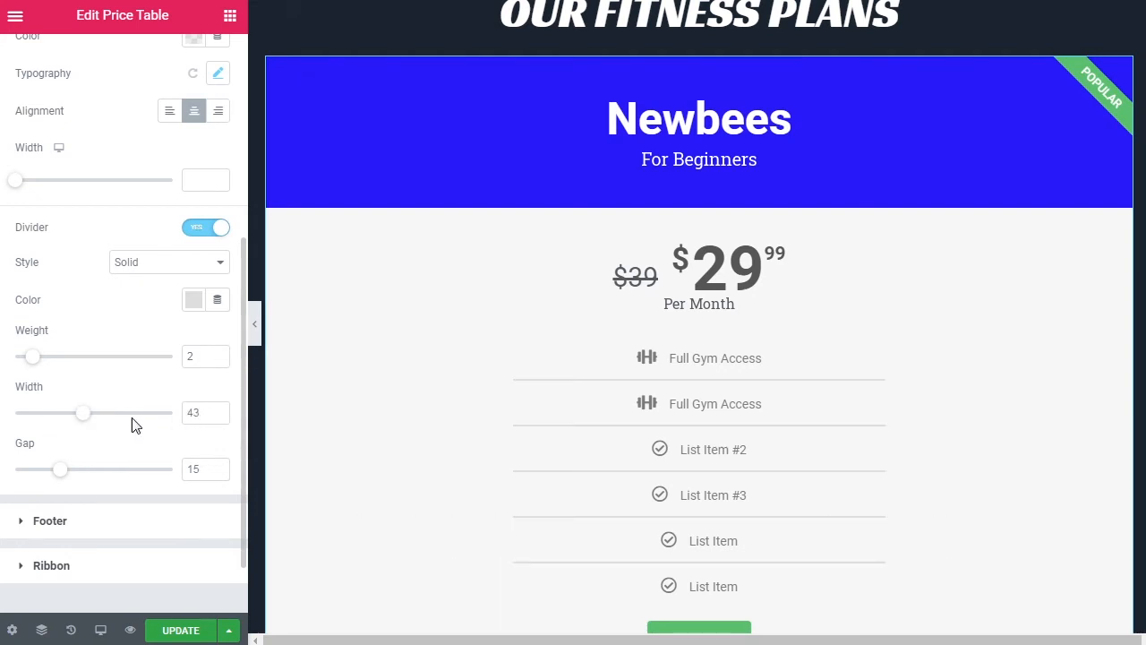
double_click(193, 412)
key(BackSpace)
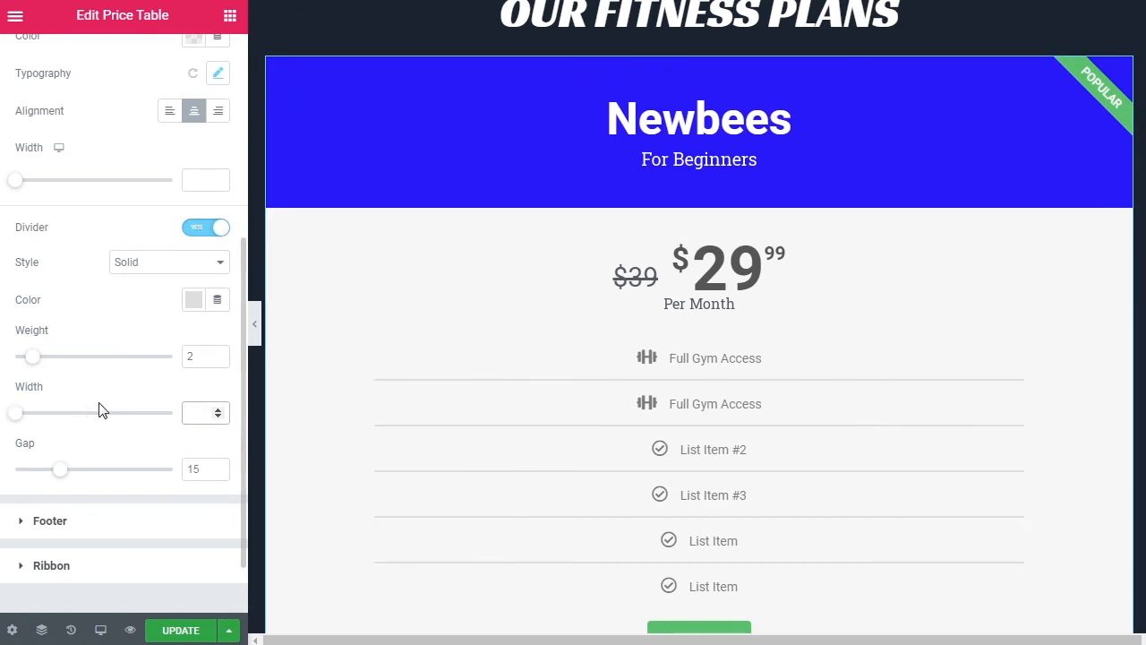
- Experiment with the gap around the features list dividers and set it to 12
click(60, 471)
drag(60, 472, 74, 473)
drag(77, 479, 48, 474)
drag(205, 469, 163, 476)
key(BackSpace)
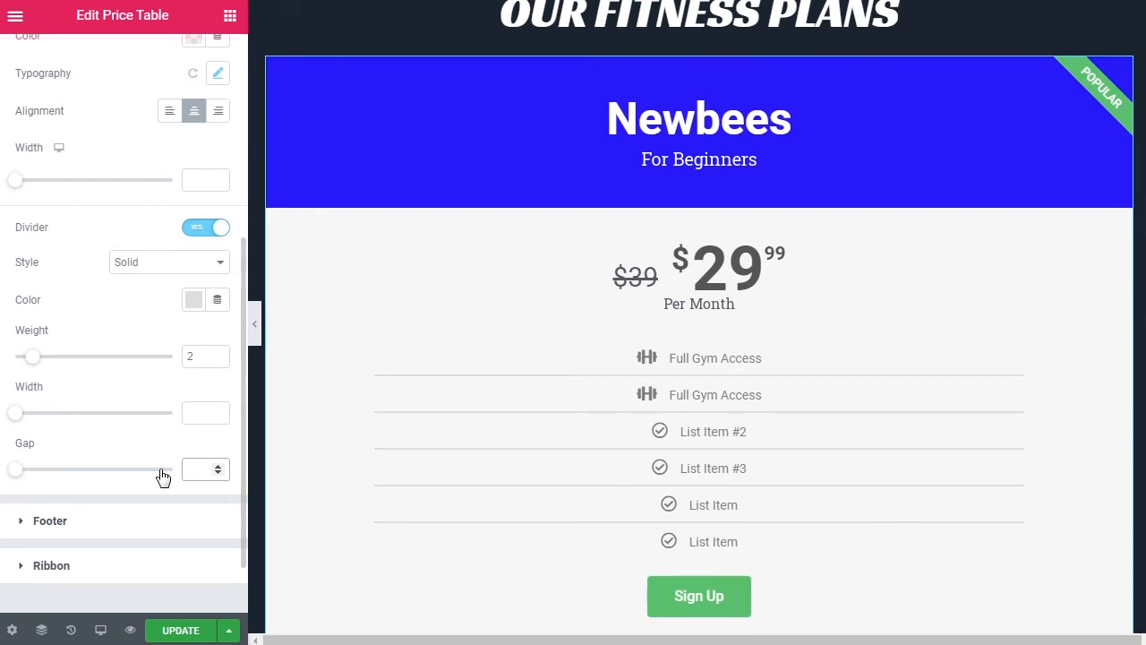
click(42, 472)
drag(205, 464, 152, 472)
text(15)
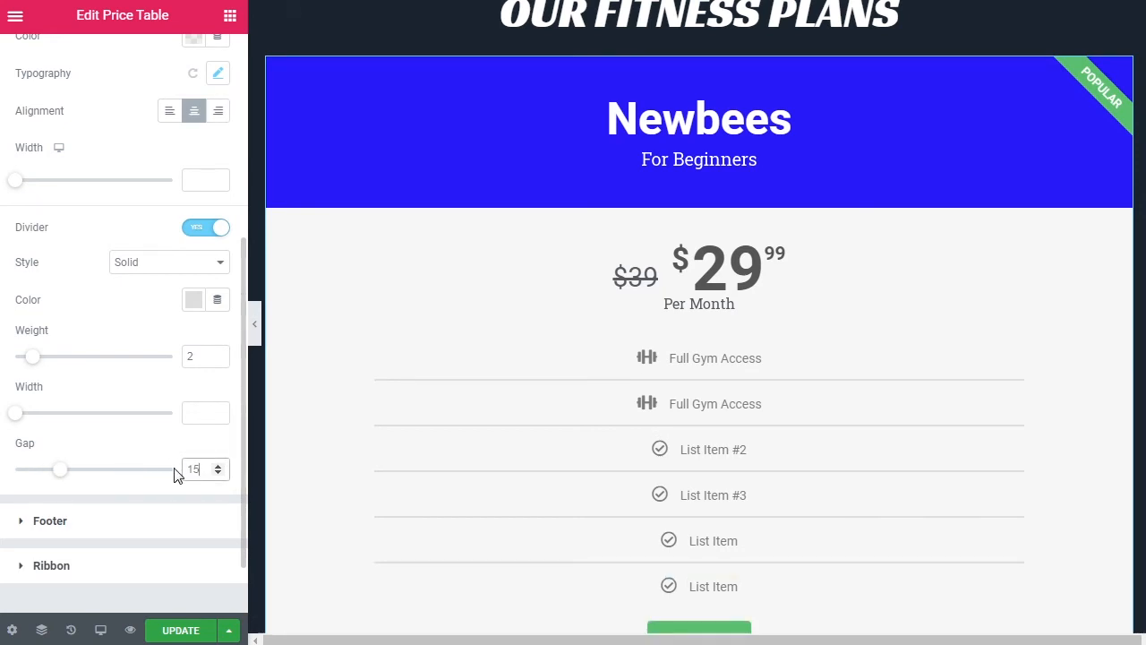
key(Down)
key(Down)
key(Down)
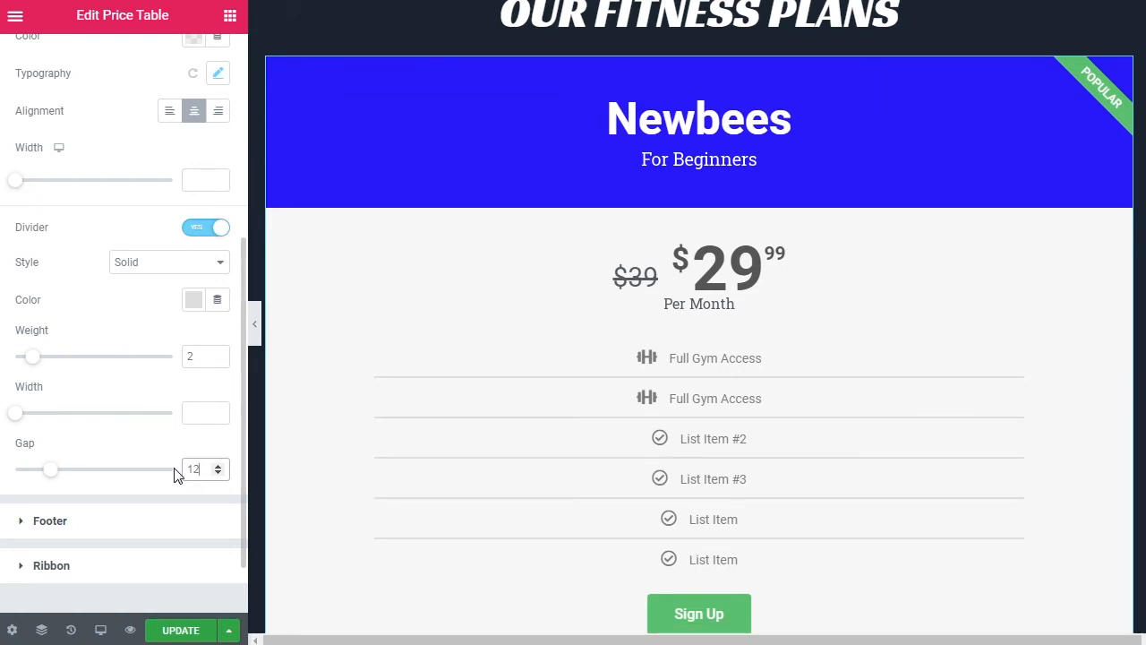
- Try the red #B83A3A as the footer's background color and clear it
click(88, 524)
click(89, 524)
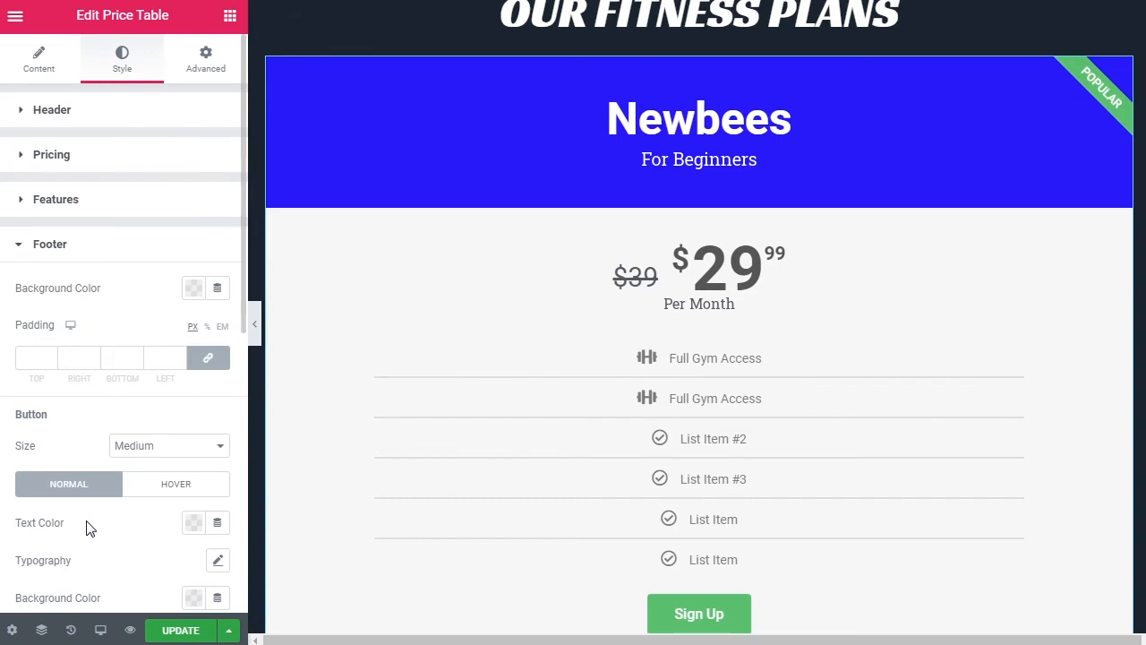
scroll(367, 486, down, 2)
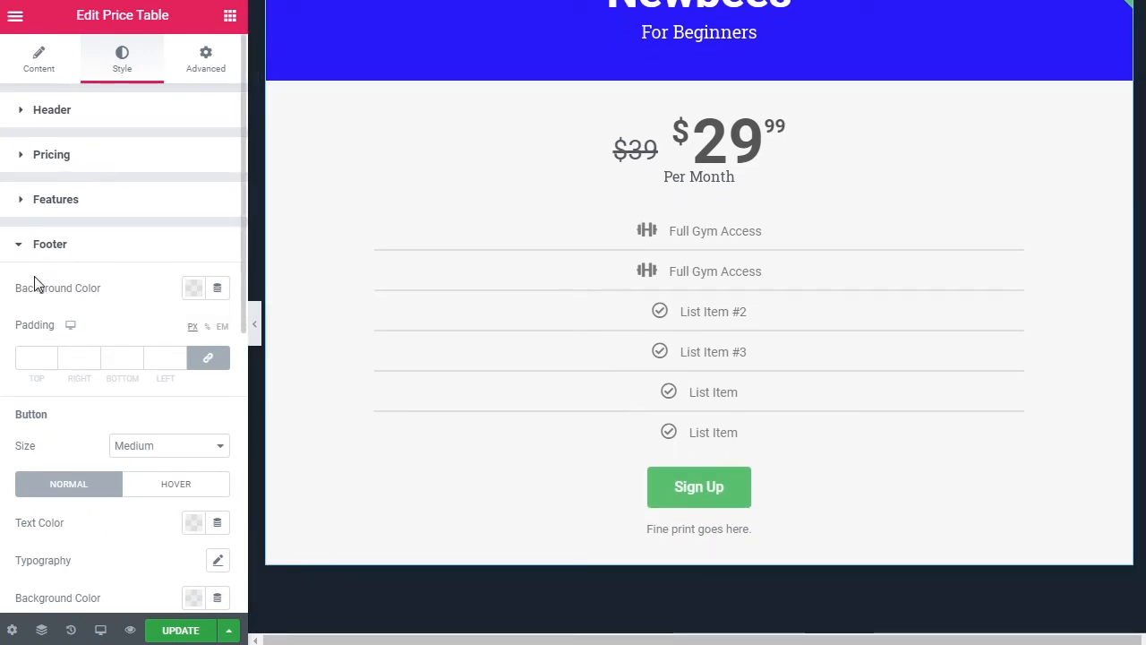
click(193, 288)
mouse_move(192, 396)
mouse_down()
mouse_move(248, 400)
mouse_move(272, 385)
mouse_move(241, 398)
mouse_up()
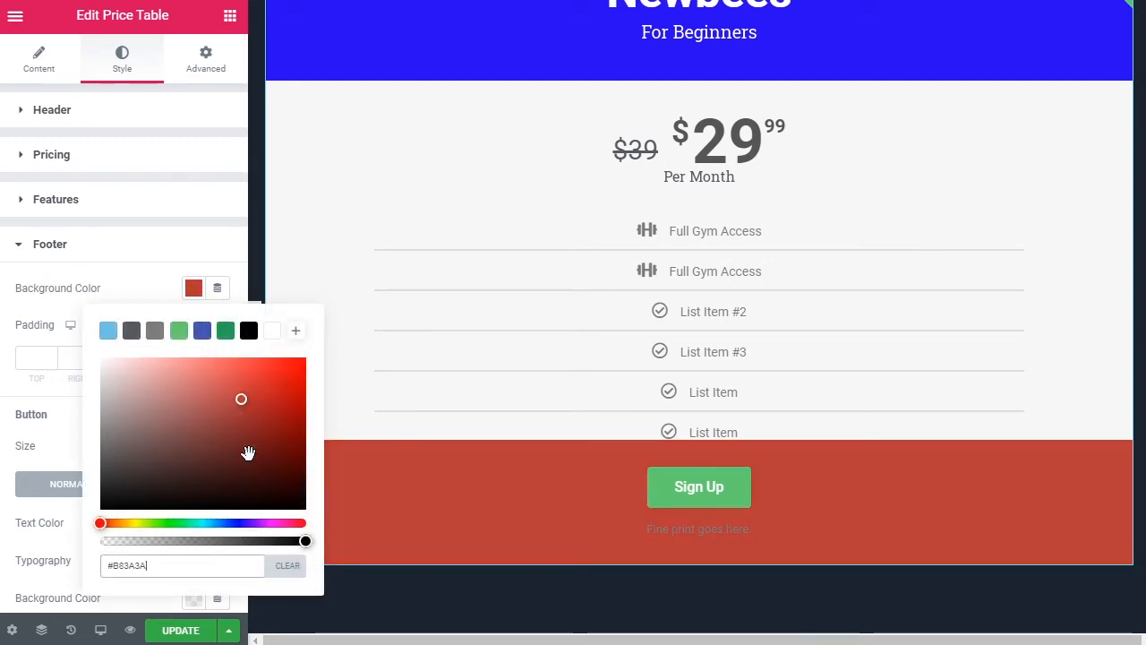
click(285, 566)
click(38, 307)
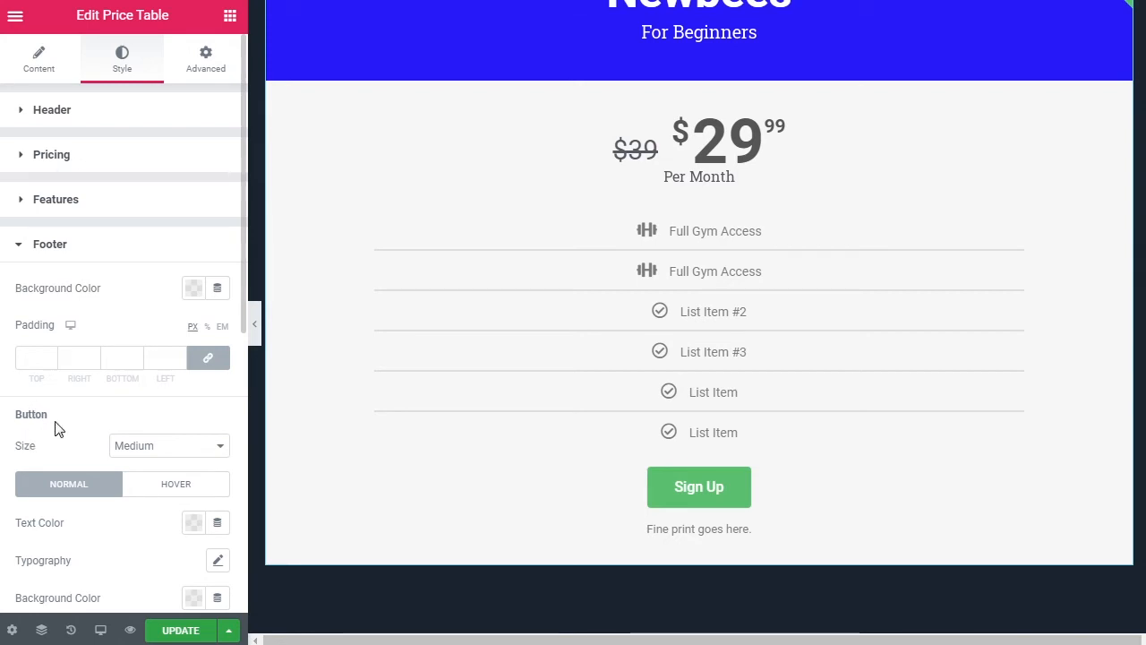
- Set the footer button's size to Large and check its hover-state styling options
click(187, 455)
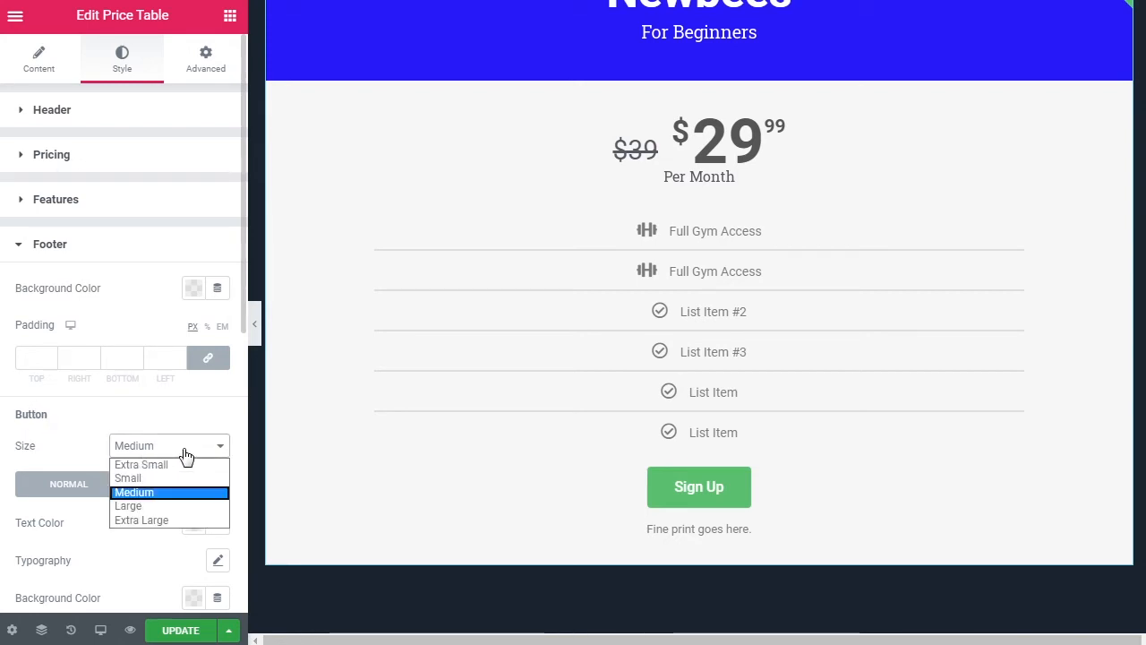
click(160, 505)
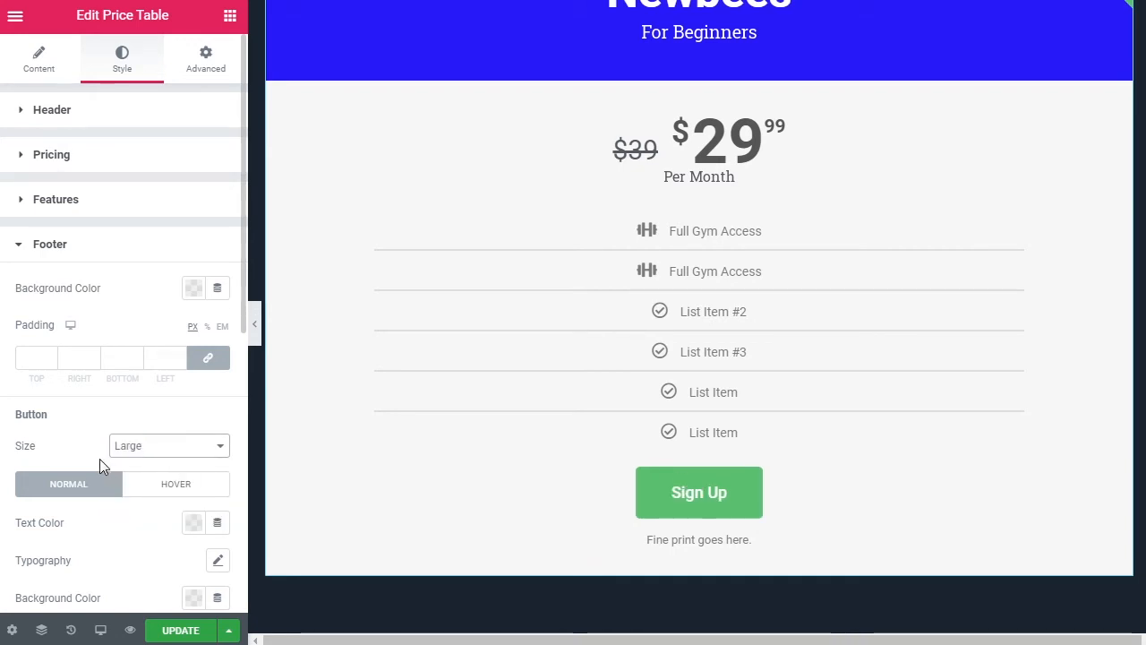
scroll(95, 463, down, 2)
scroll(95, 463, down, 1)
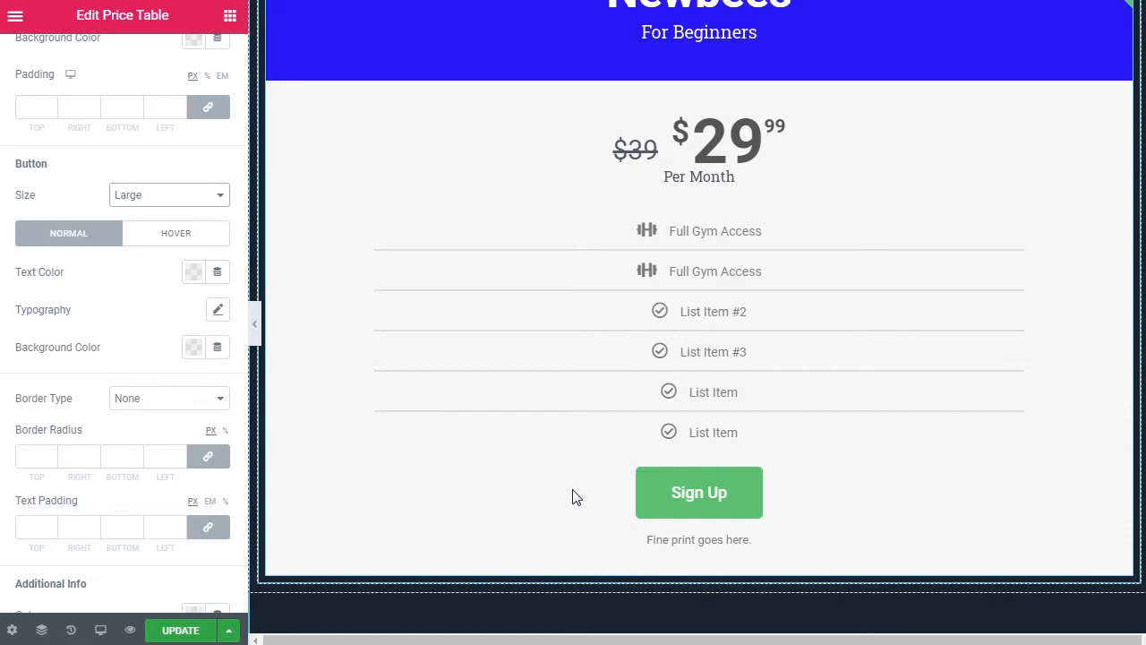
click(151, 236)
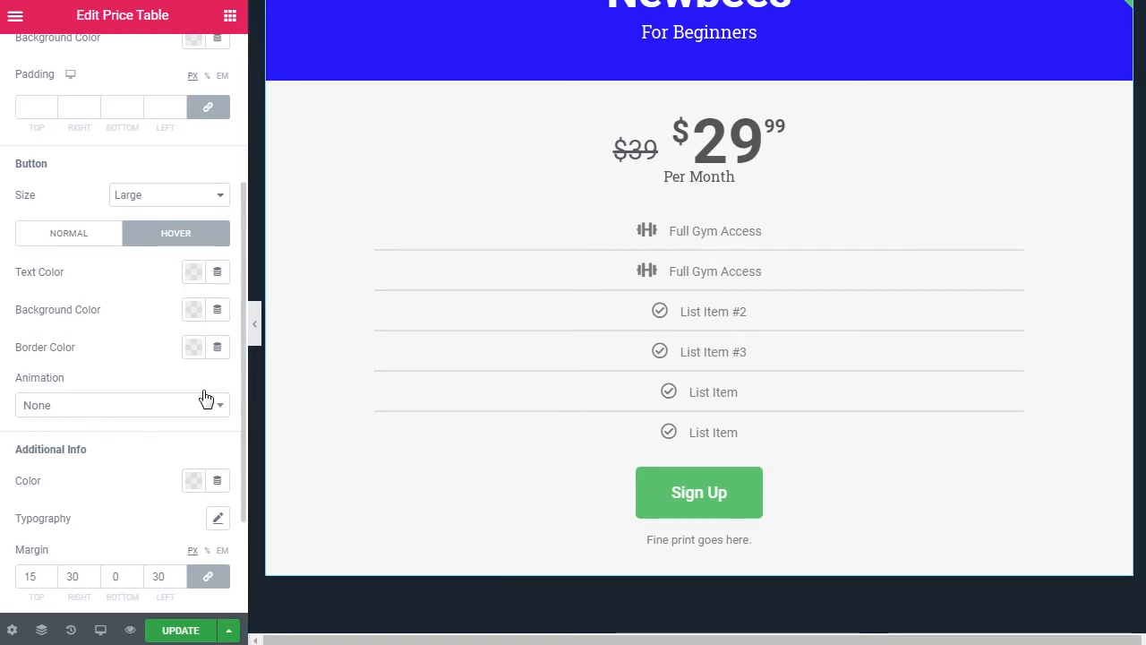
click(62, 236)
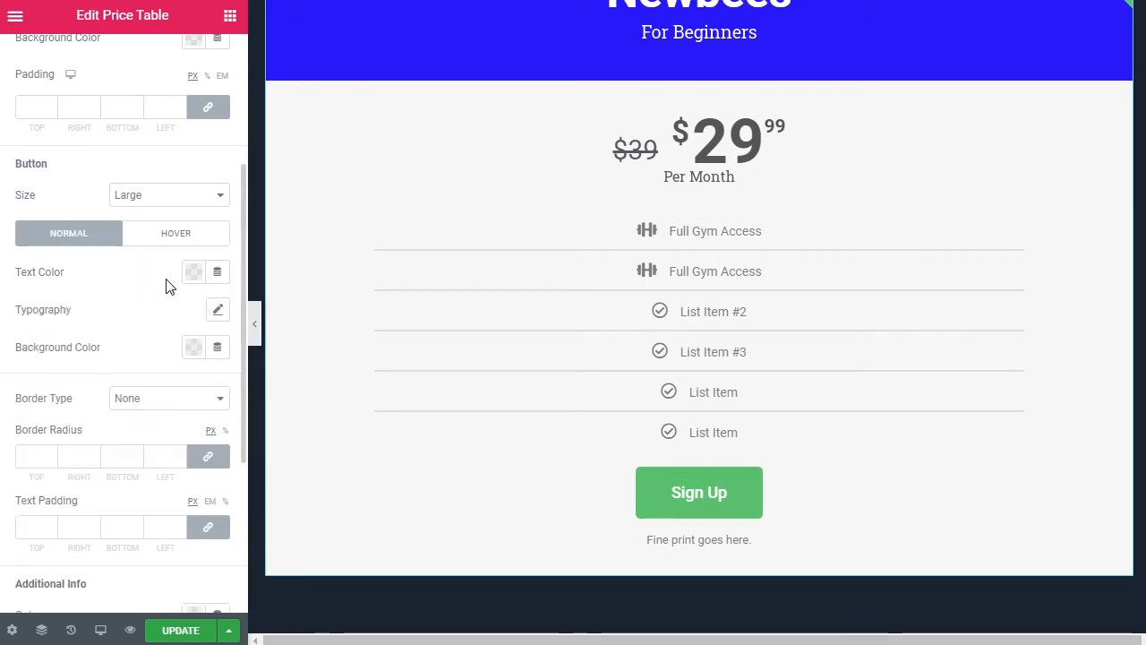
- Set the Sign Up button's normal-state text color to the blue #3000FF
click(193, 274)
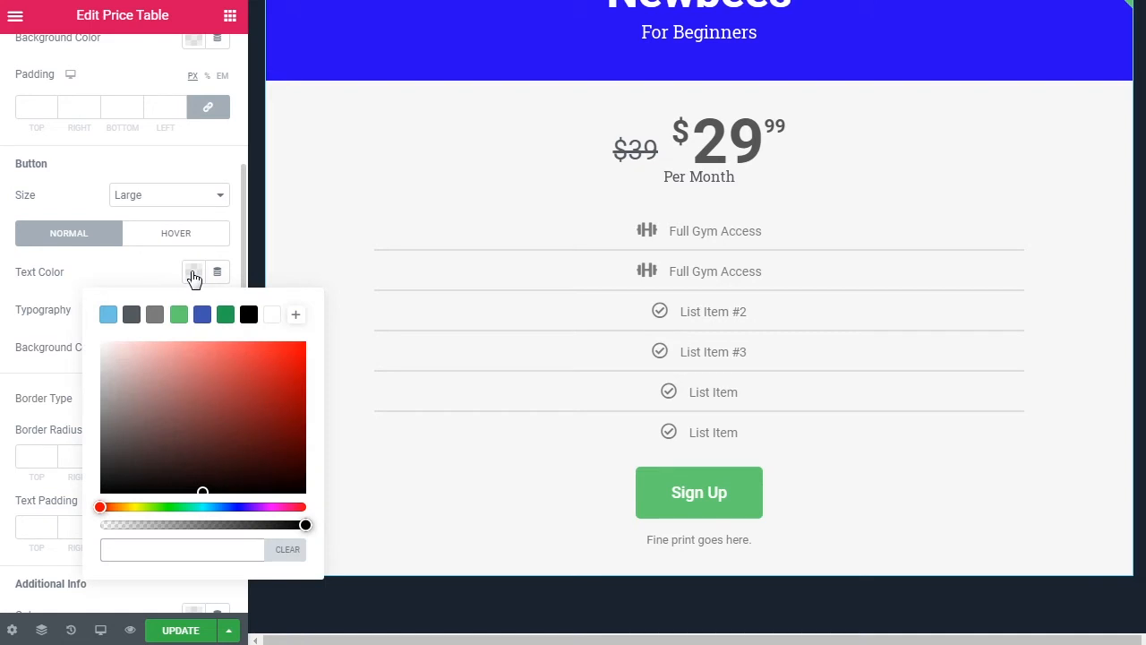
click(241, 507)
drag(295, 366, 313, 346)
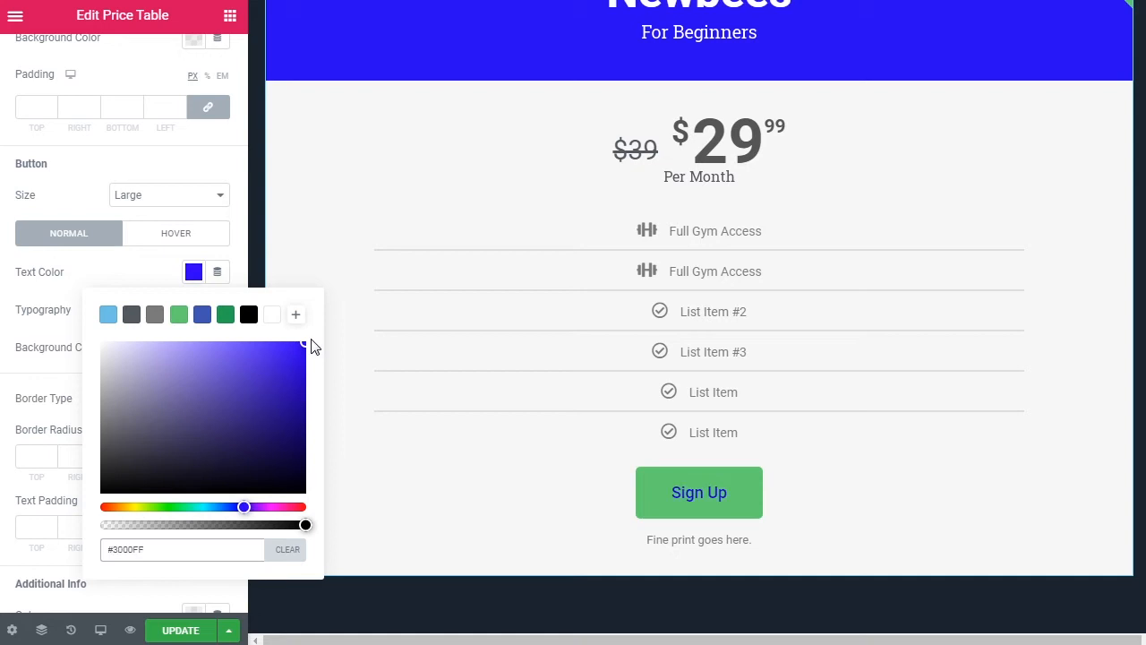
click(67, 272)
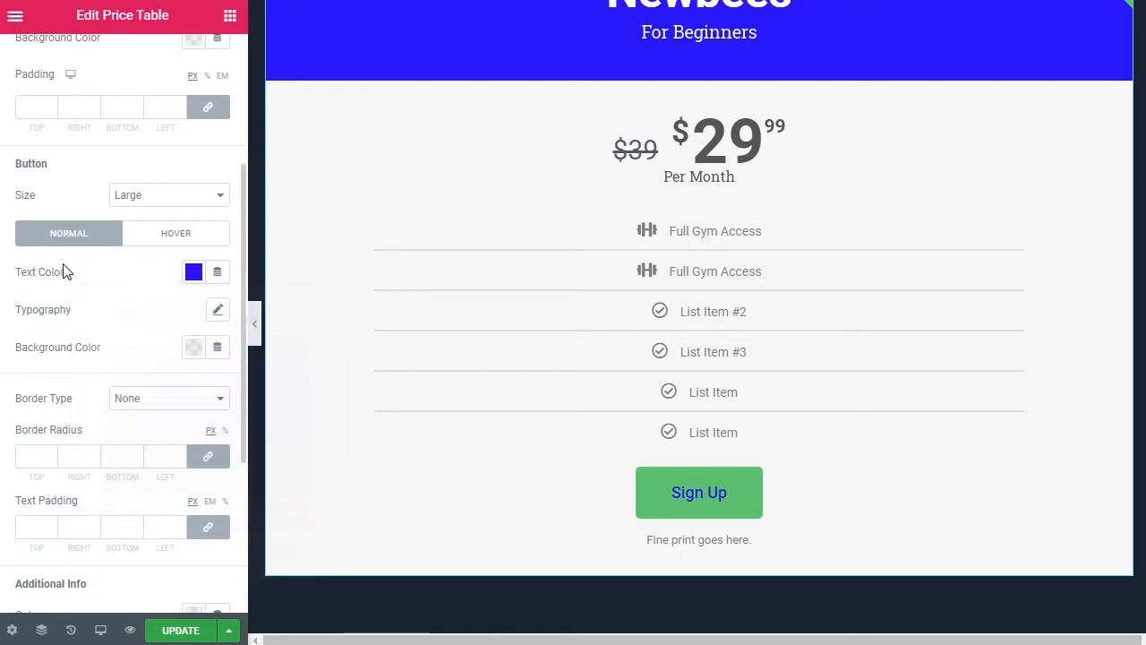
- Set the Sign Up button's typography to weight 700 and size 30 px
click(218, 310)
click(162, 464)
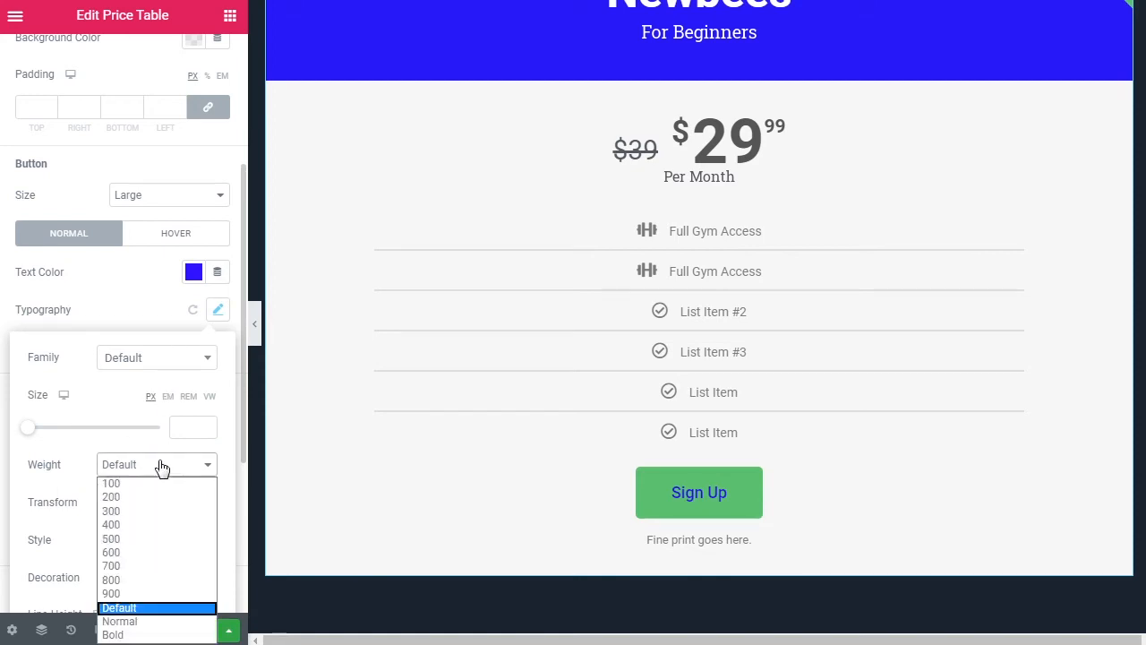
click(144, 567)
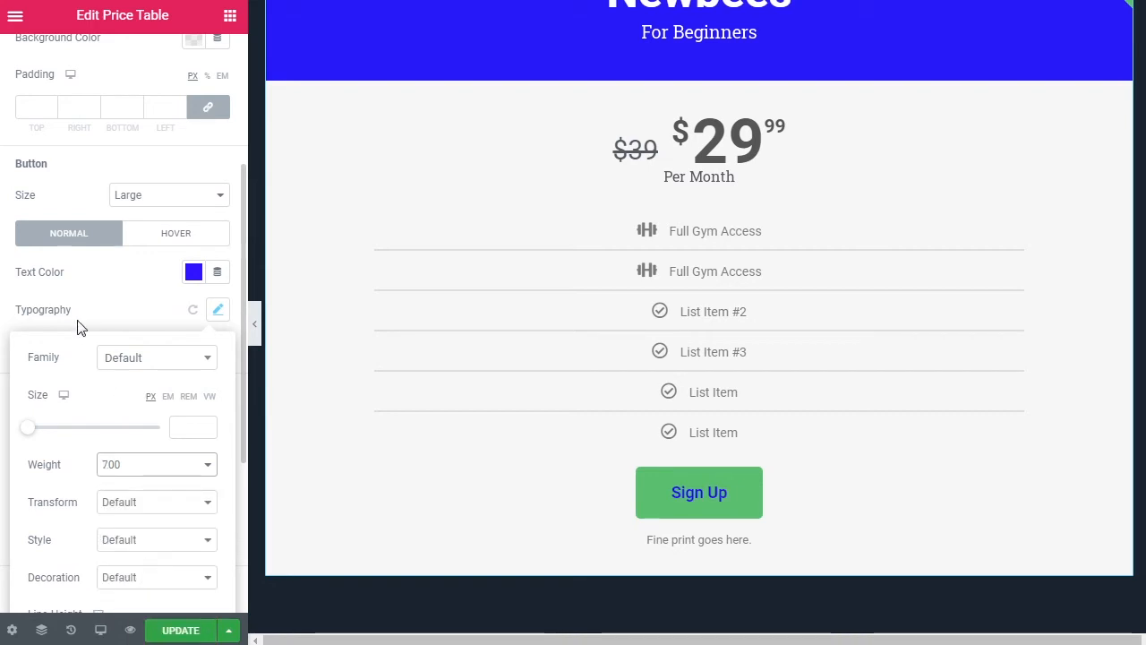
click(34, 429)
mouse_move(36, 434)
mouse_down()
mouse_move(83, 436)
mouse_move(54, 436)
mouse_up()
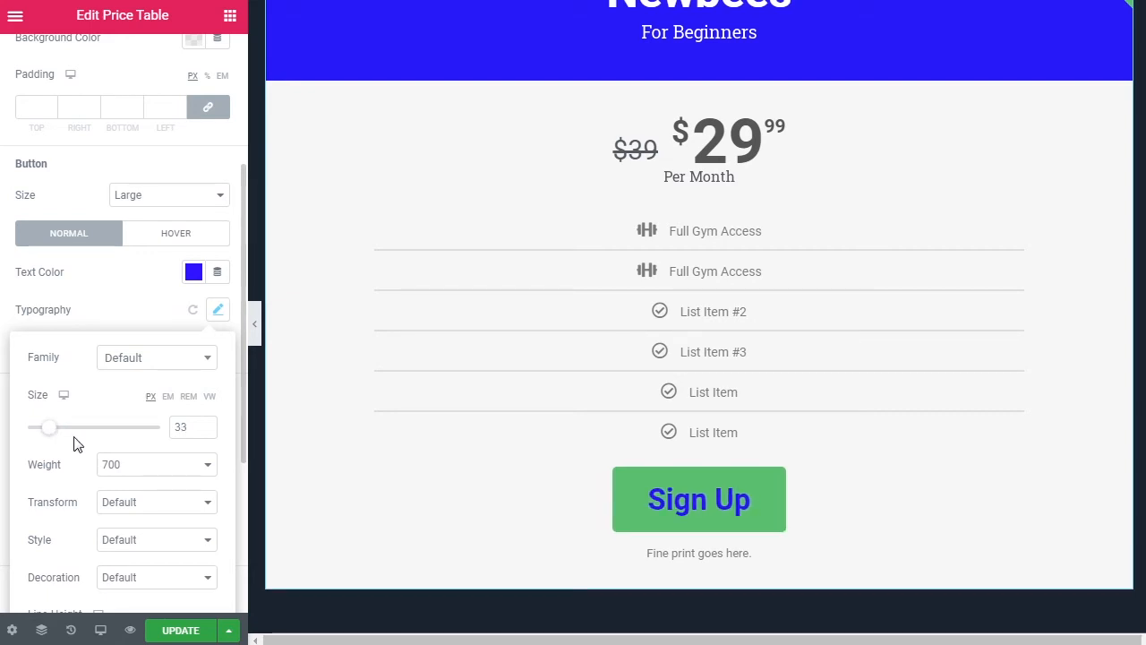
drag(192, 427, 154, 423)
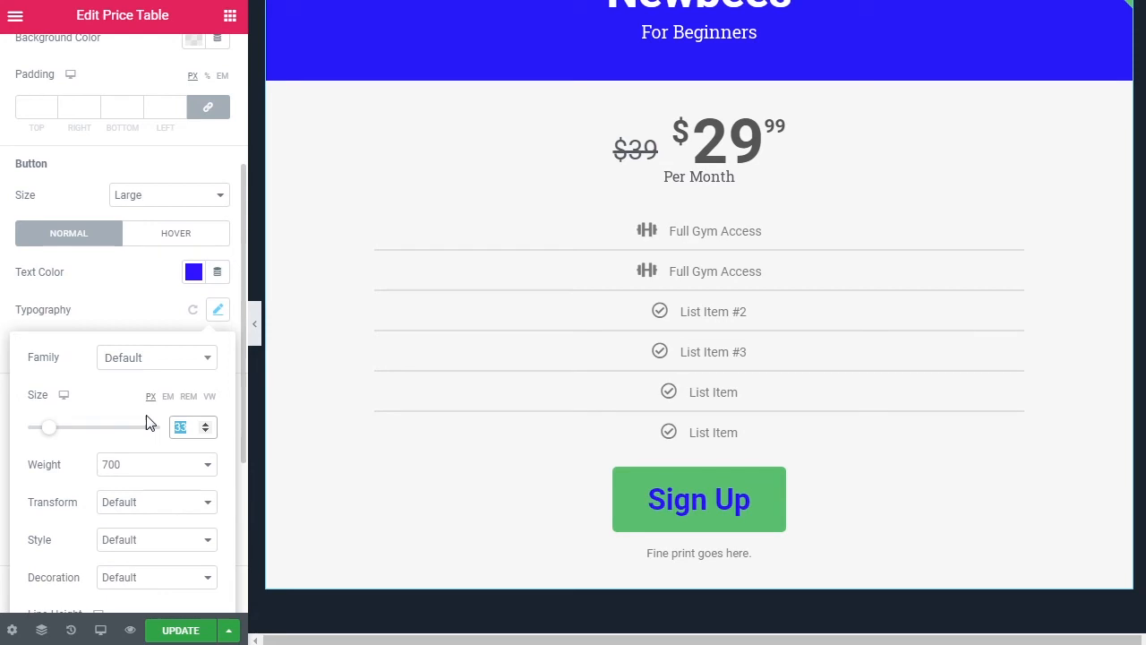
text(30)
click(76, 321)
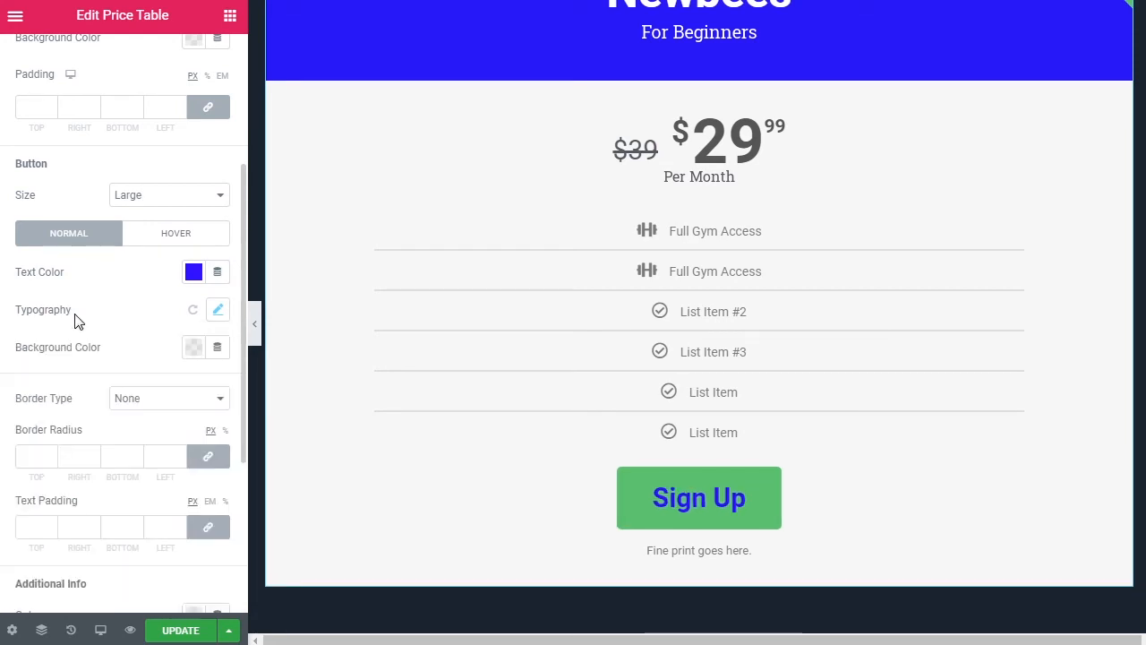
- Set the Sign Up button's normal-state background color to the yellow #DAE004
click(193, 348)
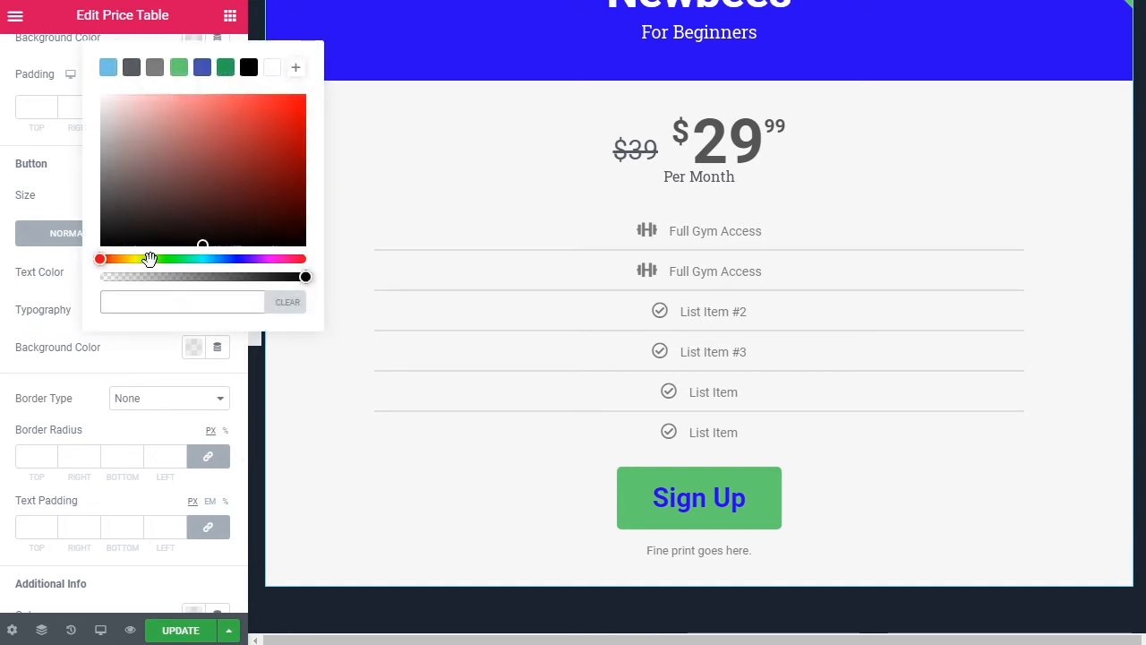
click(138, 259)
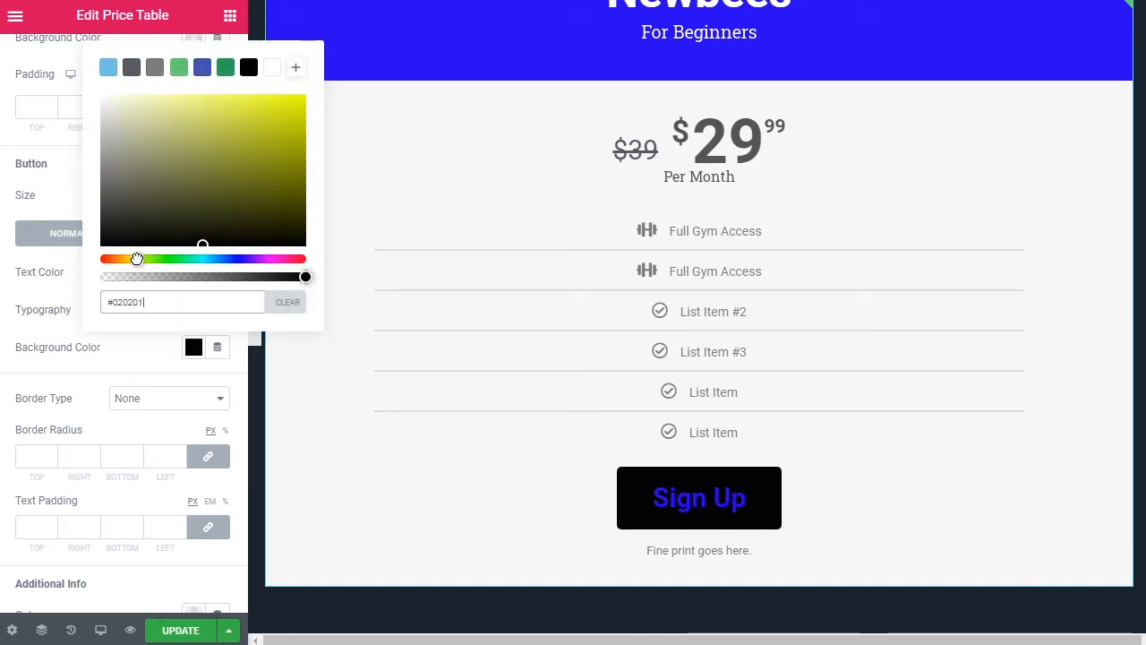
drag(136, 258, 134, 258)
mouse_move(284, 105)
mouse_down()
mouse_move(309, 99)
mouse_move(299, 136)
mouse_move(302, 114)
mouse_up()
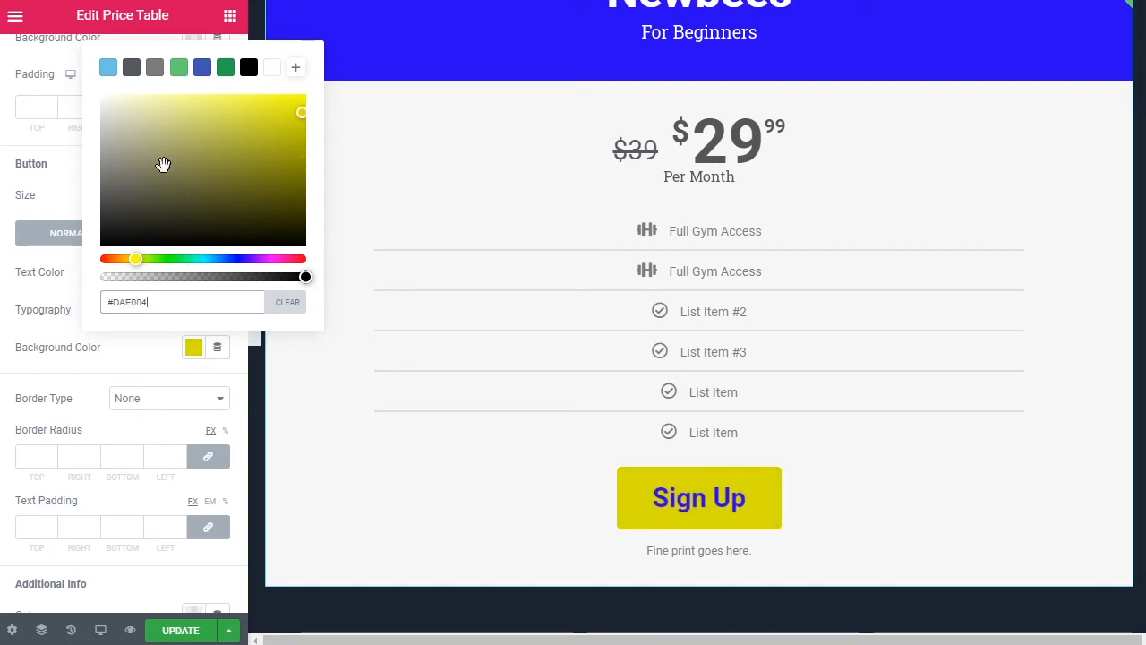
click(89, 366)
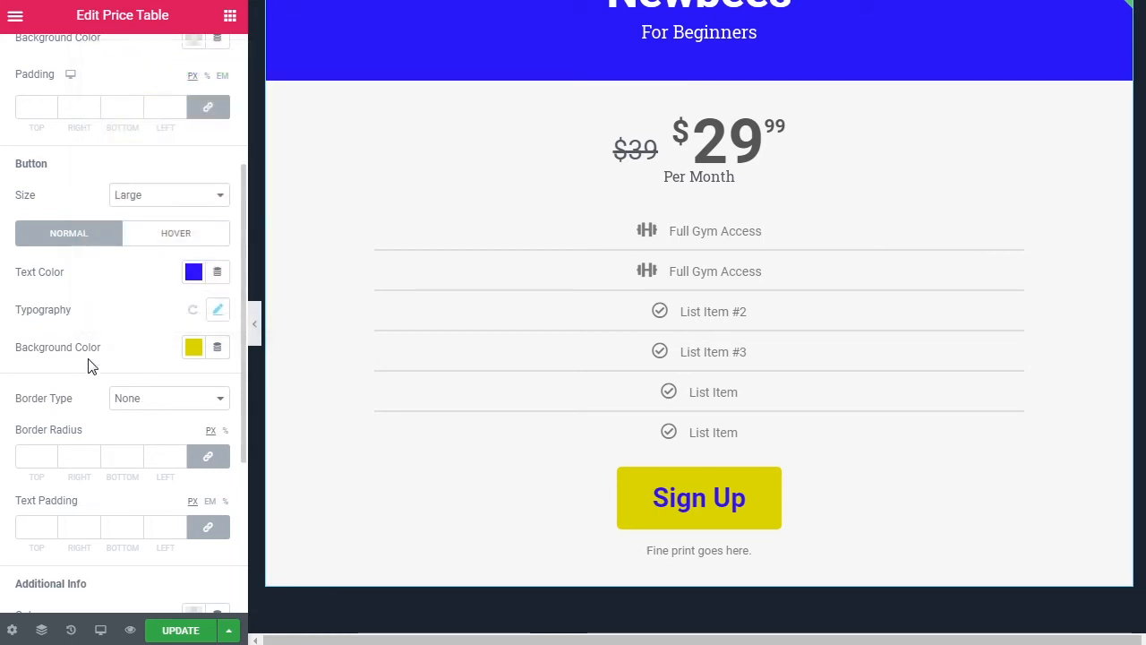
- Set the Sign Up button's hover-state background color to the darker yellow #E3BC08
click(179, 242)
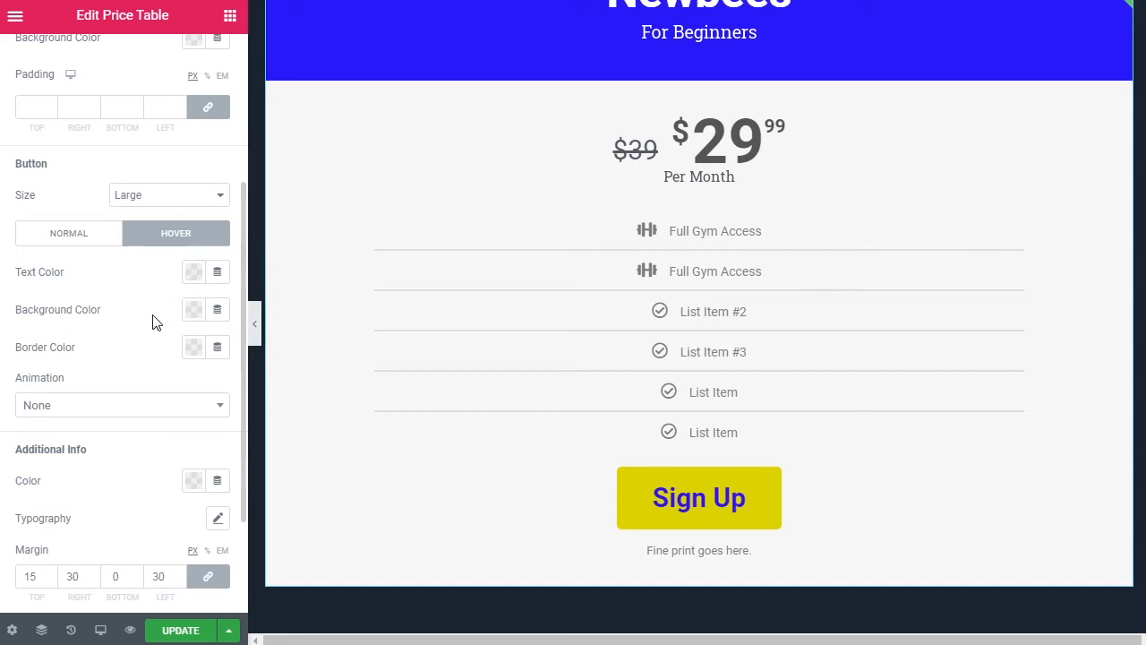
click(194, 310)
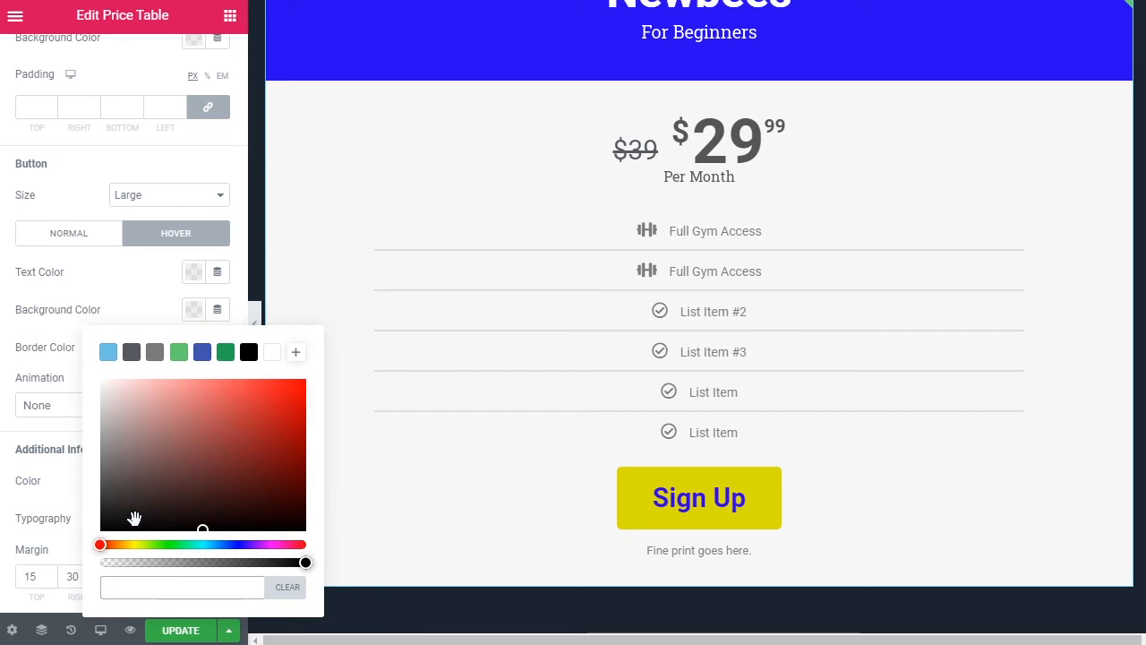
click(125, 544)
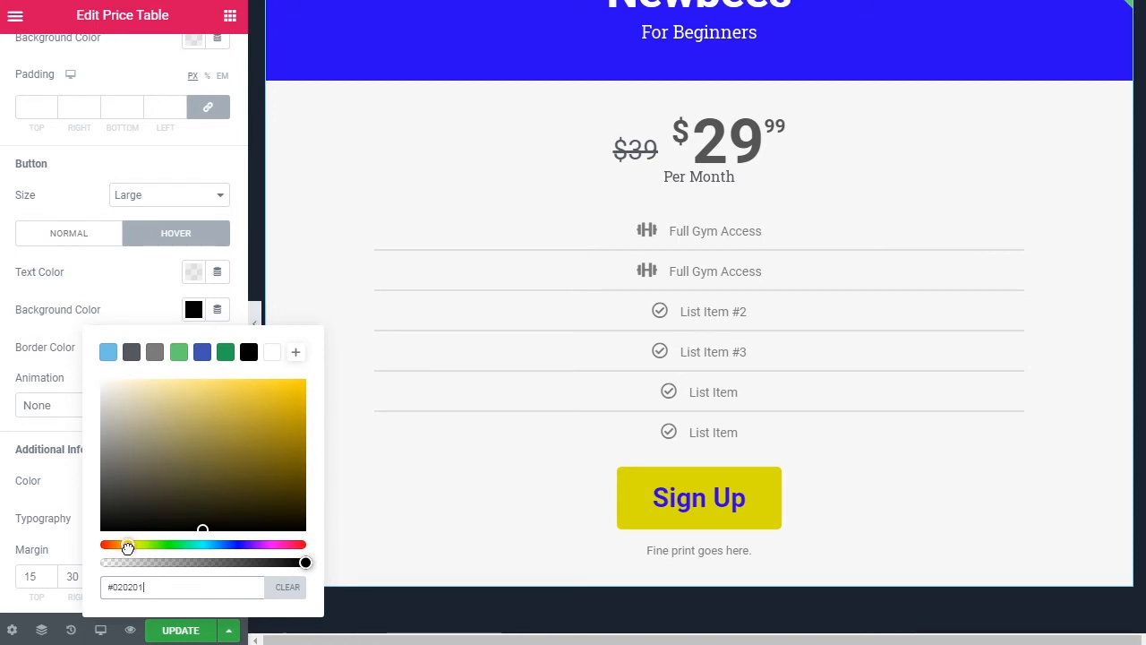
drag(241, 436, 301, 444)
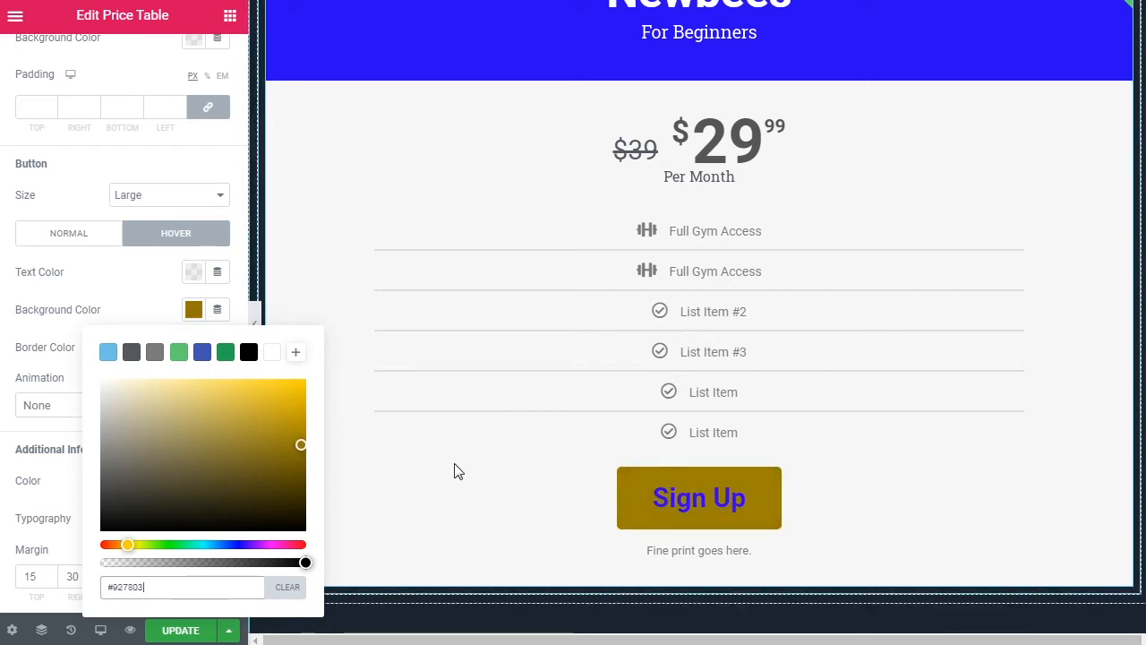
click(297, 398)
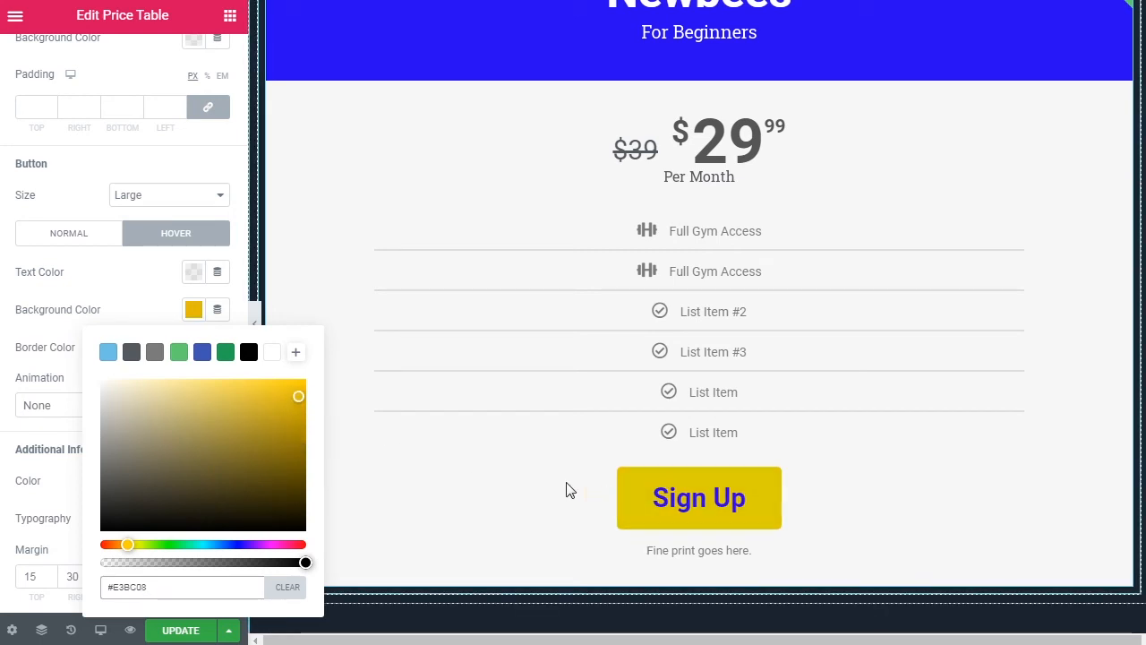
click(106, 318)
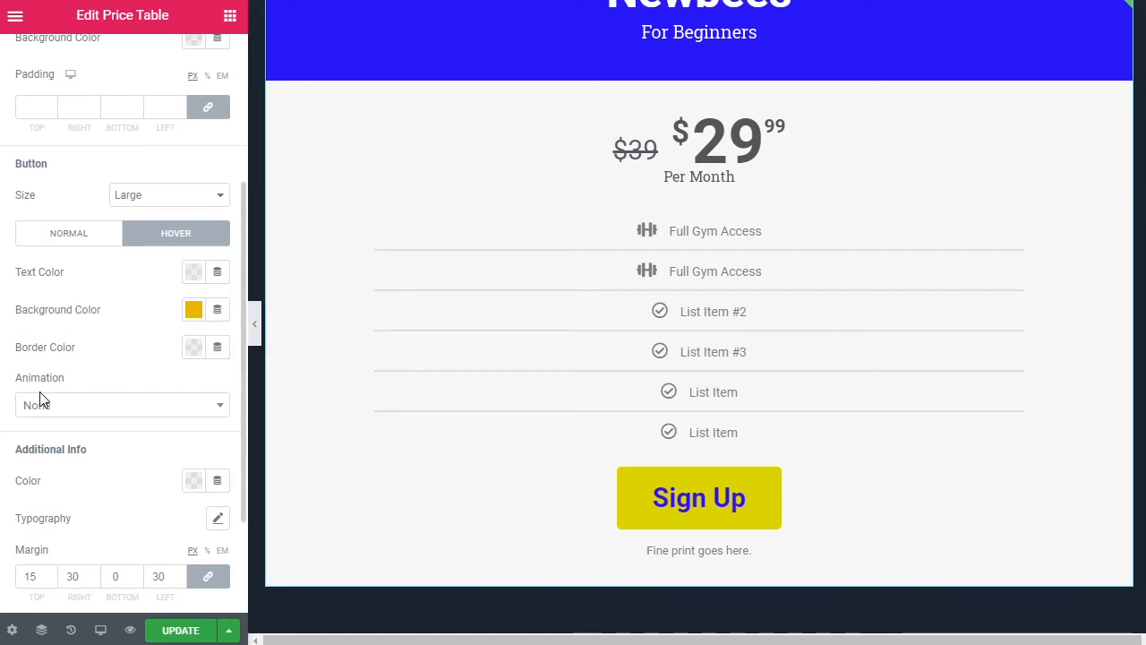
- Try the Pop animation on the Sign Up button's hover state and clear it
click(94, 408)
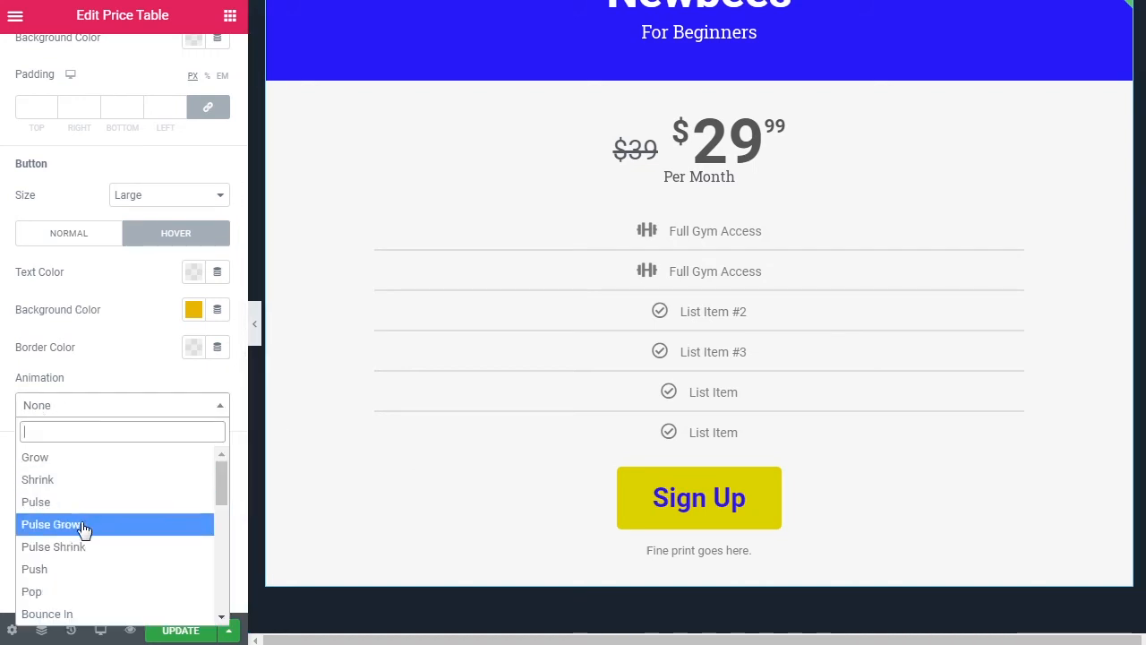
click(63, 590)
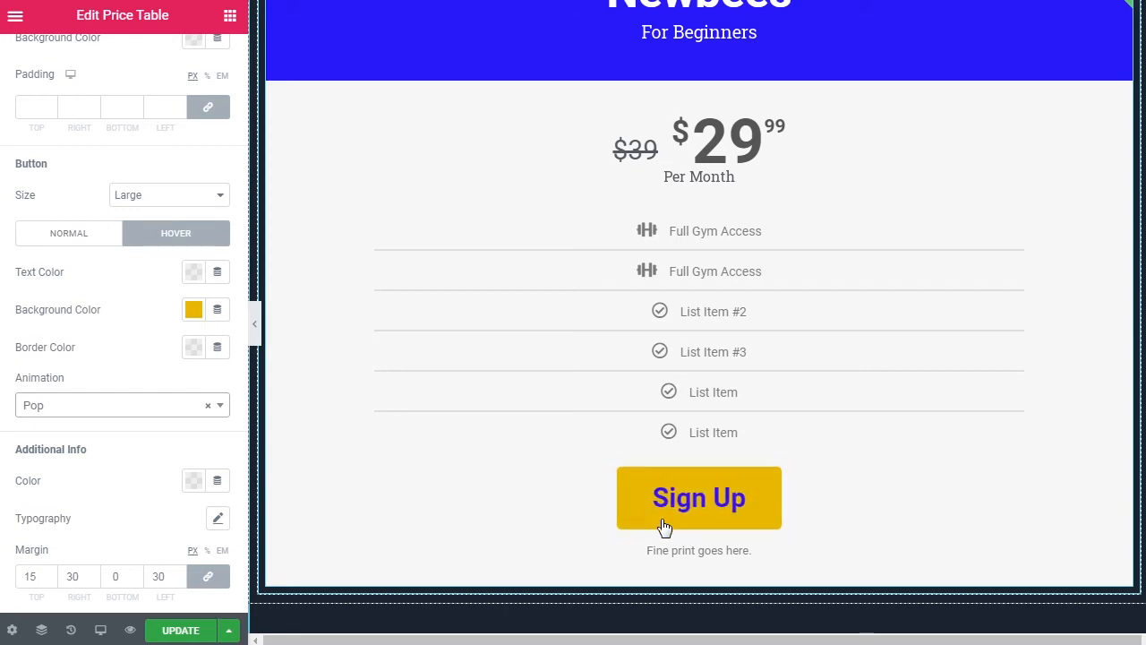
click(82, 403)
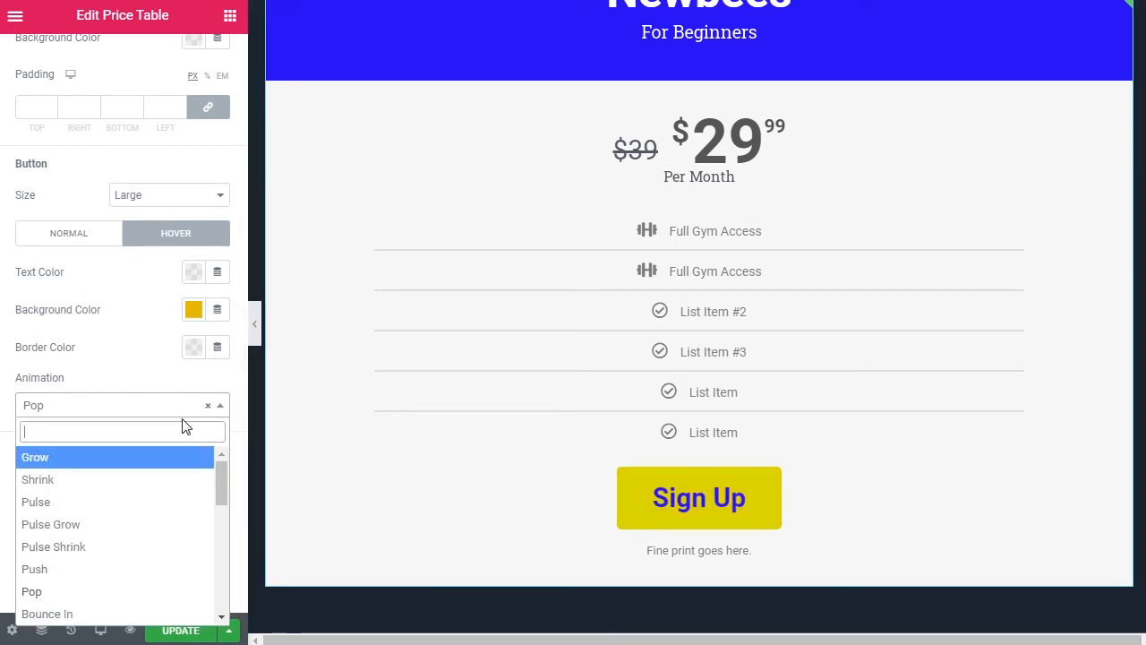
click(105, 379)
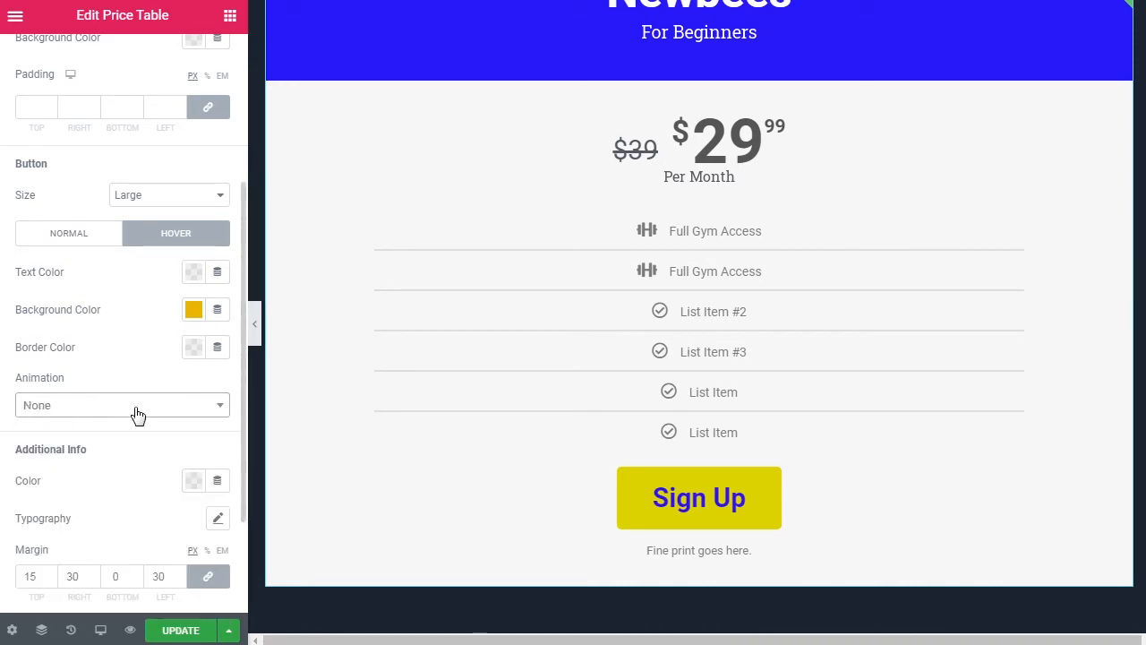
- Check the border types for the Sign Up button's normal state and set its border radius to 10 px on all corners
click(69, 235)
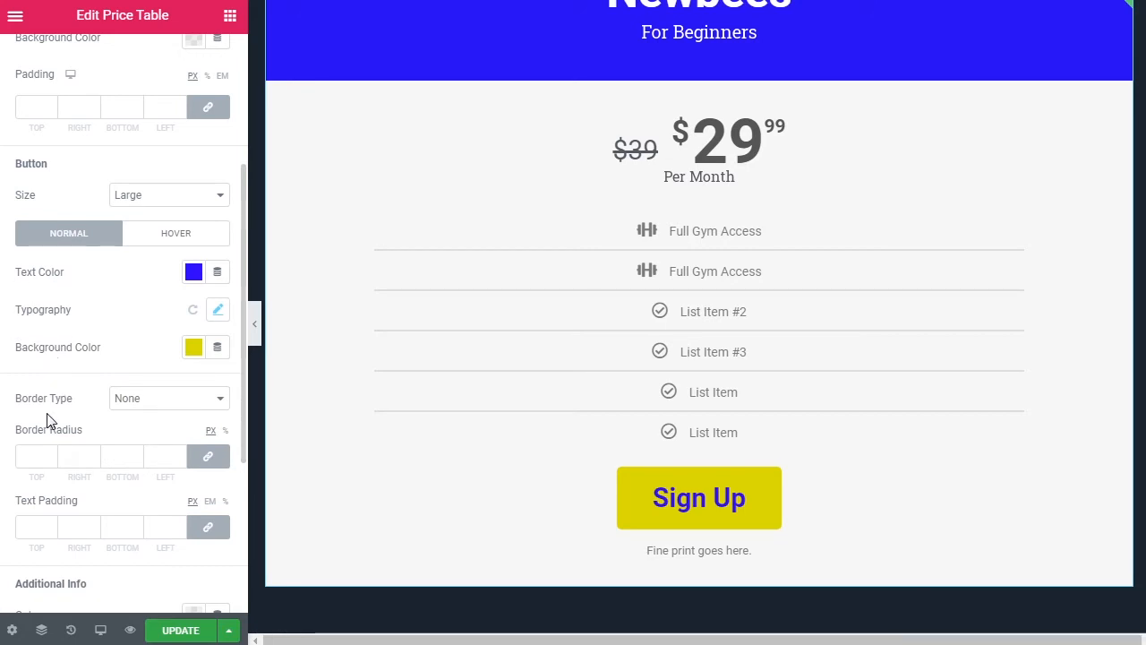
click(153, 403)
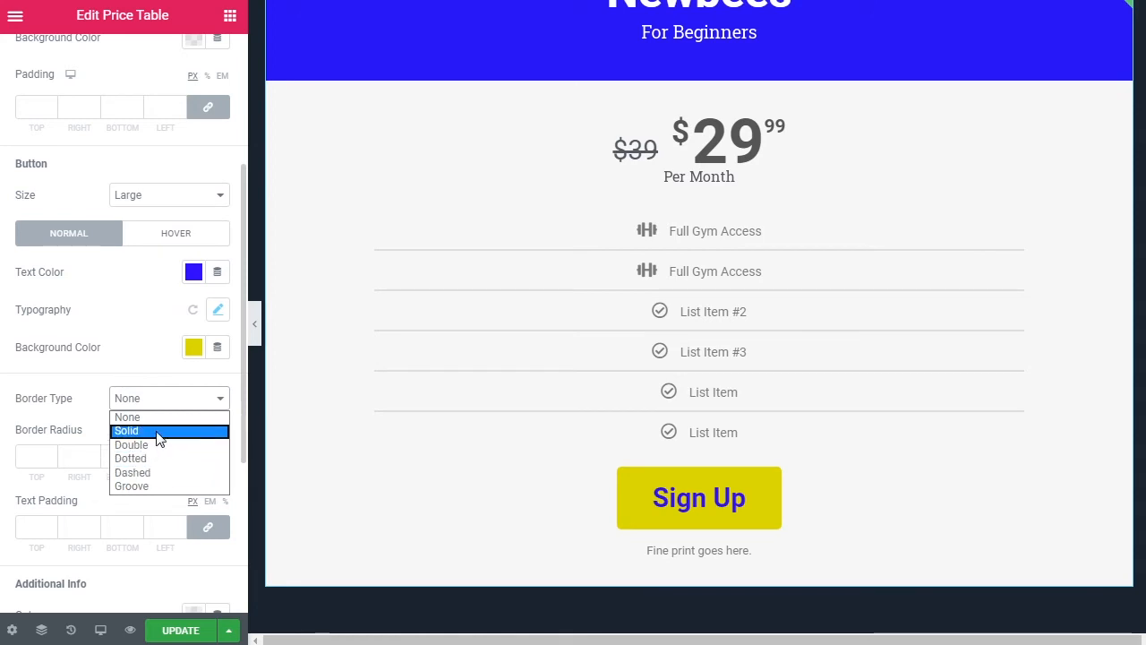
click(83, 412)
click(46, 459)
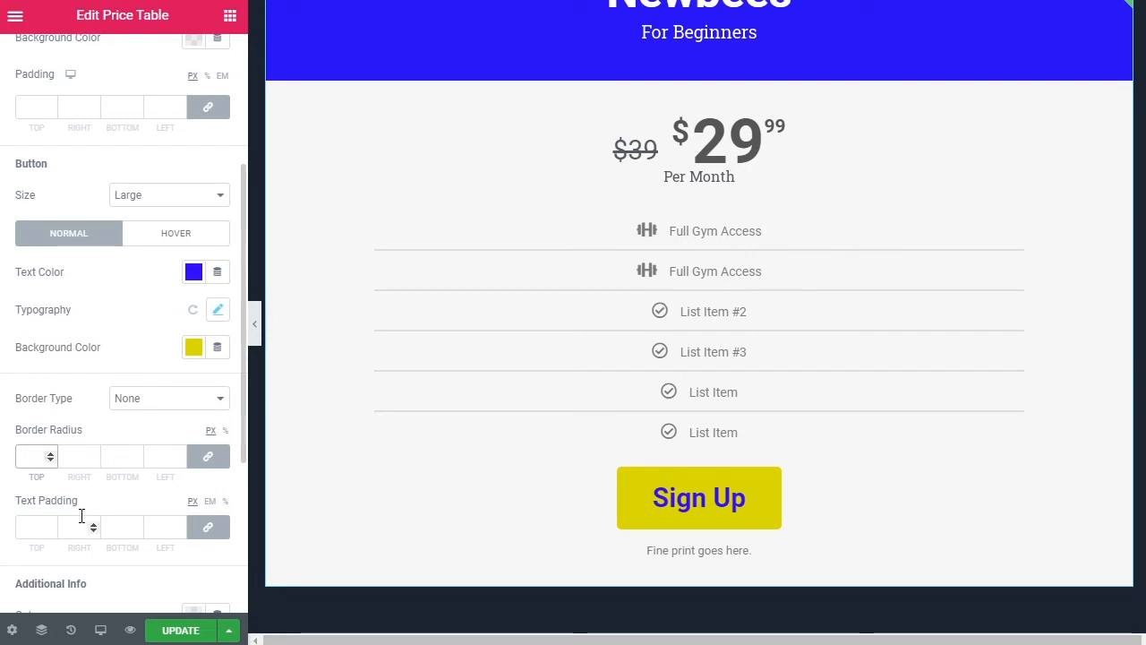
text(10)
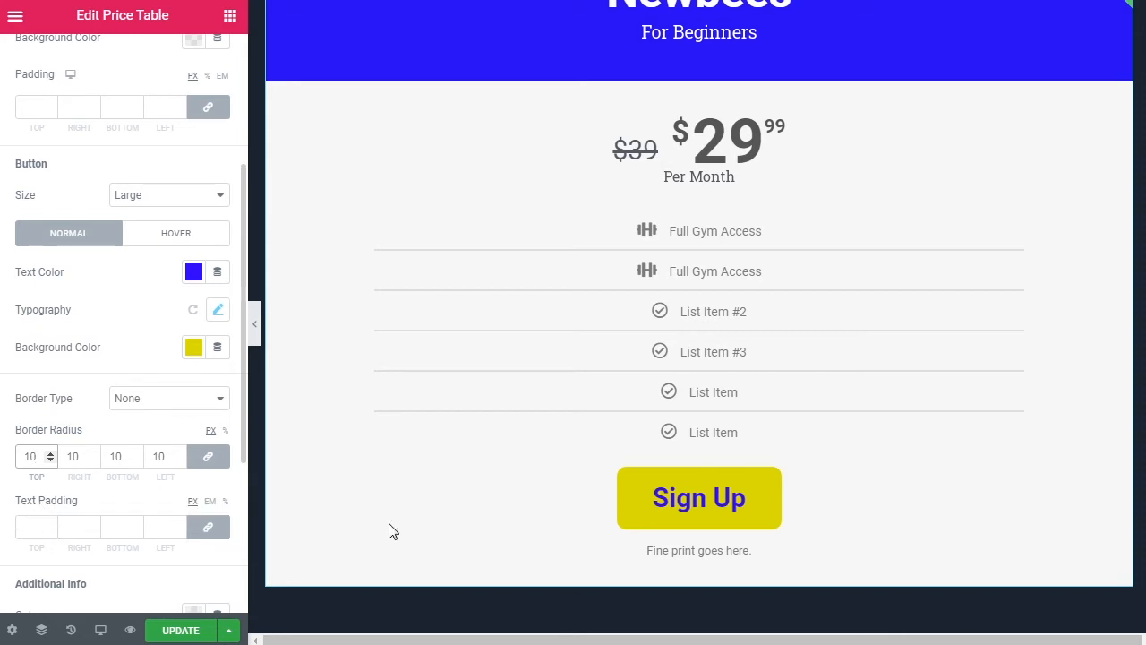
click(148, 570)
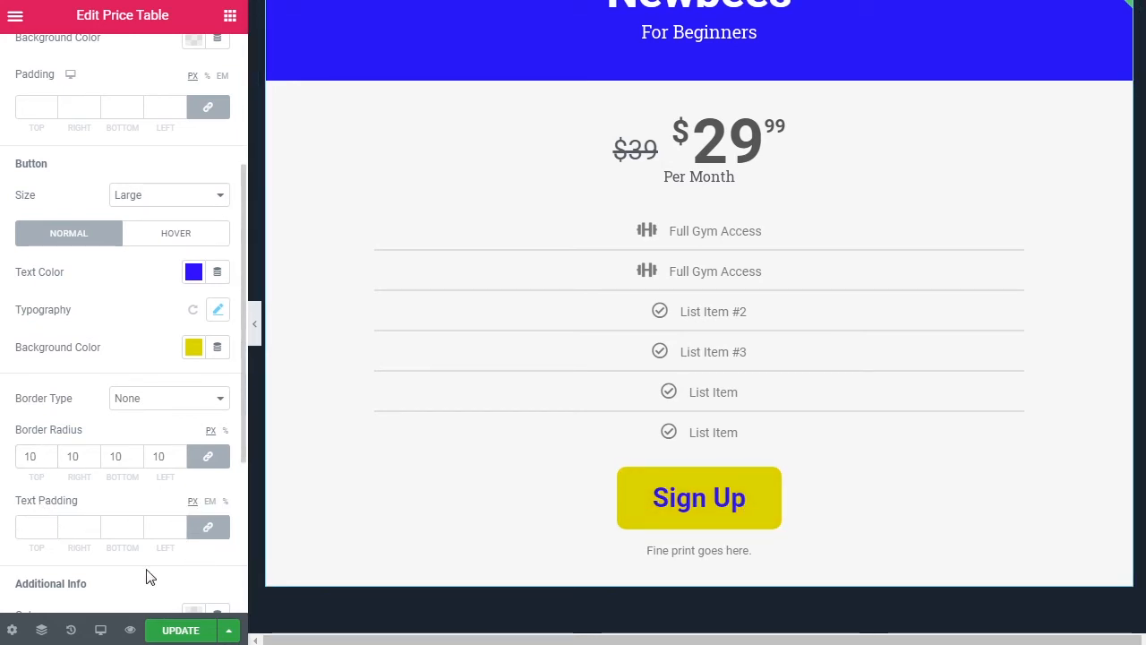
- Look over the footer's Additional Info options and open the ribbon's style settings
scroll(147, 571, down, 3)
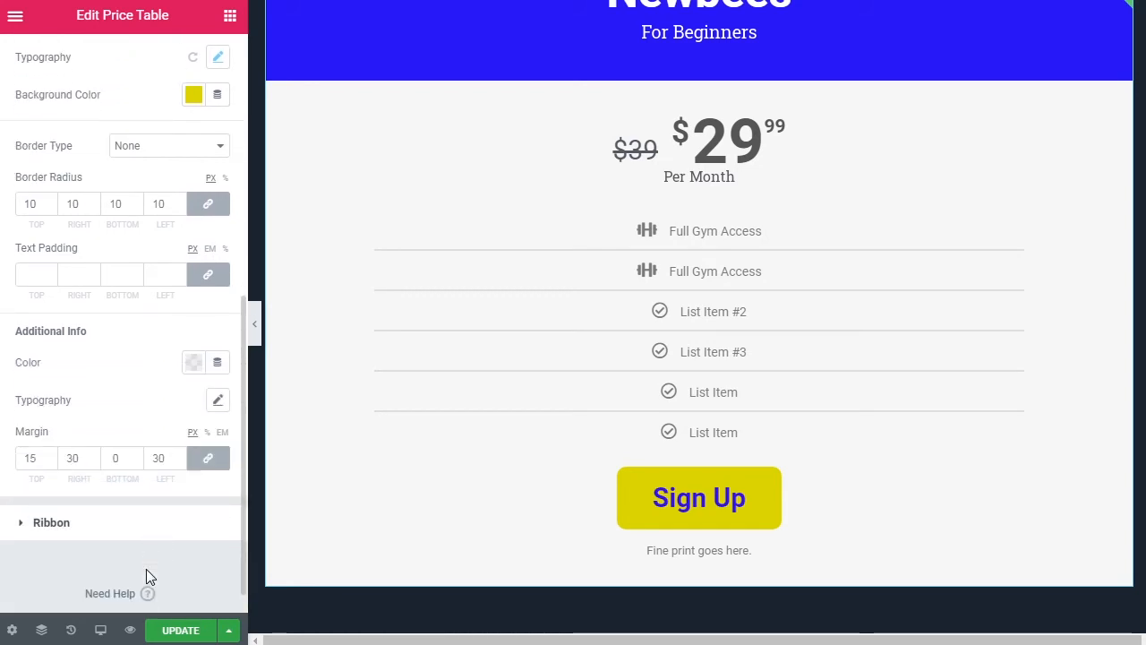
scroll(146, 568, down, 1)
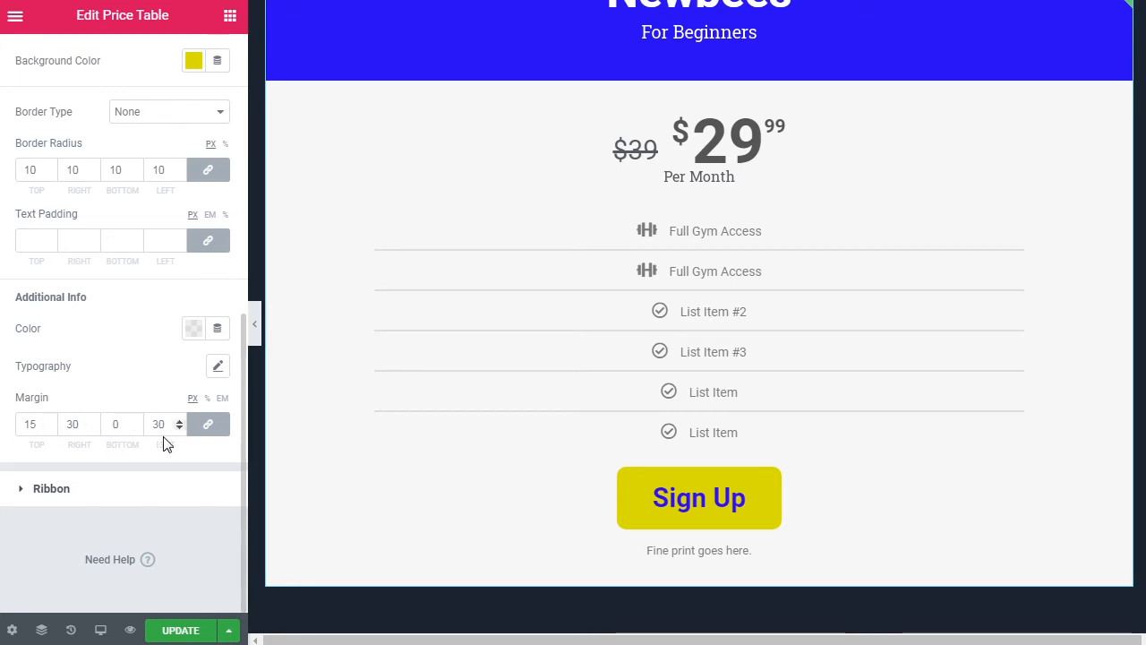
click(113, 491)
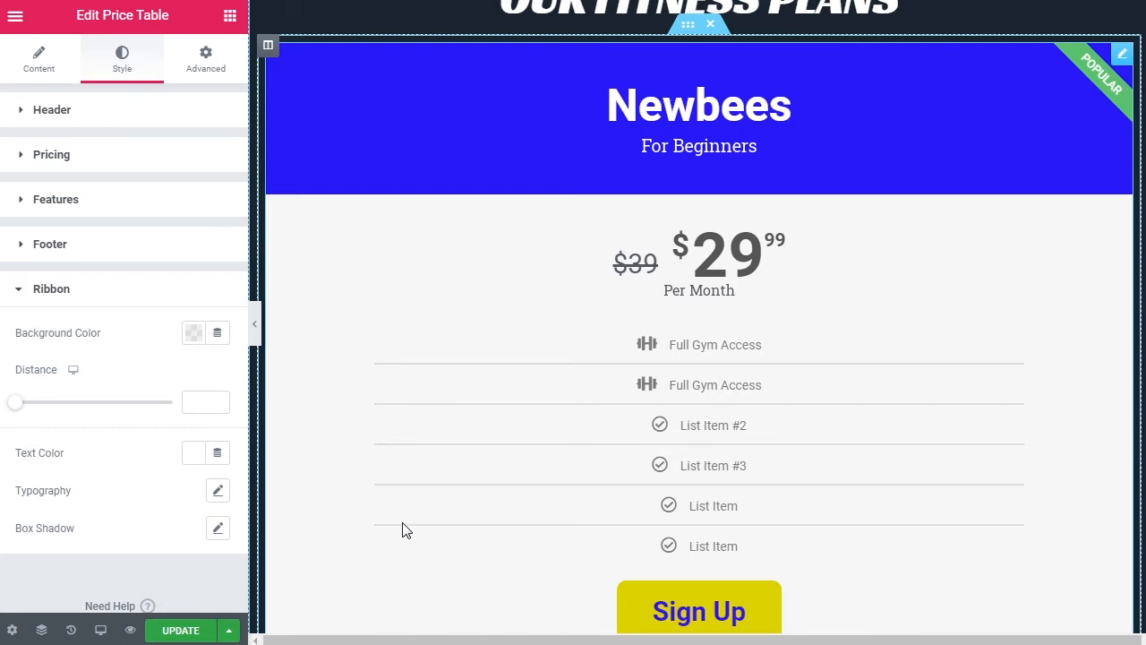
- Copy the hex code #DAE004 from the footer button's normal-state background color
click(89, 257)
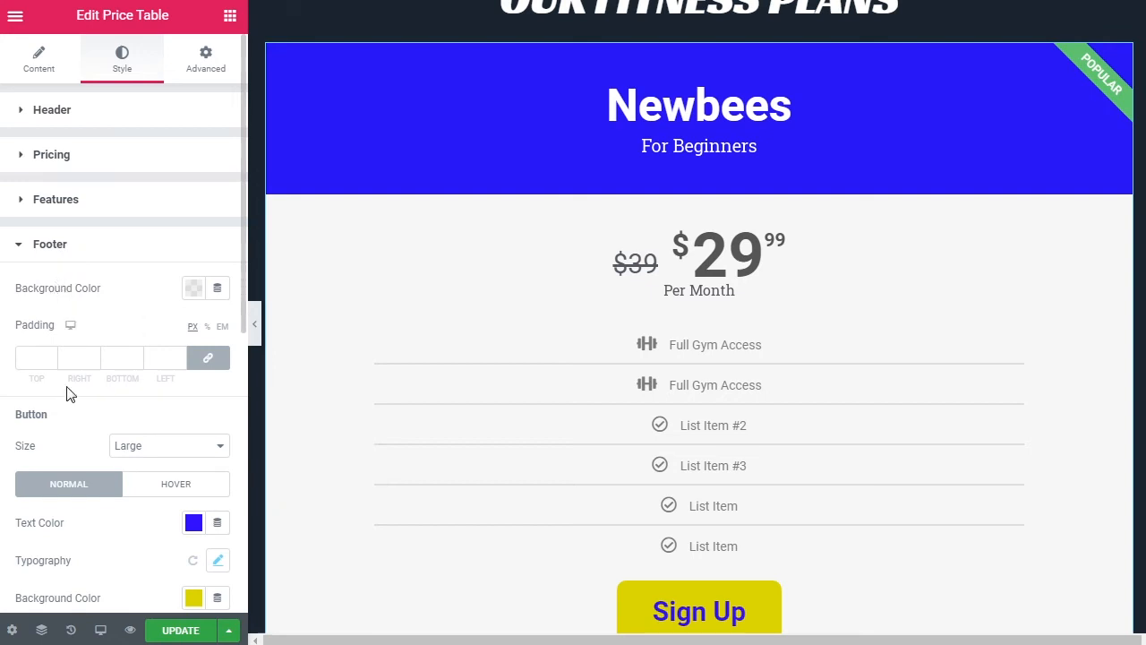
scroll(89, 501, down, 2)
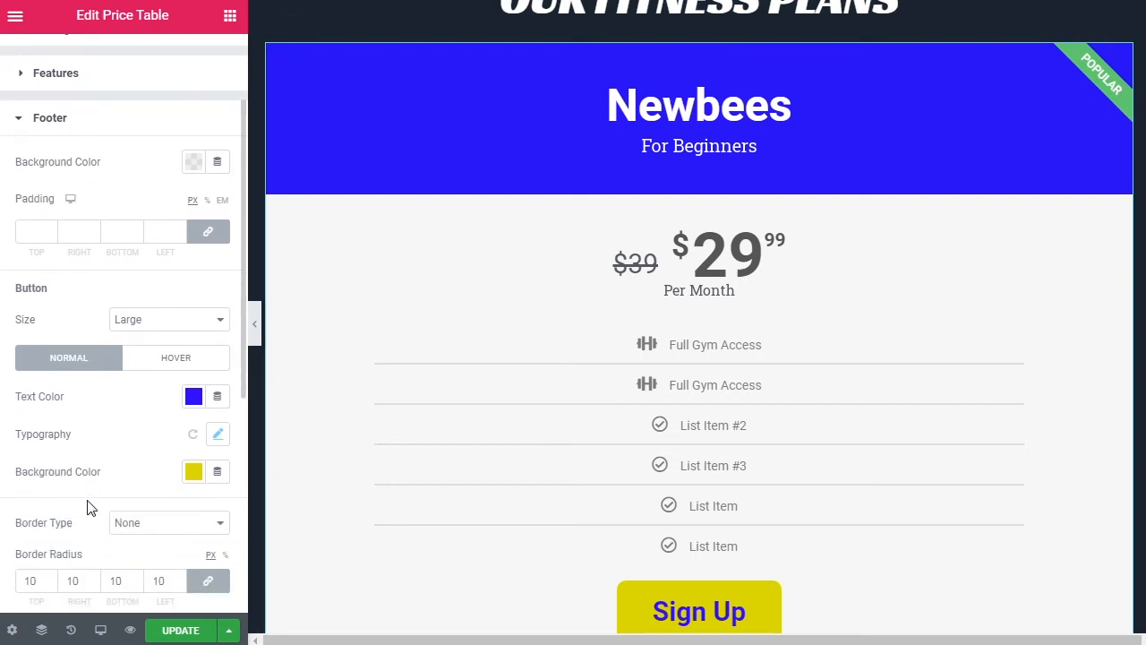
click(194, 473)
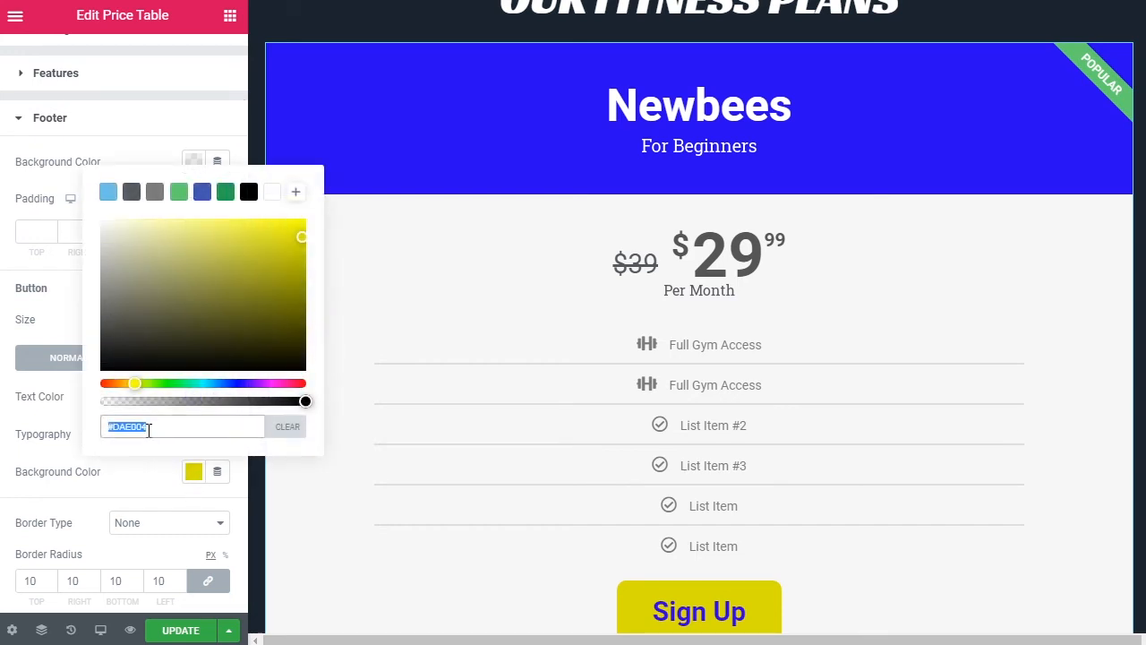
drag(148, 427, 82, 434)
key(ctrl+c)
right_click(120, 428)
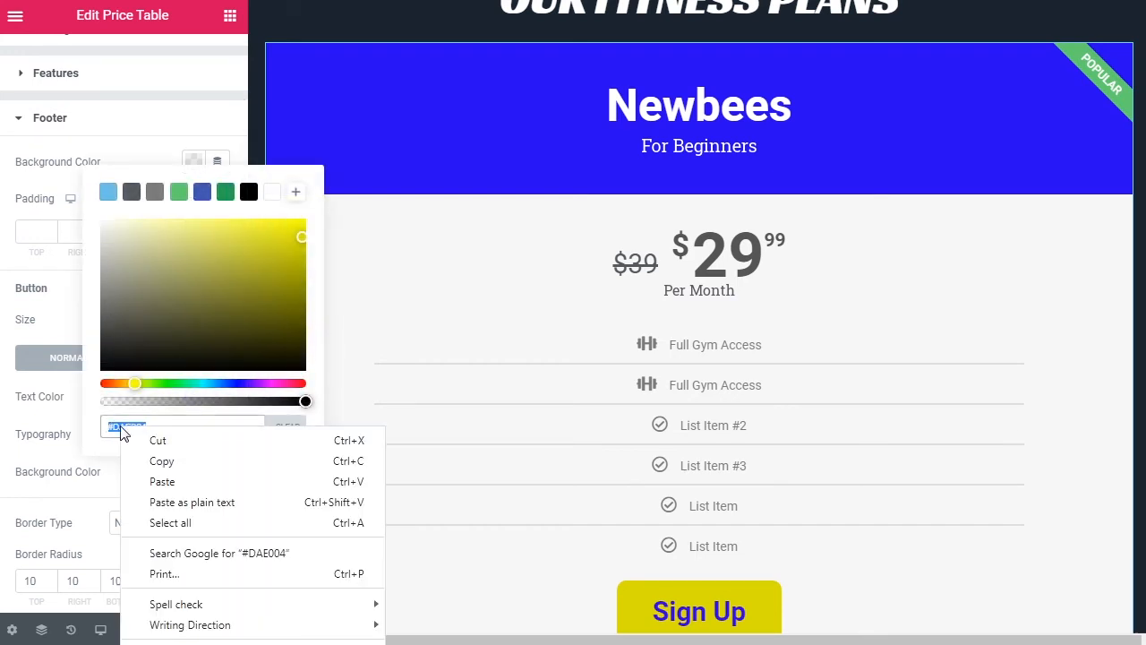
click(164, 481)
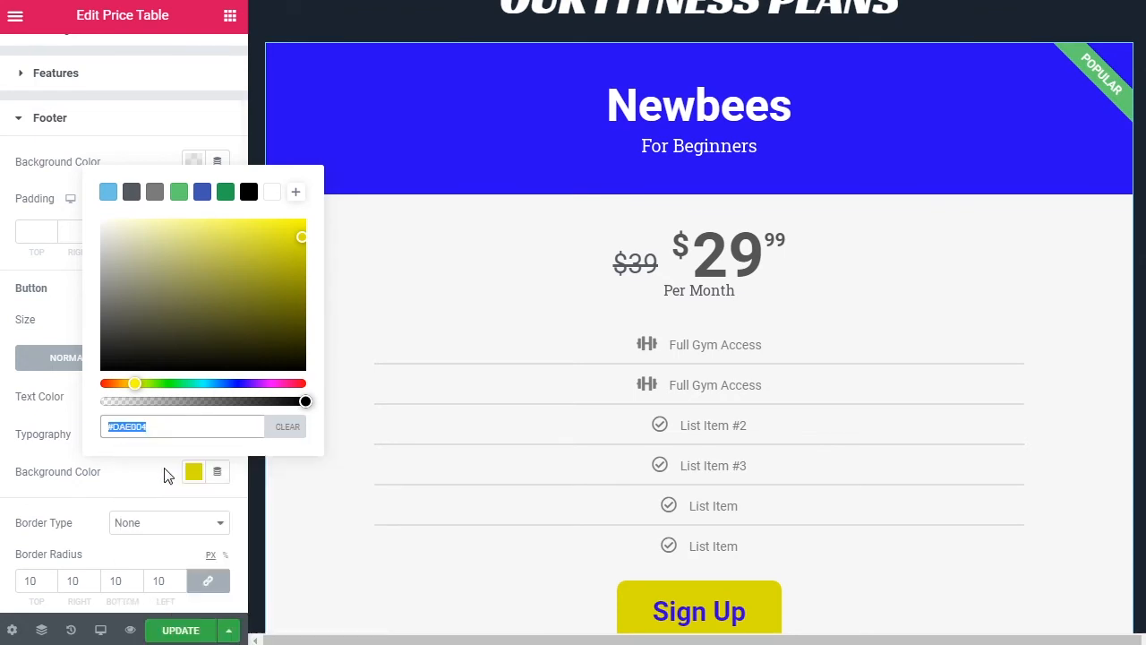
click(56, 404)
- Set the ribbon's background color to the copied yellow #DAE004
click(102, 121)
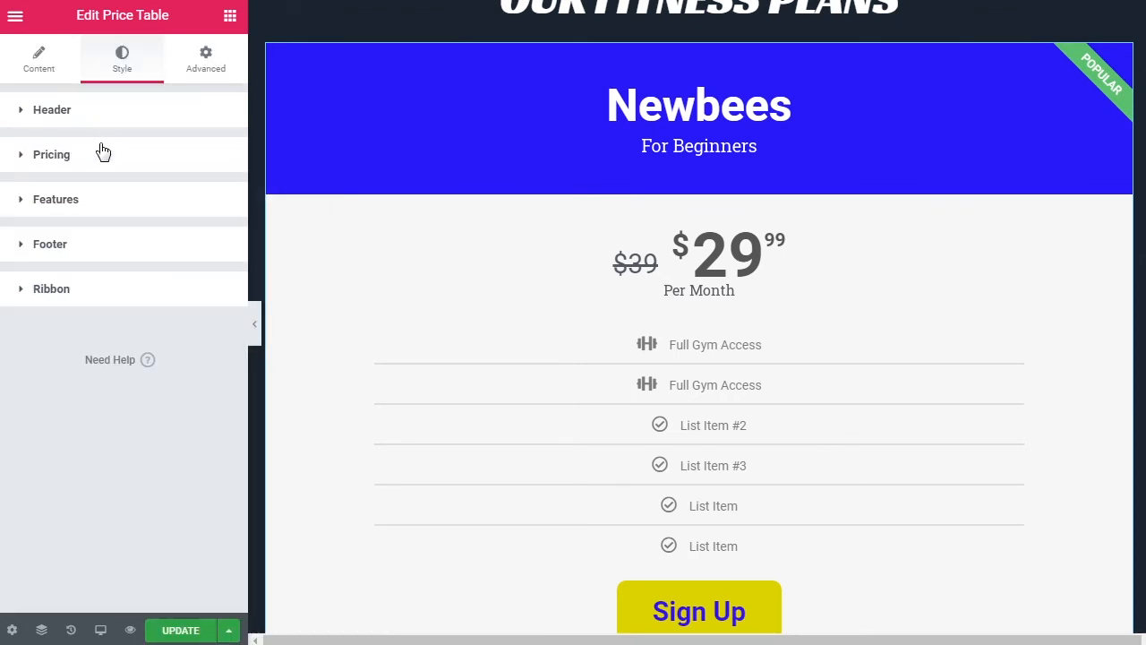
click(51, 291)
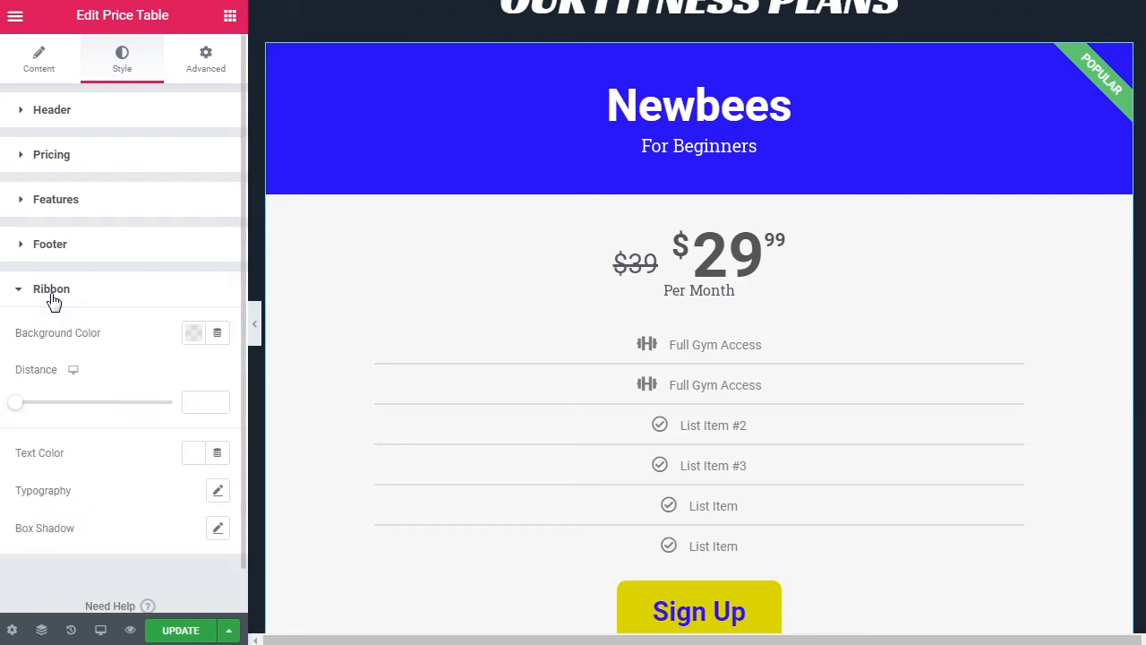
click(192, 335)
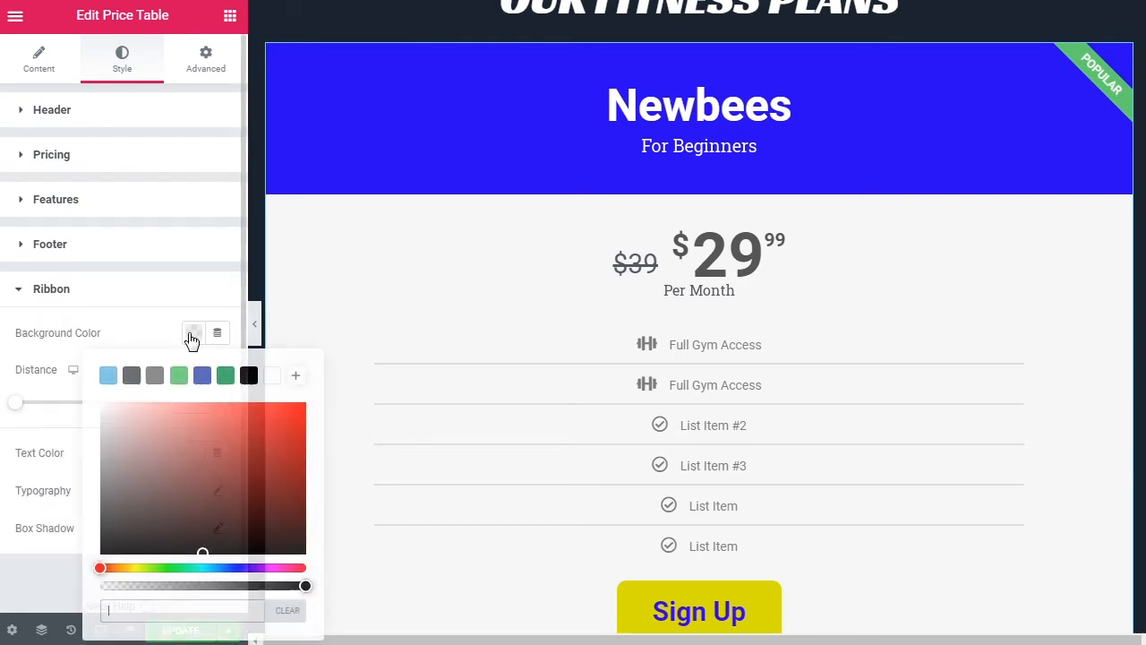
right_click(127, 611)
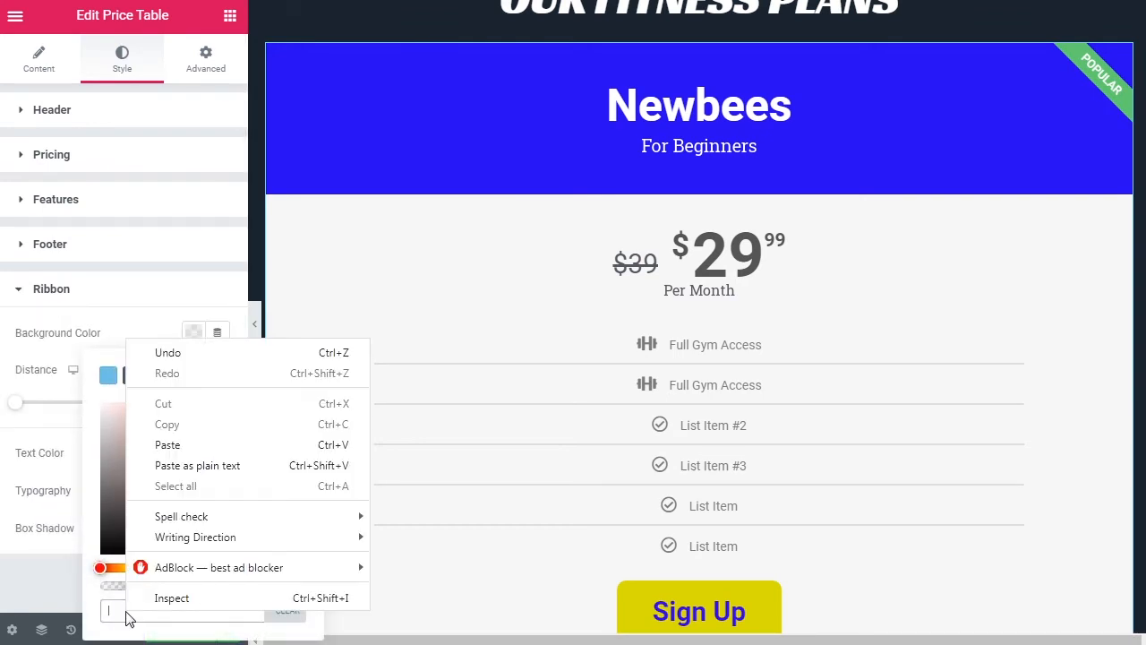
click(180, 458)
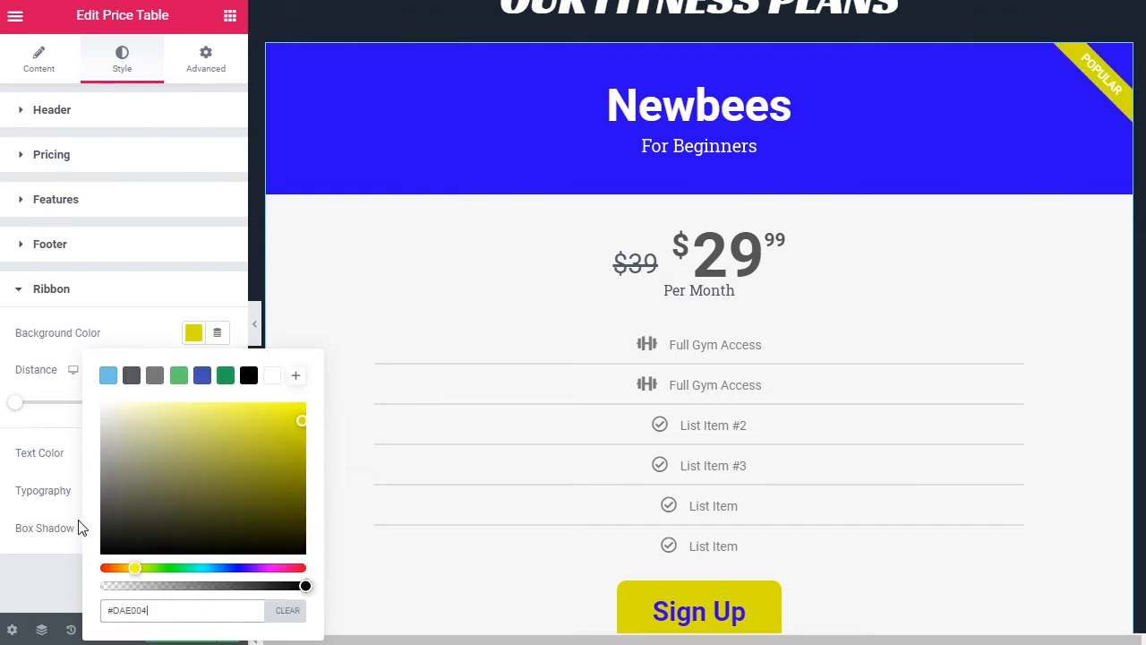
click(41, 338)
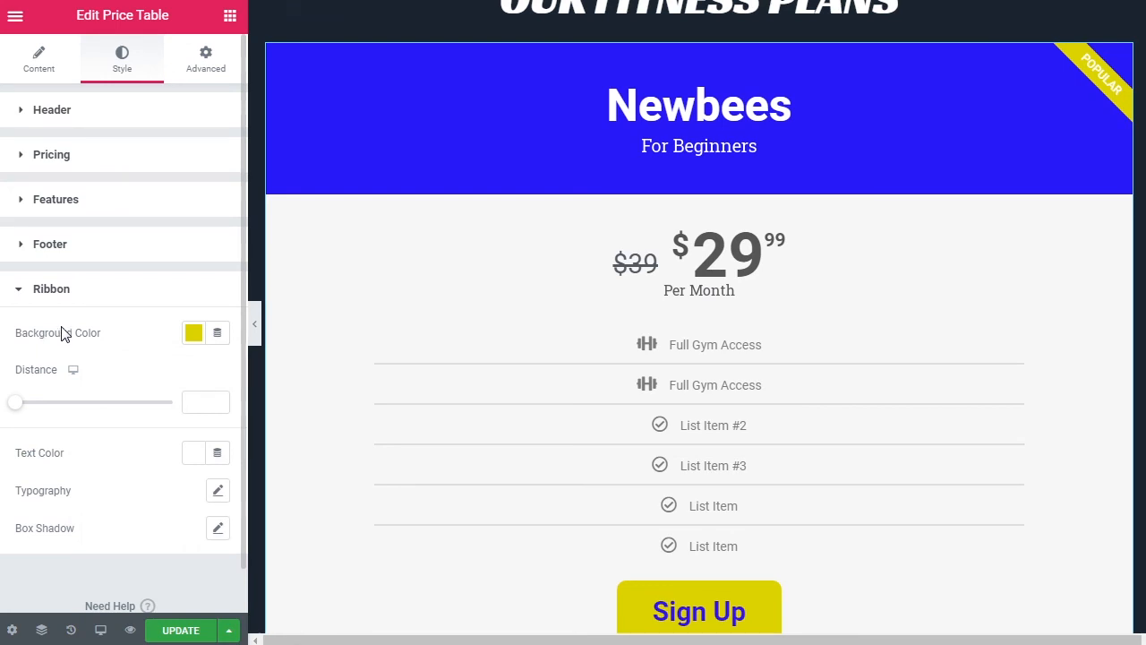
- Copy the hex code #3000FF from the footer button's normal-state text color
click(63, 245)
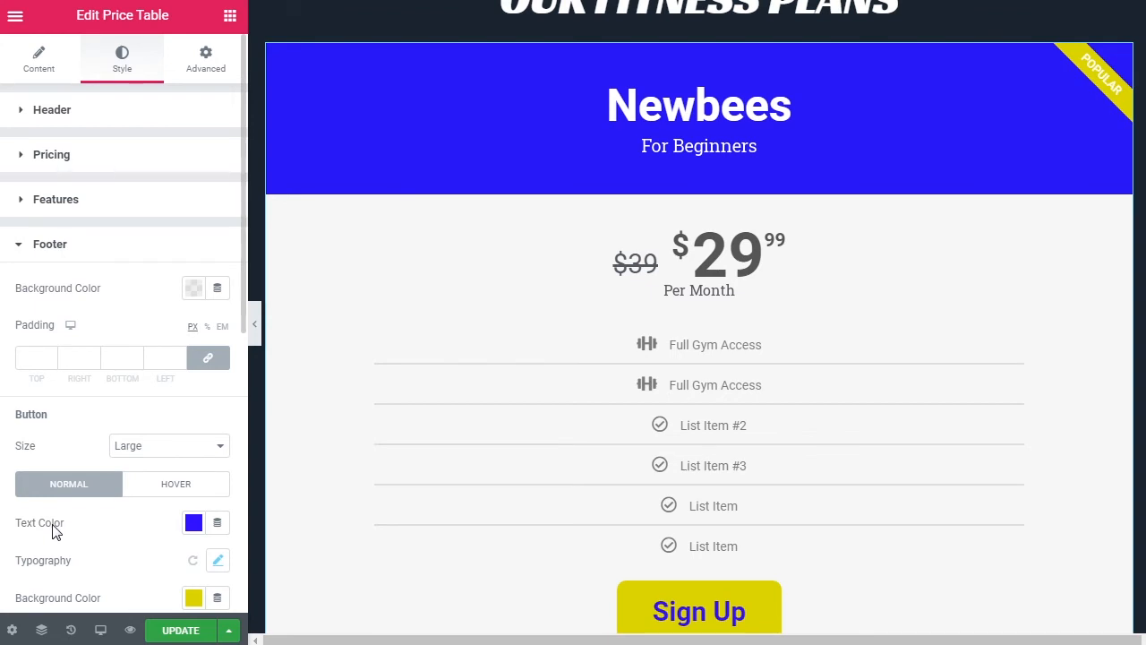
click(196, 528)
key(ctrl+c)
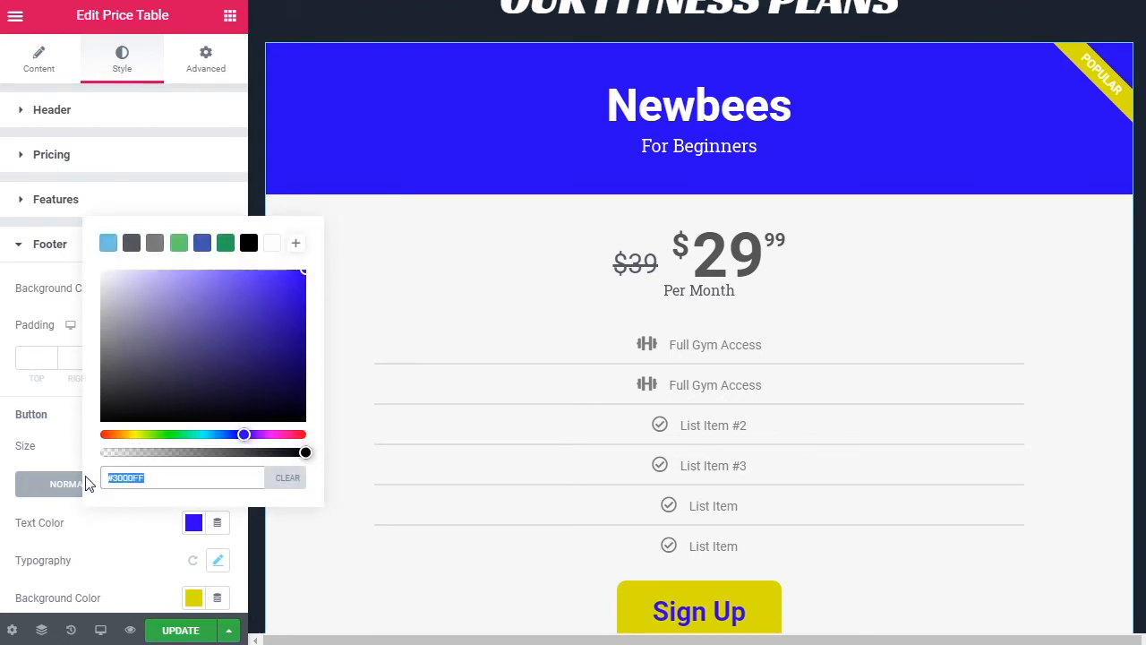
- Set the ribbon's text color to the copied blue #3000FF
click(76, 517)
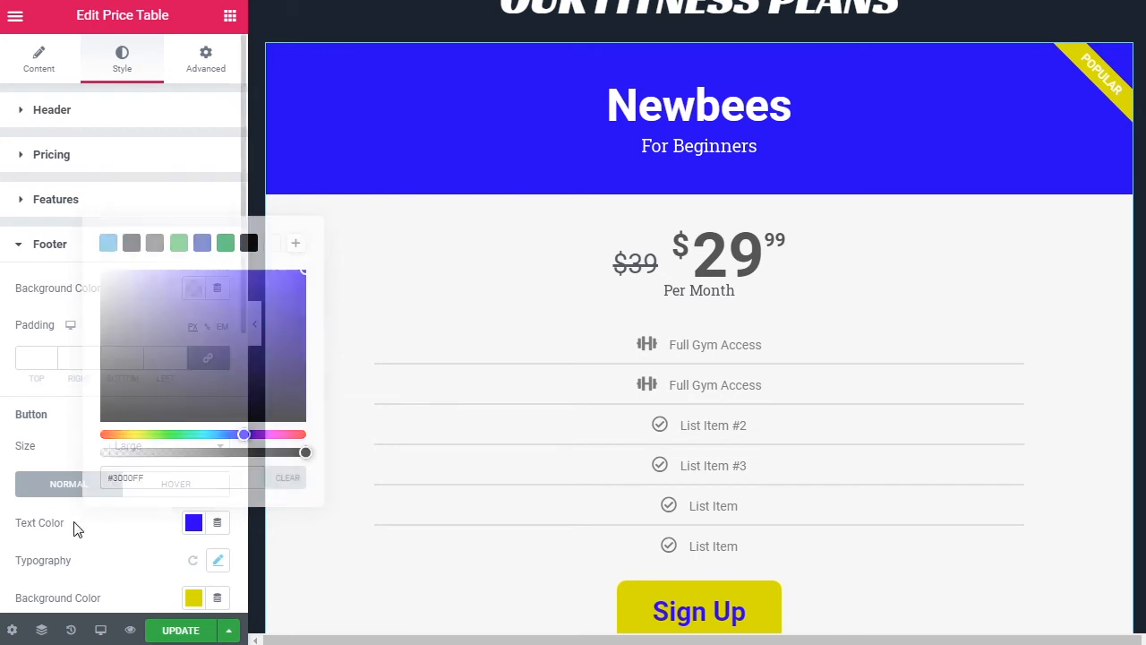
click(89, 240)
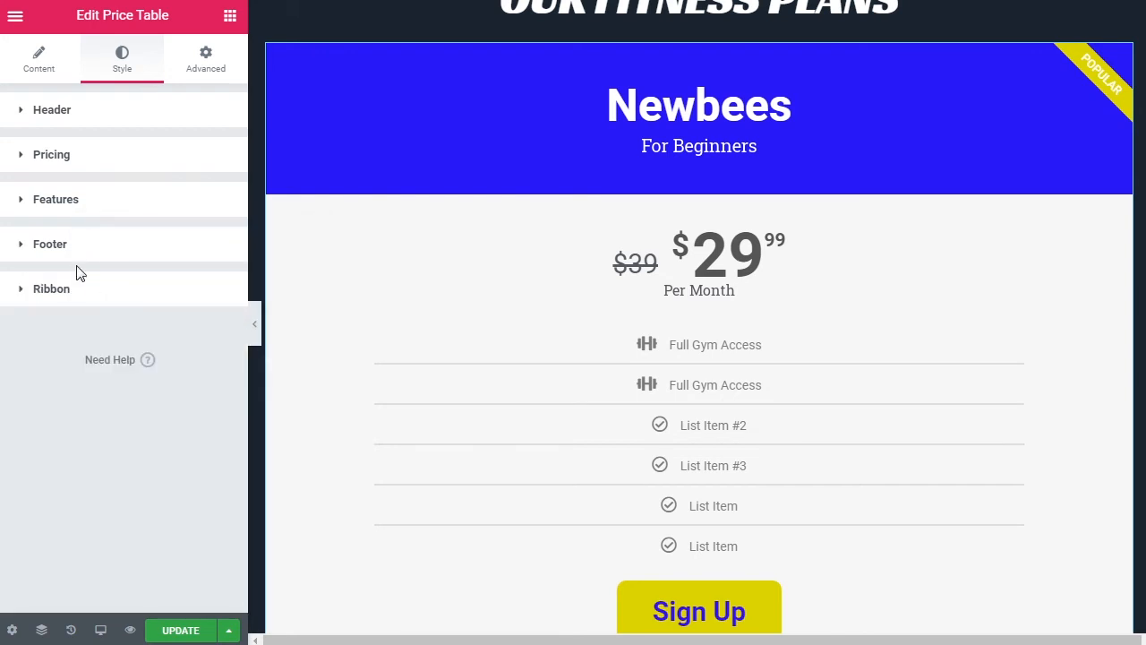
click(66, 290)
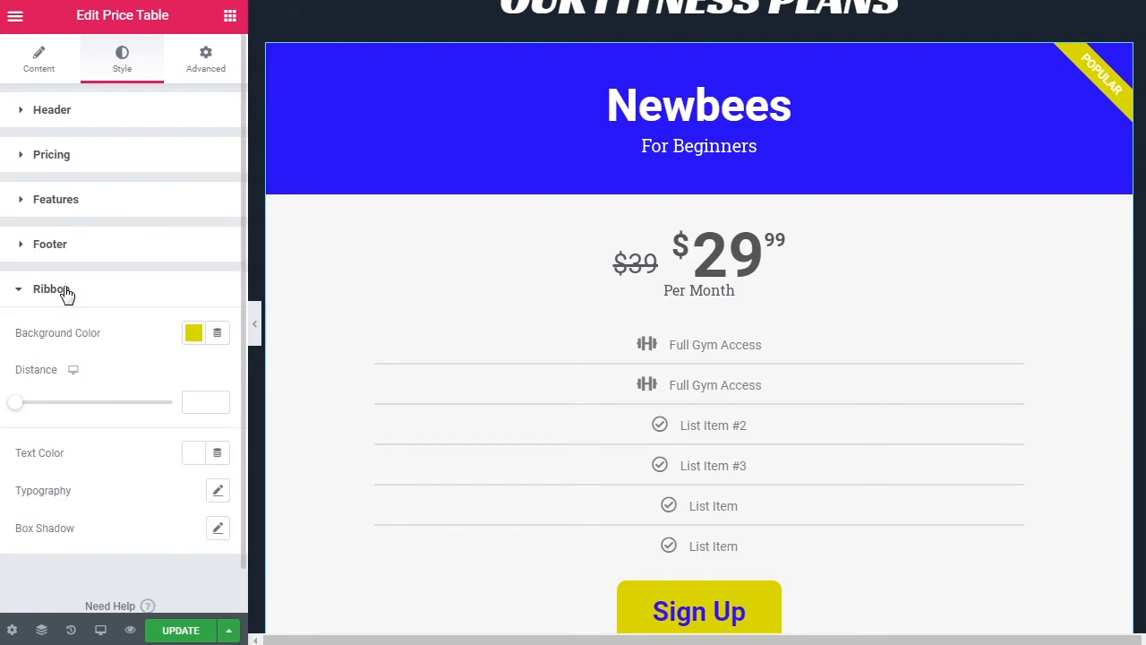
click(194, 455)
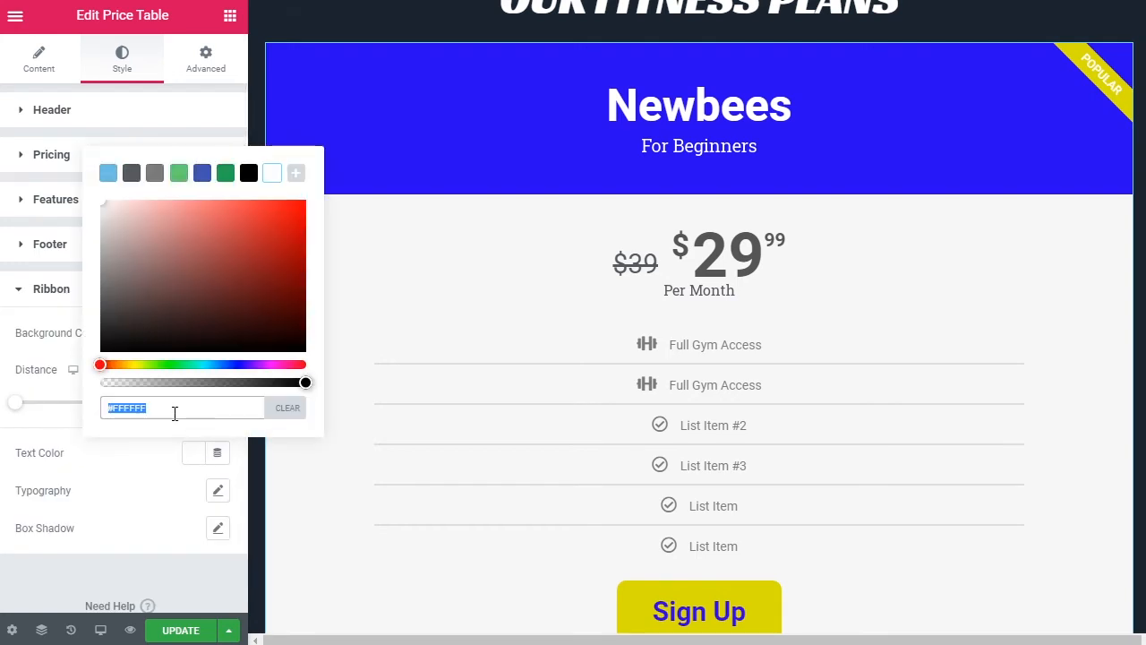
key(ctrl+v)
click(99, 460)
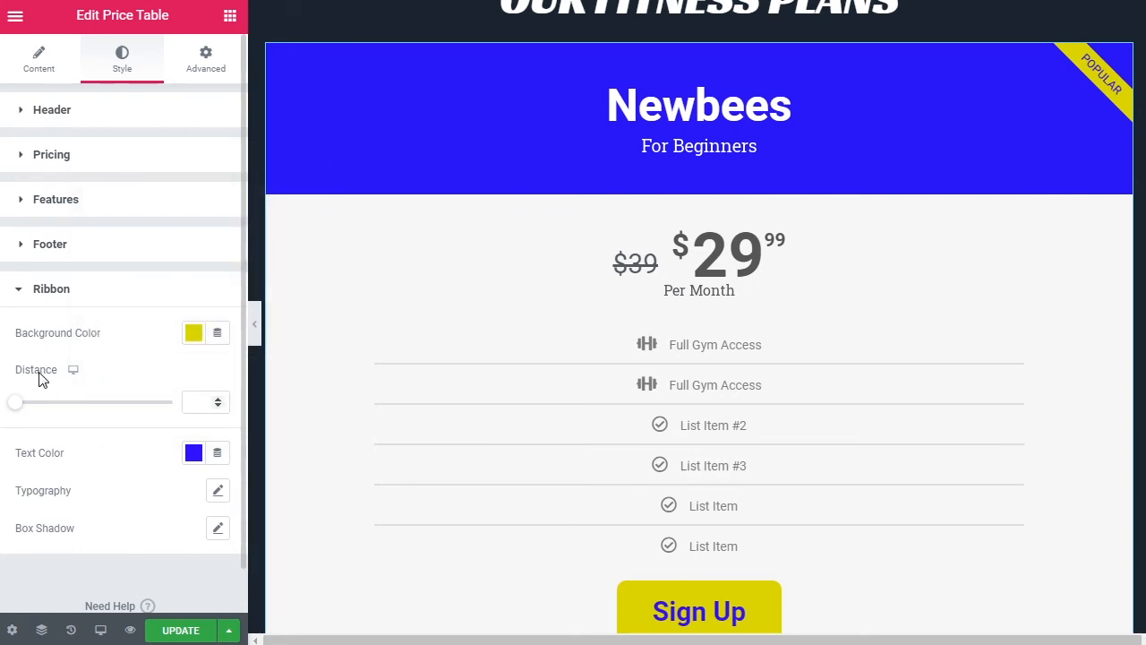
- Set the ribbon's distance to 35 and look over its typography options
drag(21, 403, 132, 412)
mouse_move(141, 409)
mouse_down()
mouse_move(162, 410)
mouse_move(126, 407)
mouse_up()
click(218, 490)
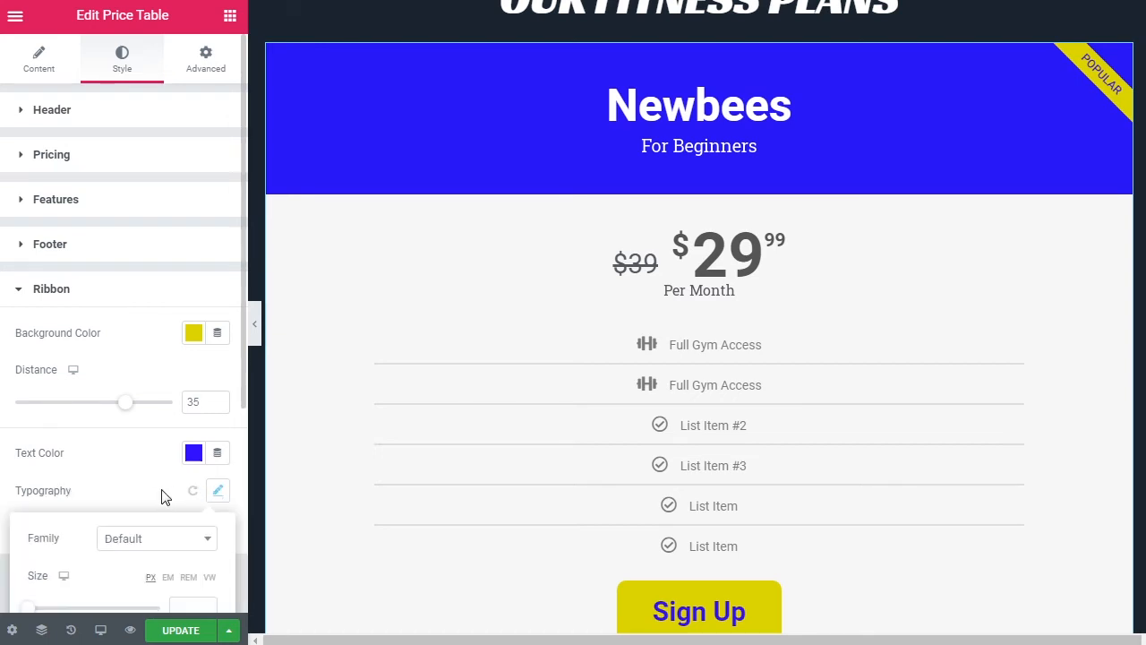
scroll(126, 523, down, 1)
scroll(128, 523, down, 5)
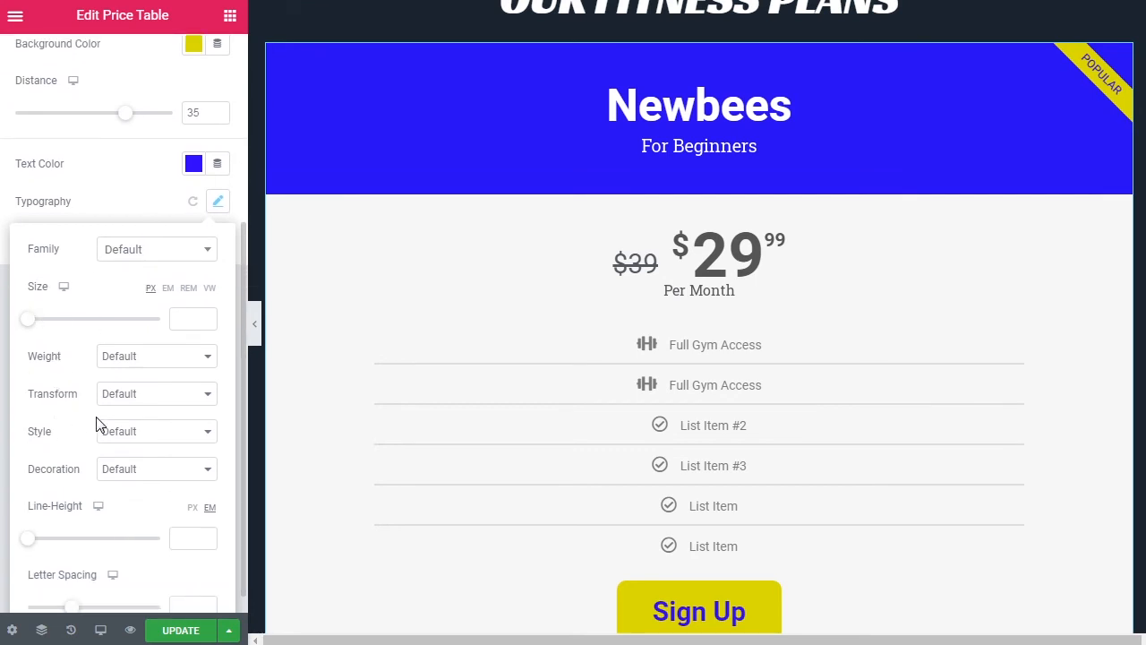
click(218, 204)
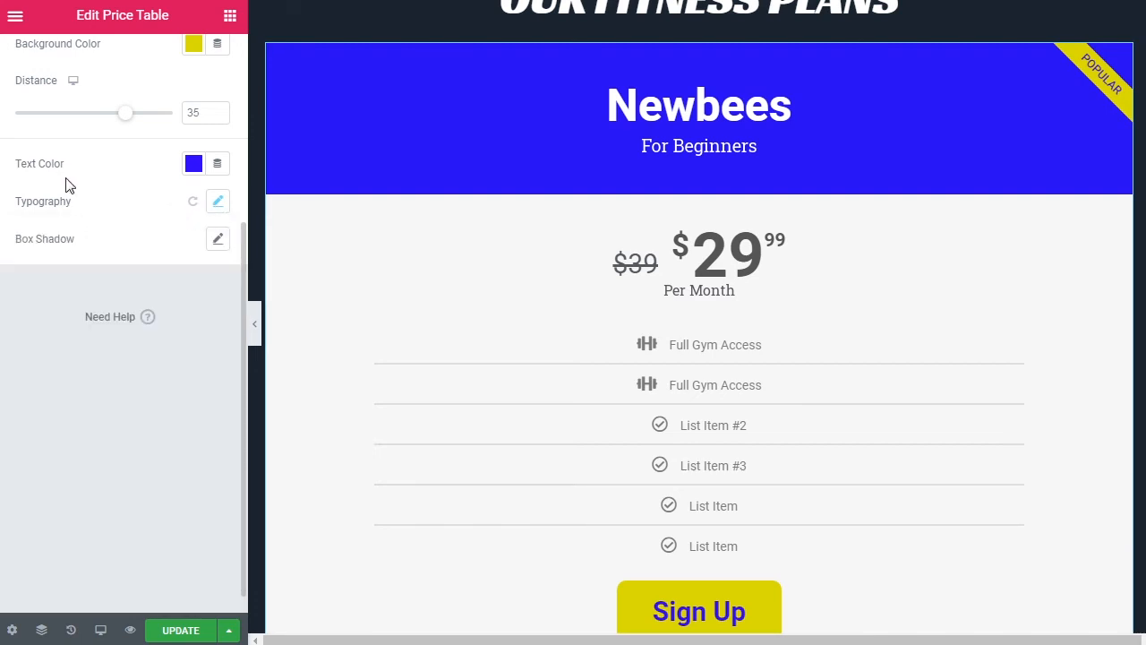
- Try a box shadow on the ribbon and reset it to default
click(218, 239)
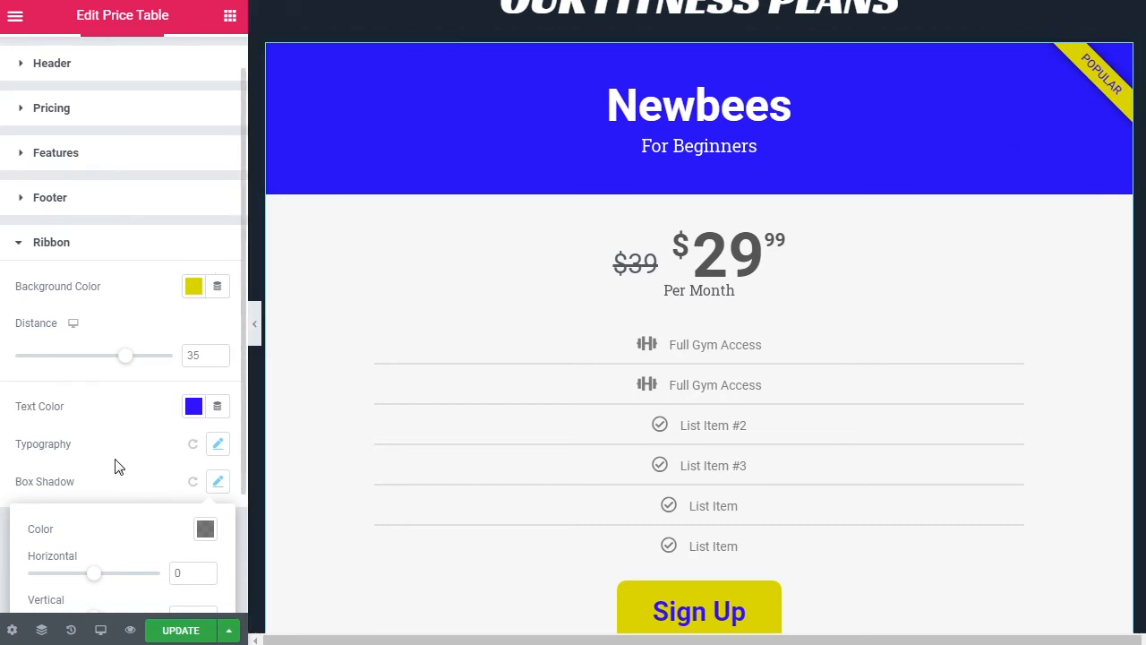
scroll(141, 481, down, 3)
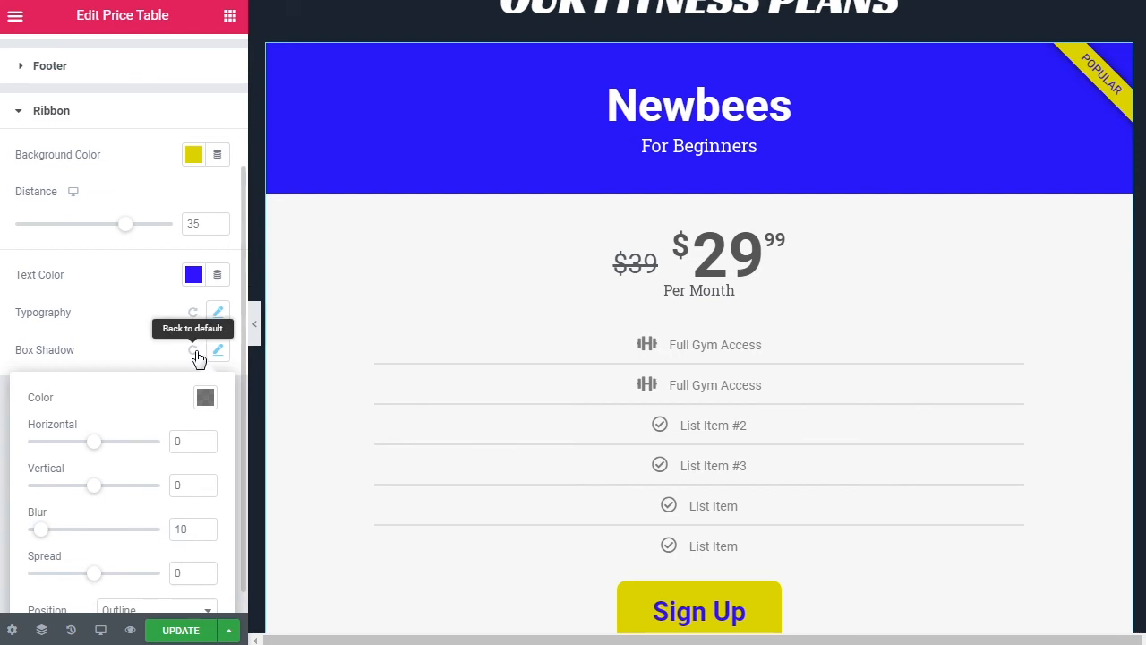
click(194, 349)
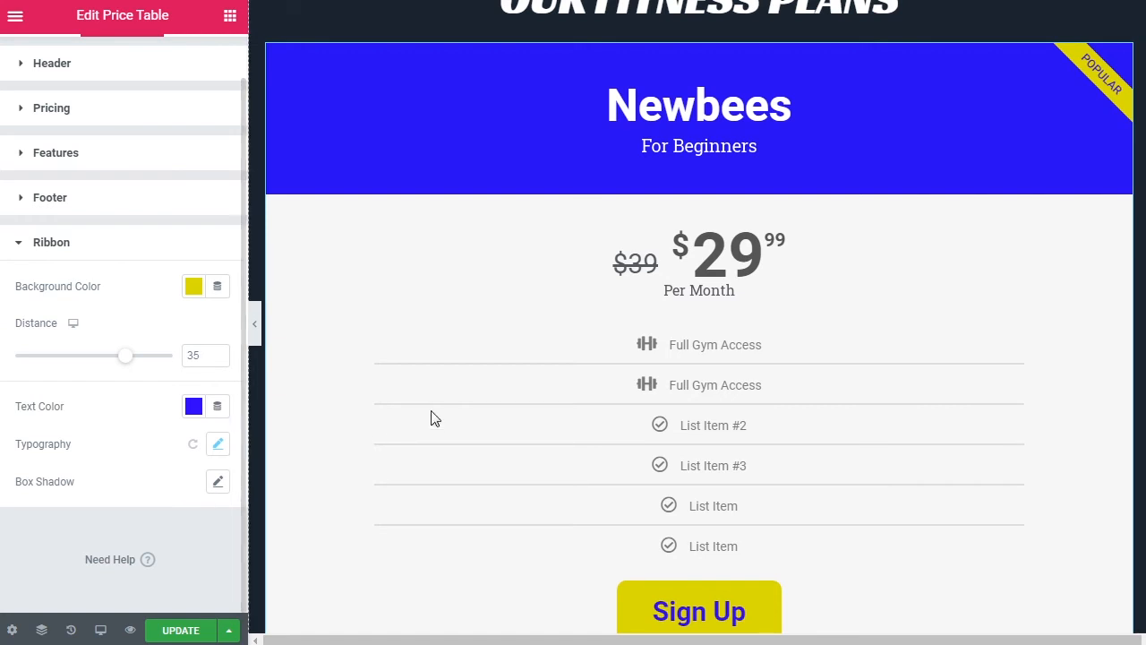
- Look over the styled table, then examine the widget's advanced spacing and motion effects settings, including the entrance animation choices
scroll(463, 394, down, 3)
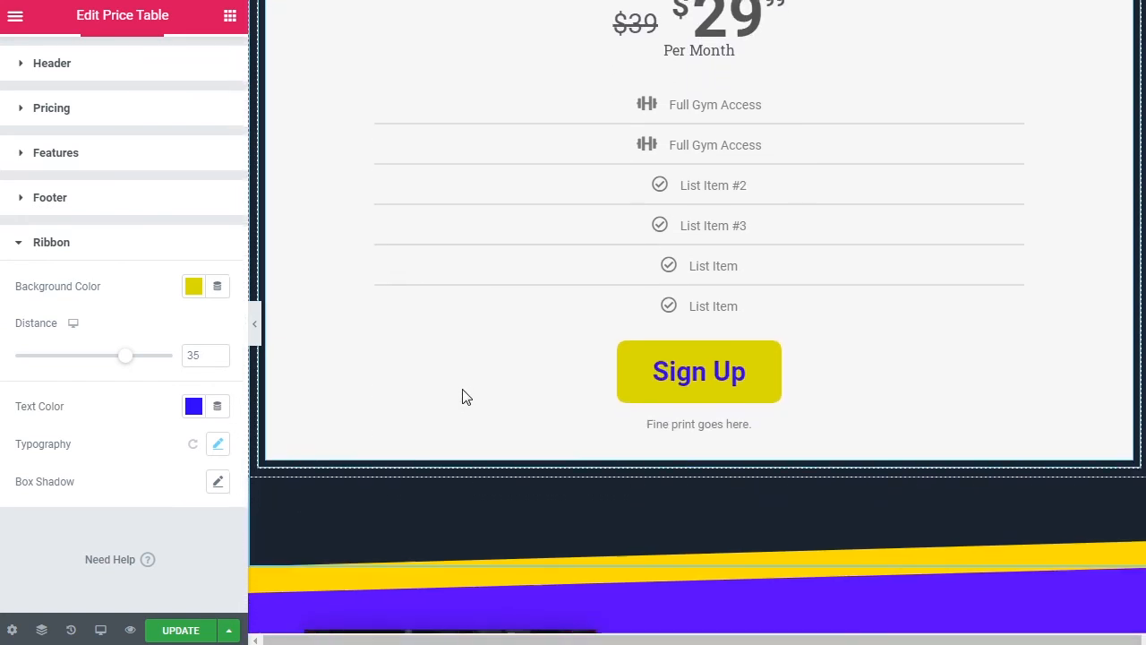
scroll(463, 397, up, 3)
scroll(124, 431, up, 1)
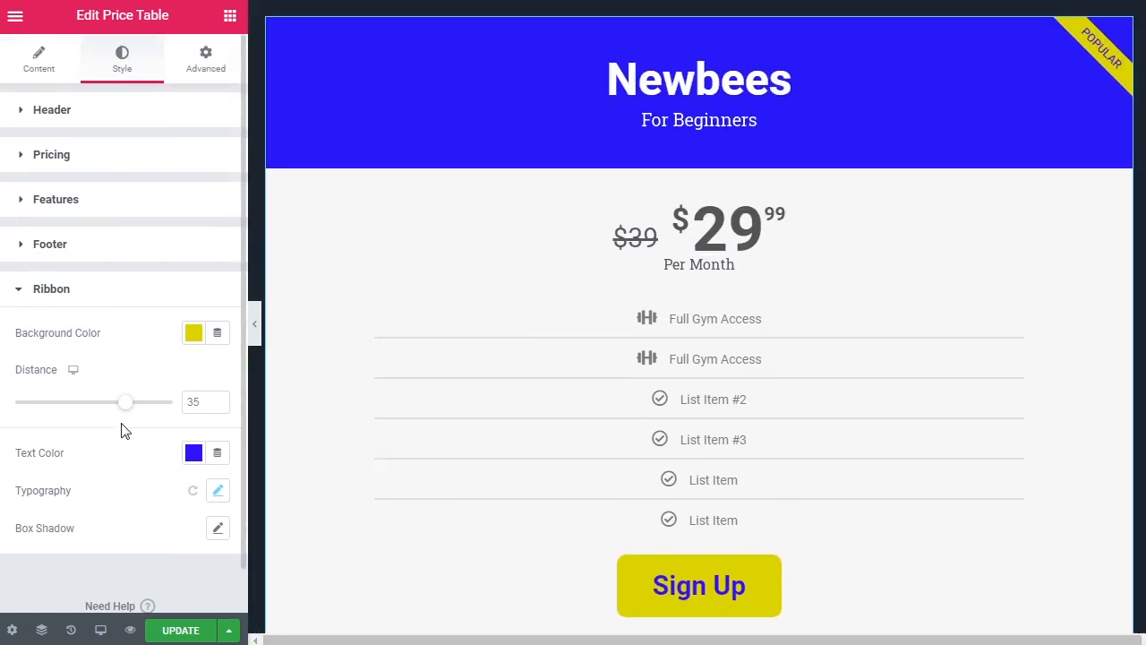
click(205, 69)
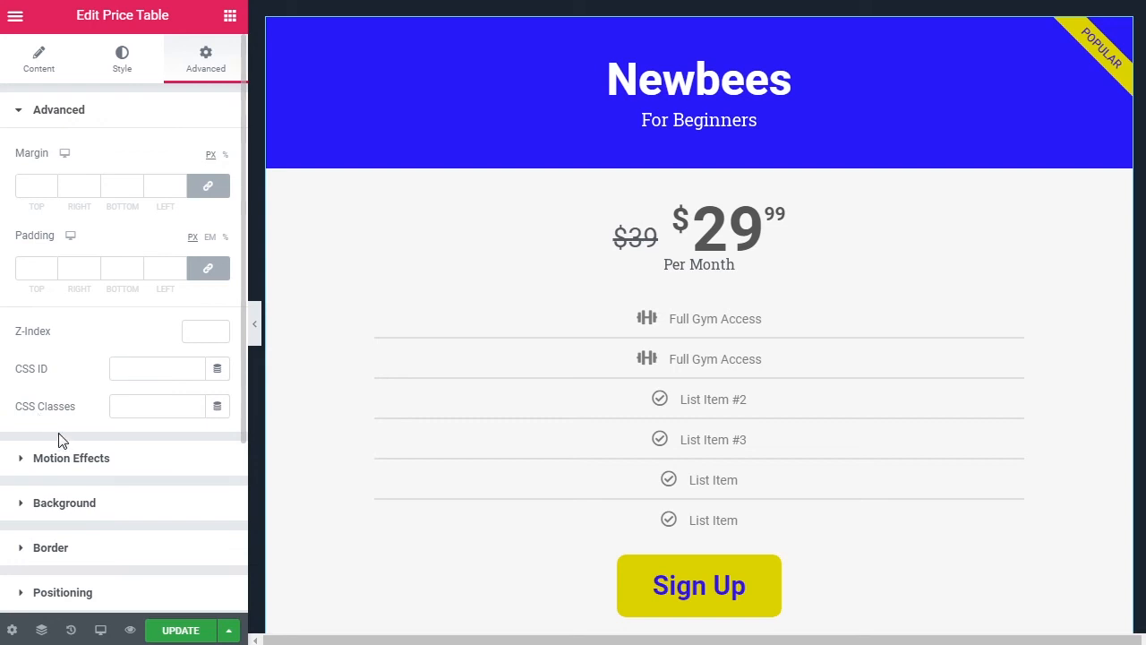
click(93, 465)
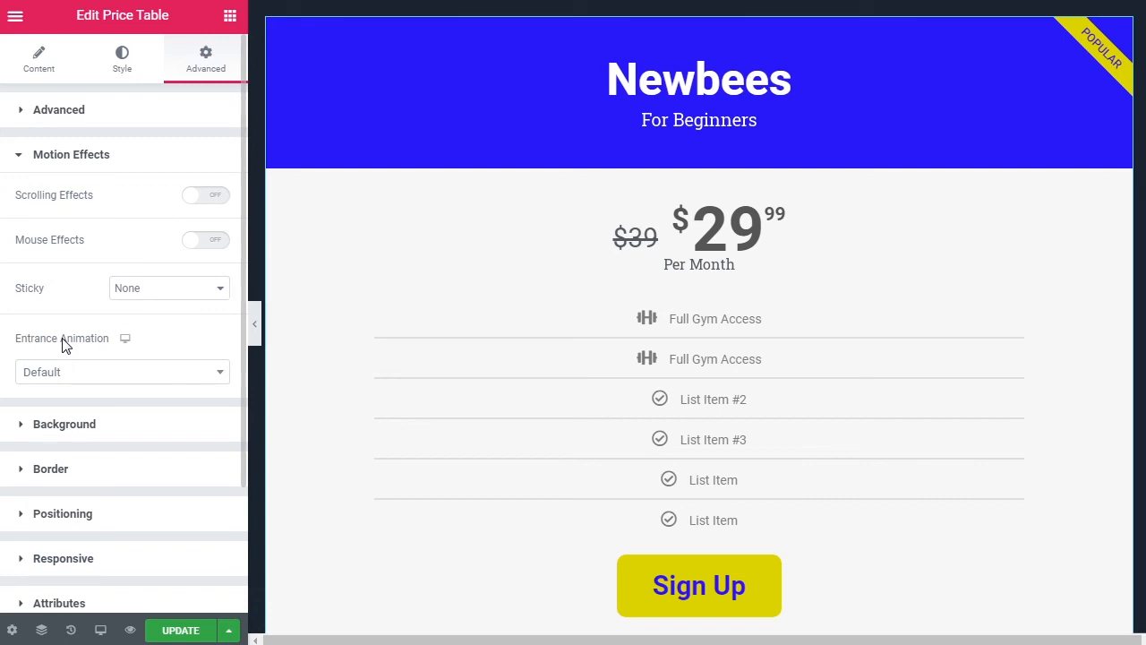
click(76, 374)
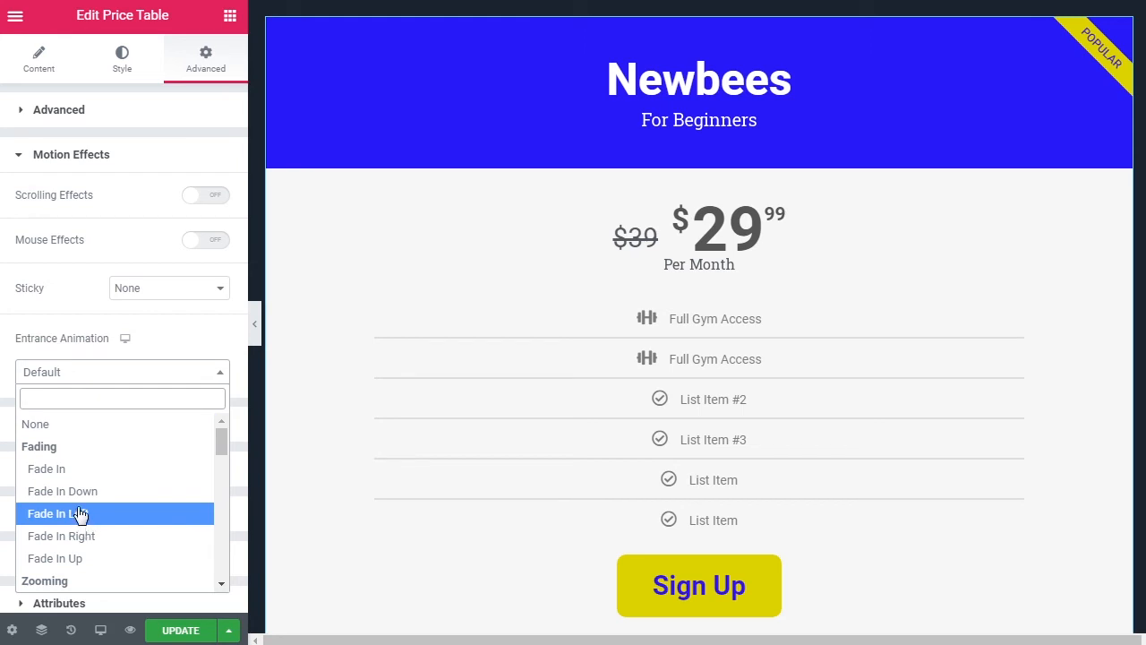
click(69, 347)
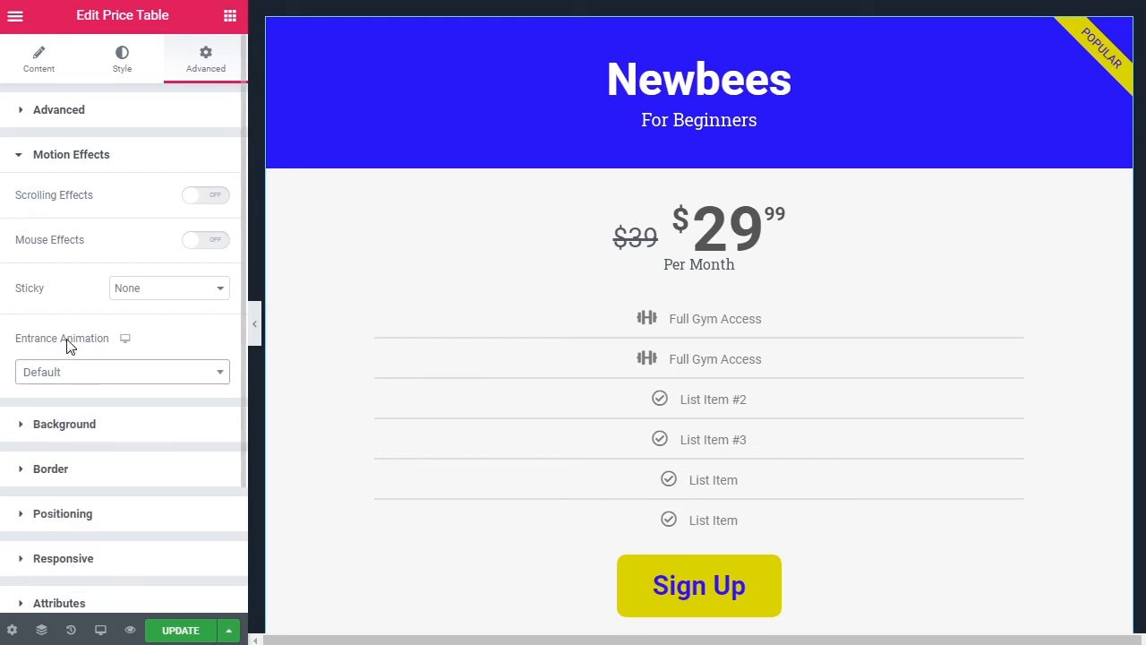
- Set the widget's normal-state background type to gradient and check the hover-state background options
click(73, 430)
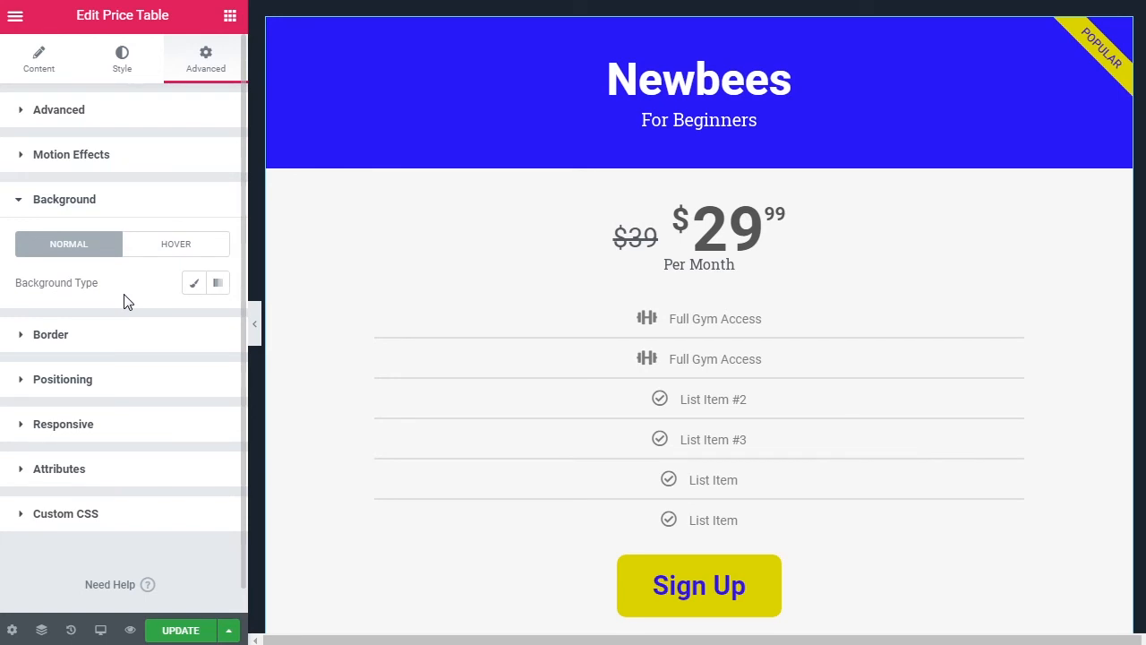
click(195, 287)
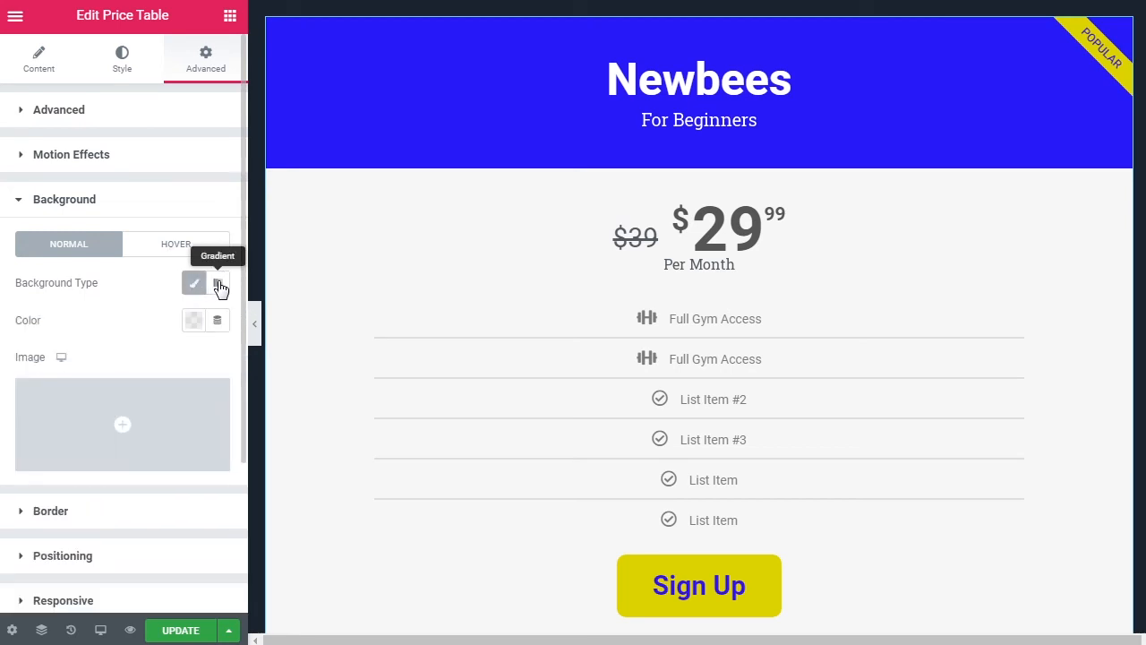
click(219, 285)
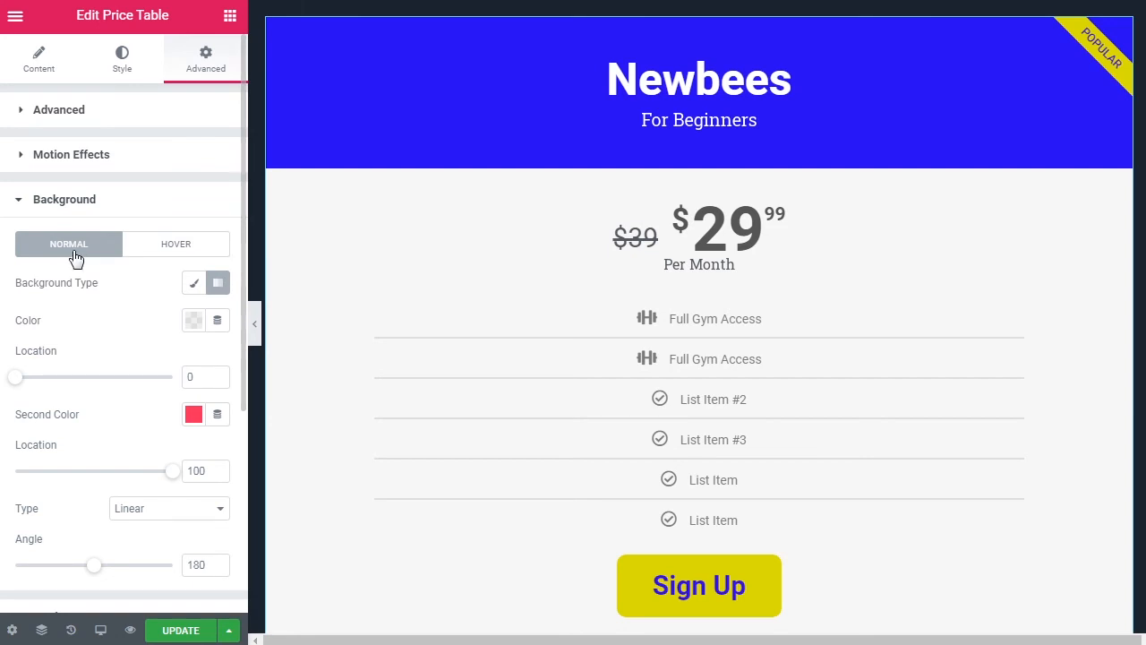
click(174, 247)
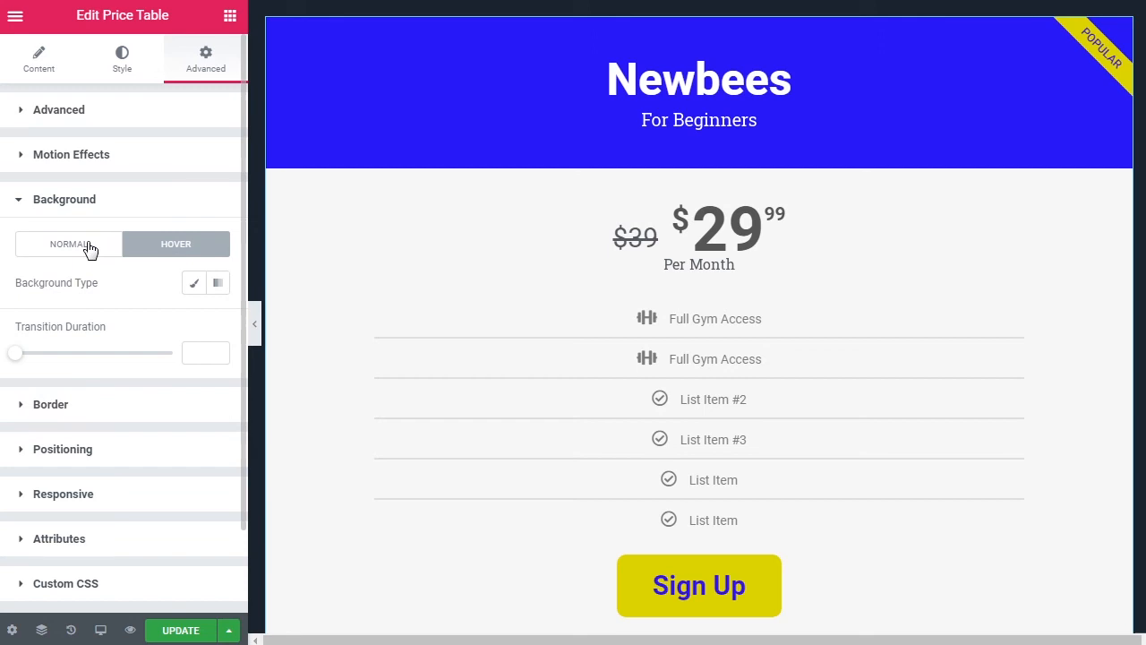
click(69, 211)
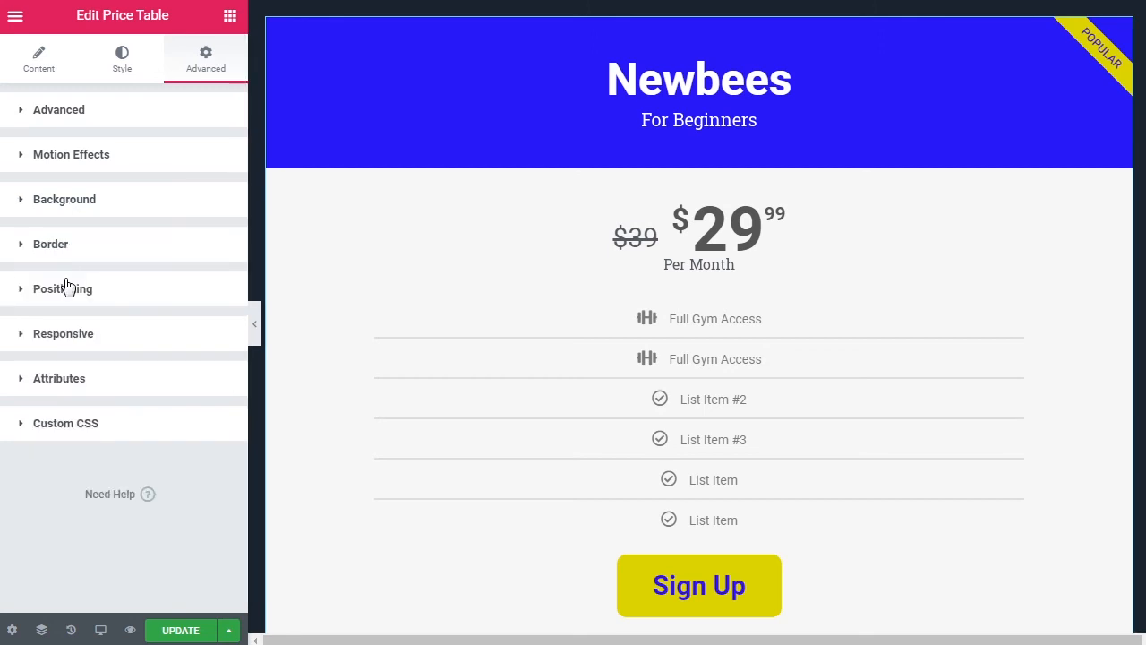
- Examine the widget's border settings and its positioning choices for width and position
click(52, 249)
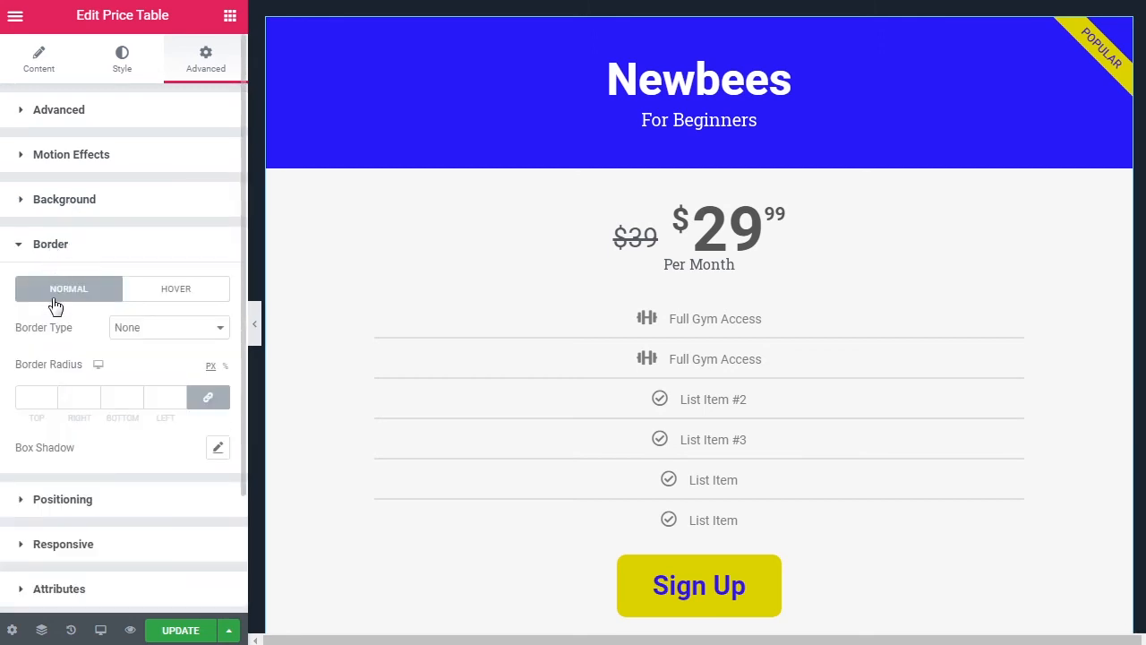
scroll(49, 327, down, 1)
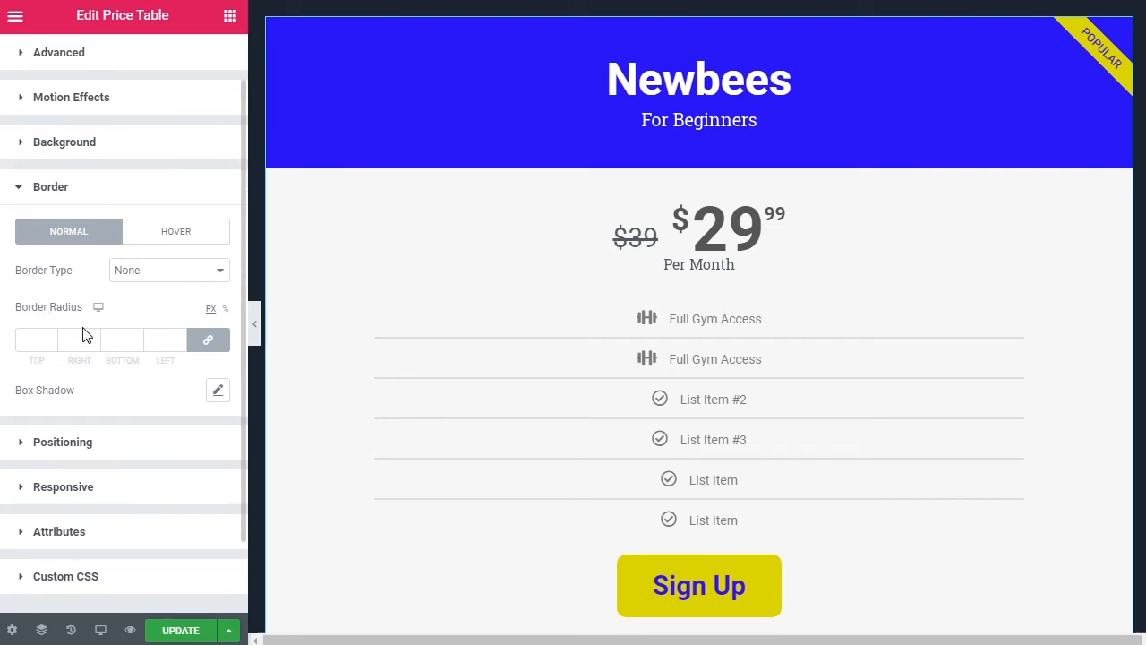
click(154, 275)
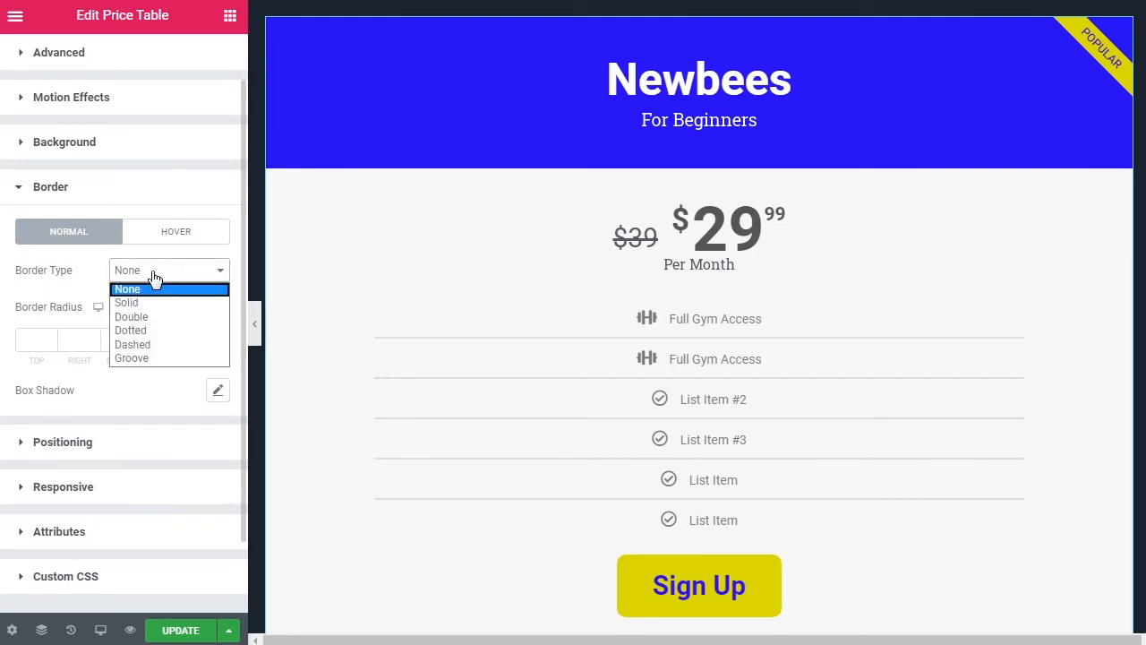
click(65, 283)
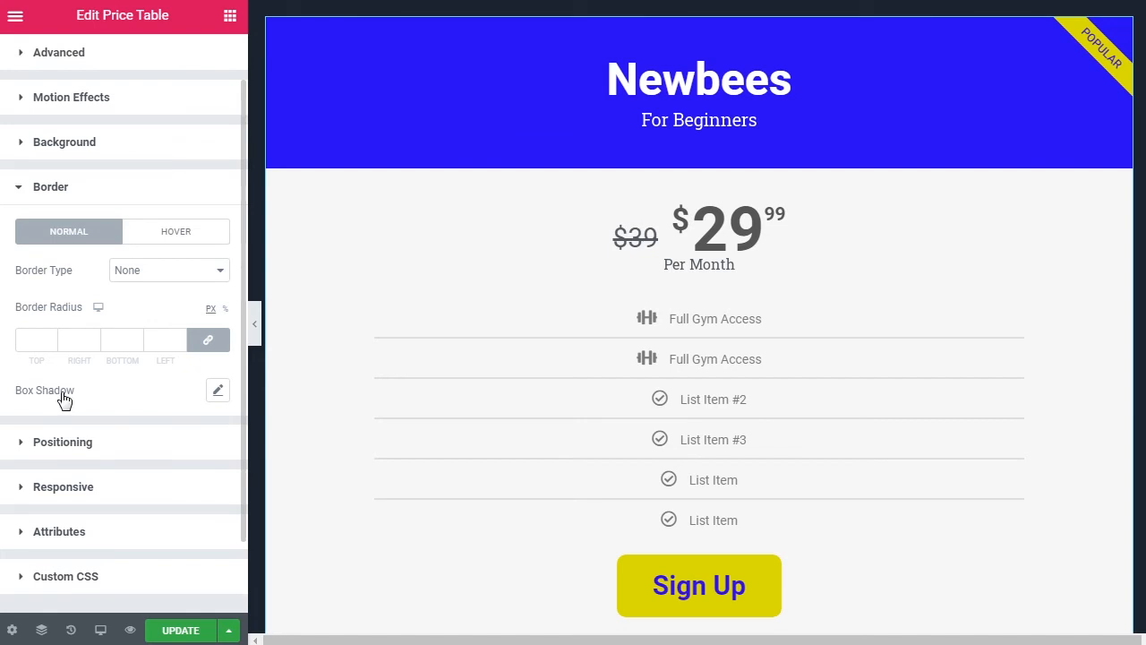
click(67, 441)
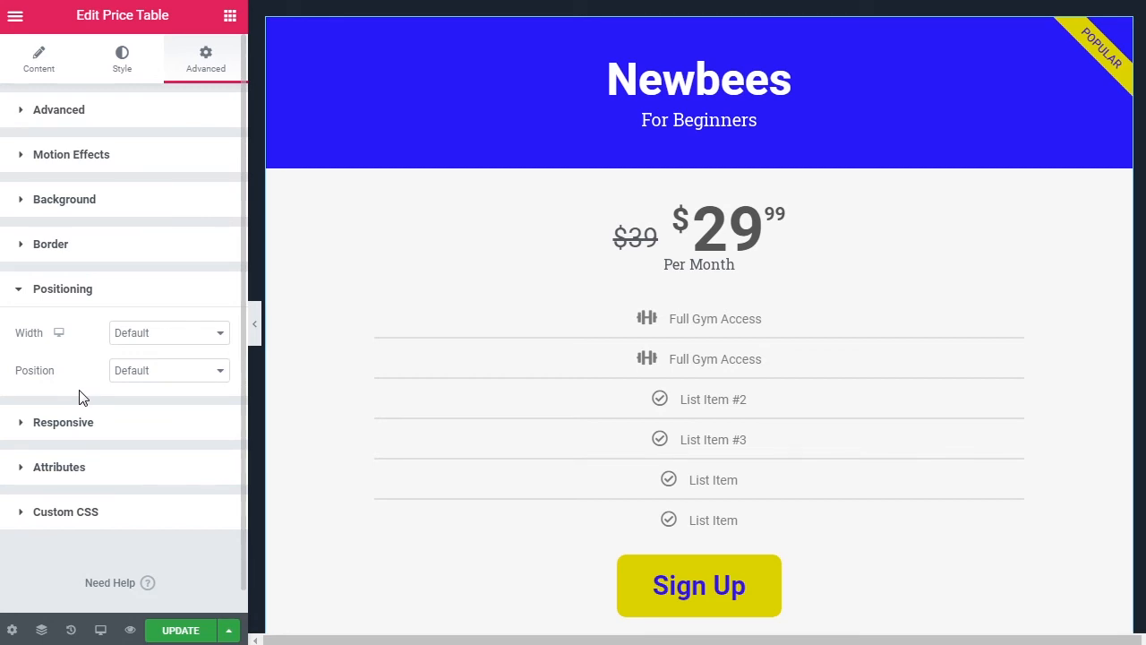
click(153, 333)
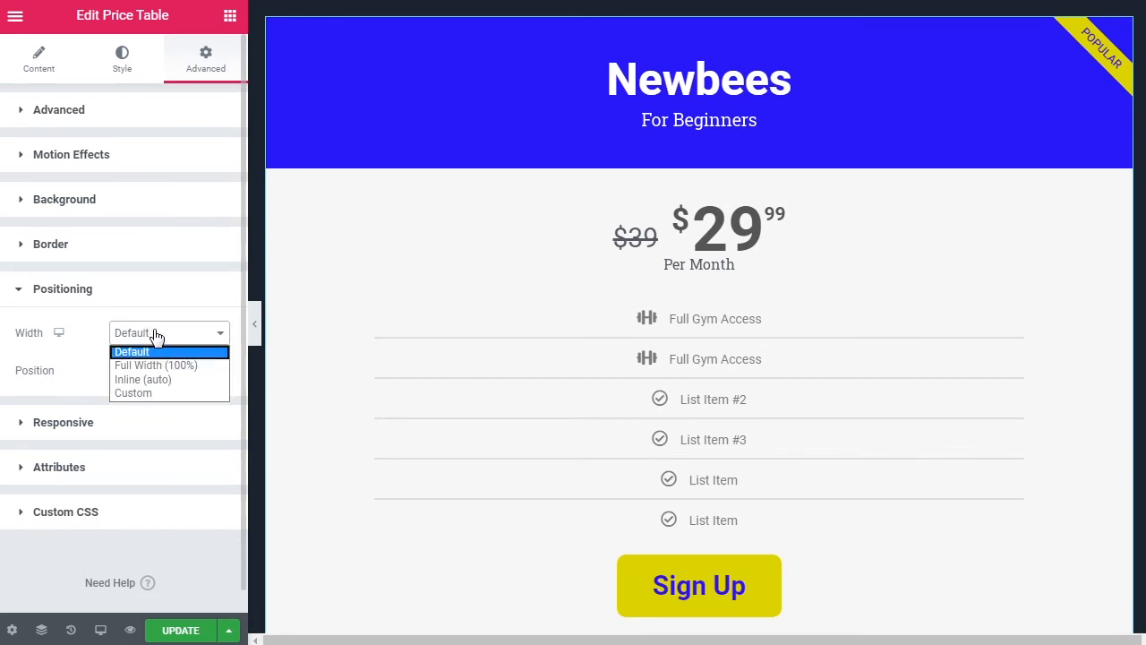
click(153, 334)
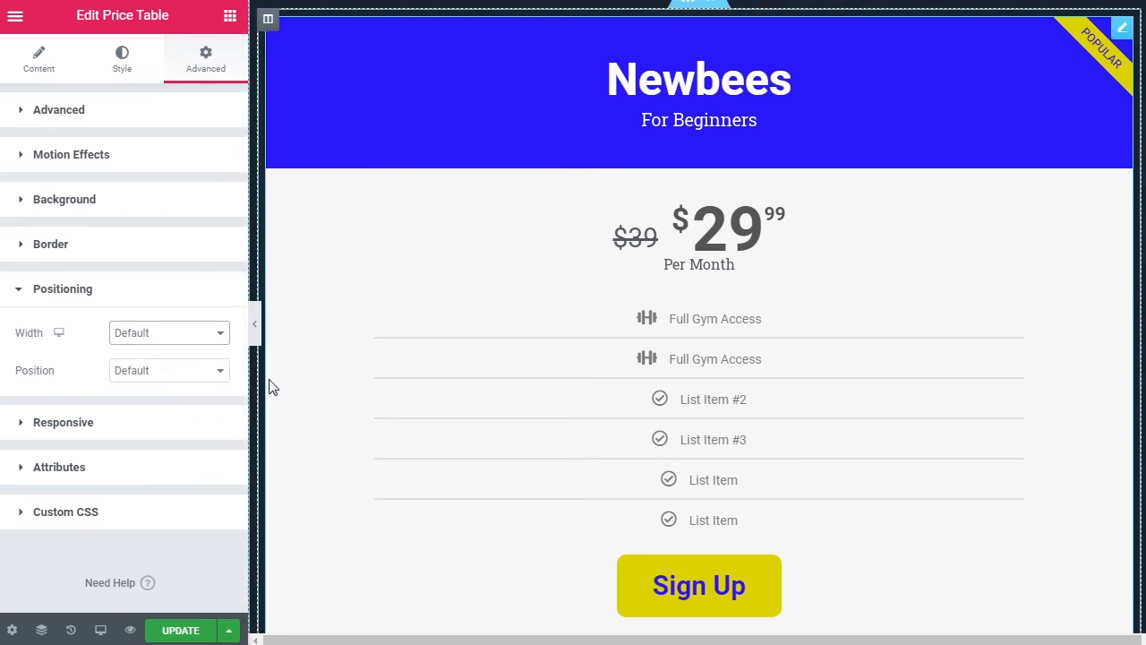
click(169, 374)
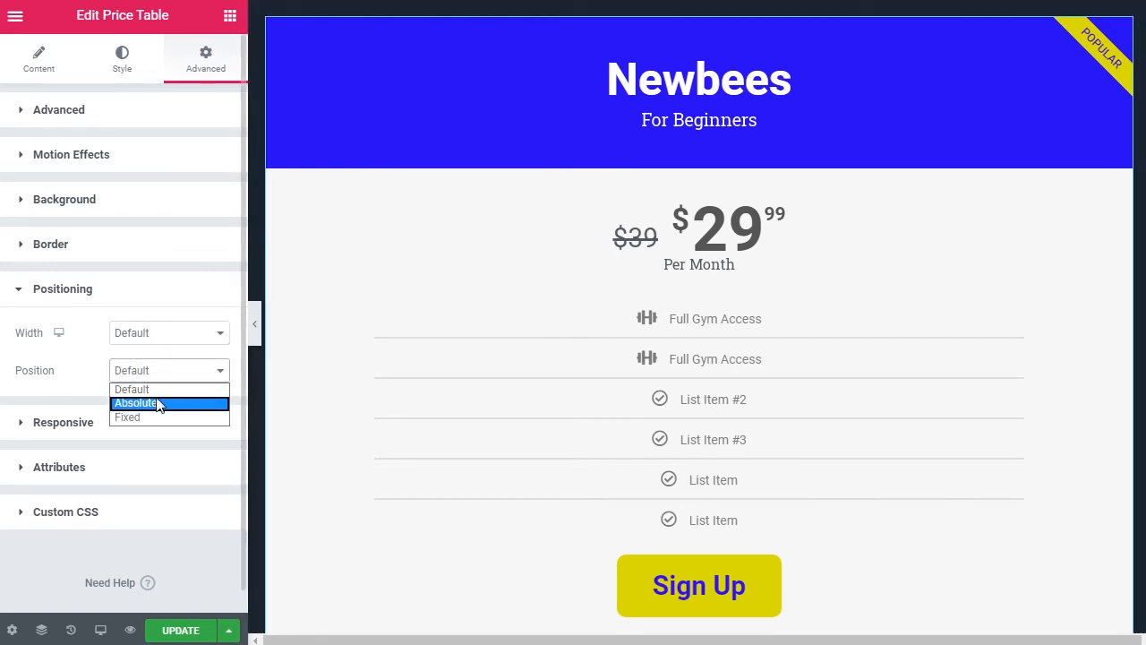
click(71, 380)
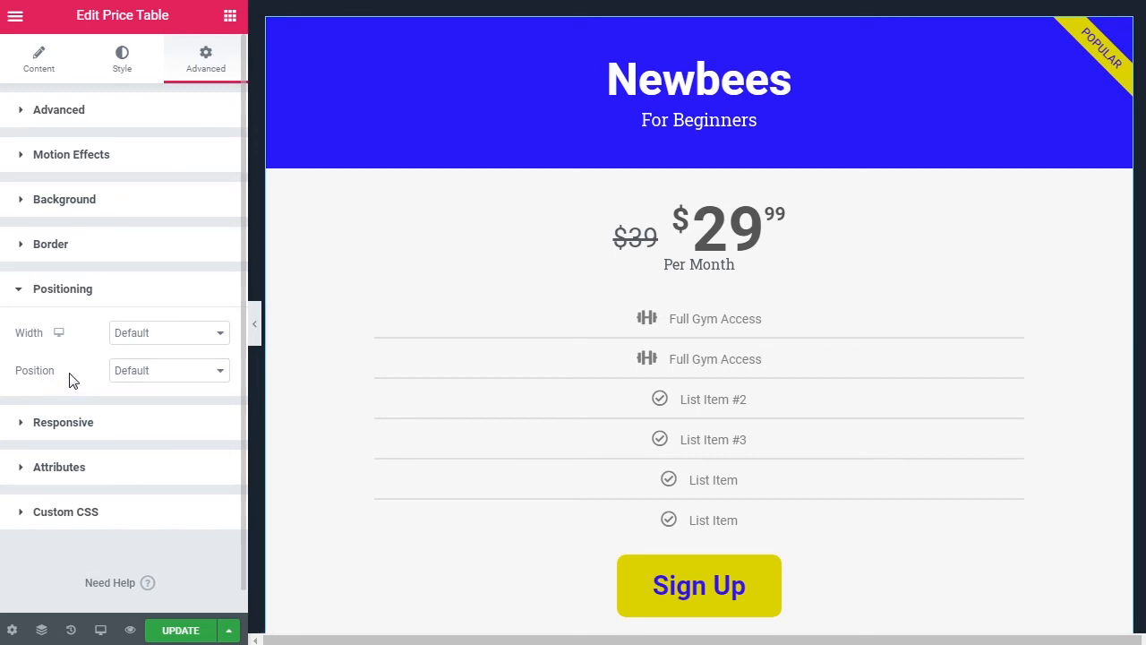
- Examine the widget's responsive visibility settings and custom attributes field
click(57, 425)
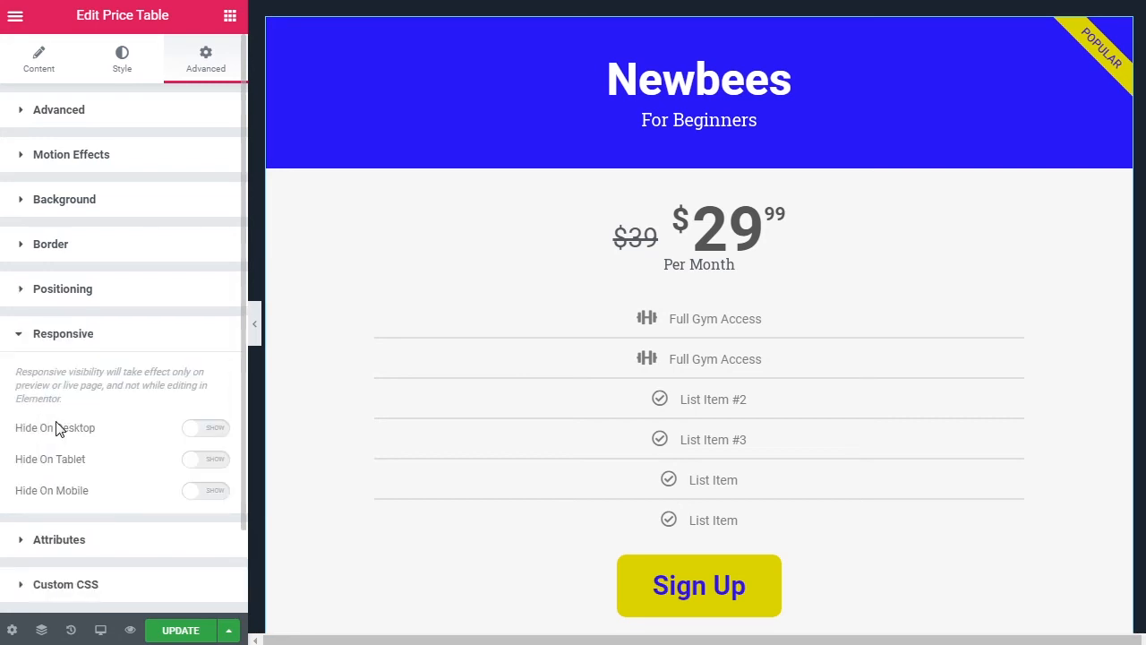
scroll(138, 485, down, 1)
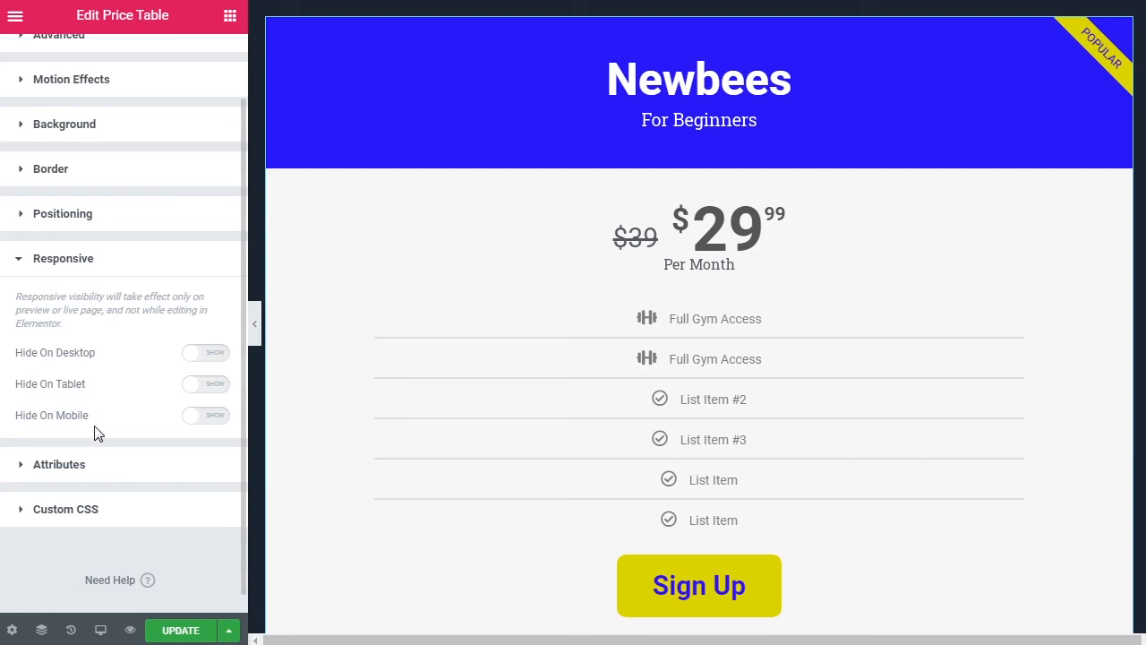
click(82, 465)
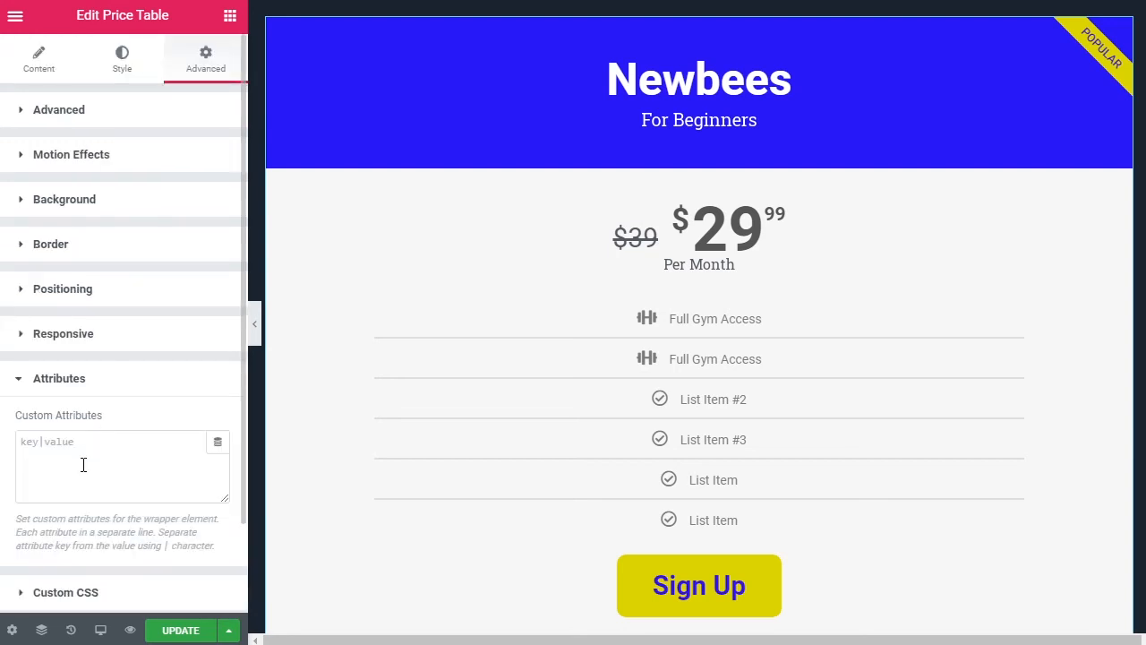
scroll(84, 465, down, 2)
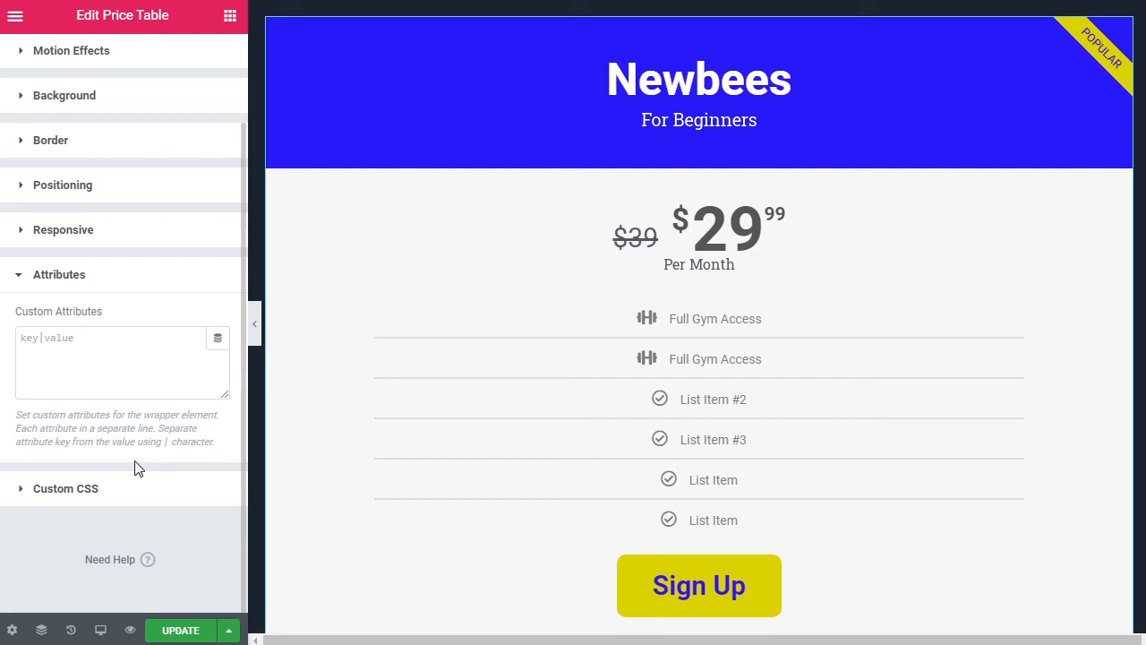
- Examine the widget's custom CSS field and its selector examples
click(96, 491)
scroll(98, 457, down, 3)
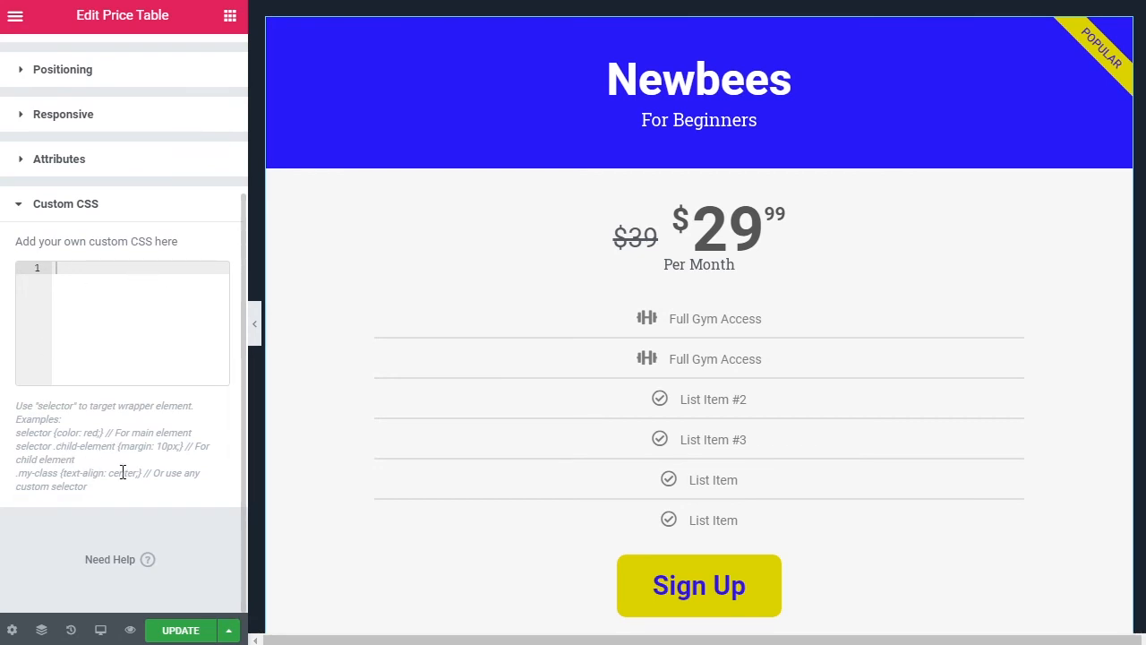
scroll(123, 471, up, 3)
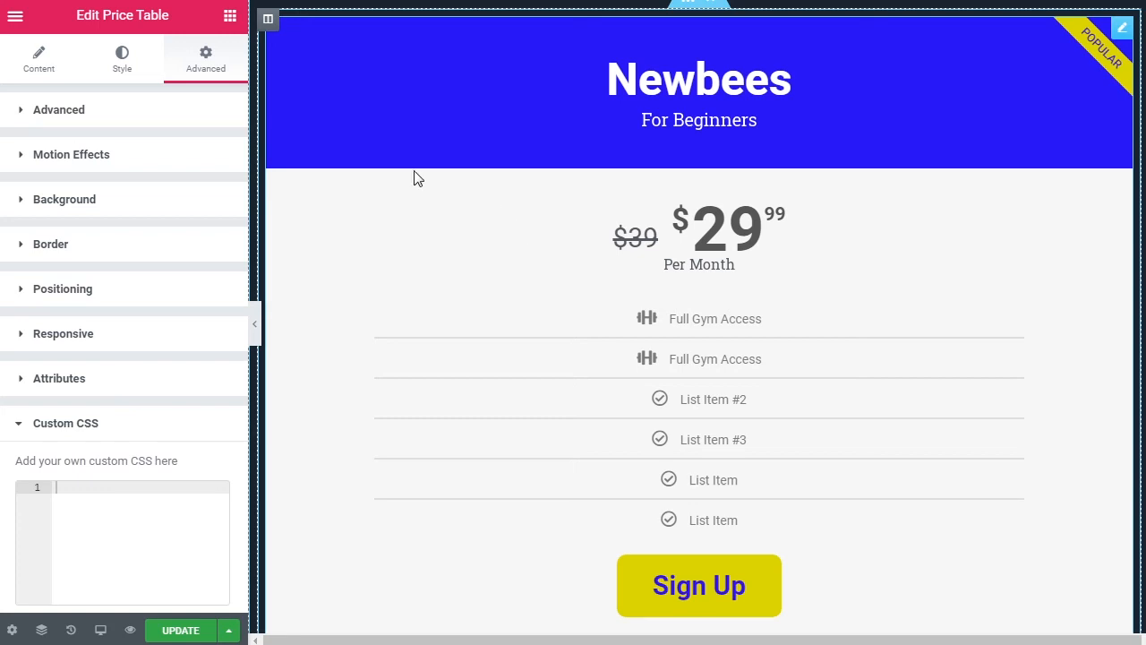
- Duplicate the price table's column twice to make three side-by-side pricing tables
right_click(269, 21)
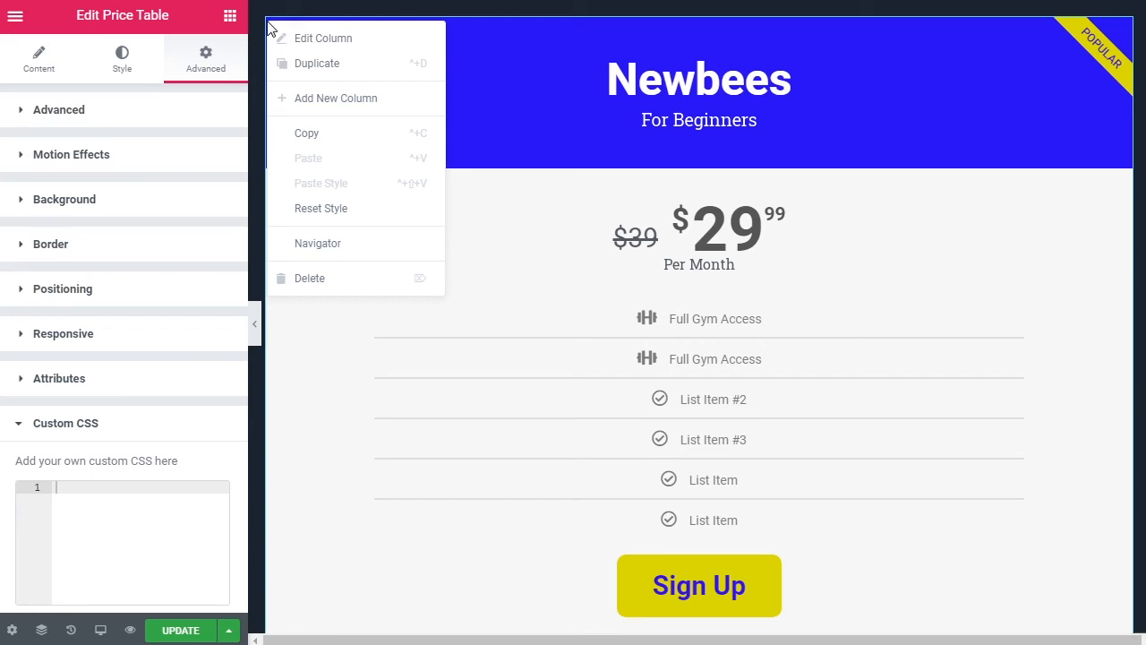
click(314, 65)
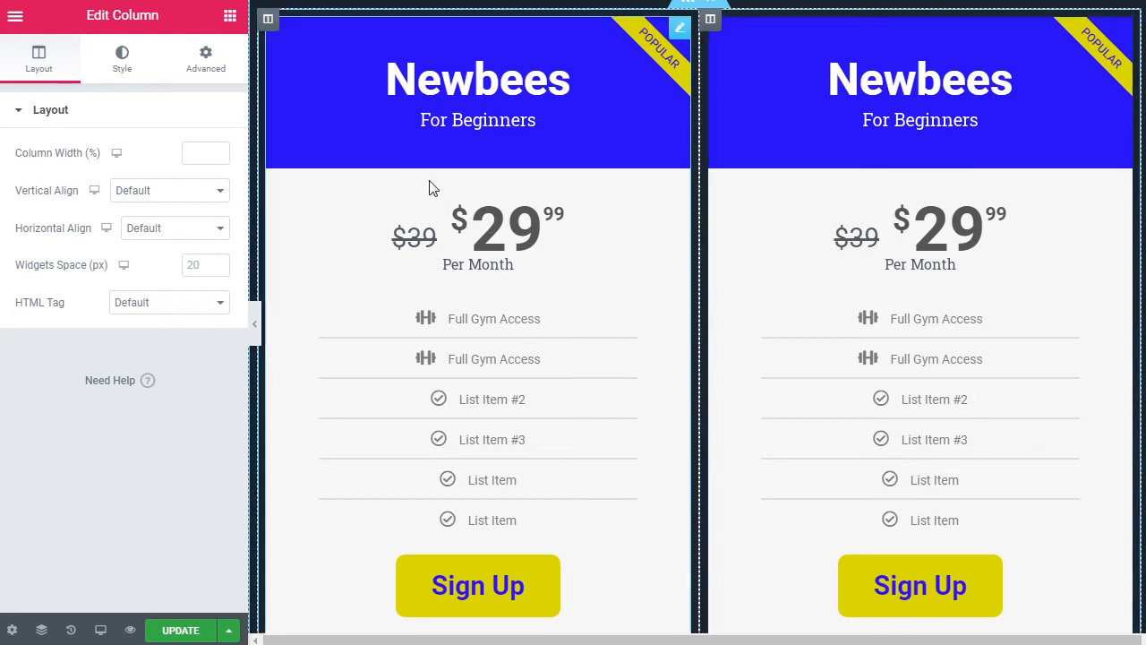
right_click(266, 23)
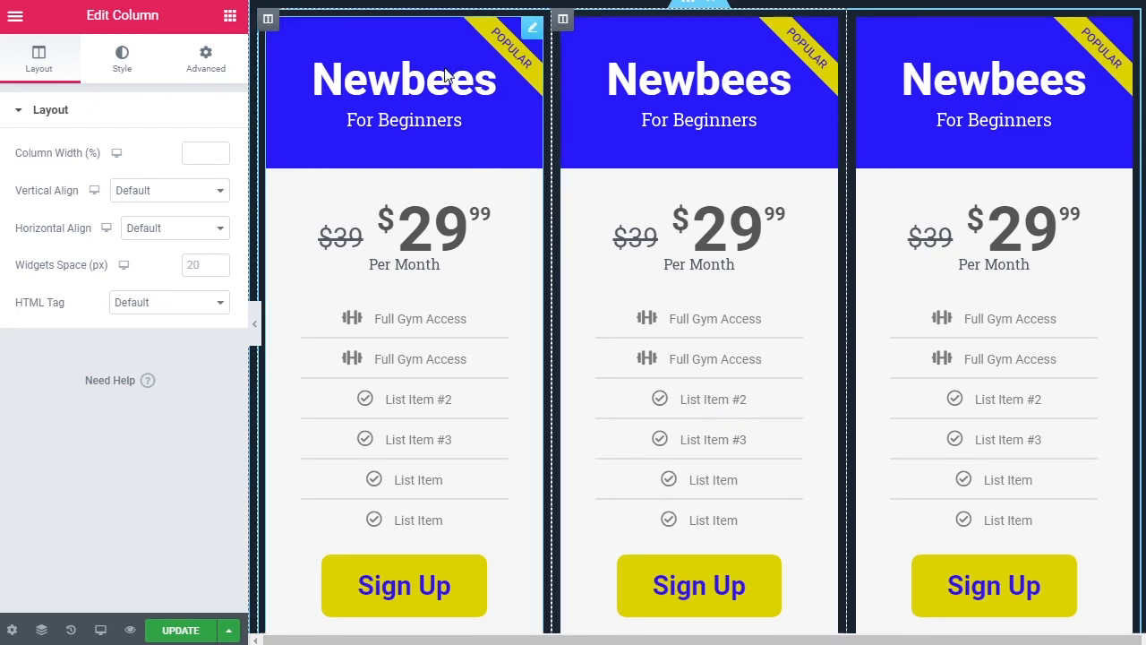
- Turn off the "Popular" ribbon on the first price table
click(532, 34)
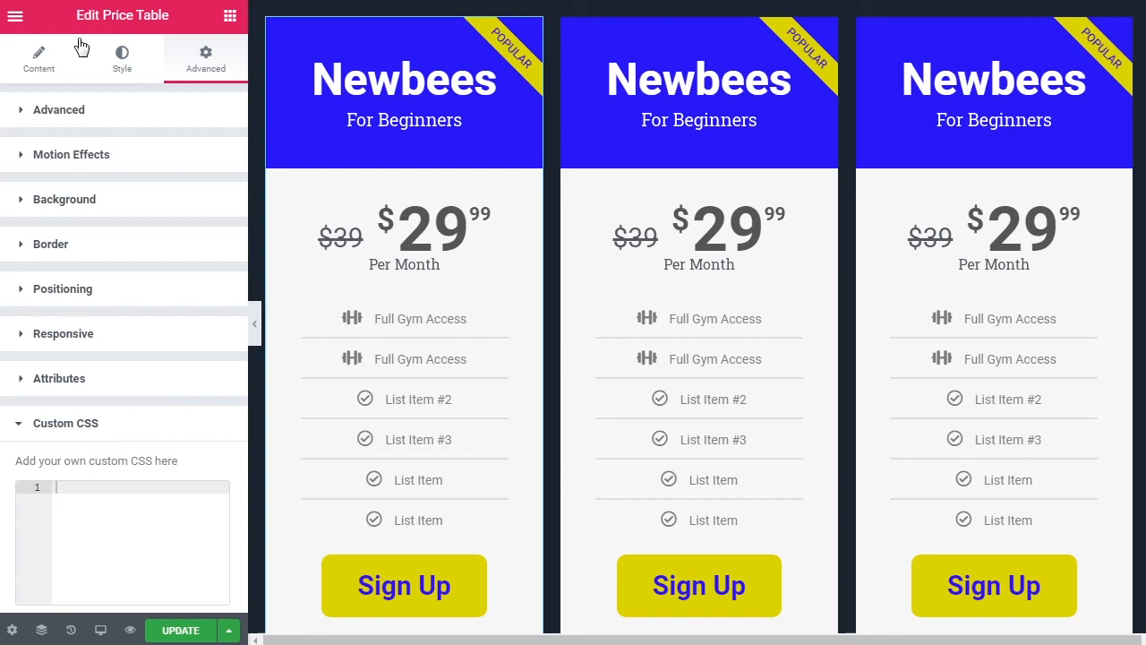
click(40, 64)
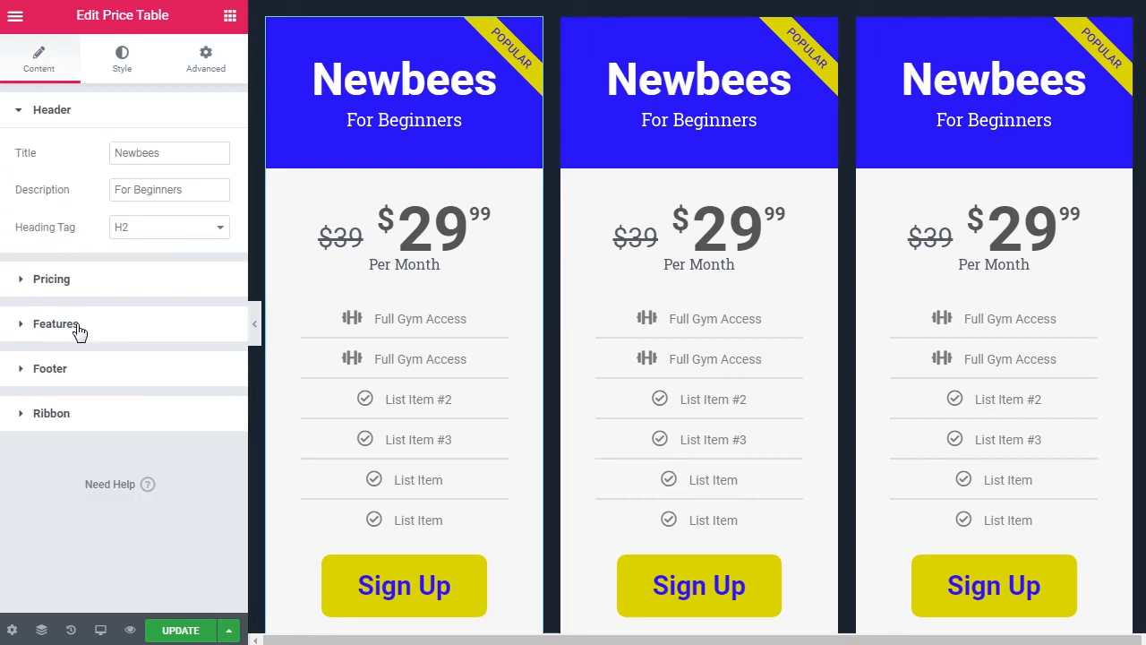
click(62, 417)
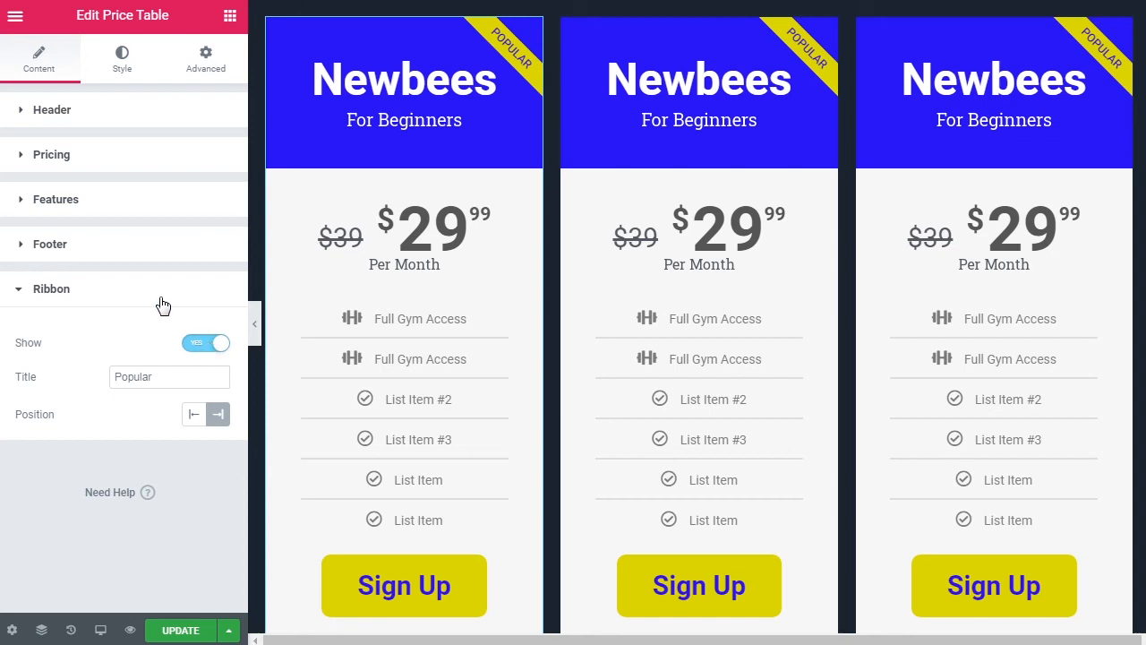
click(213, 346)
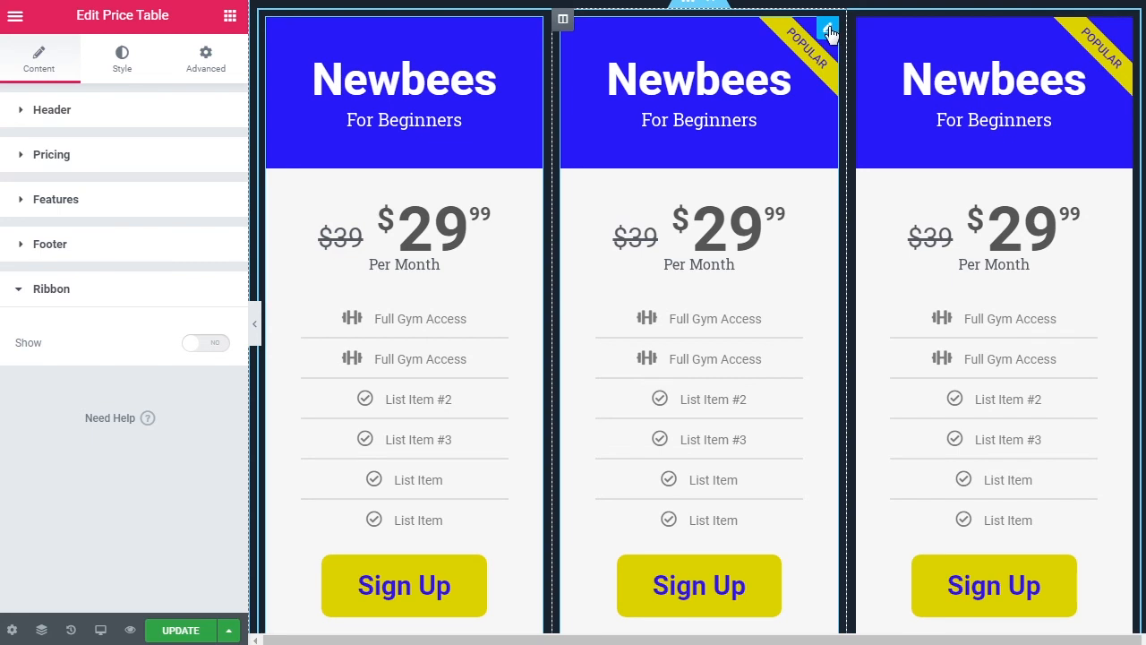
- Set the middle price table's title to "Regulars" and its description to "For Athletes"
click(830, 33)
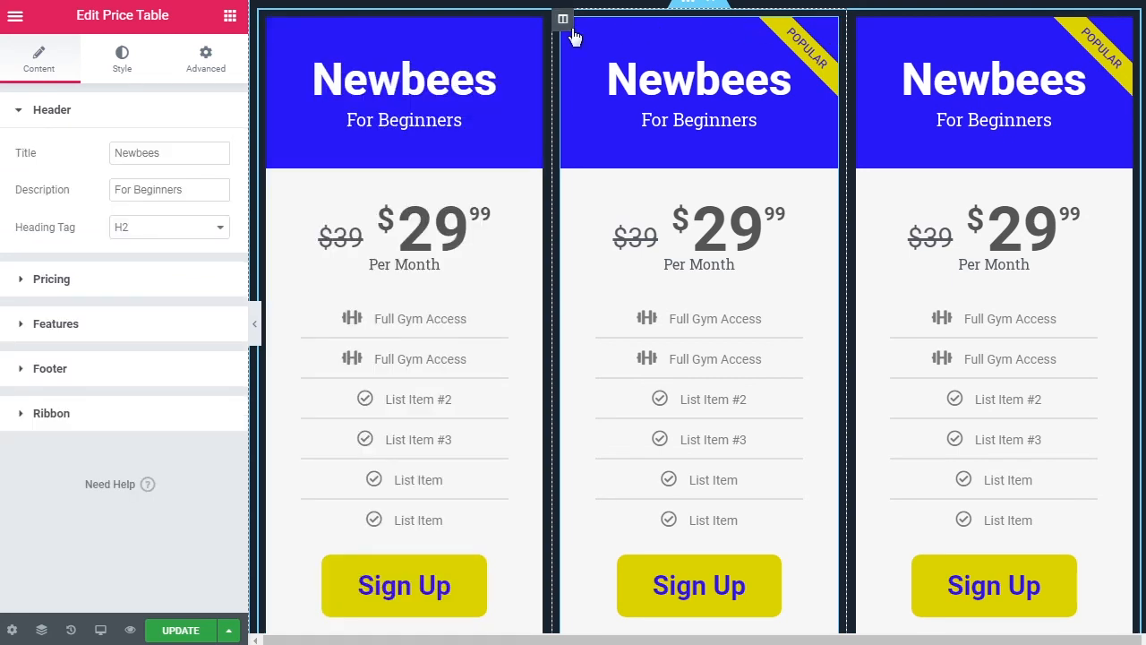
click(176, 150)
drag(176, 150, 111, 150)
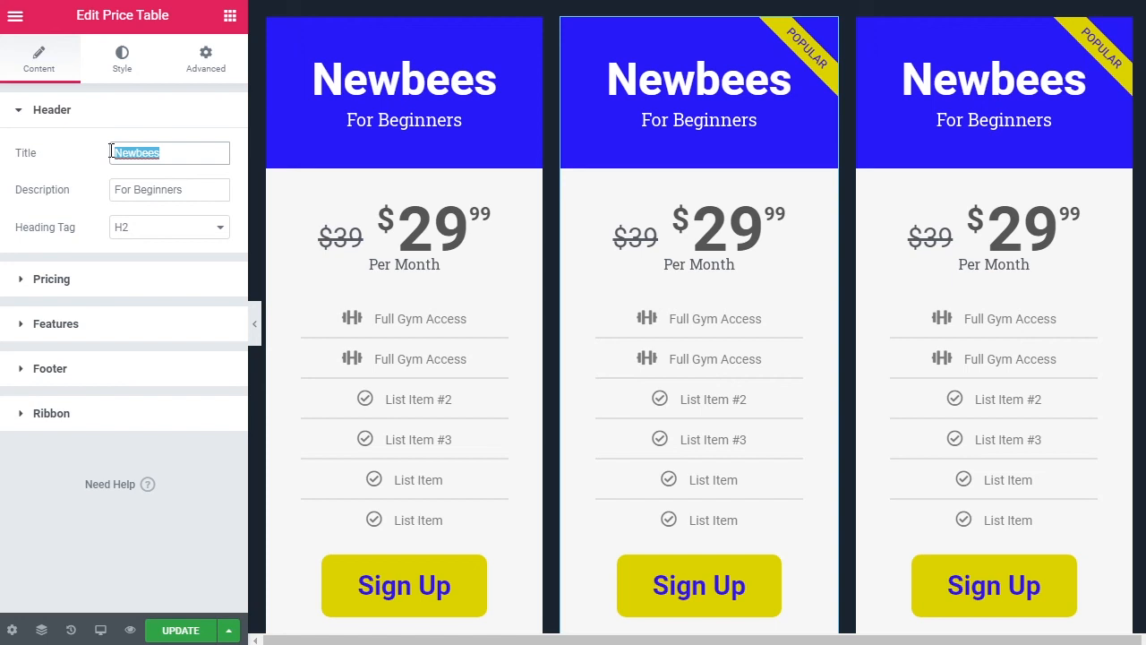
text(Regula)
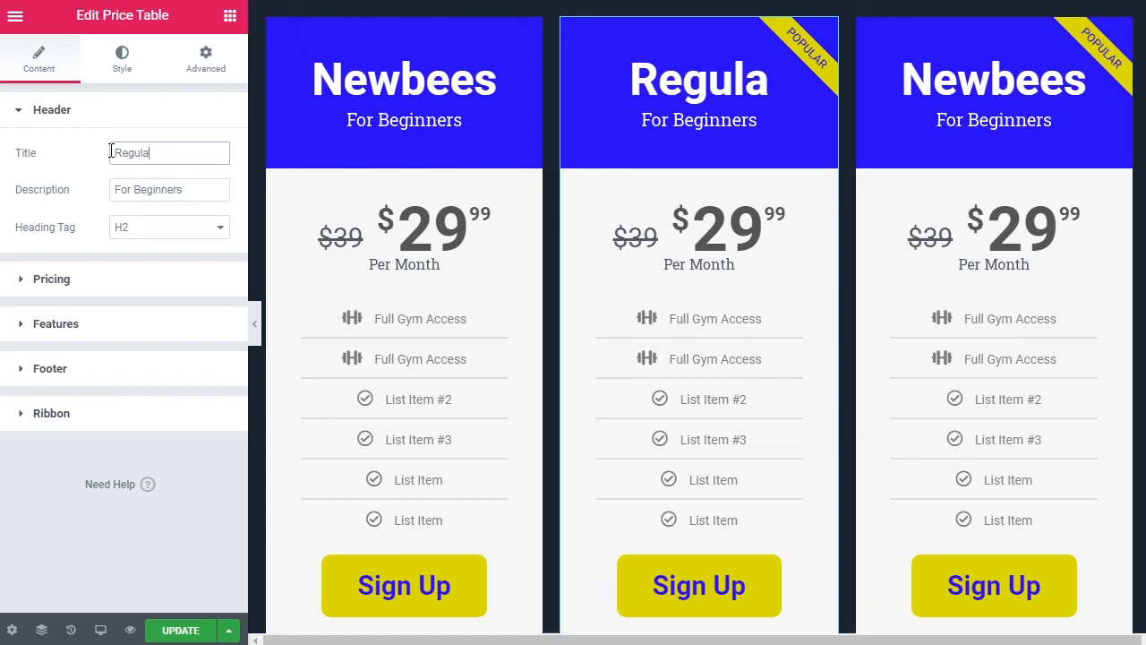
text(rs)
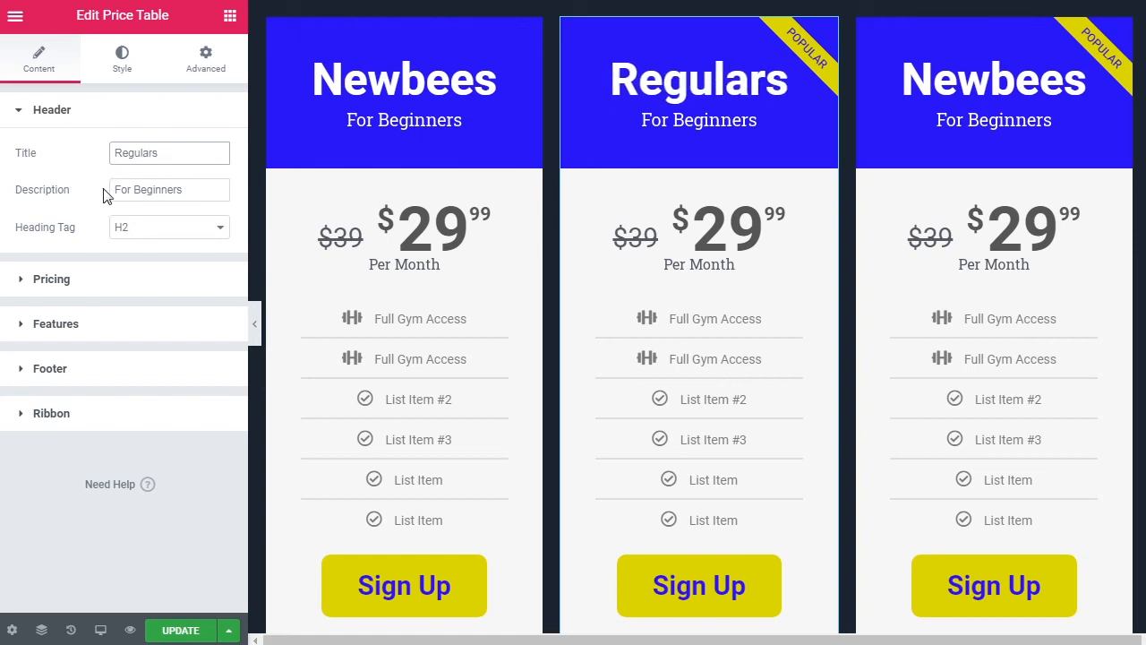
double_click(173, 190)
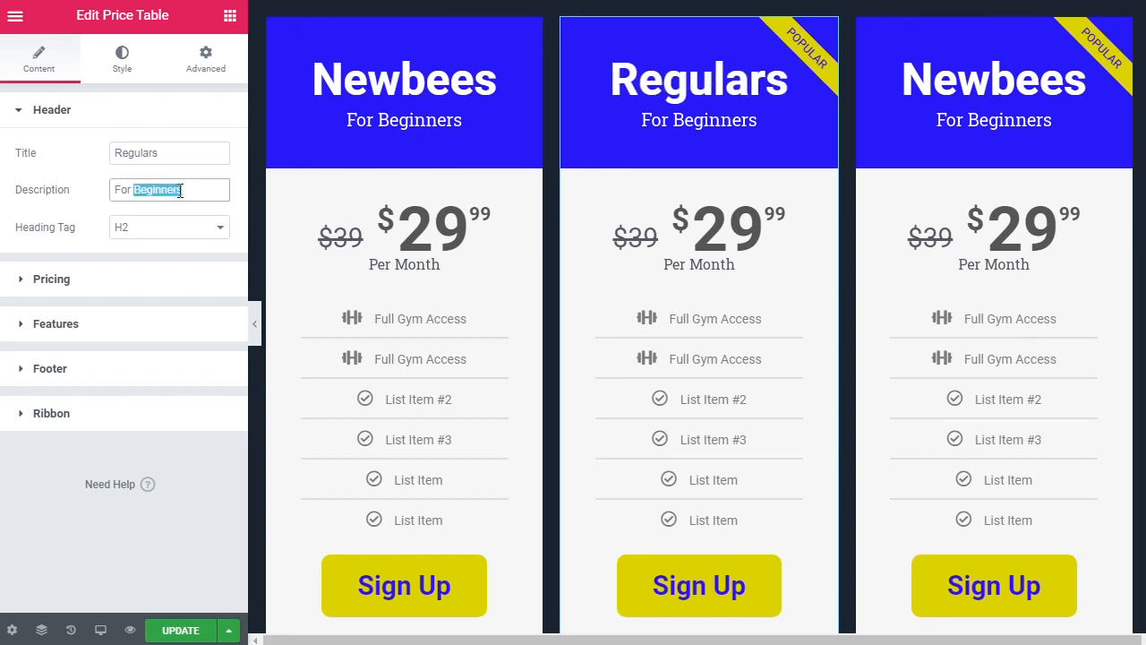
key(BackSpace)
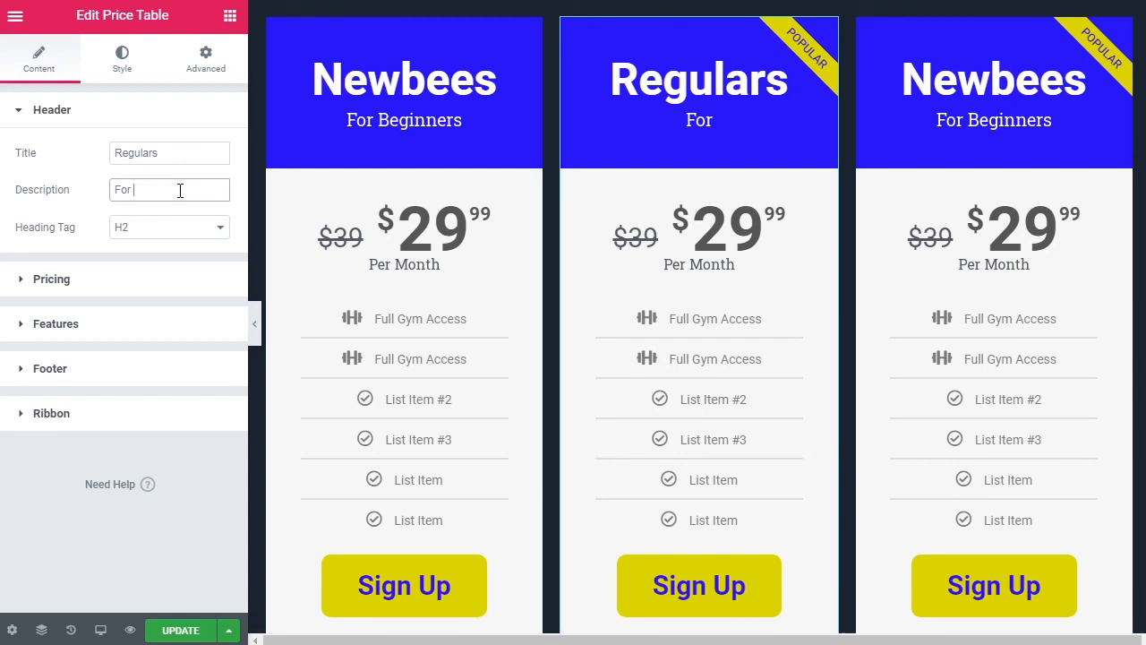
text(Athle)
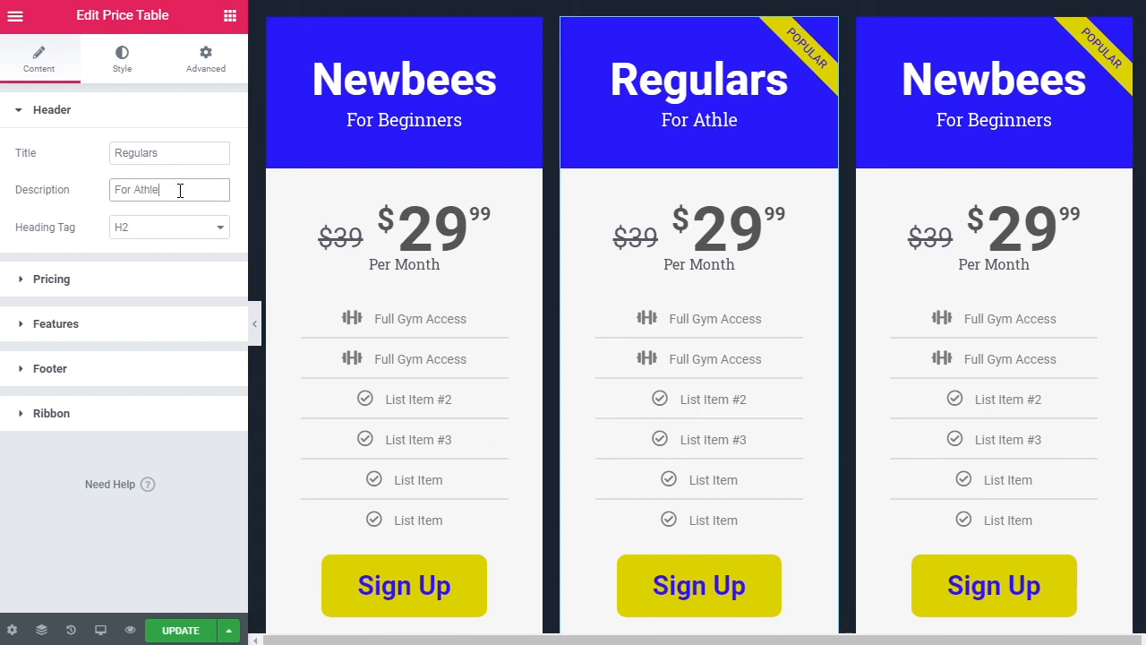
text(tes)
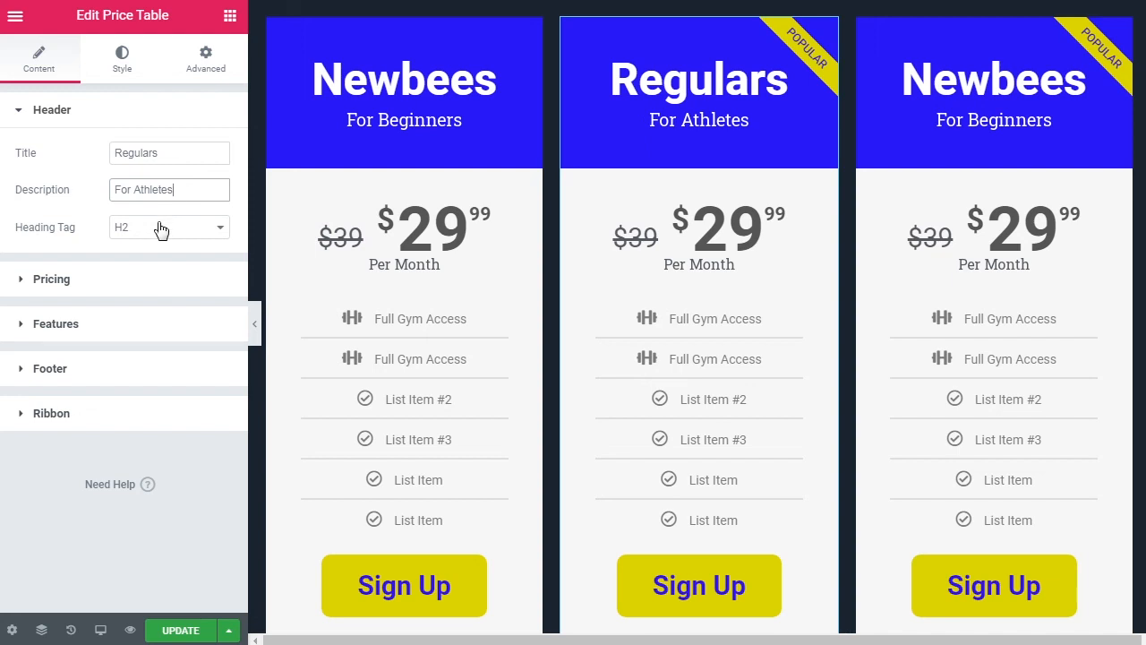
- Set the middle table's original price to 79 and its sale price to 59.99
click(80, 280)
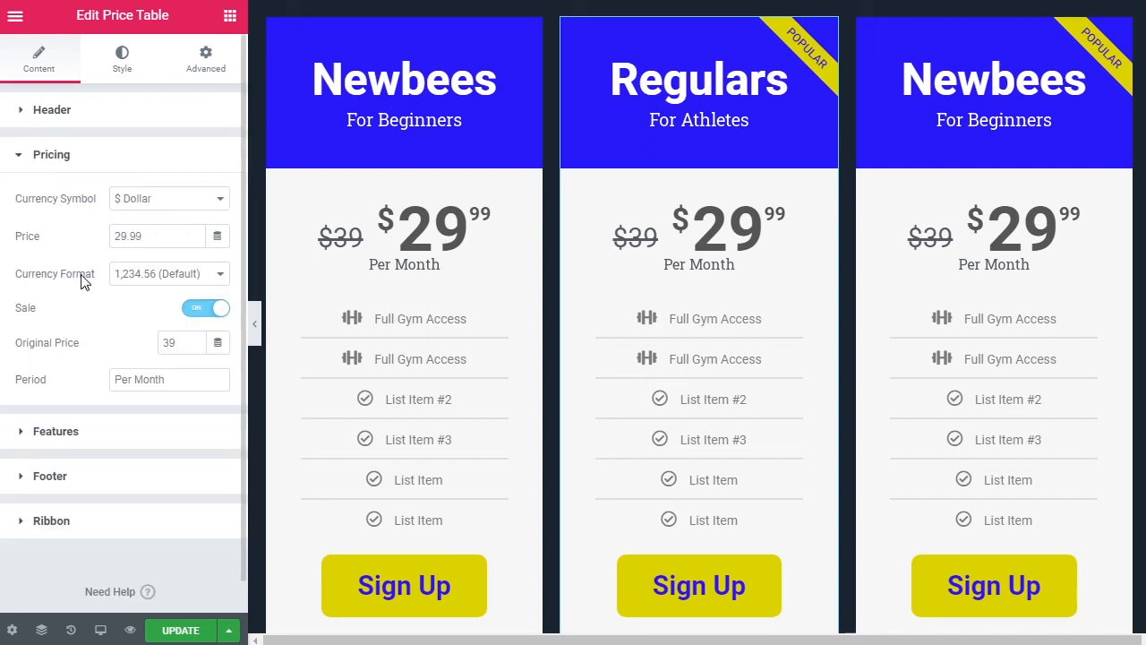
double_click(173, 343)
text(79)
drag(145, 235, 100, 238)
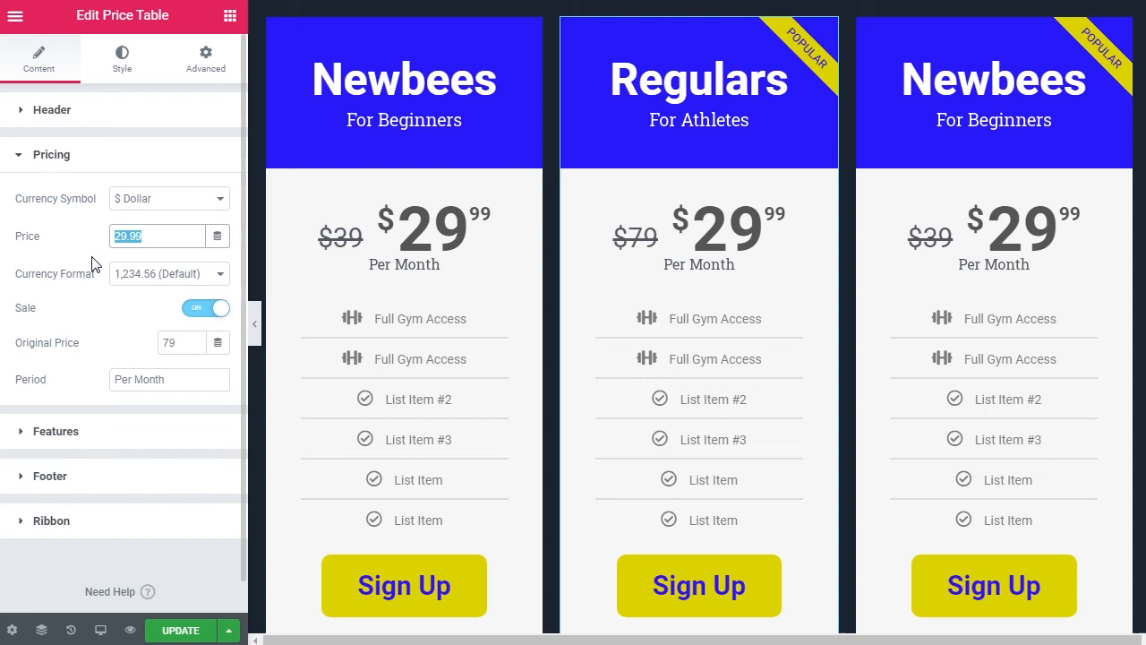
text(59.99)
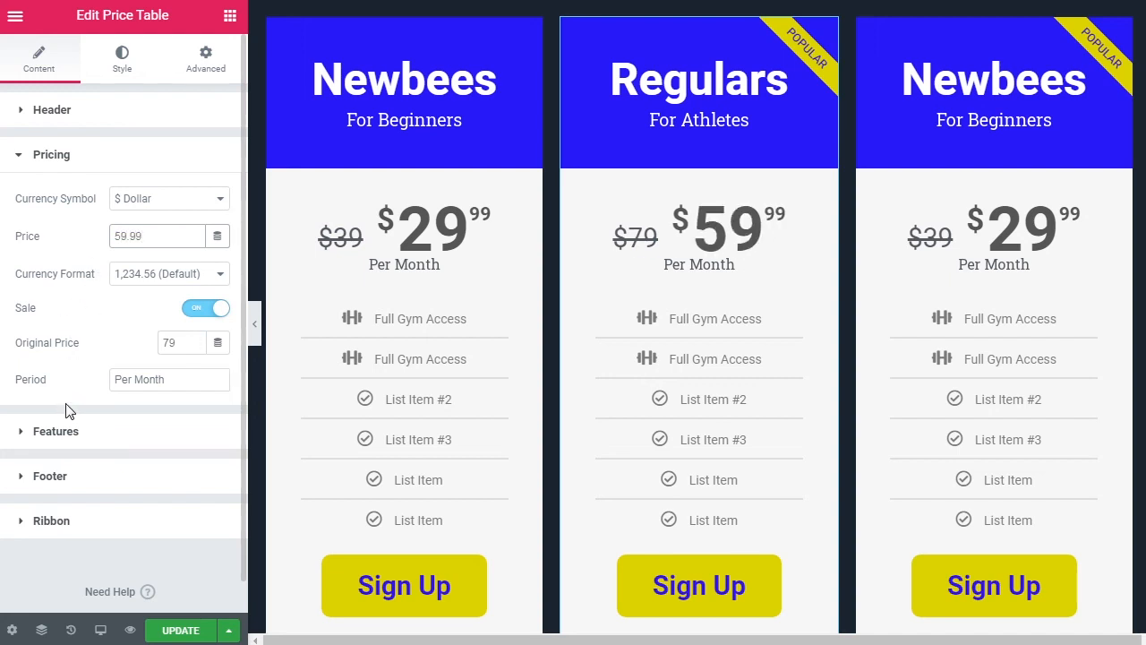
- Change the text of the middle table's second feature to "Private Gym Area Access"
click(68, 435)
click(56, 432)
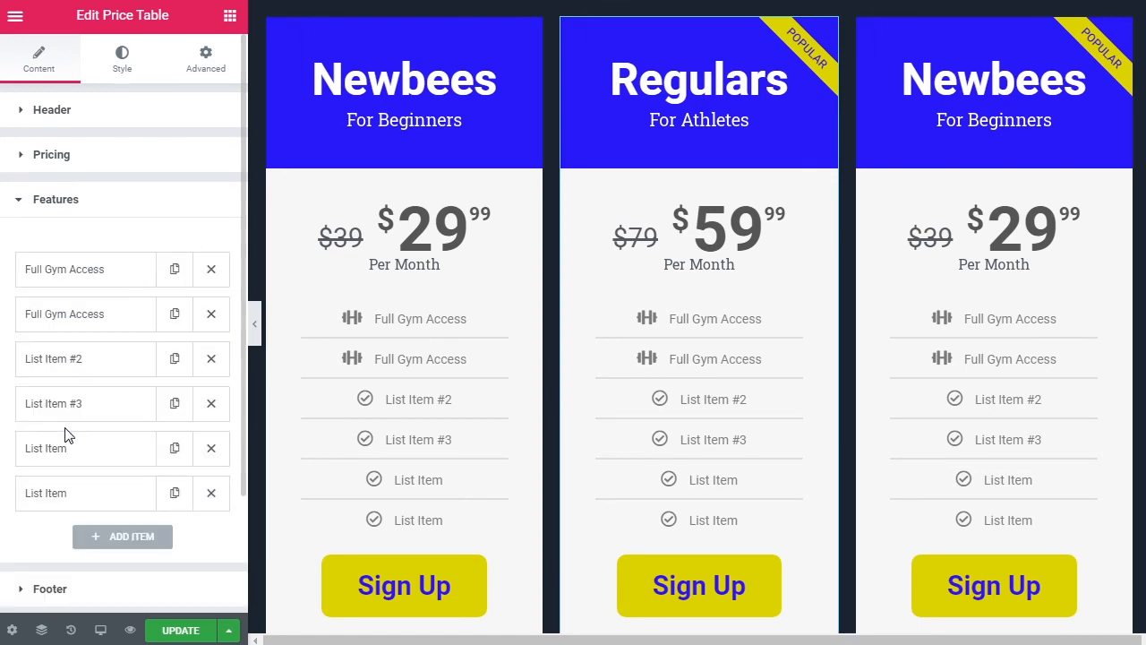
scroll(65, 434, down, 1)
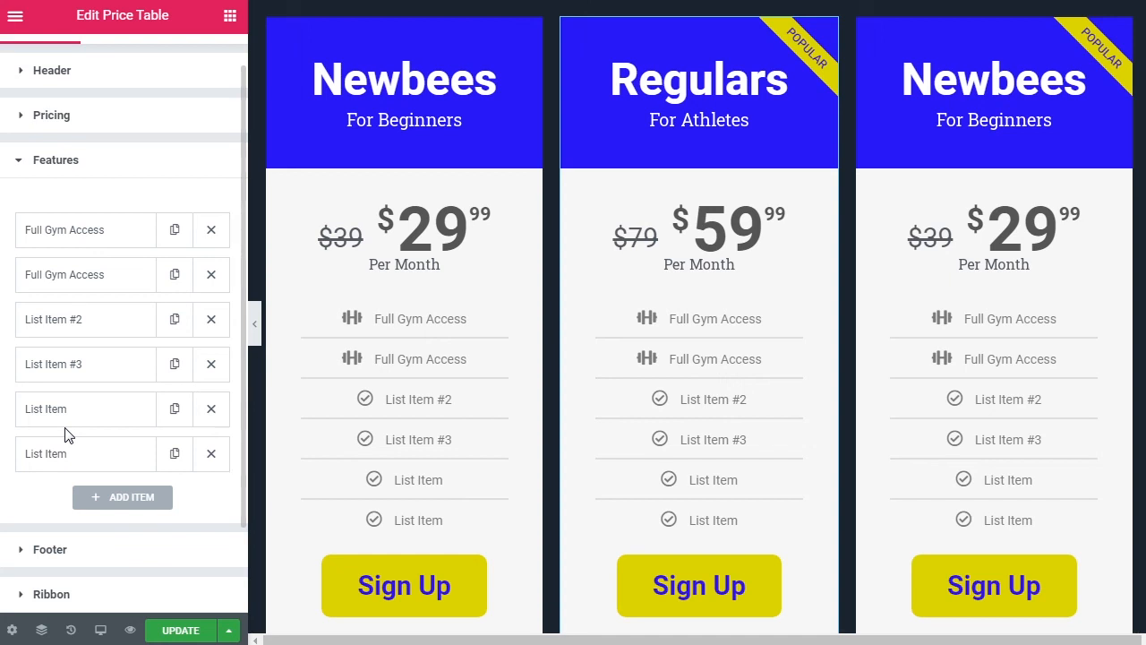
click(85, 284)
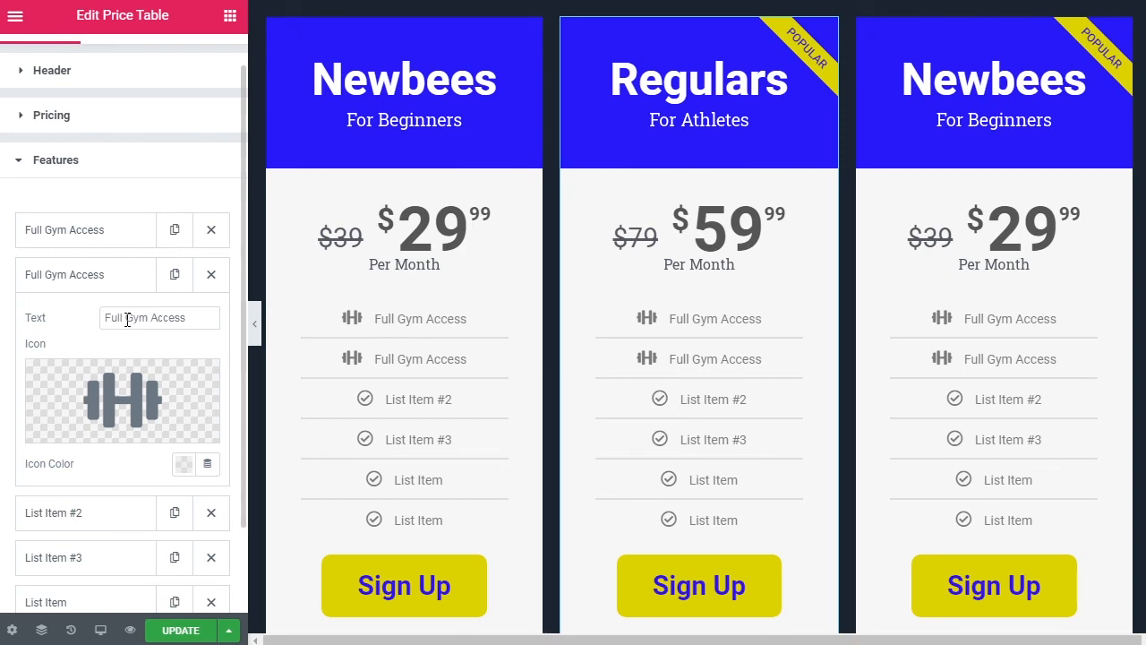
drag(127, 319, 86, 326)
text(Private Area)
key(Delete)
key(Delete)
key(Delete)
key(Delete)
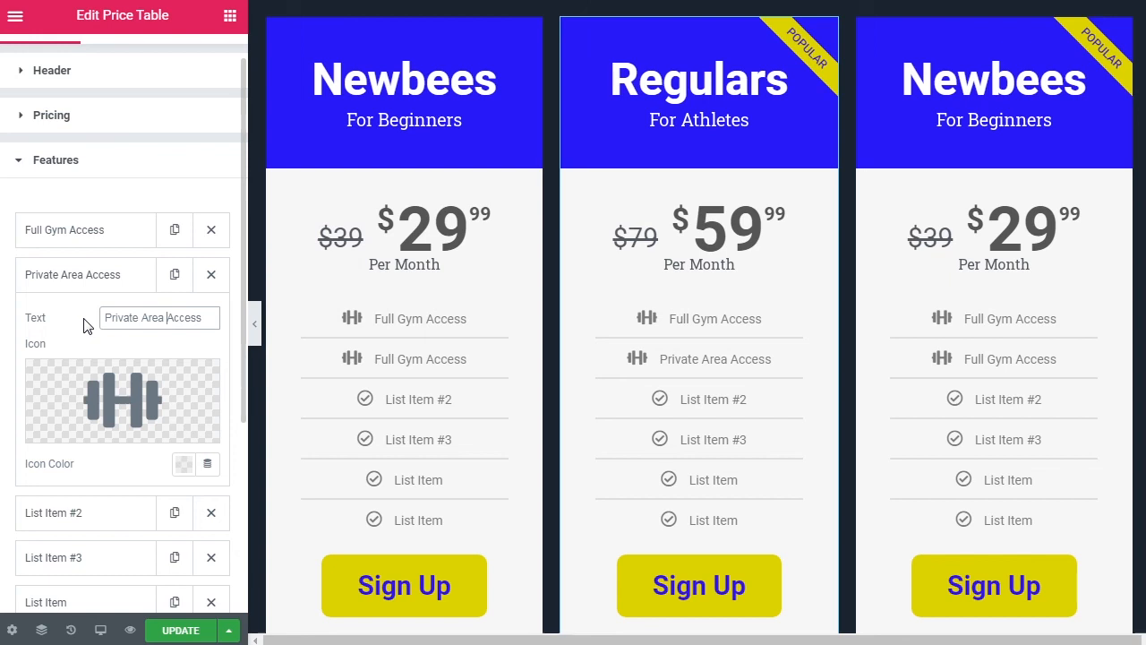
text(Gym)
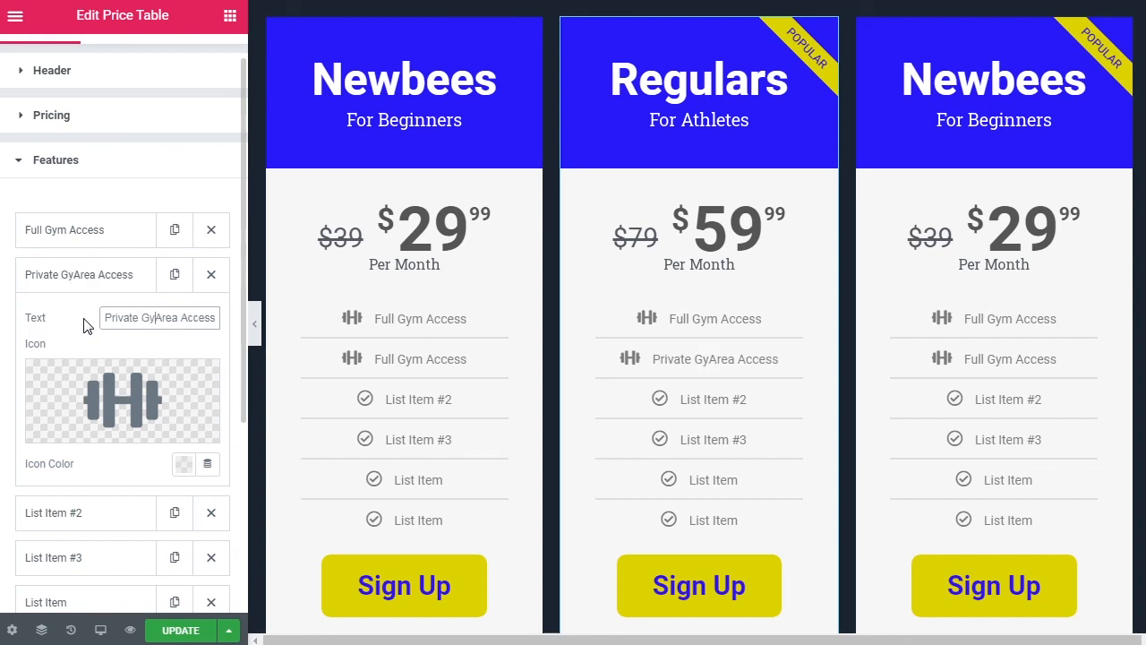
click(8, 332)
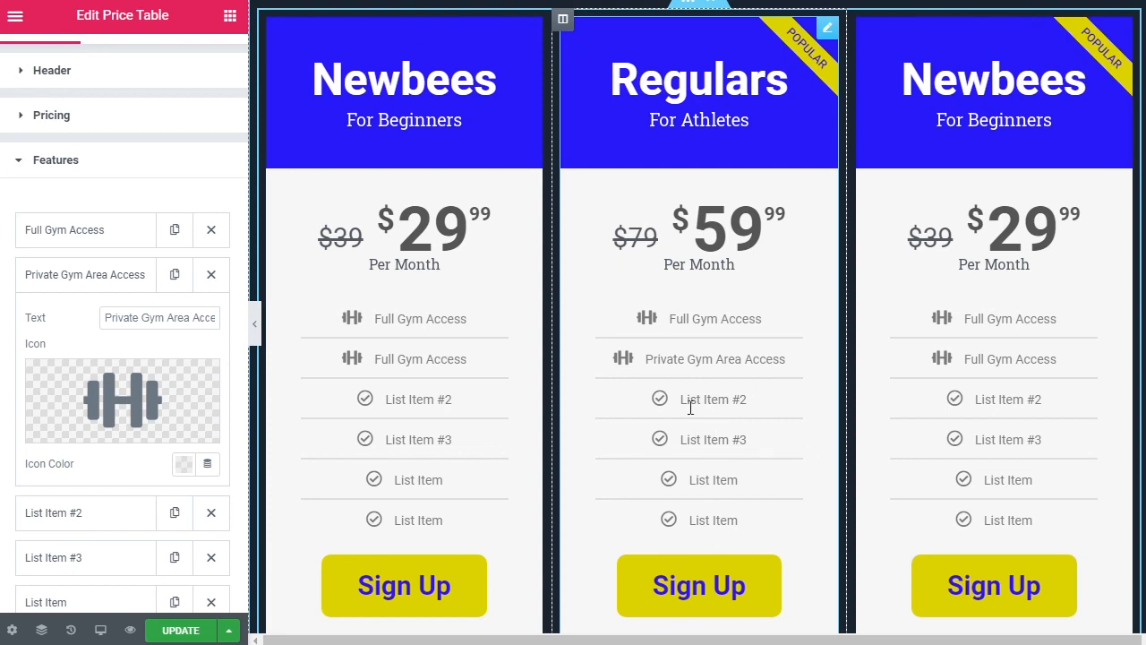
click(94, 283)
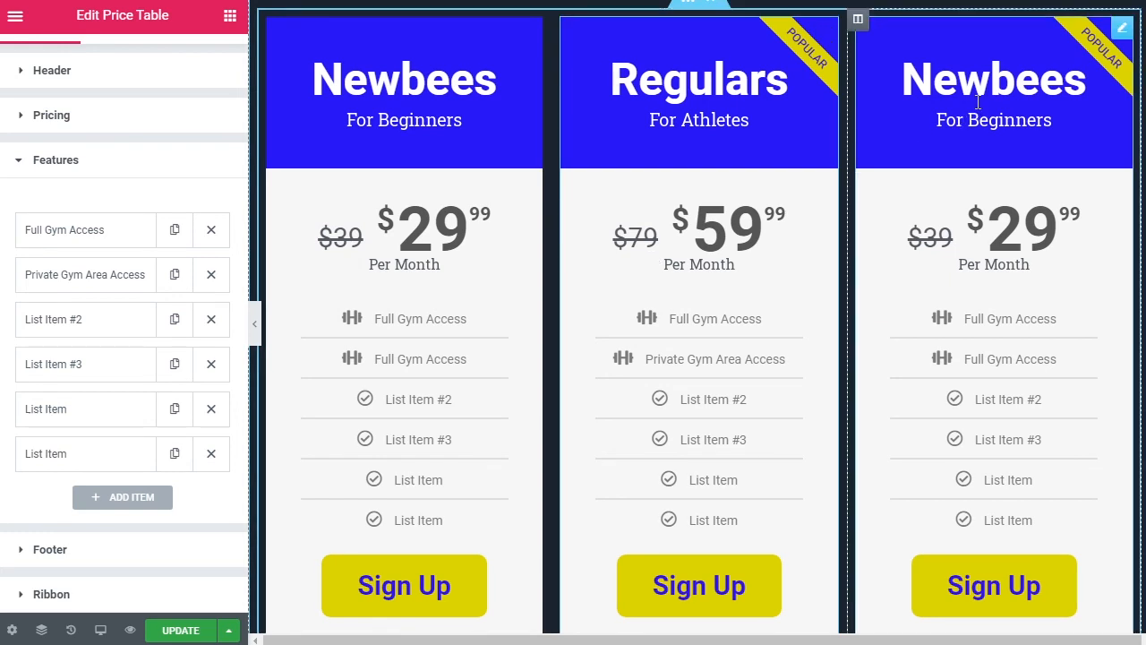
- Set the third price table's title to "Pros" and its description to "For Body Builders"
click(1123, 33)
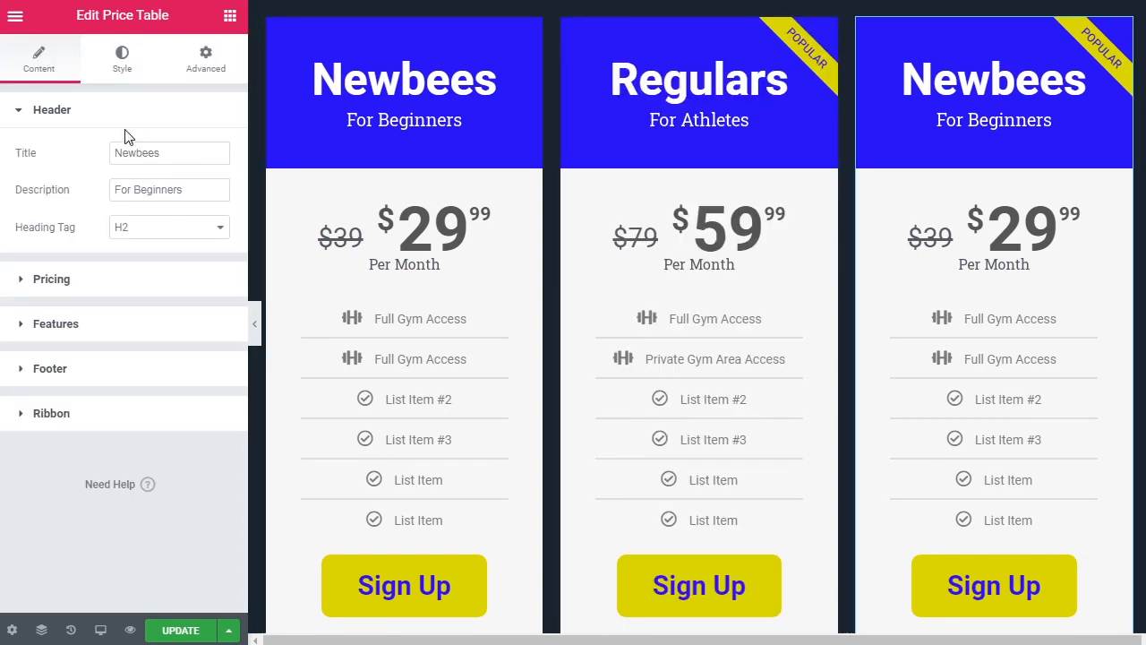
drag(183, 153, 52, 154)
text(Pros)
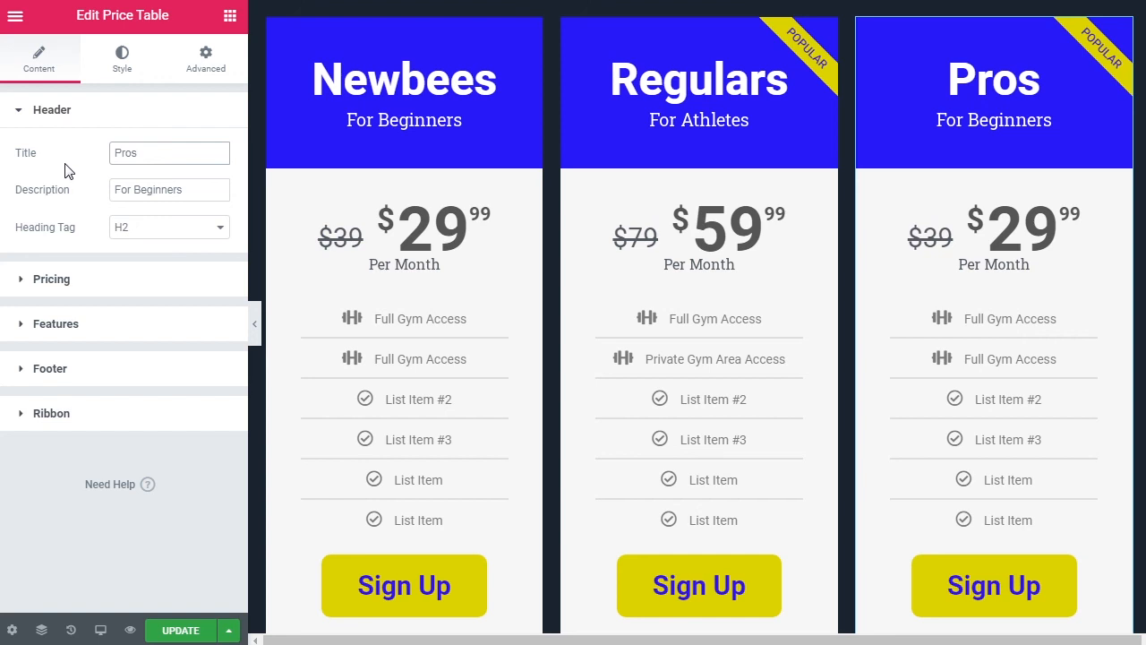
double_click(168, 187)
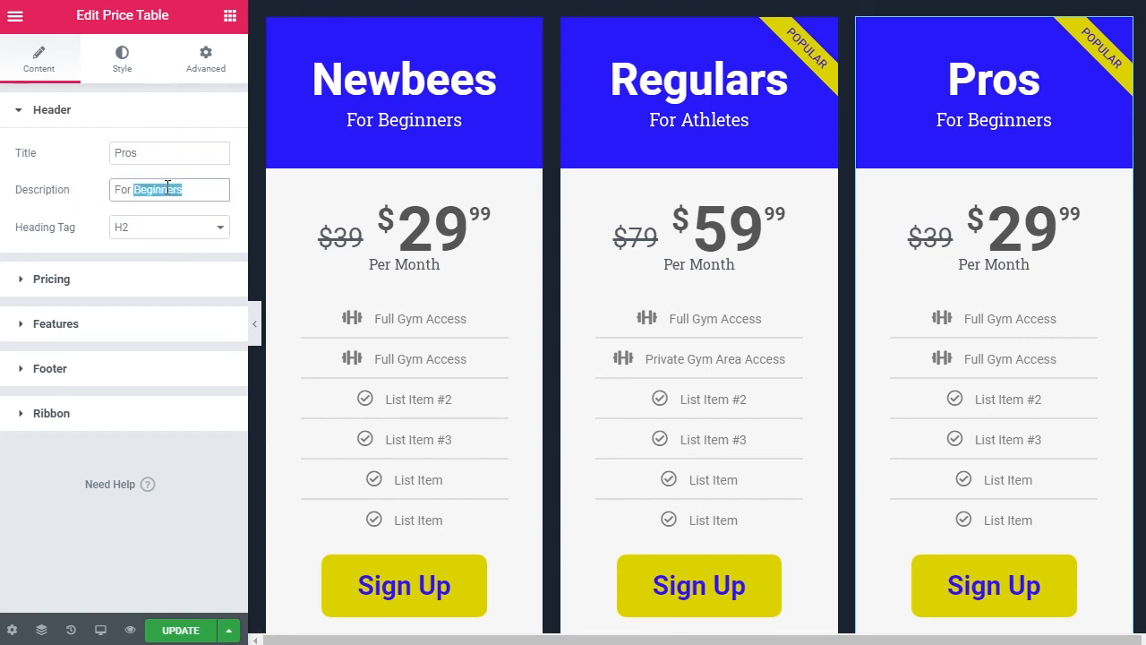
text(Body)
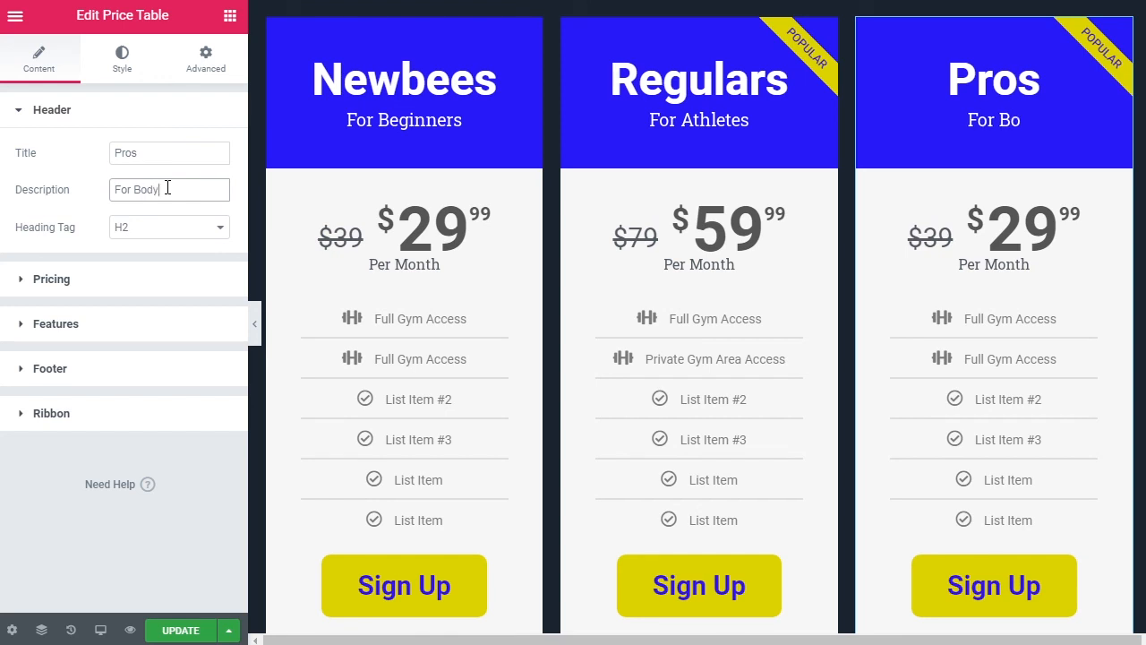
text( Builders)
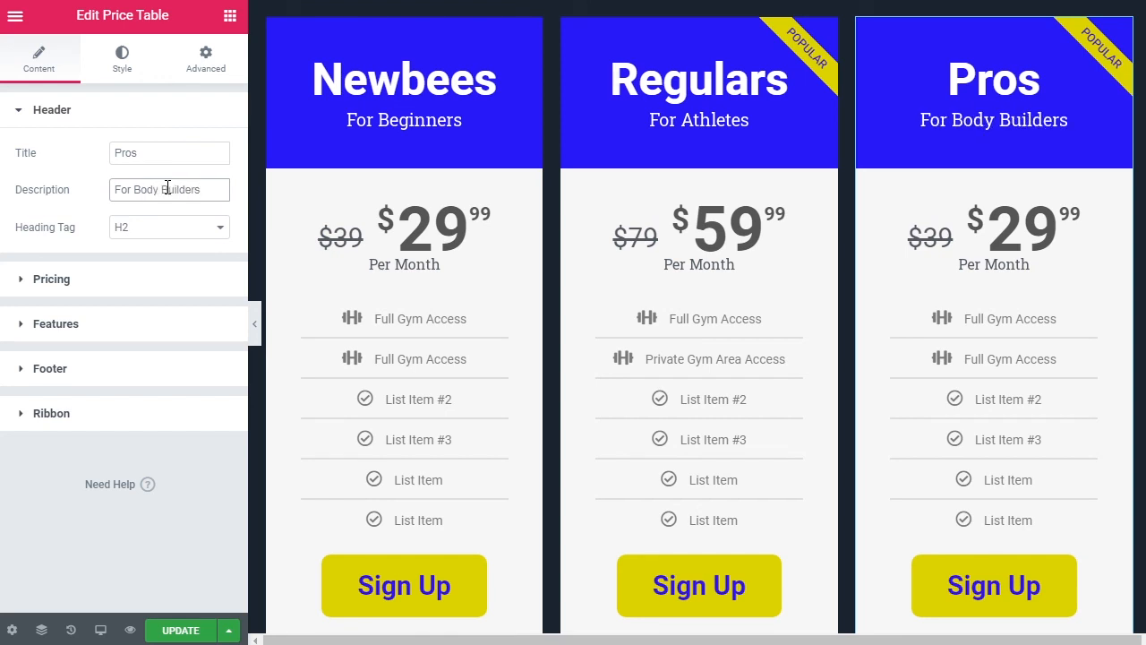
- Set the third price table's original price to 149
click(105, 285)
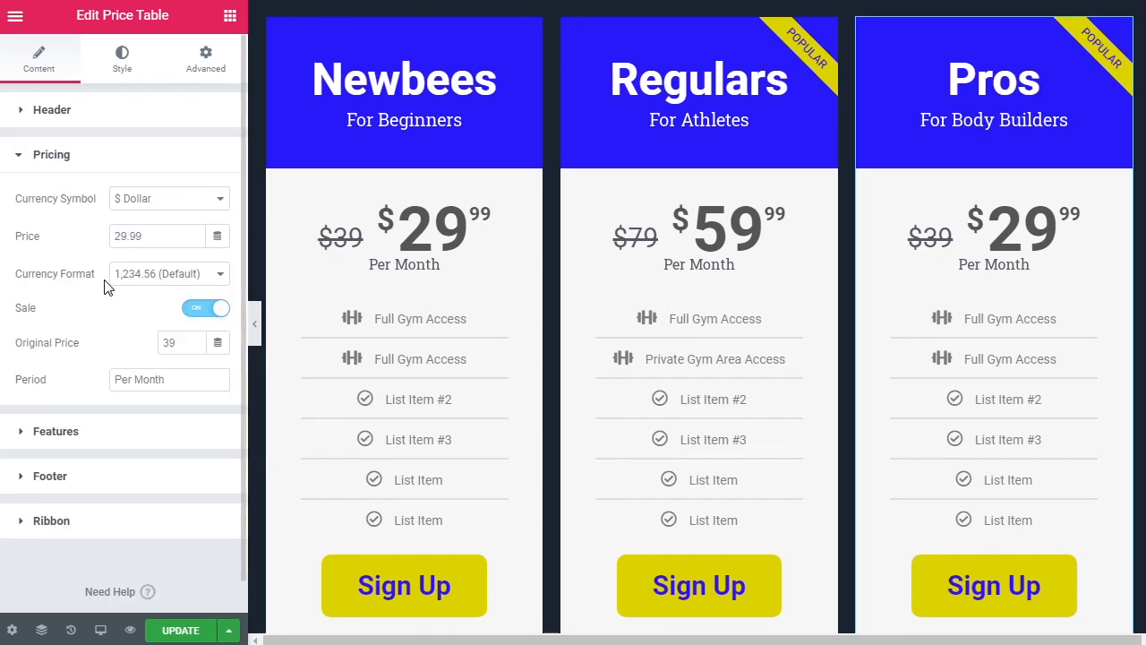
click(194, 339)
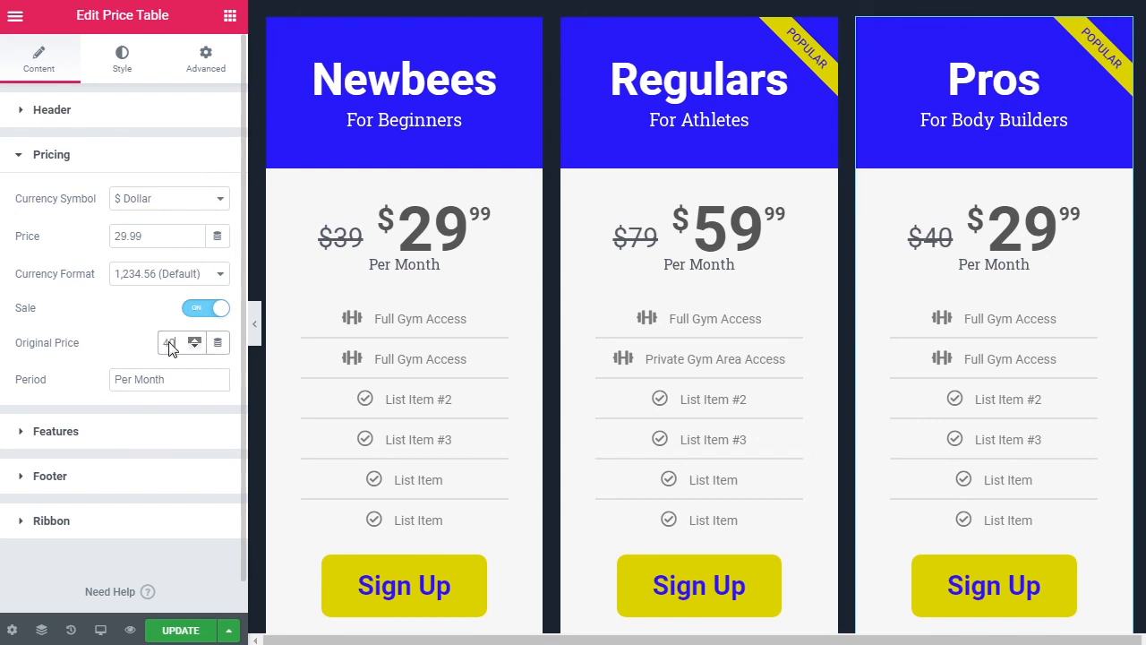
drag(179, 340, 148, 343)
text(149)
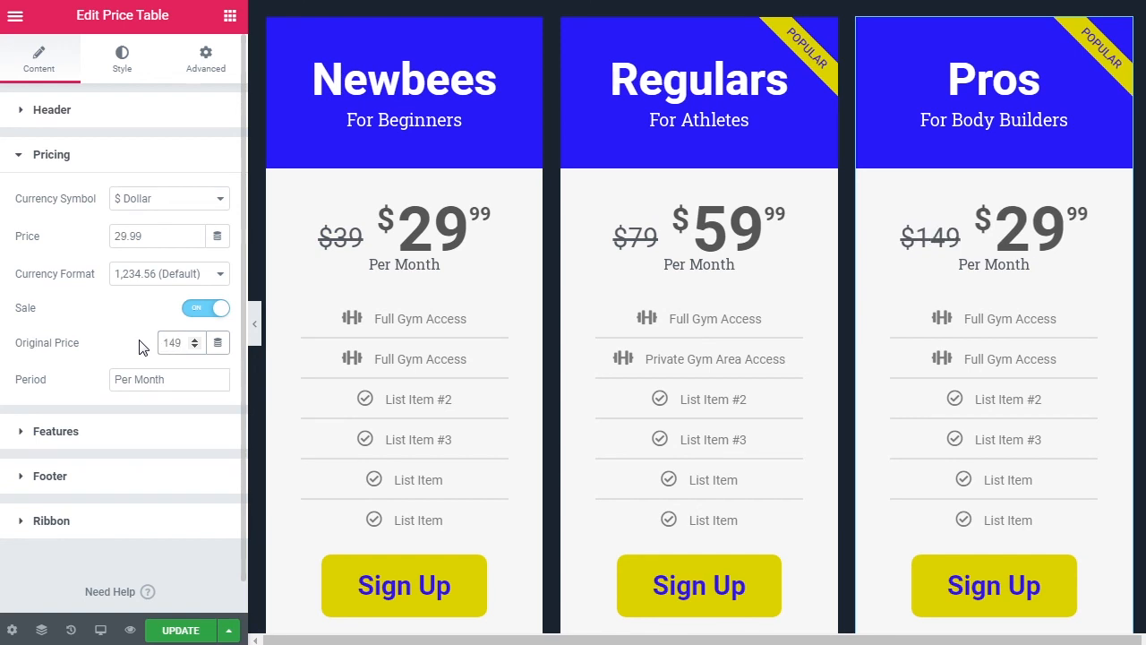
- Set the Pros table's price to 129.99 and turn off its Popular ribbon
drag(151, 234, 87, 240)
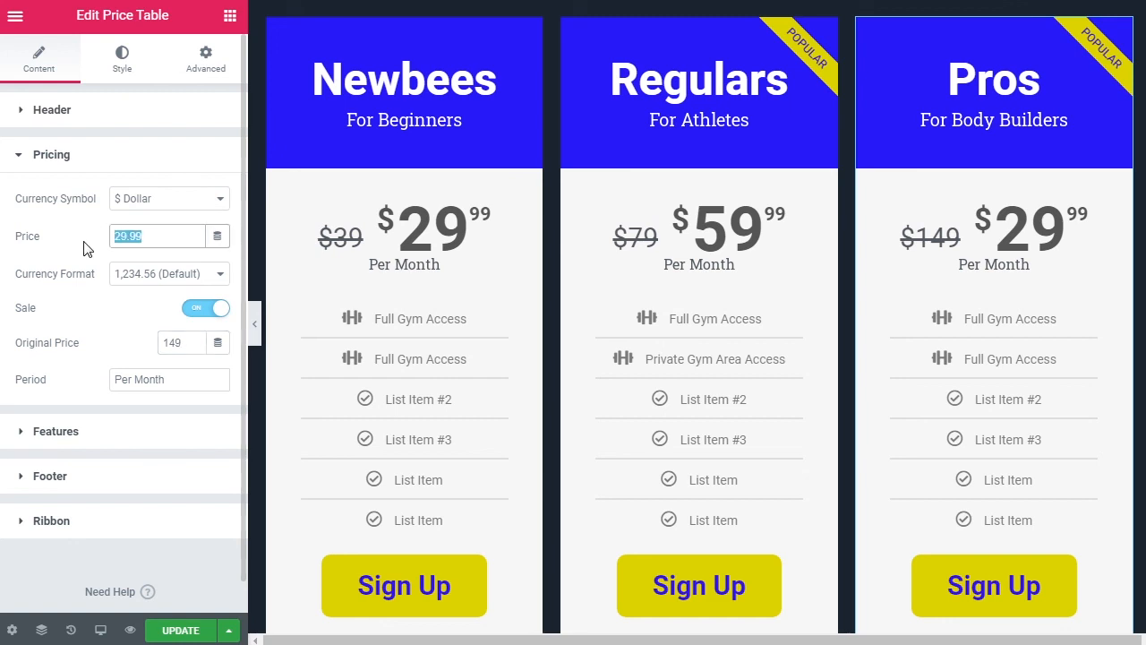
text(129.99)
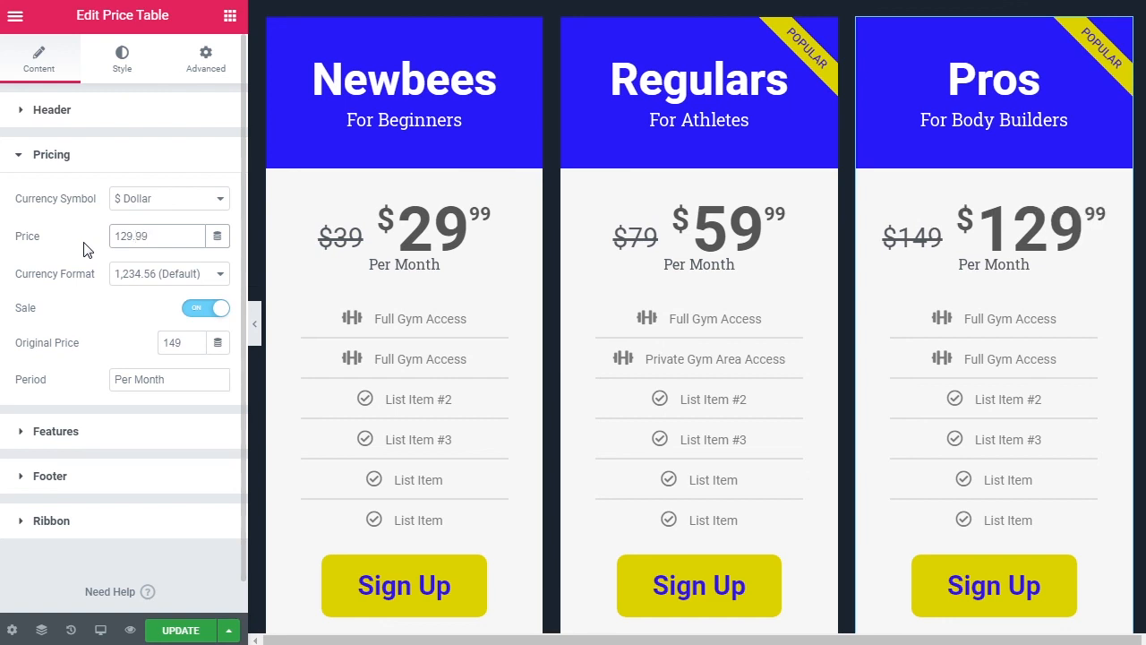
click(90, 508)
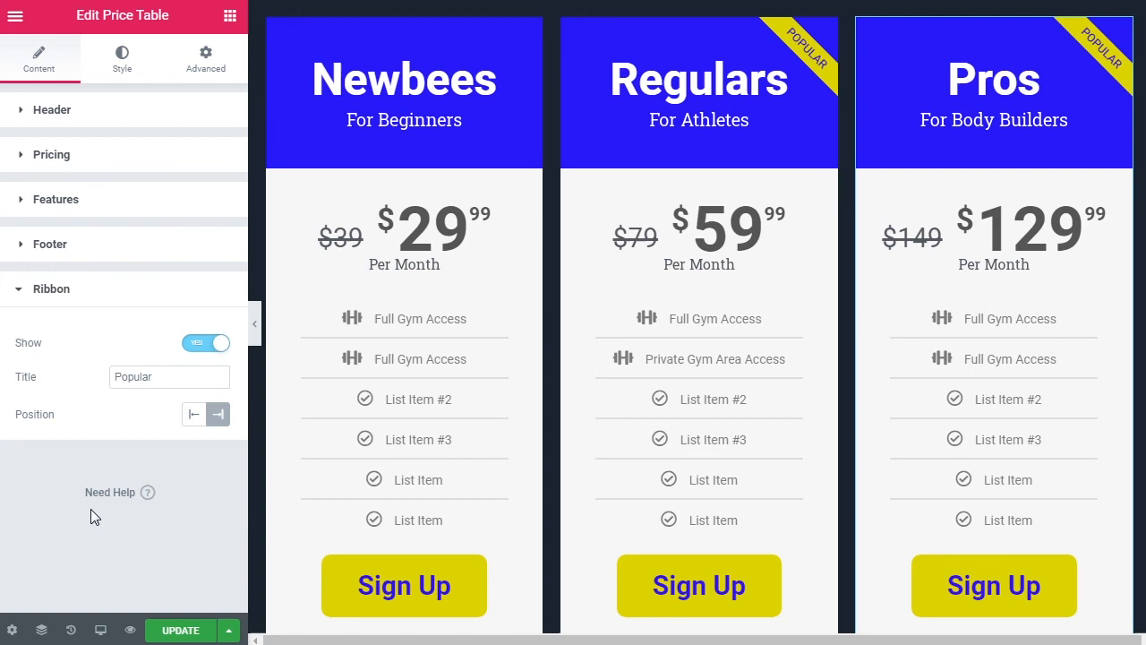
click(205, 351)
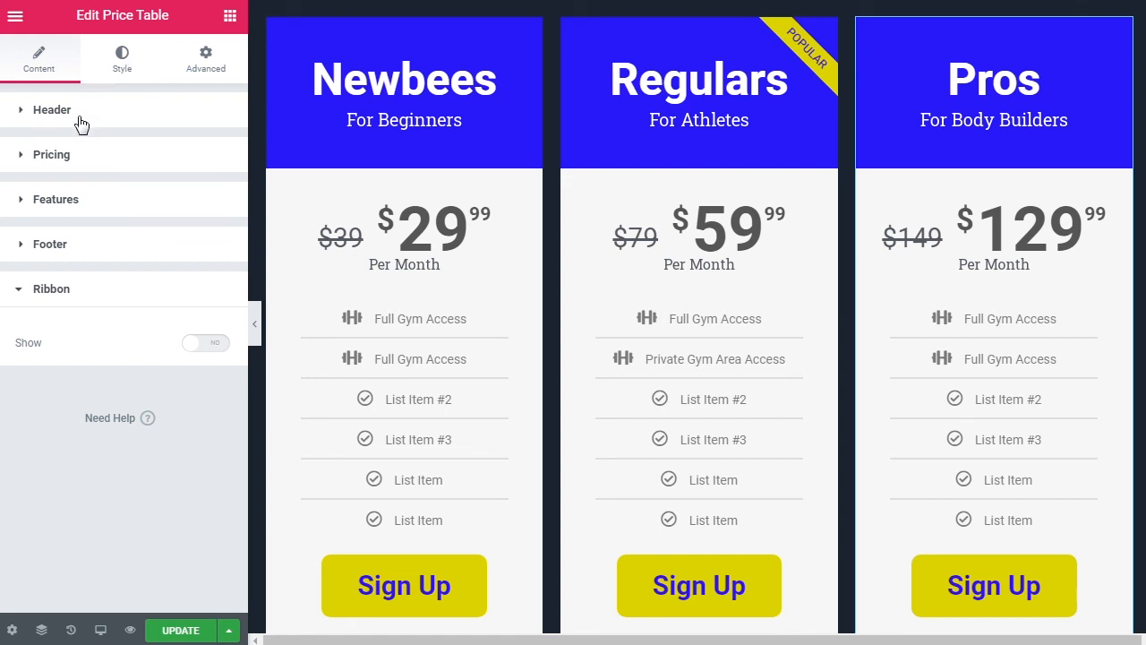
- Add two more default list items to the end of the Pros table's features
click(54, 201)
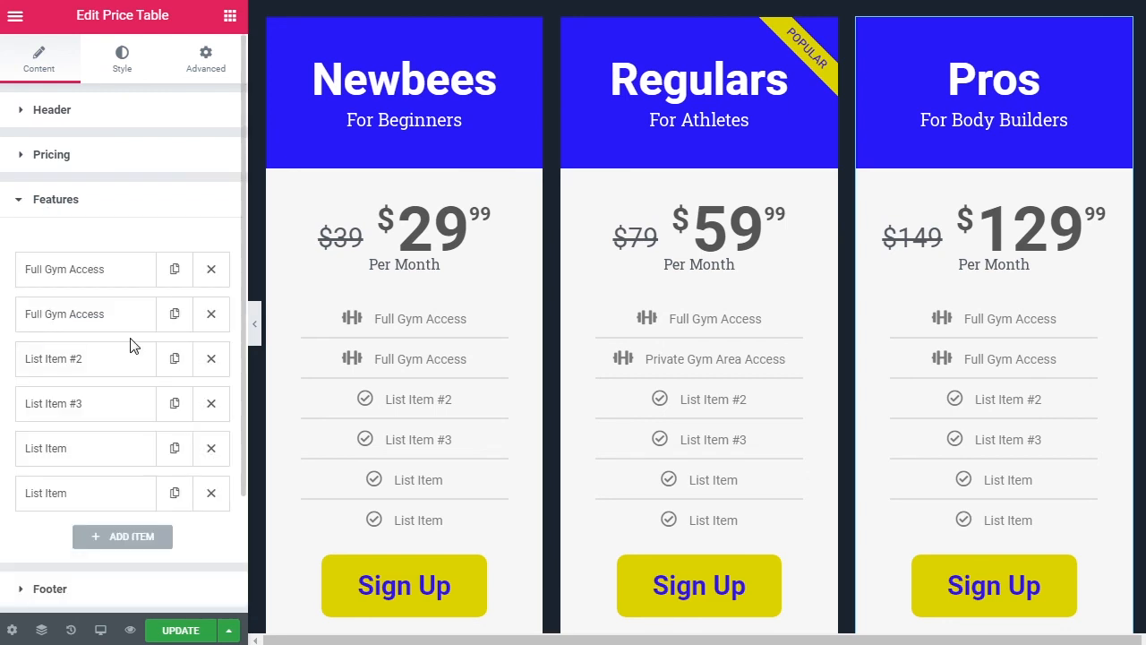
click(115, 546)
scroll(114, 554, down, 2)
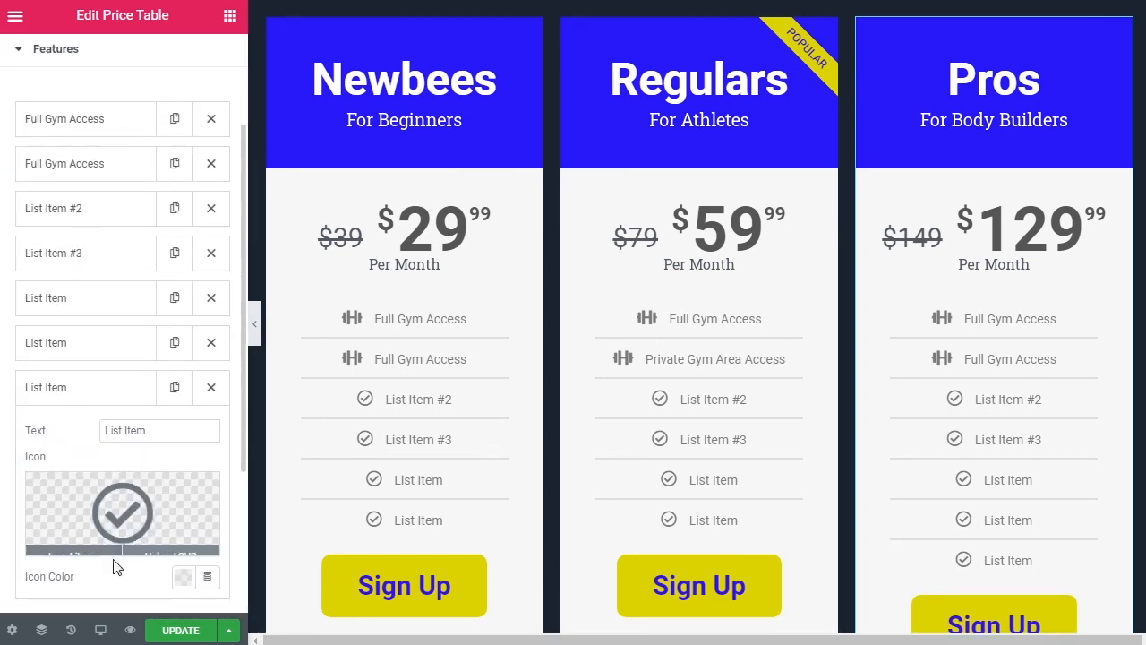
scroll(136, 519, down, 2)
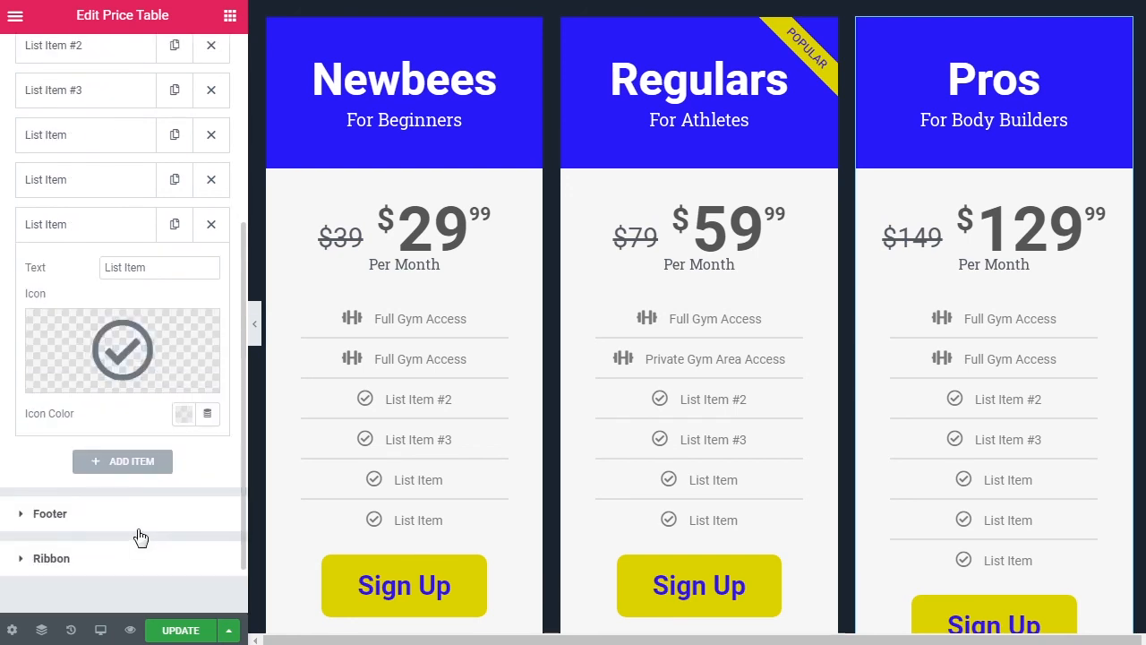
click(125, 466)
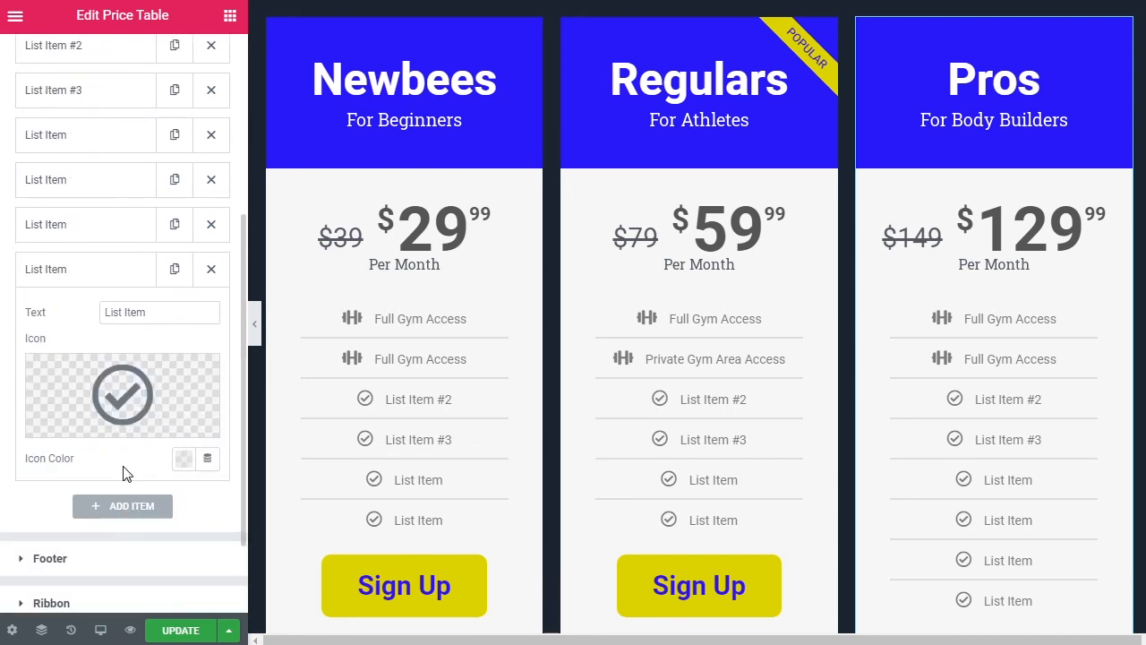
click(89, 274)
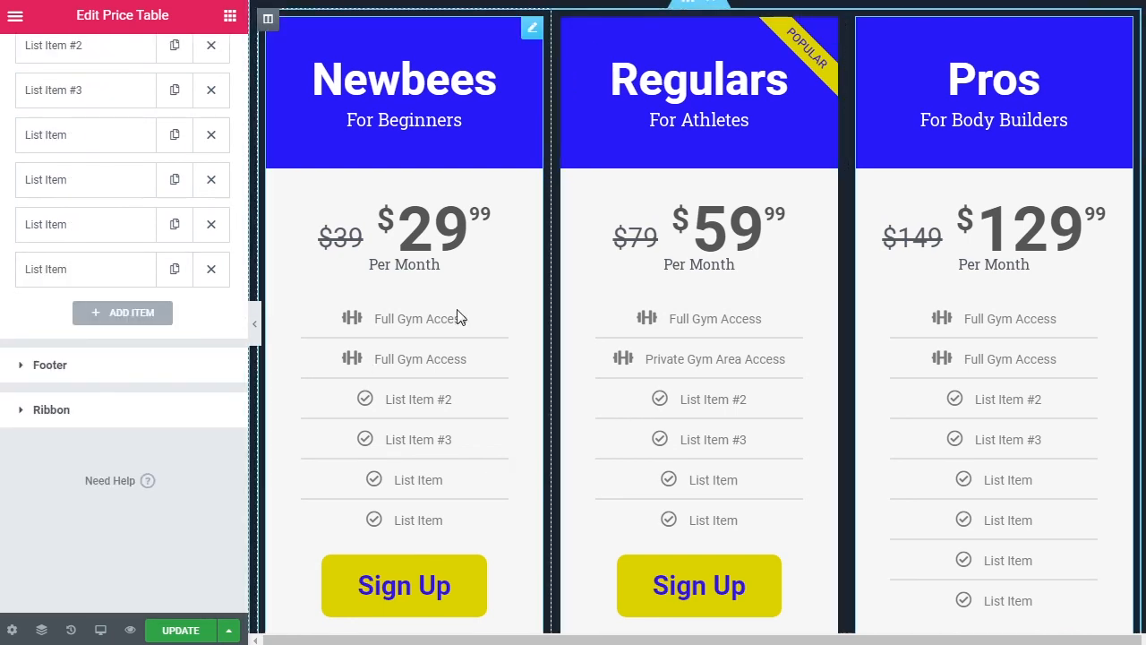
- Delete the last two list items from the Newbees table's features
click(533, 27)
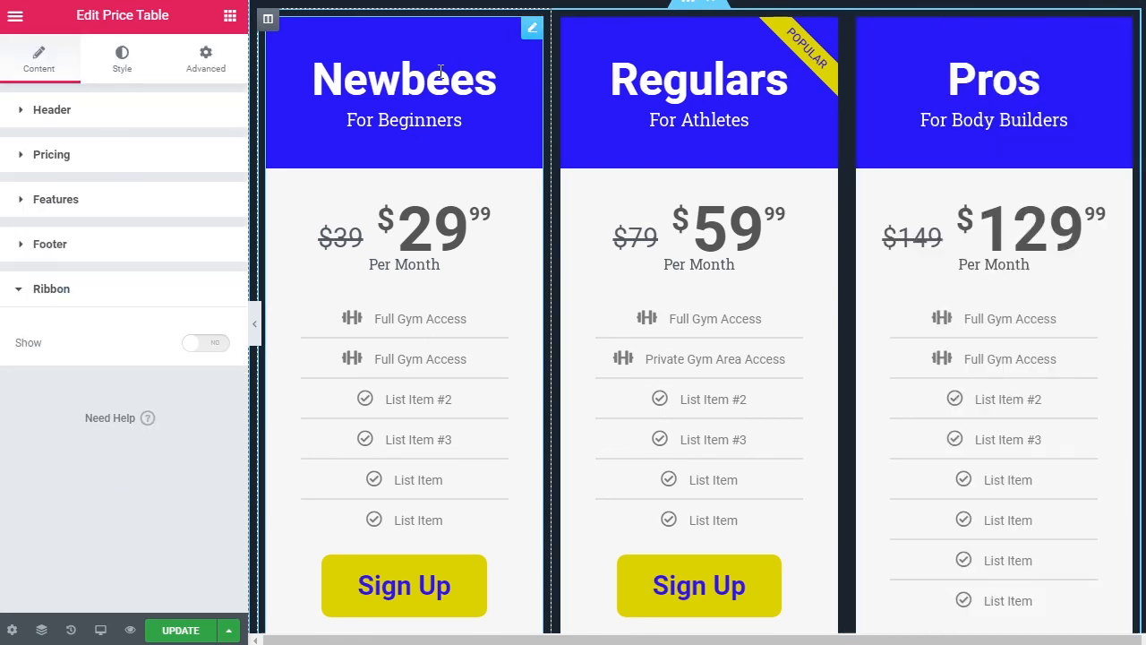
click(59, 209)
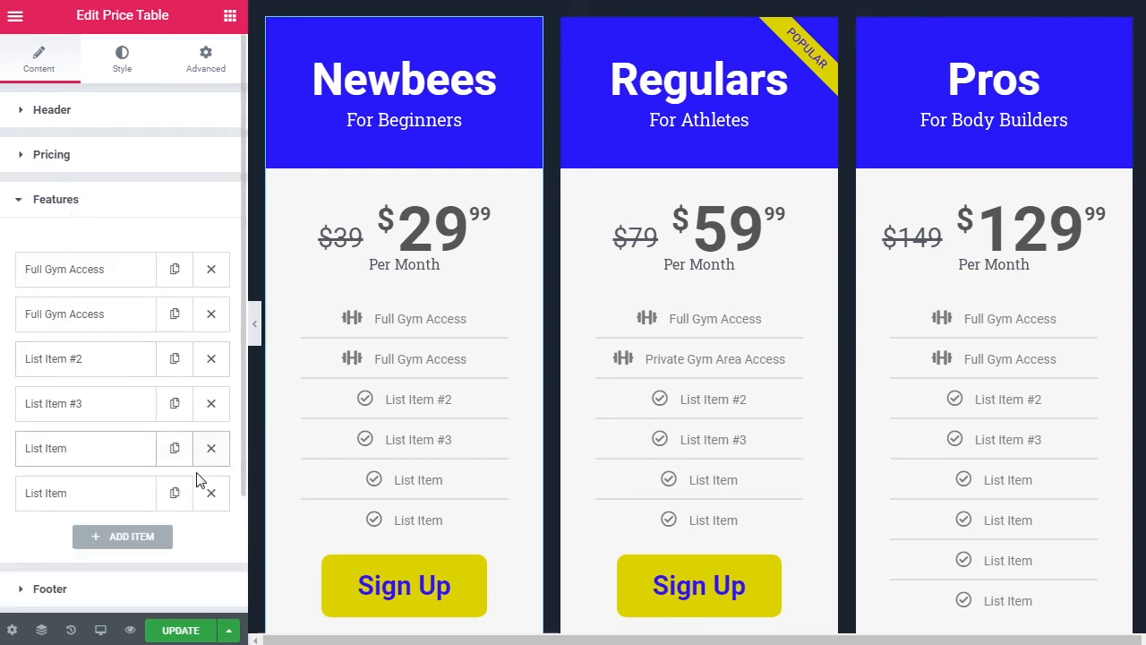
click(212, 493)
click(212, 447)
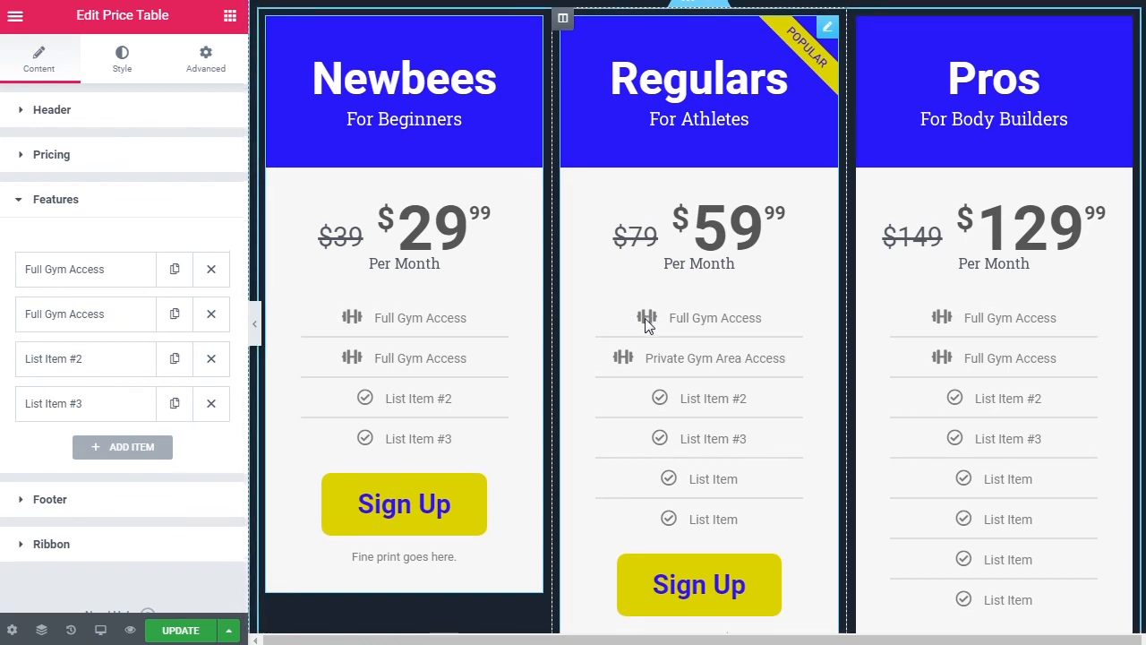
- Preview the page changes and examine how the three pricing tables and their feature lists line up
scroll(646, 324, down, 2)
scroll(646, 324, down, 2)
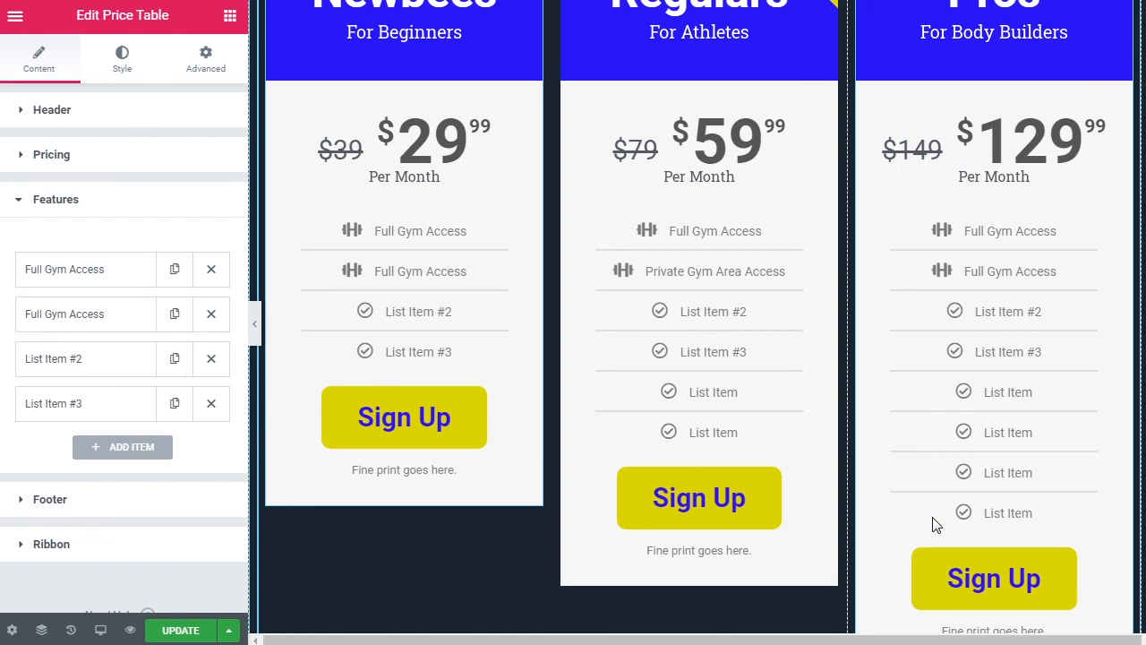
scroll(932, 525, up, 1)
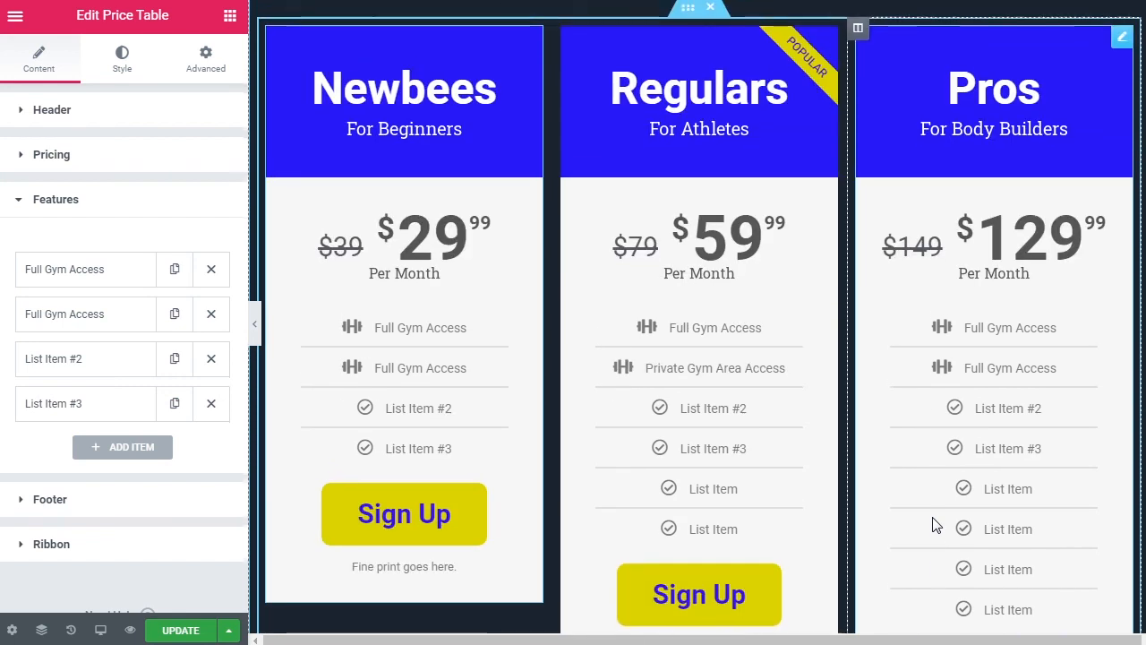
scroll(932, 525, up, 1)
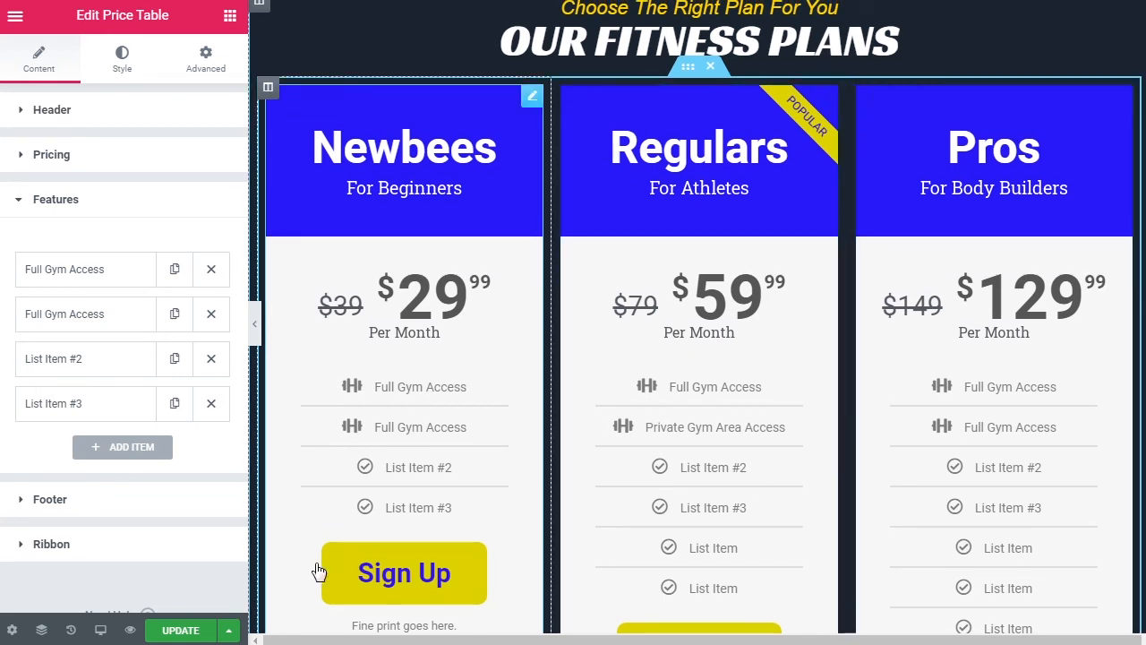
click(231, 631)
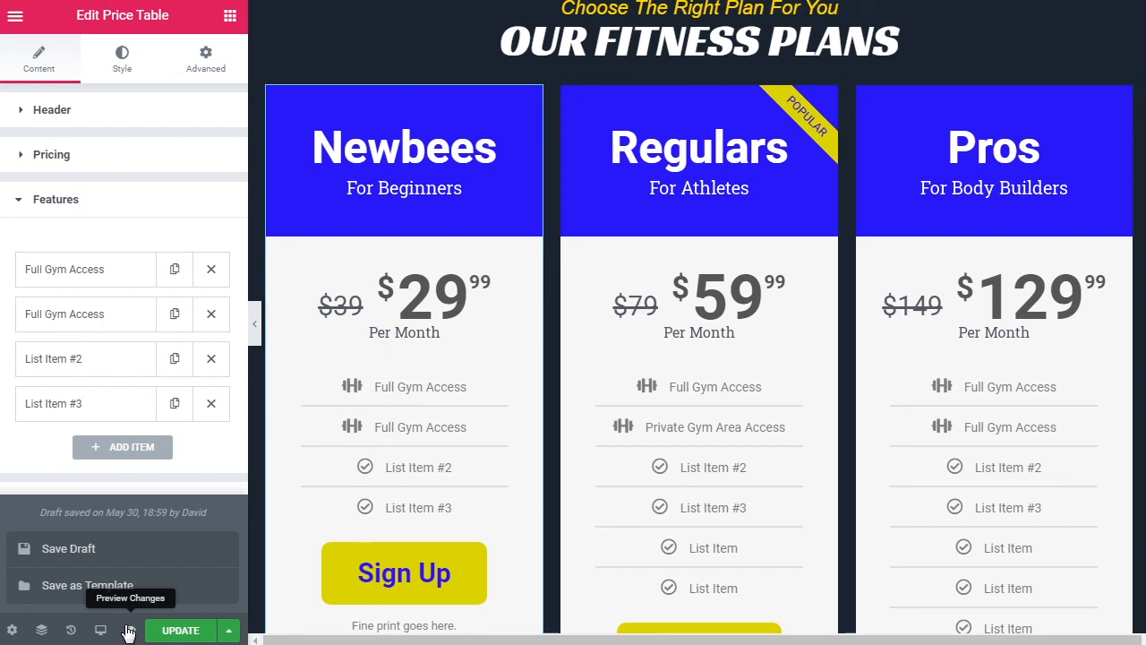
click(128, 631)
click(129, 631)
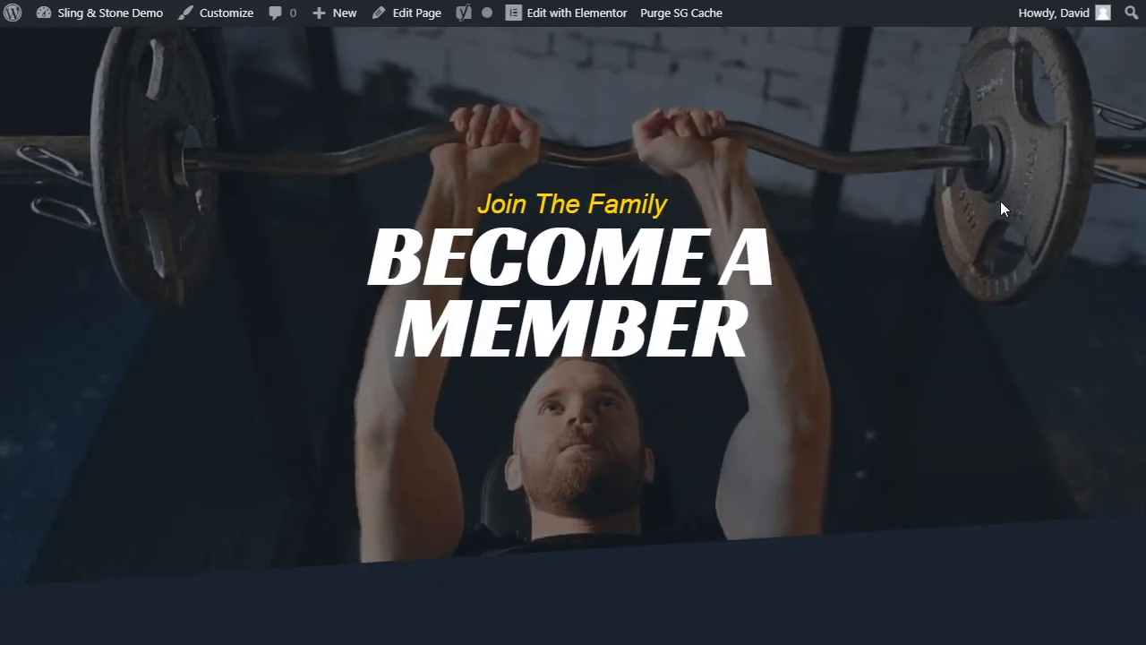
scroll(1000, 200, down, 5)
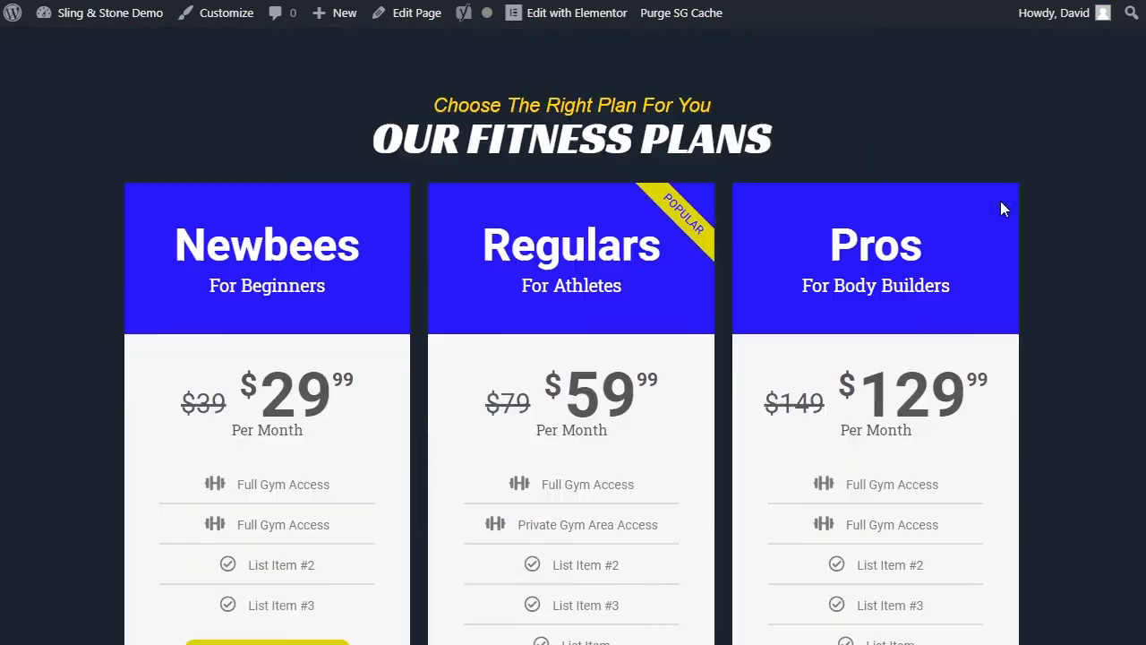
scroll(1002, 208, down, 4)
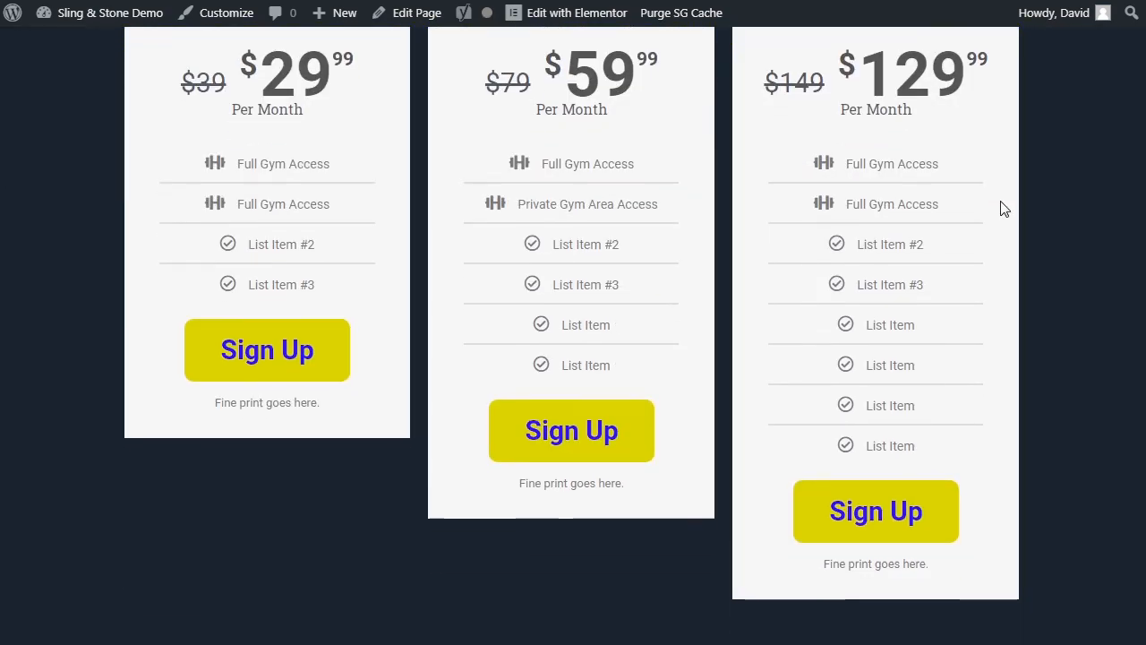
scroll(1003, 208, down, 1)
scroll(1003, 207, up, 3)
scroll(1003, 208, up, 3)
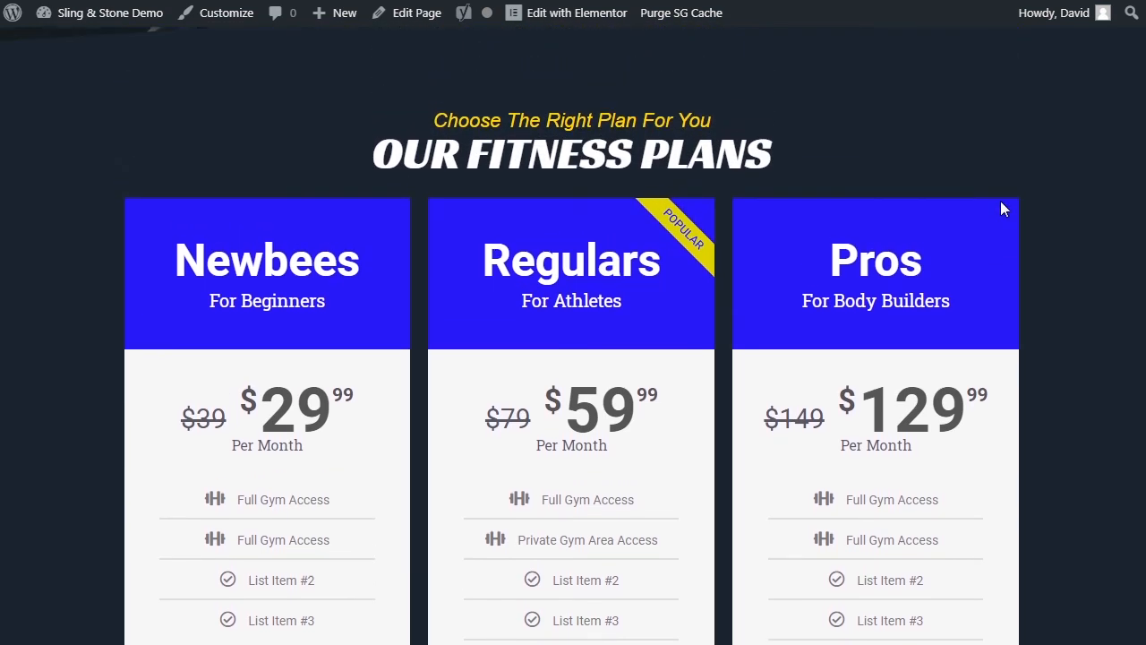
scroll(1003, 208, up, 4)
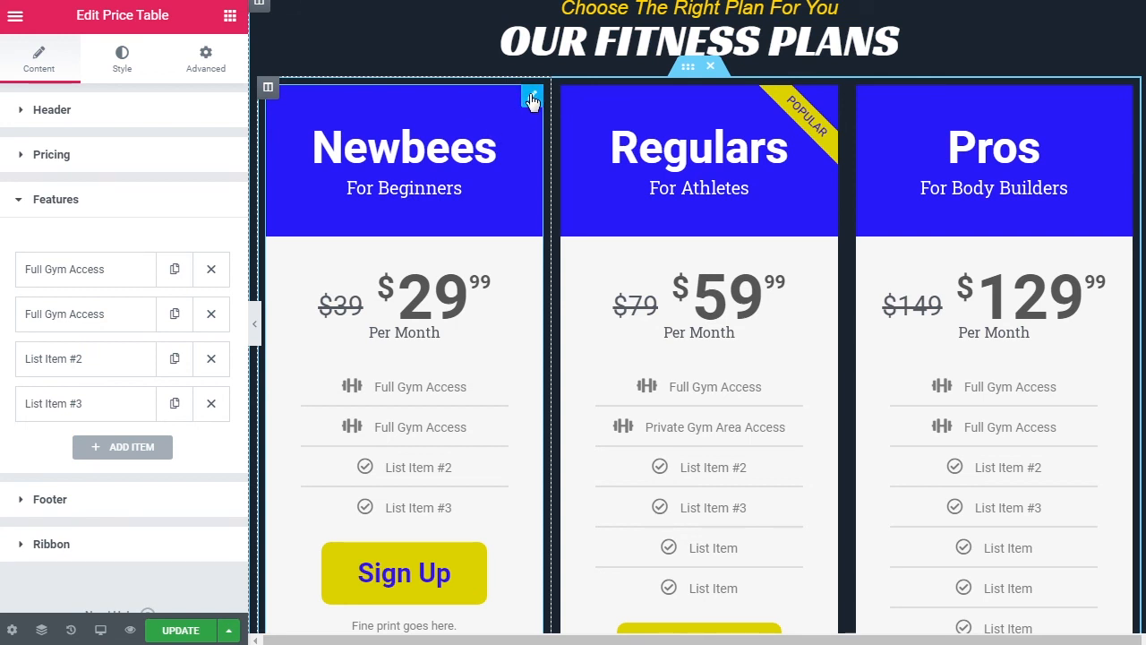
- Give the Newbees table a Fade In Left entrance animation
click(206, 69)
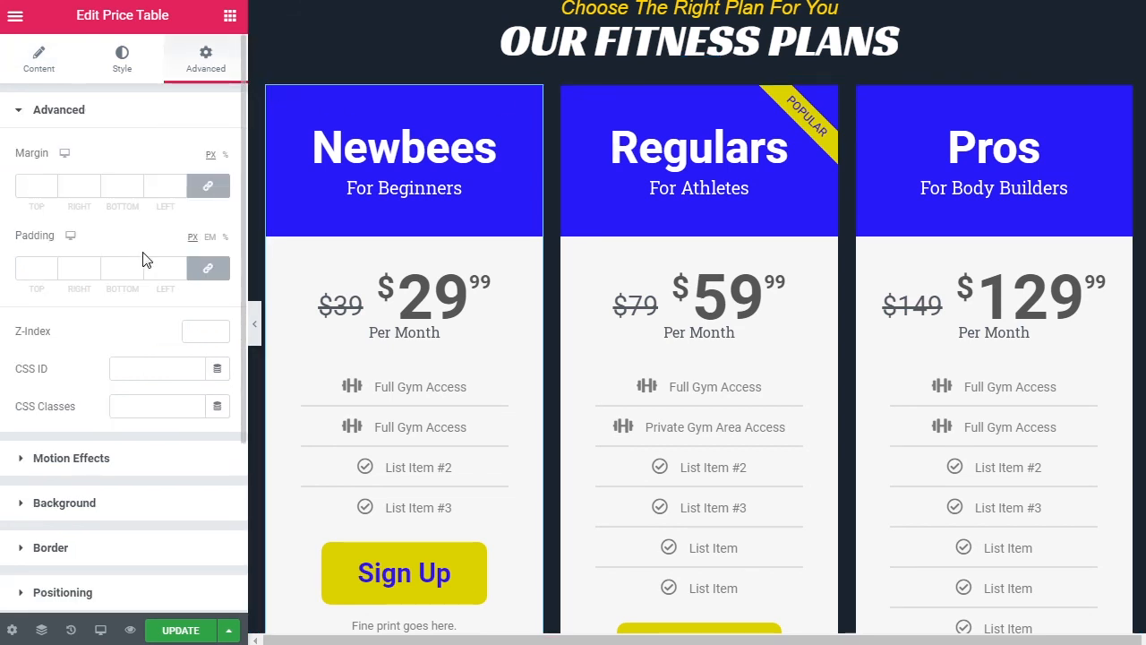
click(98, 463)
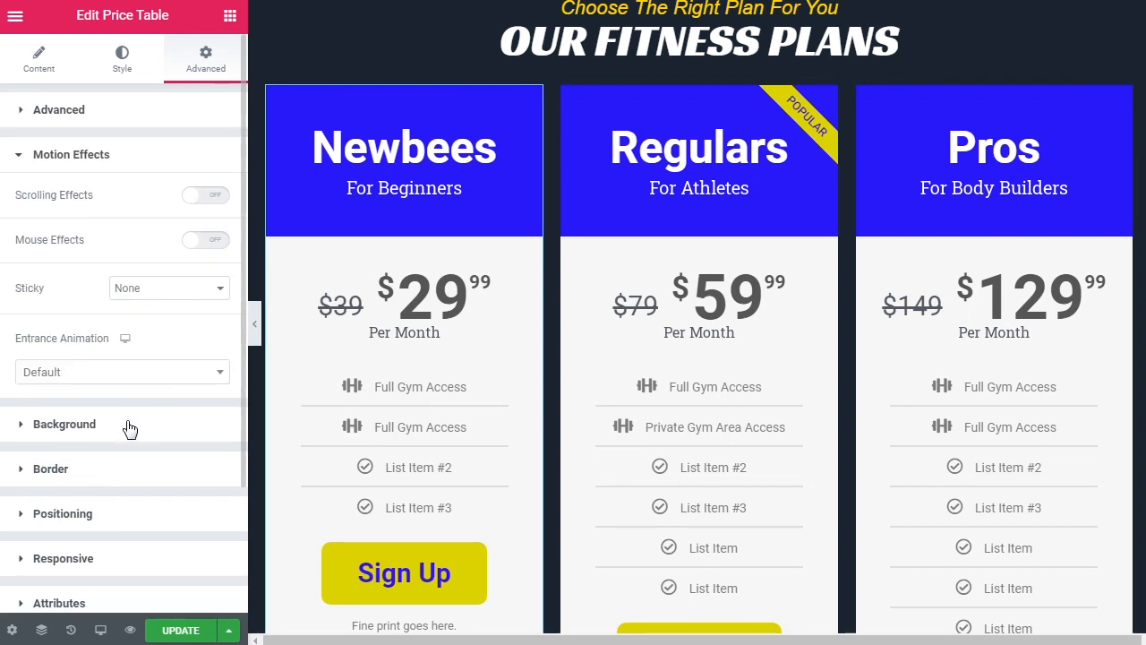
click(119, 371)
scroll(131, 451, down, 1)
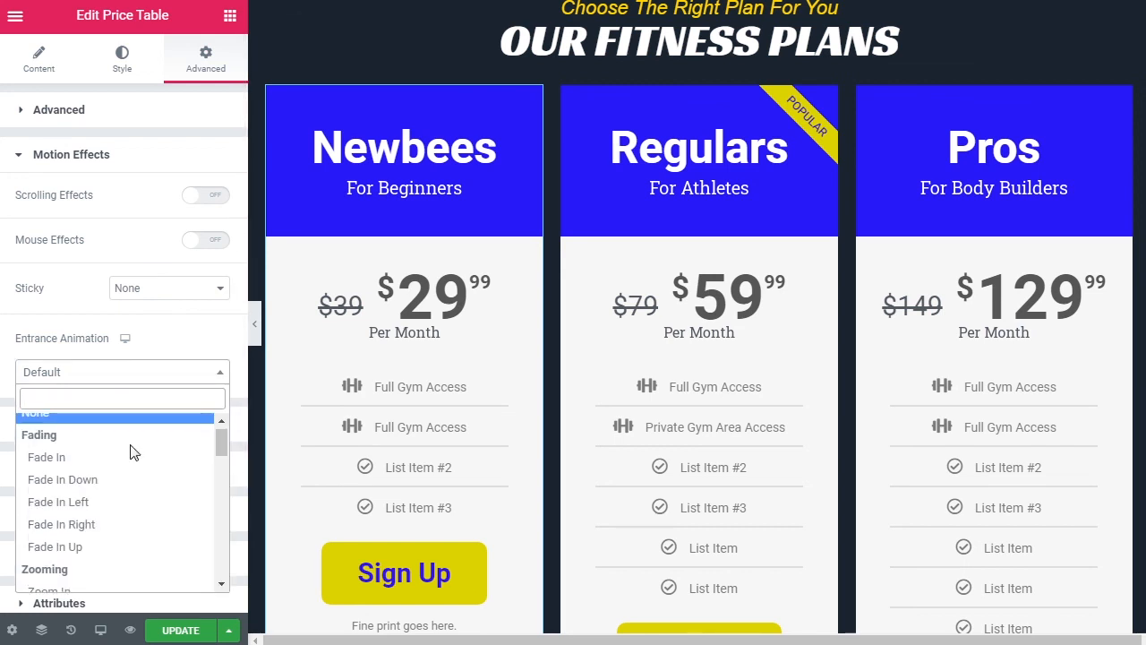
click(109, 490)
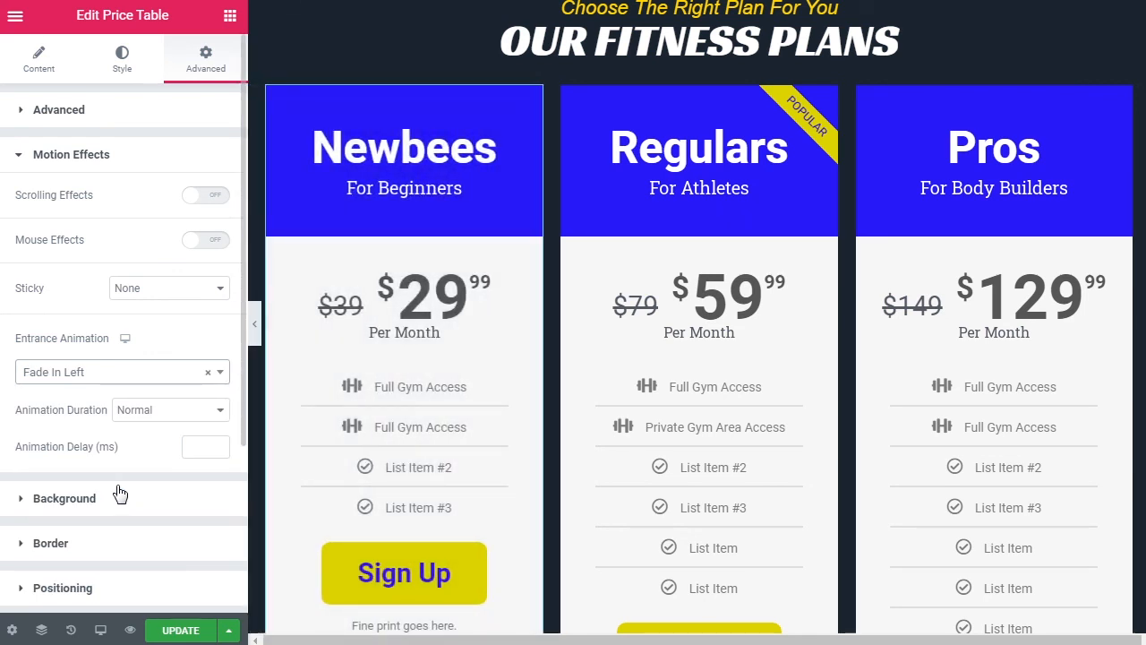
- Try the Fast animation duration on the Newbees table and return it to Normal
click(165, 413)
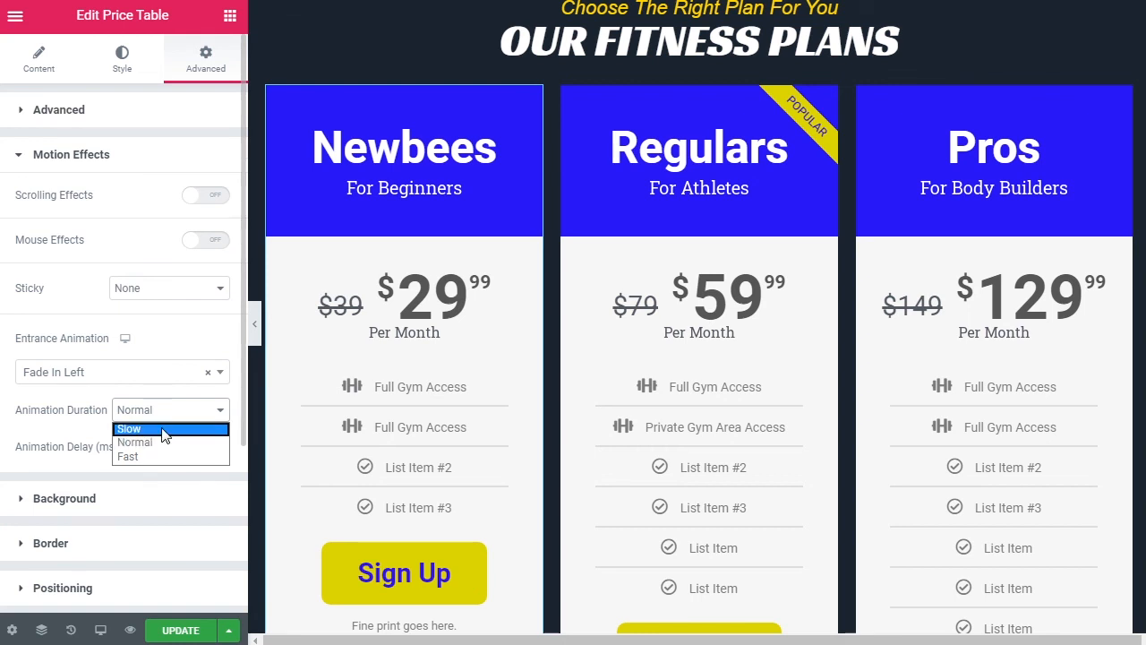
click(157, 458)
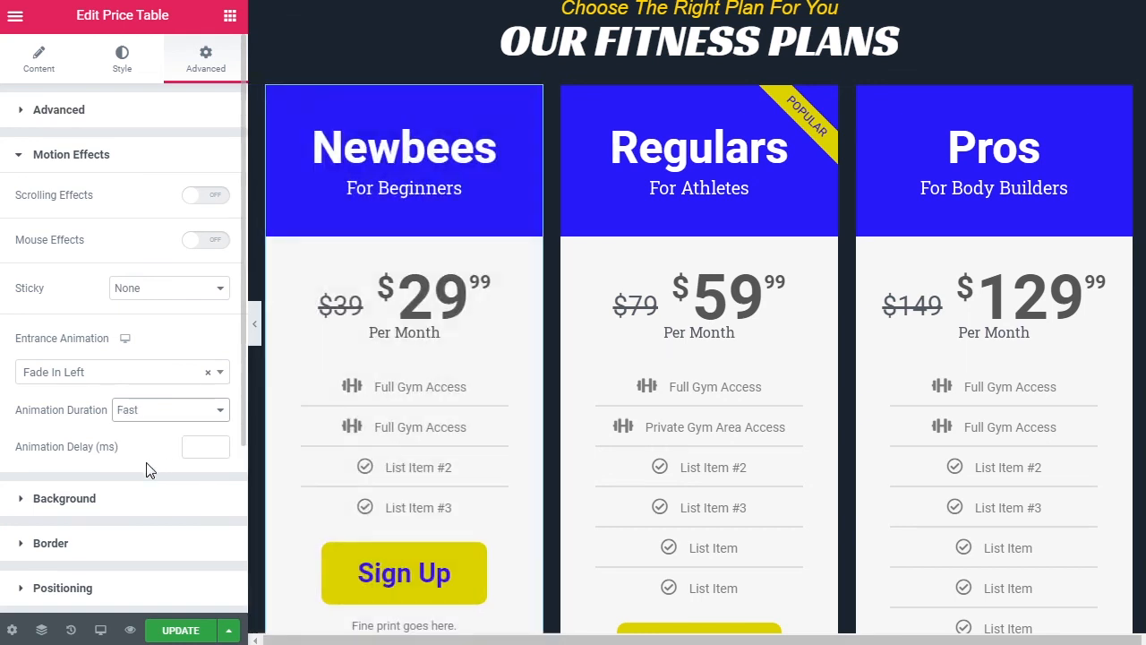
click(155, 419)
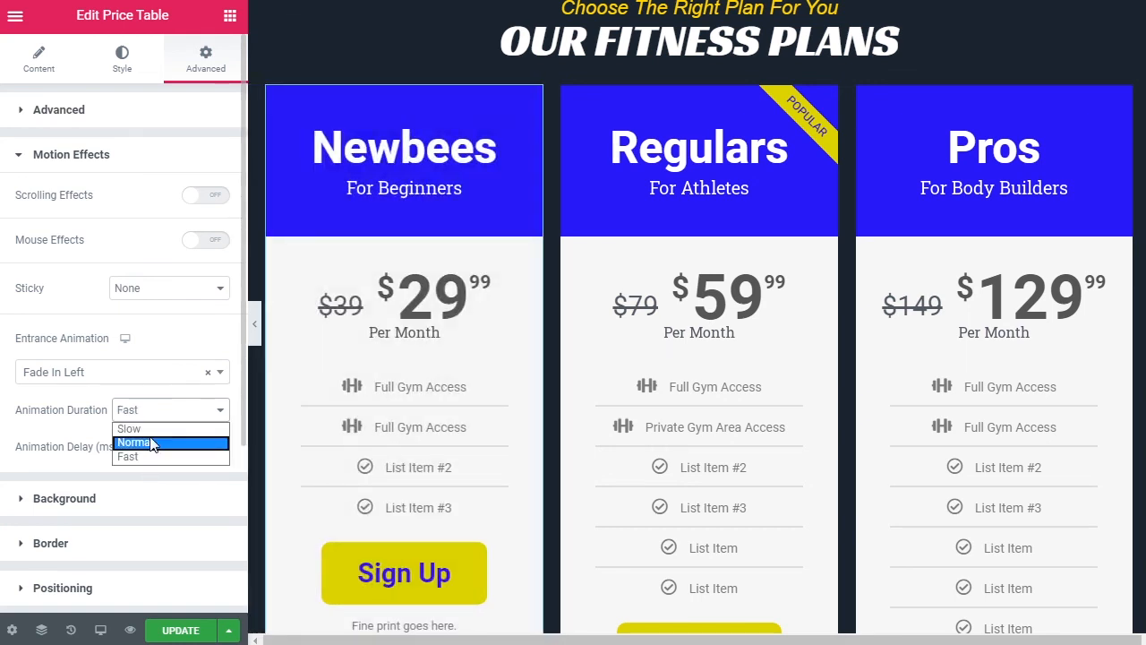
click(152, 443)
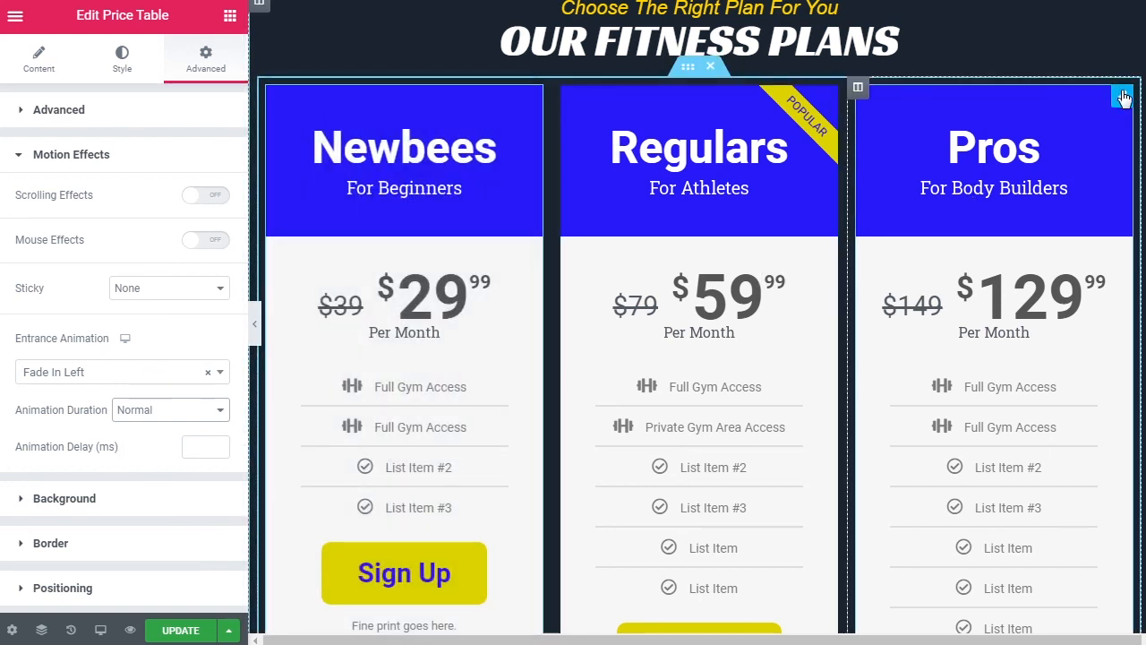
- Give the Pros table a Fade In Right entrance animation
click(1123, 97)
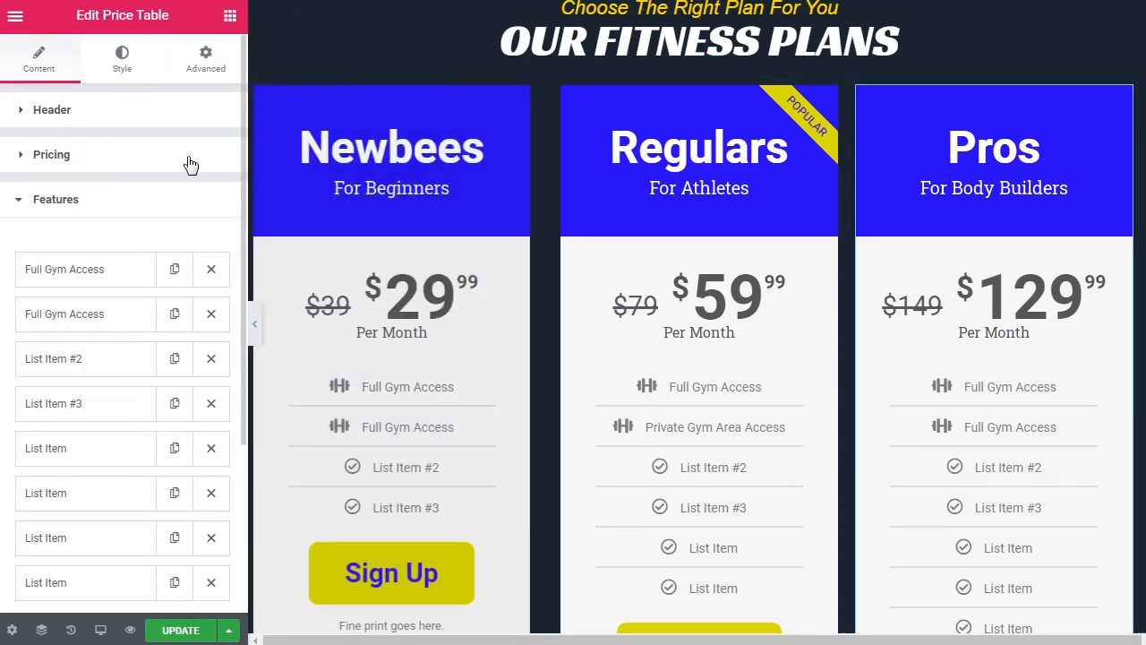
click(207, 72)
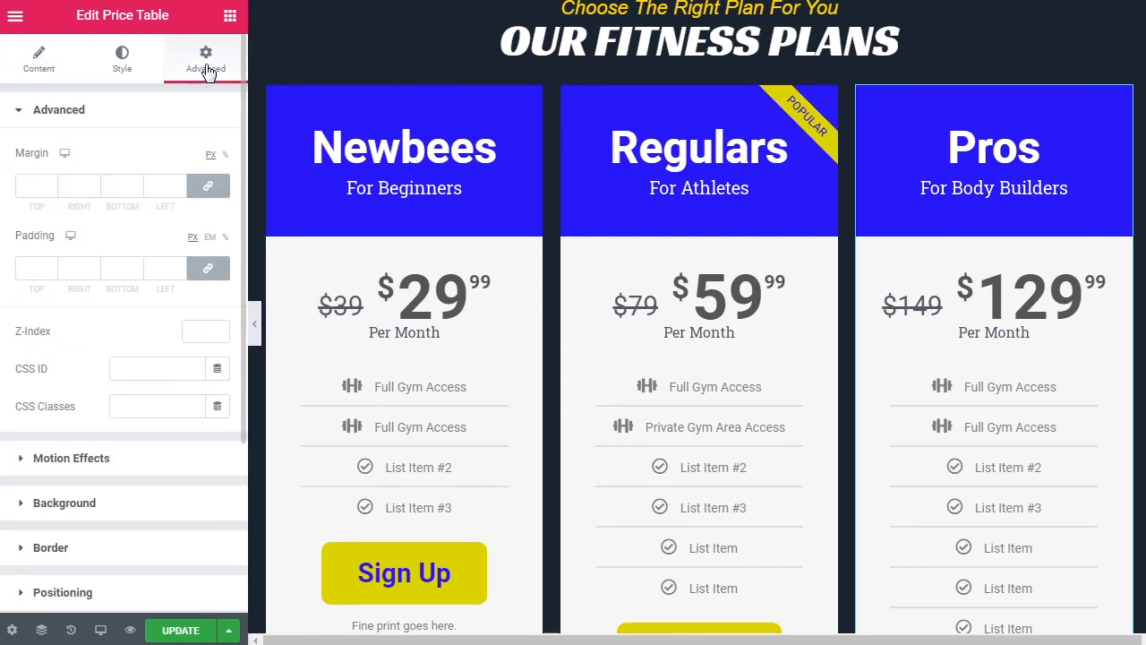
click(89, 460)
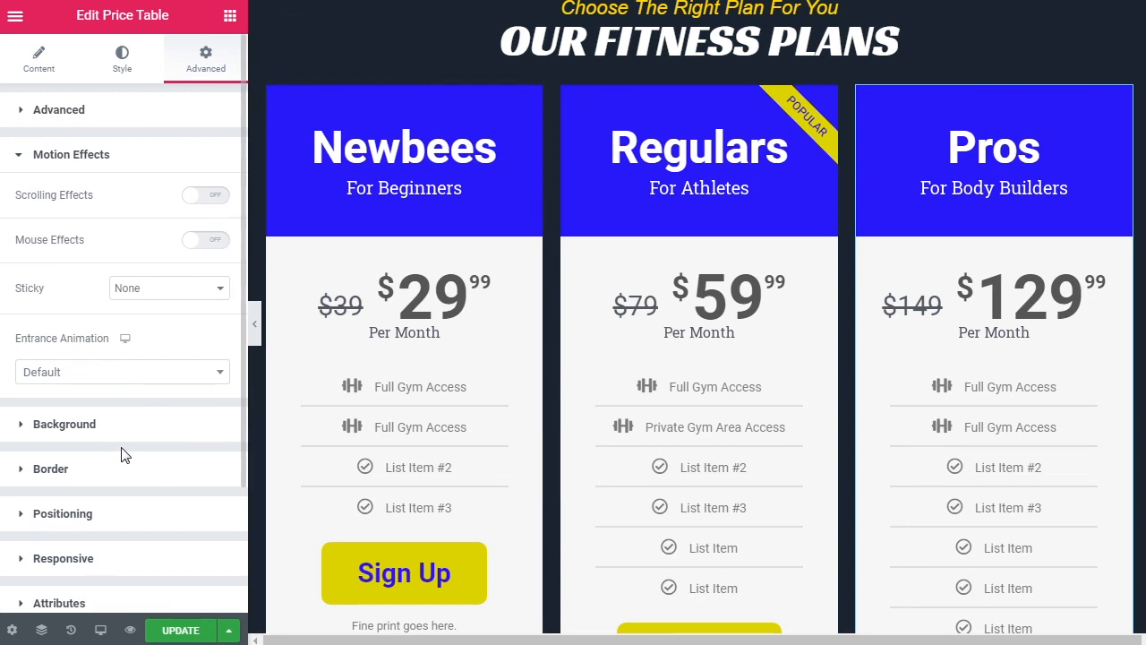
click(149, 379)
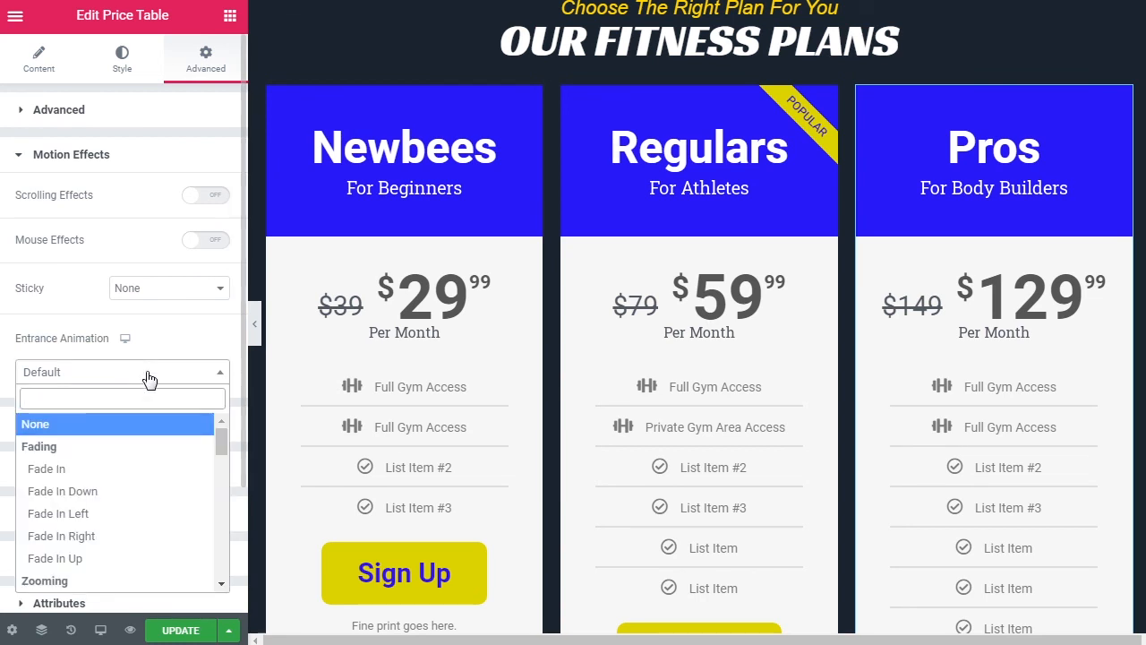
click(120, 537)
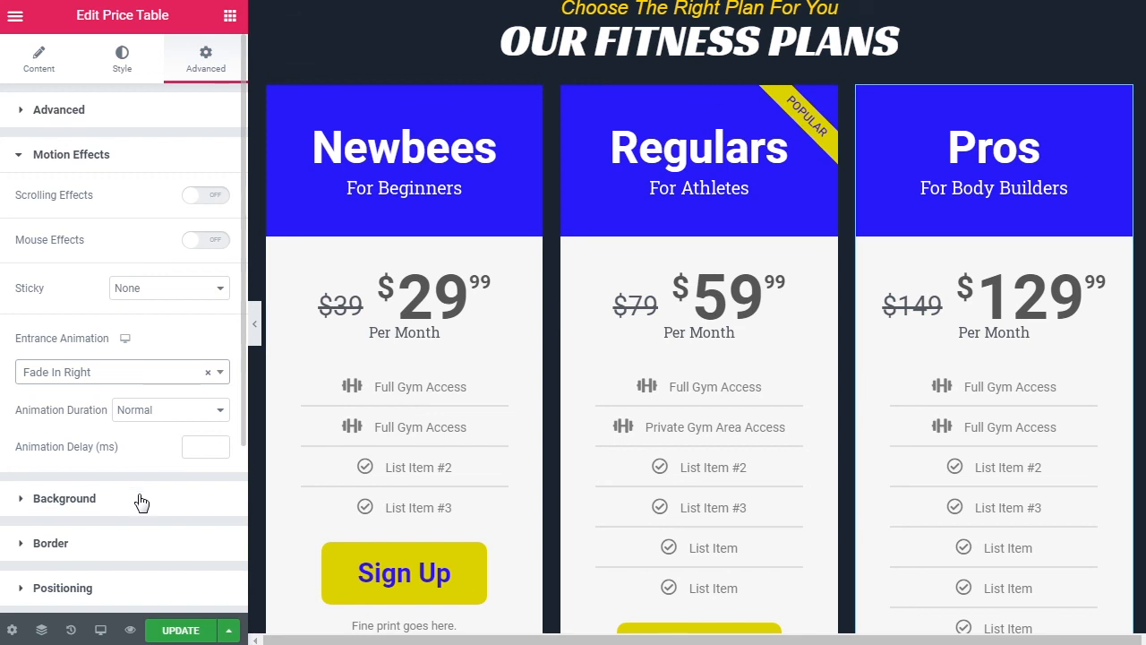
- Save the page as a draft and open a preview of the changes
click(226, 629)
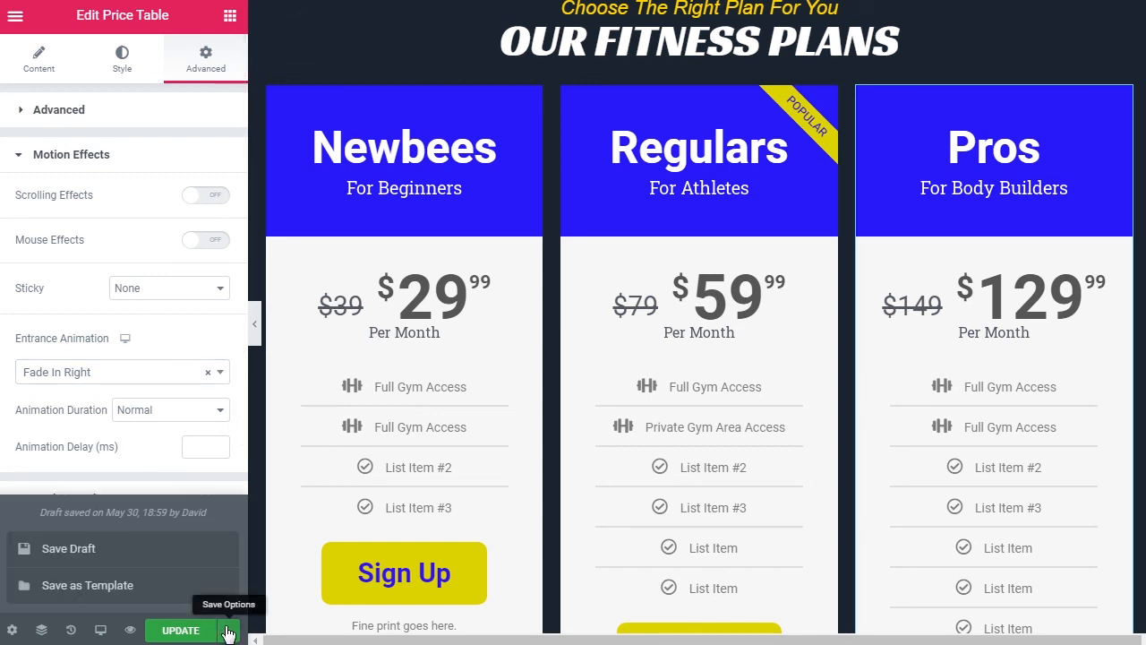
click(107, 550)
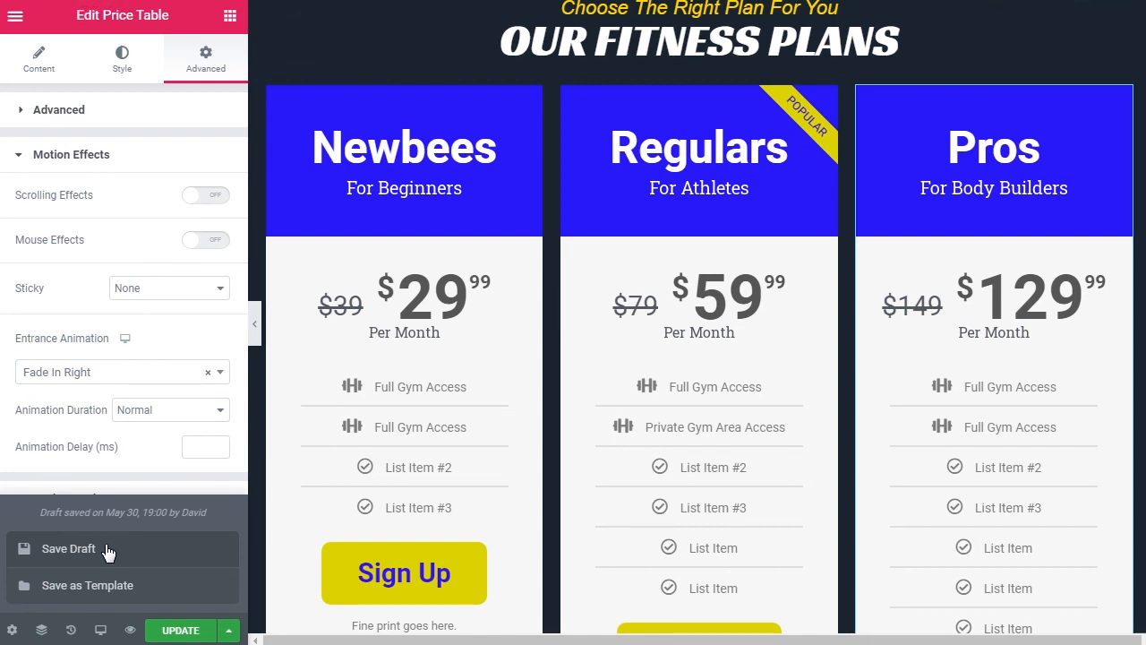
click(133, 634)
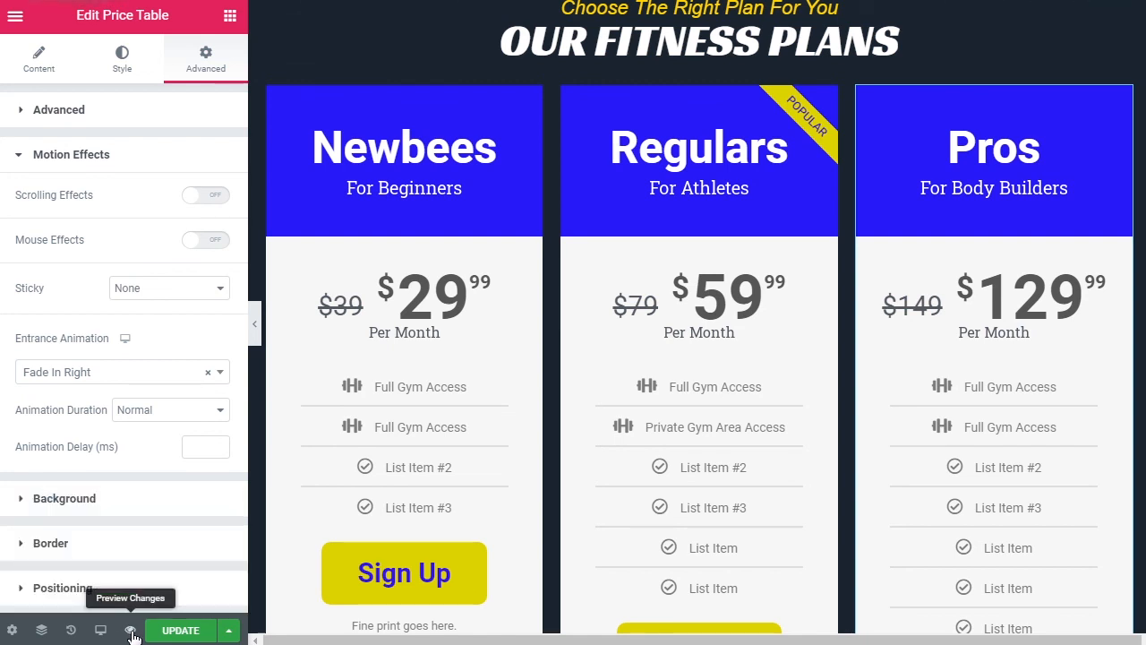
click(132, 634)
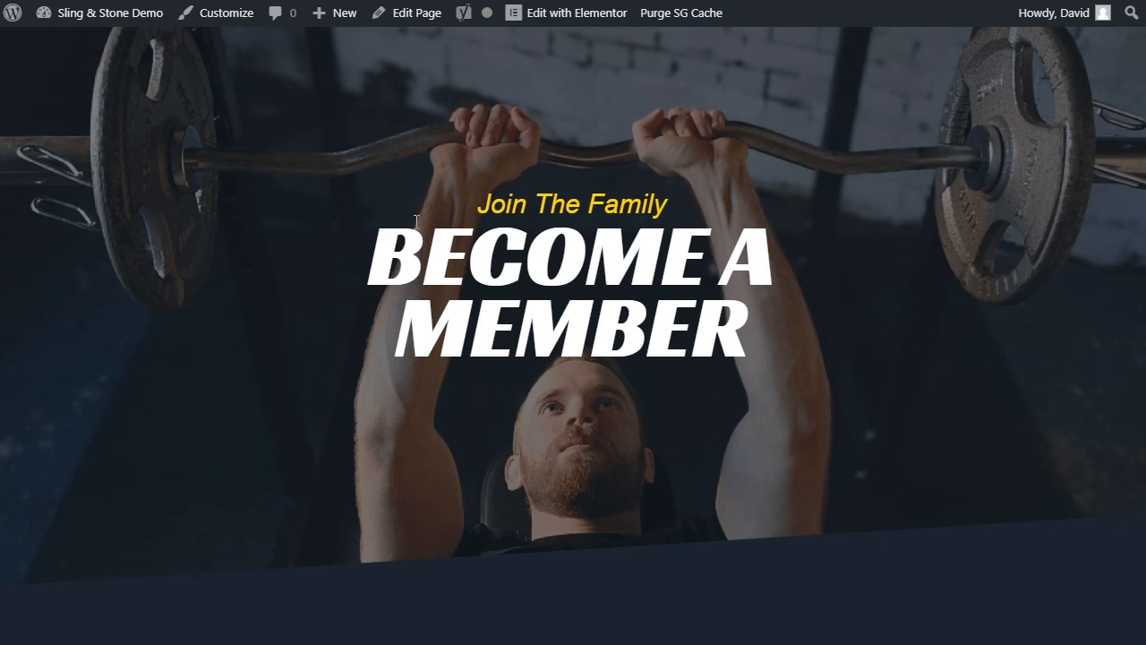
- Examine how the Newbees and Pros tables animate in beside the Regulars table on the previewed page
scroll(731, 386, down, 5)
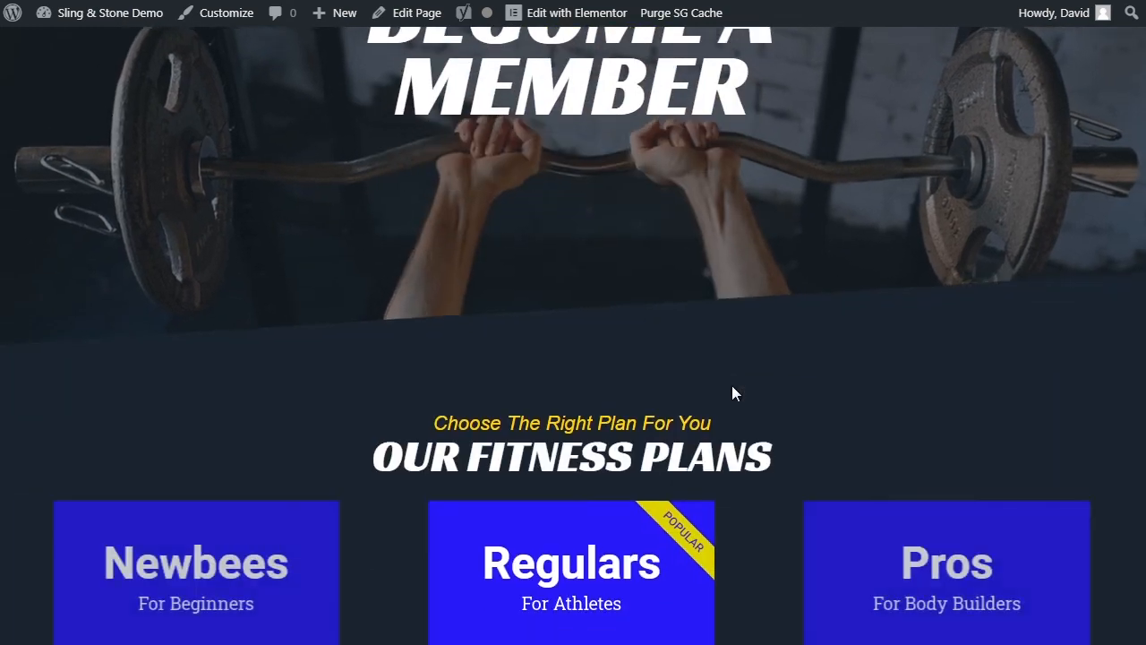
scroll(731, 392, down, 2)
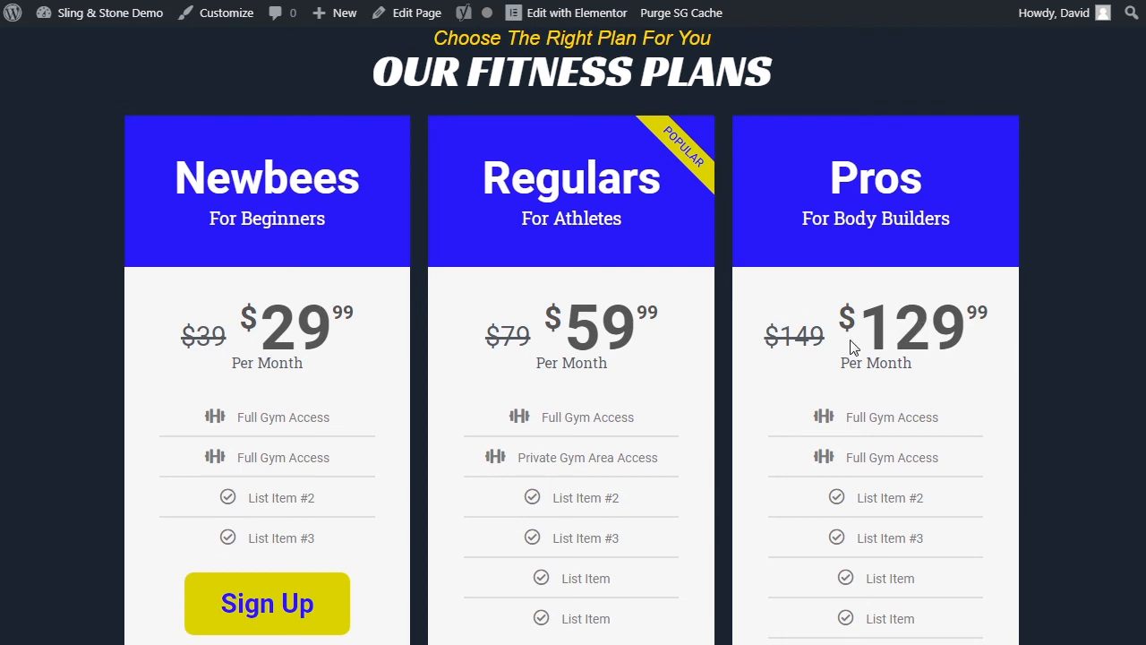
scroll(852, 347, down, 1)
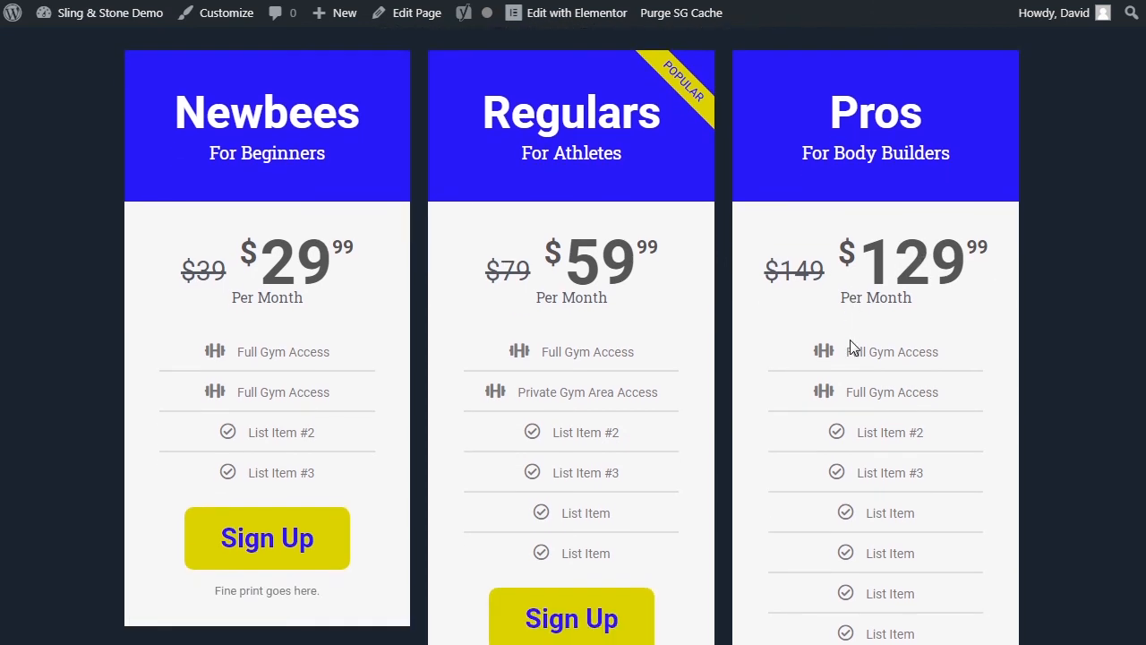
scroll(851, 348, up, 1)
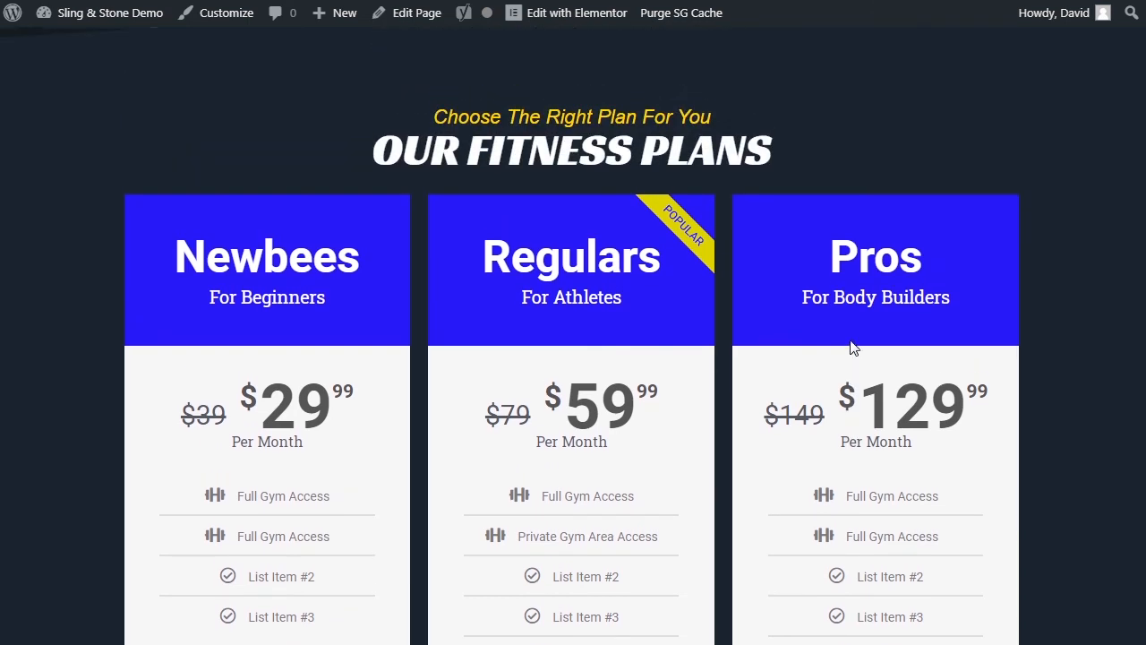
scroll(851, 347, down, 1)
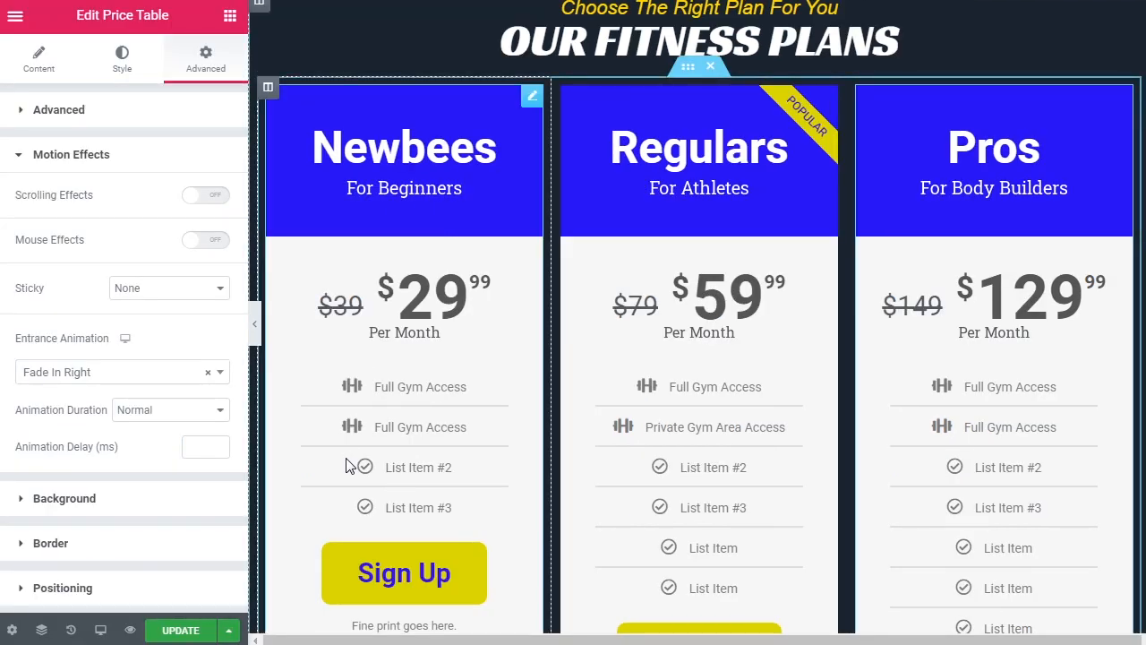
- Update the published page with the pricing tables and their entrance animations
click(176, 631)
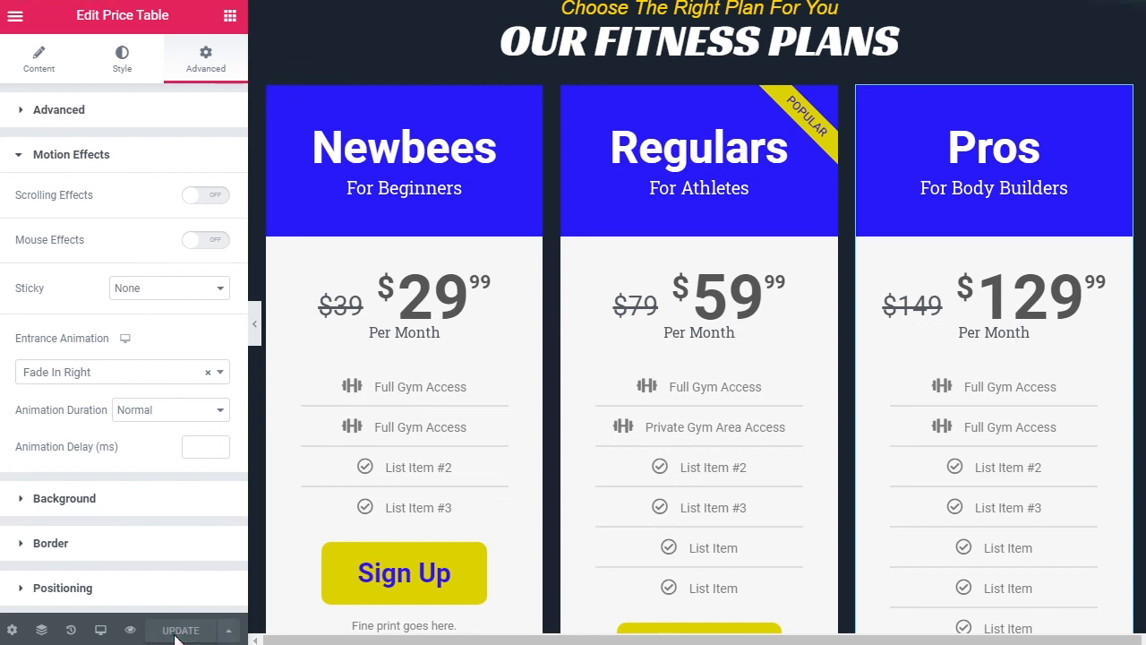